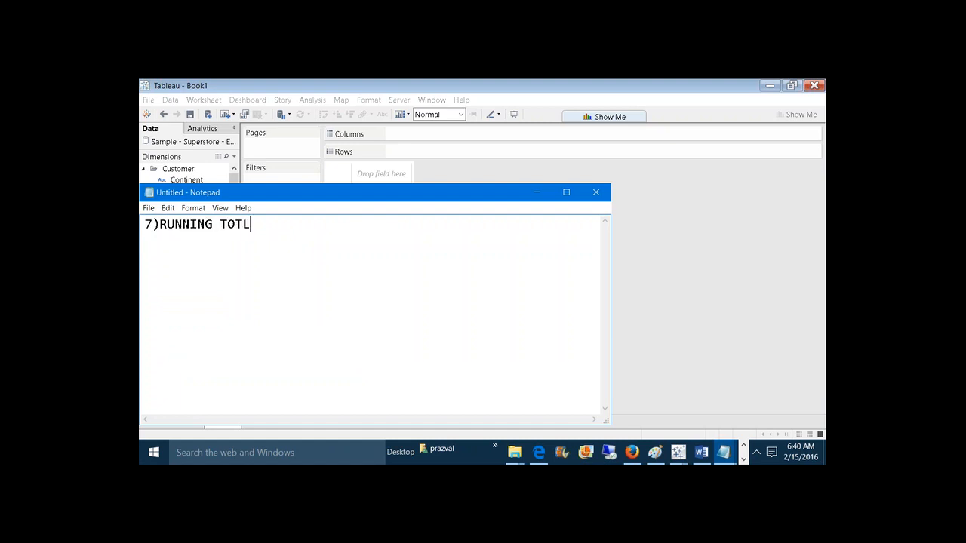
# Complete the heading "7)RUNNING TOTALS" and add the line "--CUMMULATIVE CALCULATIONS" beneath it
pyautogui.press('BackSpace')
pyautogui.write('ALS')
pyautogui.press('Return')
pyautogui.write('--CUMMULAT')
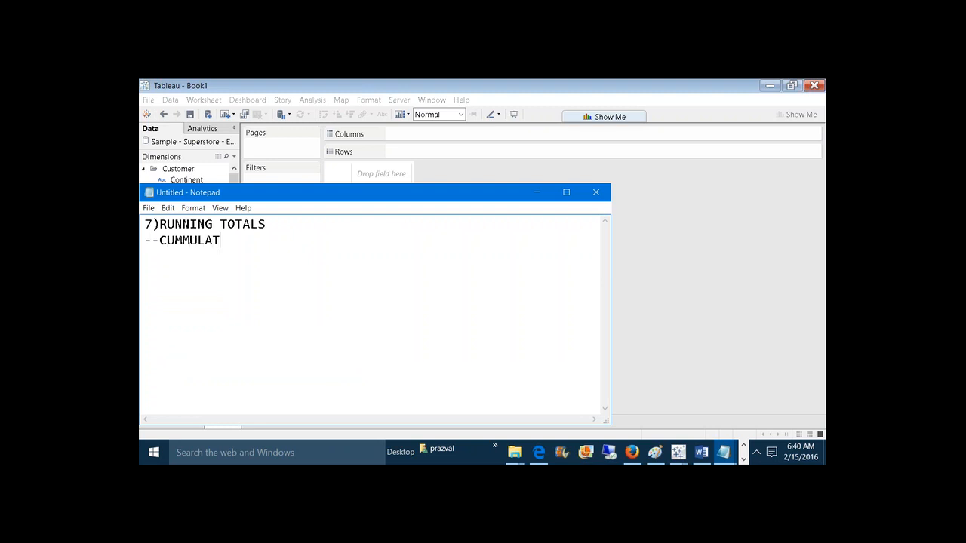
pyautogui.write('IVE CALCULATIONS')
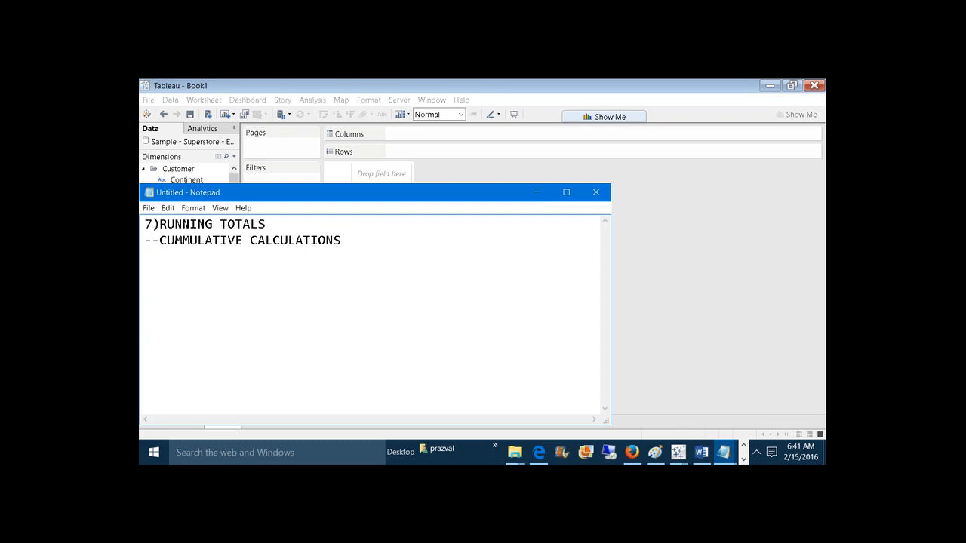
# Add the line "---->1)RUNNING_SUM 2)RUNNING_AVG 3)RUNNING_MIN 4)RUNNING_MAX" below the heading, separated by a blank line
pyautogui.write('---->1)RUNNING_')
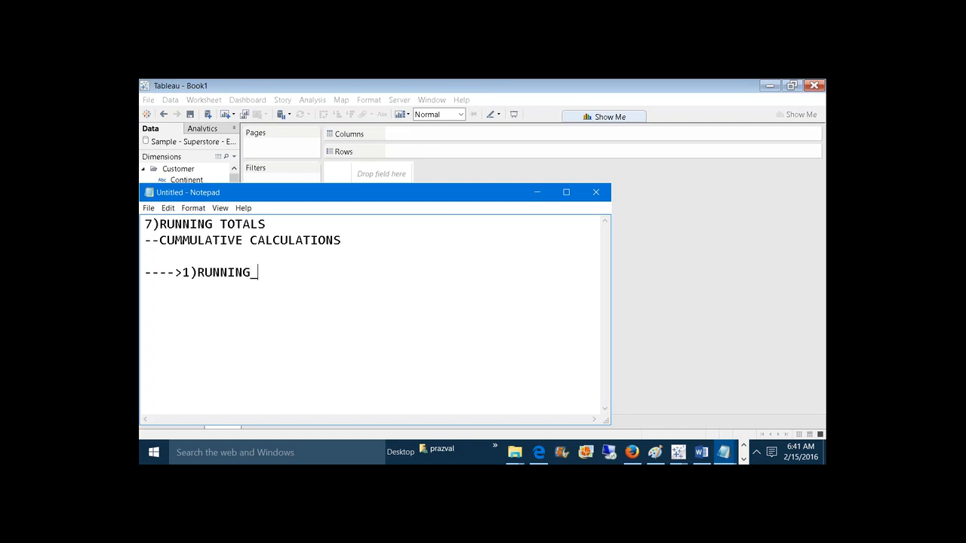
pyautogui.write('SUM 2)RUNNIN')
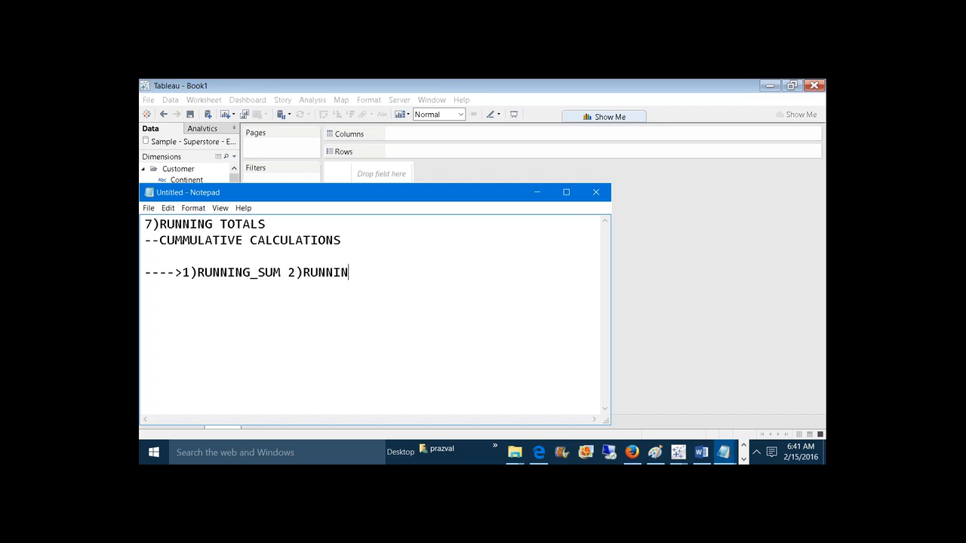
pyautogui.write('G_AVG 3)RUN')
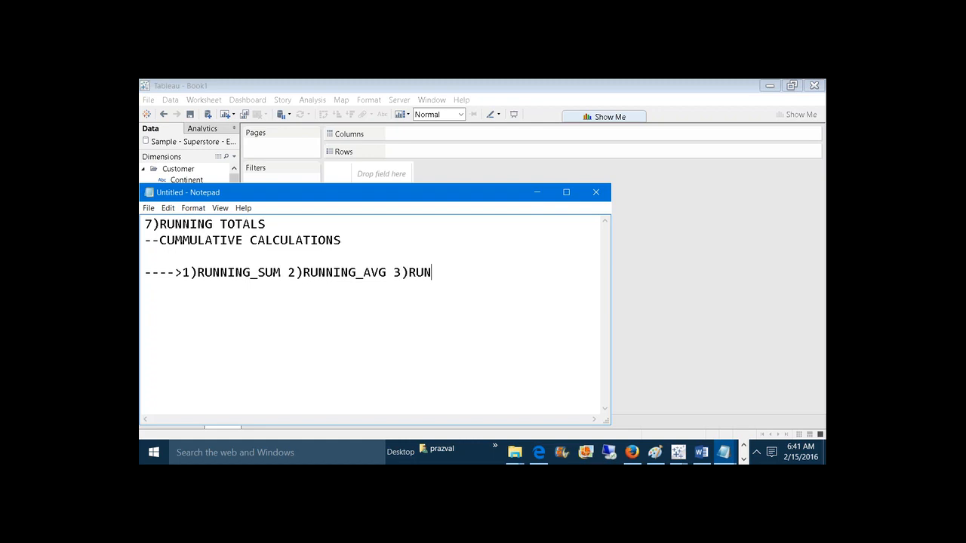
pyautogui.write('NING_MIN 4)RUNN')
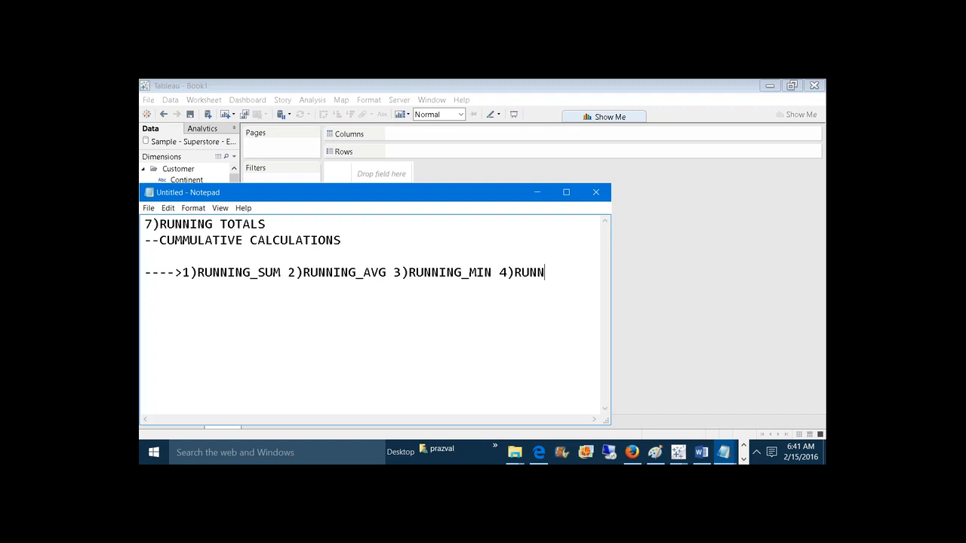
pyautogui.write('ING_MAX')
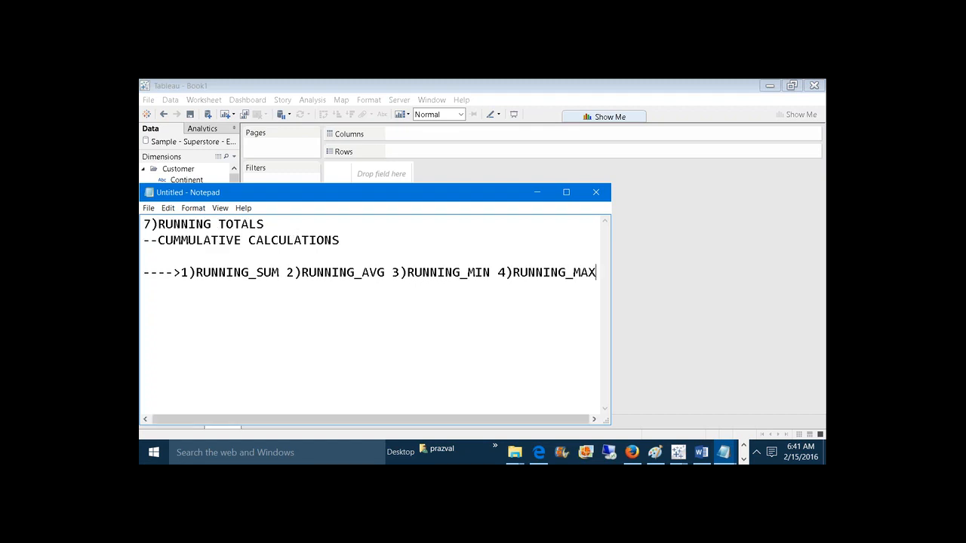
# Maximize the note and add a "Syntax:-" section containing "RUNNING_CALCULATION(EXPRESSION)"
pyautogui.click(567, 191)
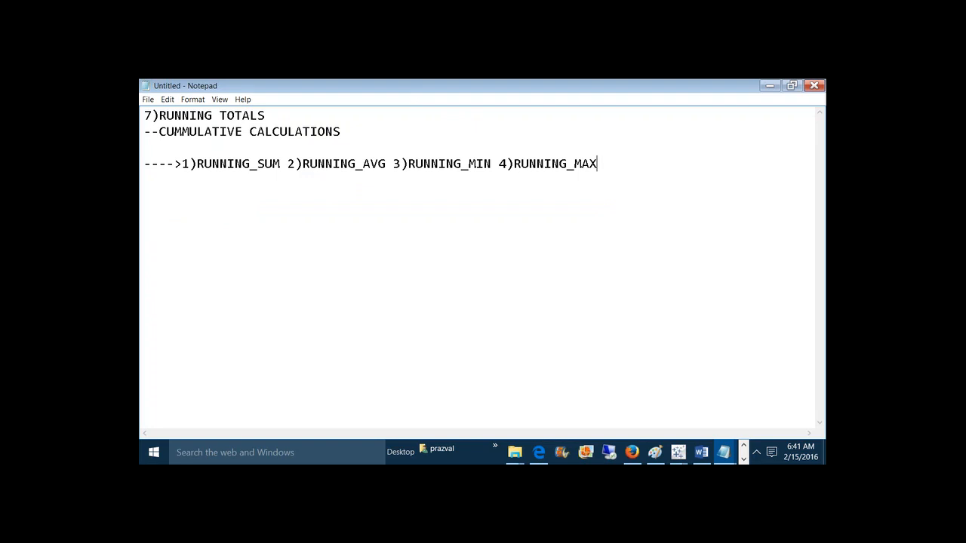
pyautogui.write('Syntax:-')
pyautogui.press('Return')
pyautogui.write('RUNNE')
pyautogui.press('BackSpace')
pyautogui.write('ING_CA')
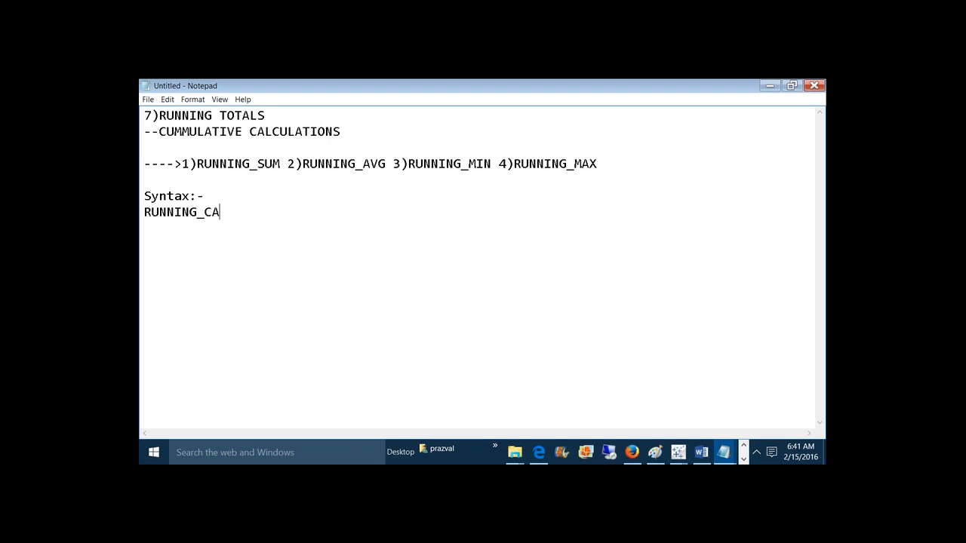
pyautogui.write('LCULATION(EXPRESS')
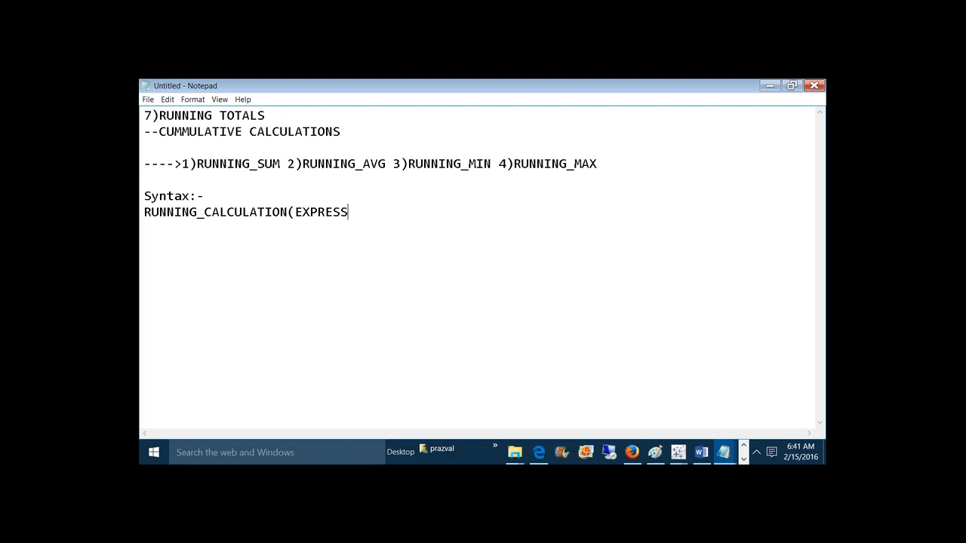
pyautogui.write('ION)')
# Replace CALCULATION with FUNCTION in the syntax line so it reads "RUNNING_FUNCTION(EXPRESSION)"
pyautogui.press('BackSpace')
pyautogui.press('BackSpace')
pyautogui.press('BackSpace')
pyautogui.press('BackSpace')
pyautogui.press('BackSpace')
pyautogui.press('BackSpace')
pyautogui.press('BackSpace')
pyautogui.press('BackSpace')
pyautogui.press('BackSpace')
pyautogui.press('BackSpace')
pyautogui.press('BackSpace')
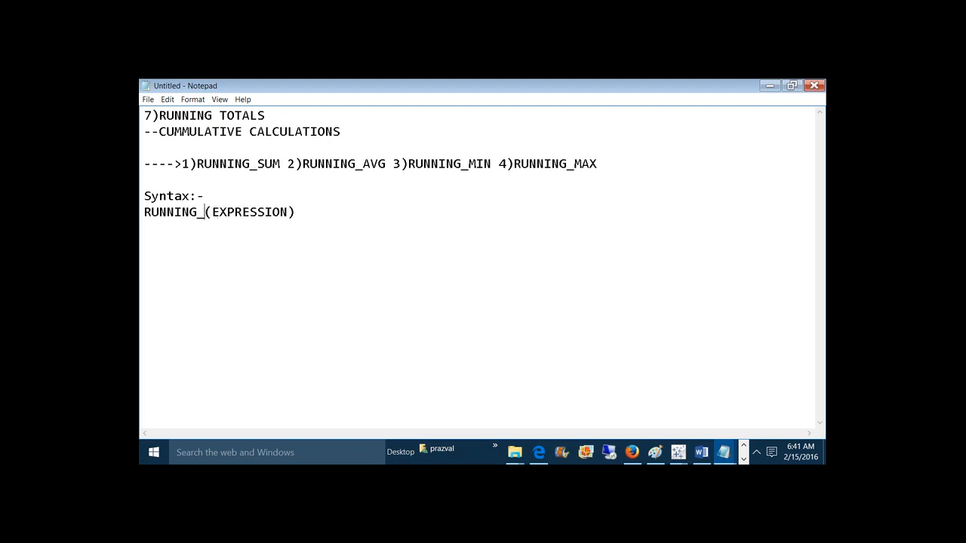
pyautogui.write('FUNCTION')
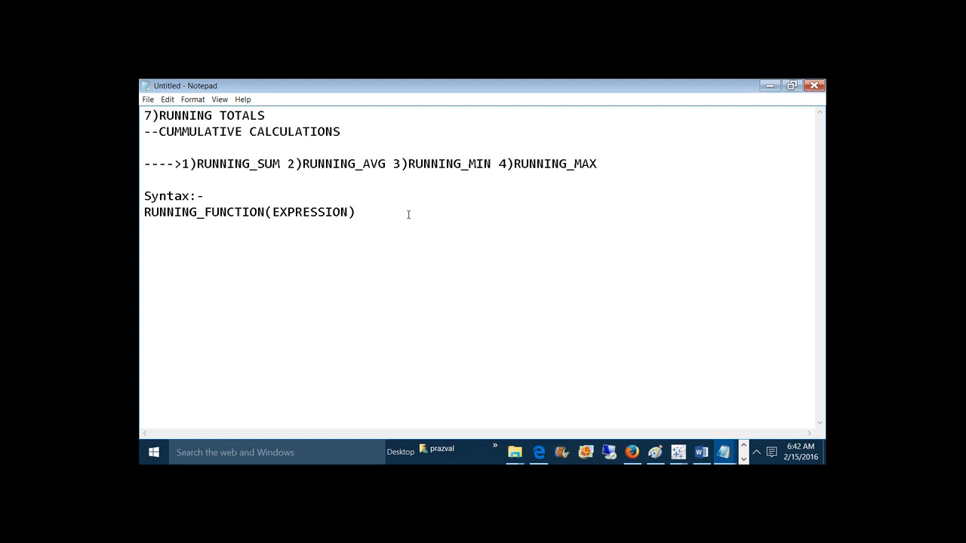
# Start an "Ex:-" section with a table headed PRODUCT and SUM(SALES), and a first row of A and 100
pyautogui.press('Return')
pyautogui.press('Return')
pyautogui.write('Ex:-')
pyautogui.press('Return')
pyautogui.write('PRODUCT    SU')
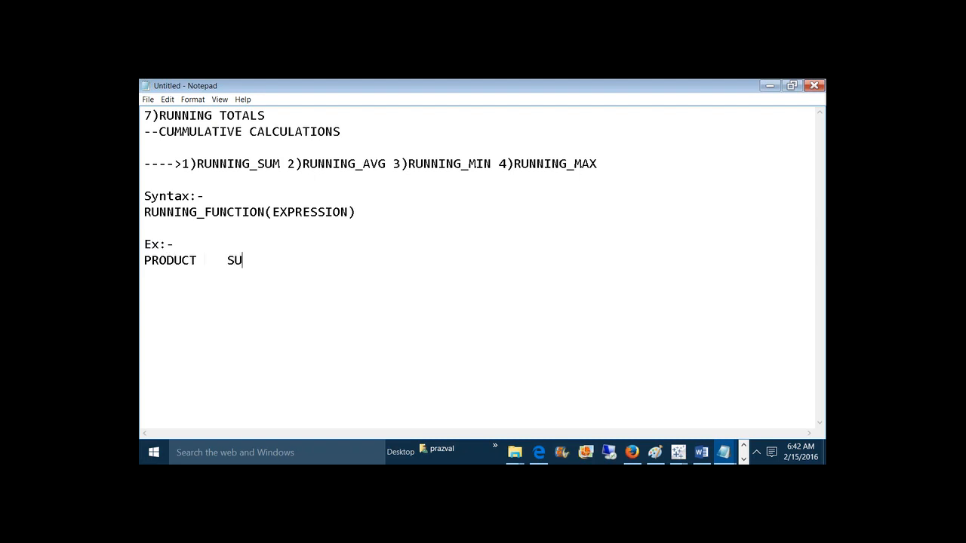
pyautogui.write('M(SALES) ')
pyautogui.write('   A          ')
pyautogui.write('100')
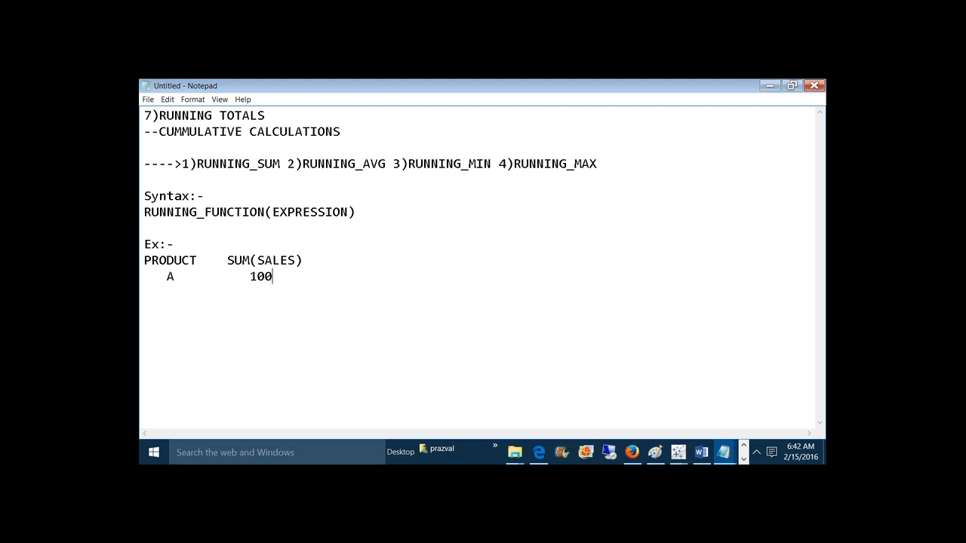
# Add the example table rows B 200, C 300 and D 400, aligned under the existing columns
pyautogui.press('Return')
pyautogui.write('B          200')
pyautogui.press('Return')
pyautogui.write('C          300')
pyautogui.press('Return')
pyautogui.write('D          400')
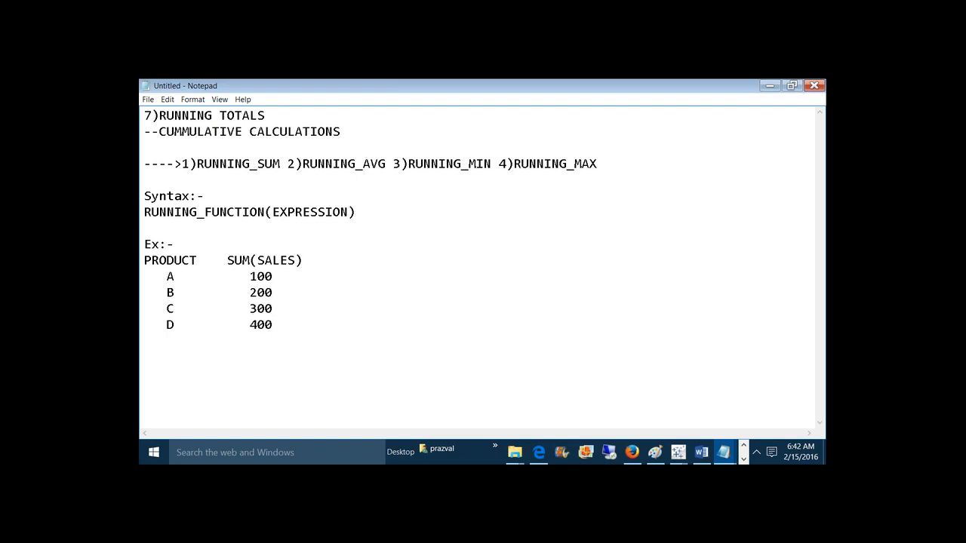
# Add the column heading RUNNING_SUM(SUM(SALES)) after SUM(SALES) in the example table
pyautogui.click(323, 261)
pyautogui.write('RUNNING_SUM')
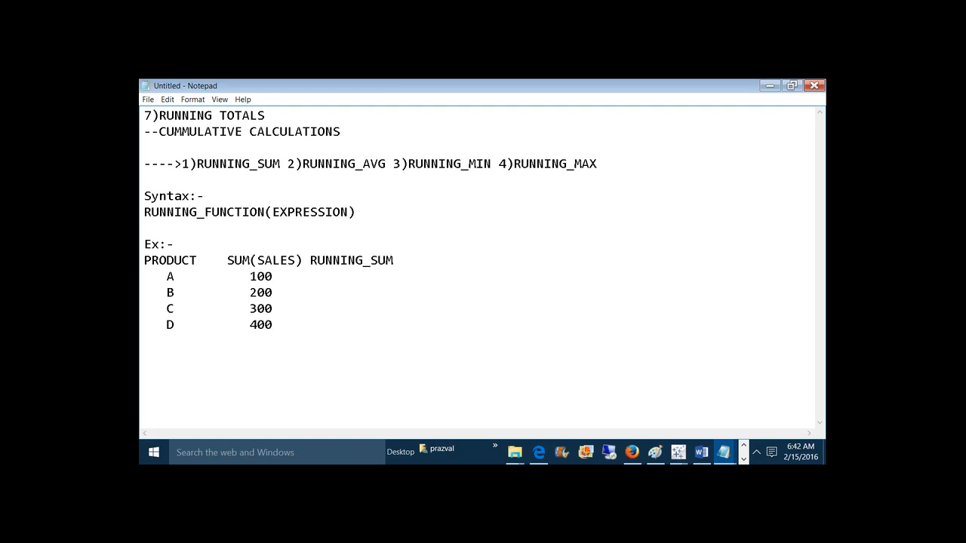
pyautogui.write('(SUM(SALES))')
# Fill the RUNNING_SUM column for products A to D with 100, 300(200+100), 600 and 1000
pyautogui.click(309, 271)
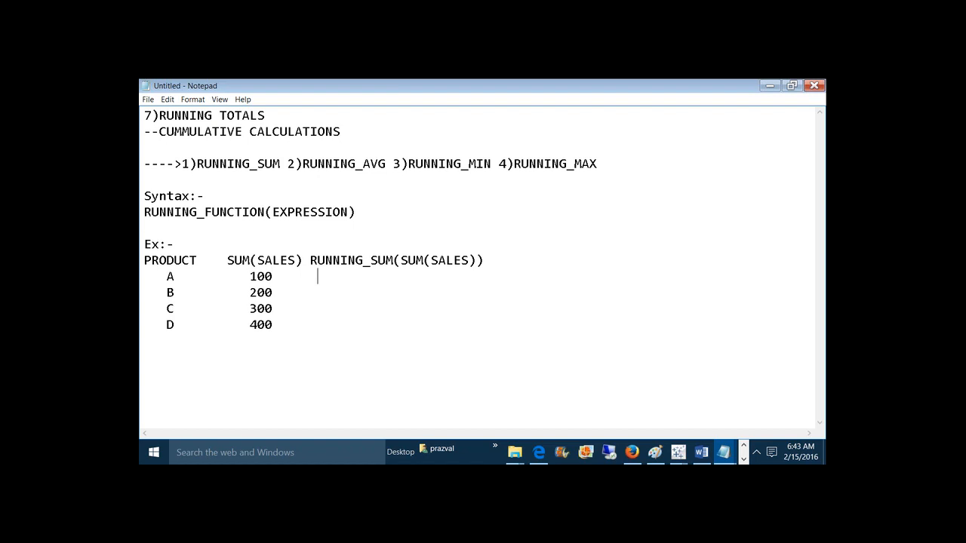
pyautogui.moveTo(274, 276); pyautogui.dragTo(251, 276)
pyautogui.click(317, 278)
pyautogui.write('100')
pyautogui.click(294, 291)
pyautogui.write('300(200+')
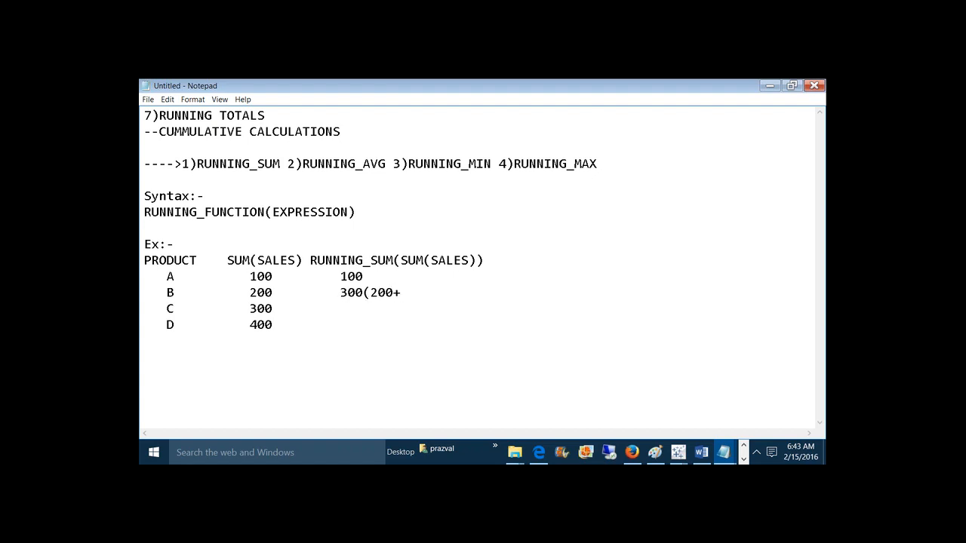
pyautogui.write('100)')
pyautogui.click(305, 316)
pyautogui.write('600')
pyautogui.write('1000')
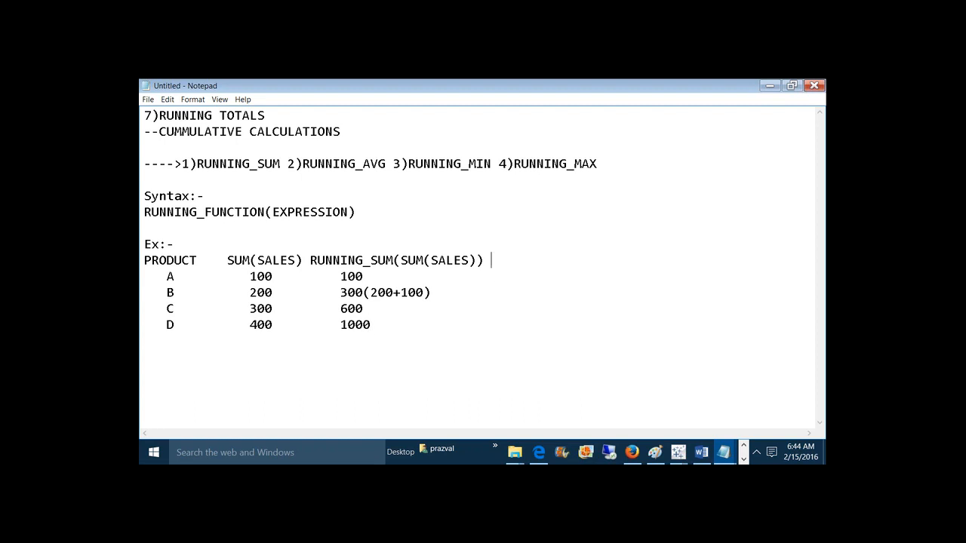
# Add the column heading RUNNING_AVG(SUM(SALES)) after the RUNNING_SUM heading
pyautogui.write('RUNNING')
pyautogui.write('_AVG')
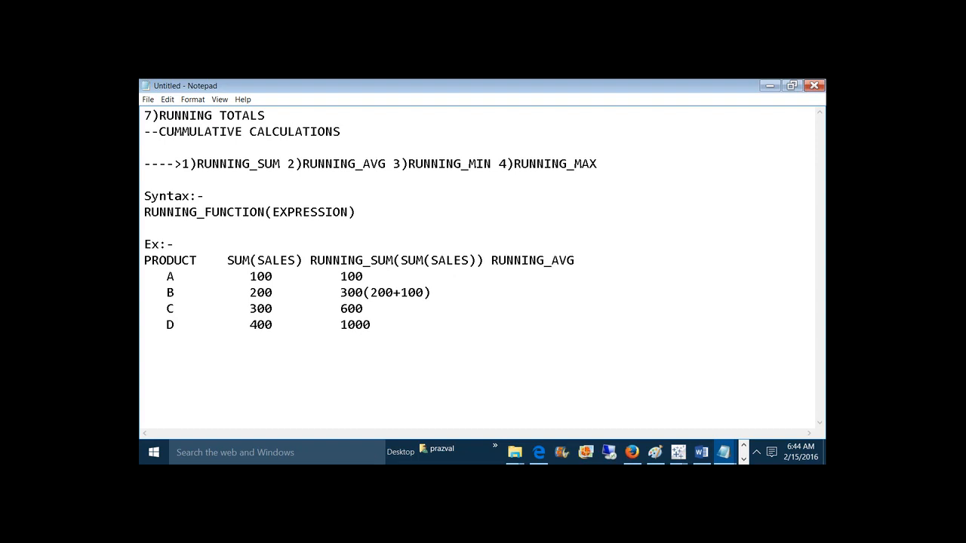
pyautogui.write('(SUM(SALES)) ')
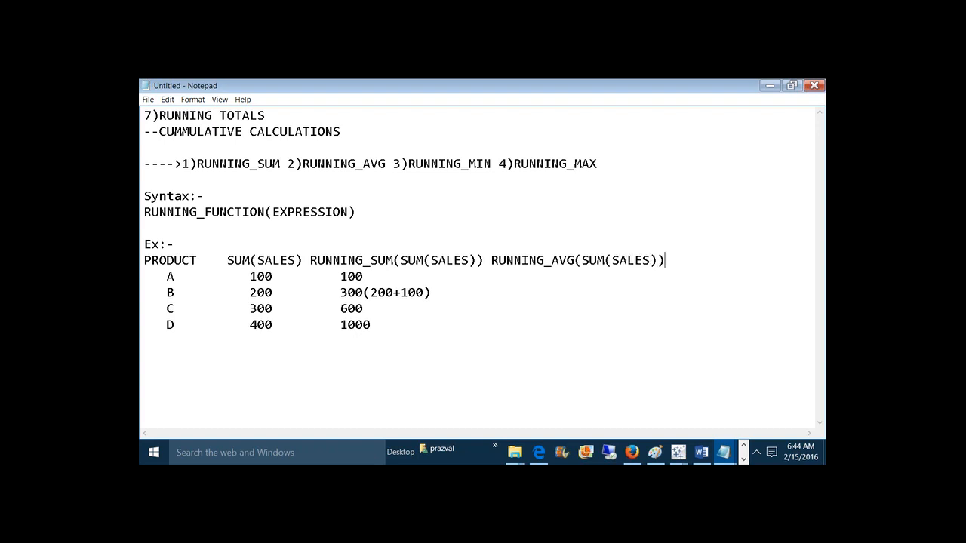
# Fill the RUNNING_AVG column for products A to D with 100, 150, 200 and 250
pyautogui.write('   A          100')
pyautogui.moveTo(364, 293); pyautogui.dragTo(340, 292)
pyautogui.click(440, 289)
pyautogui.write('150')
pyautogui.press('Down')
pyautogui.write('200')
pyautogui.press('Down')
pyautogui.press('BackSpace')
pyautogui.write('250')
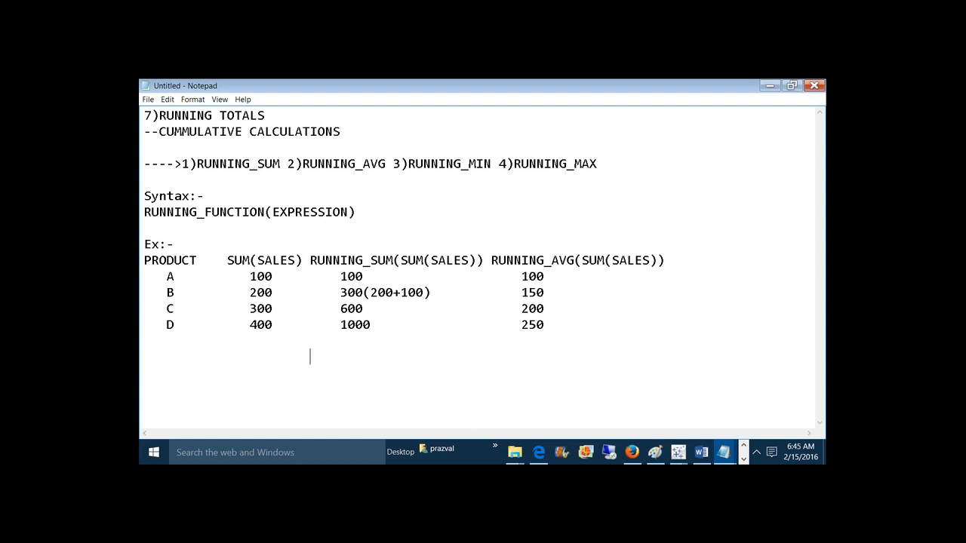
# Below the table, add a RUNNING_MIN(SUM(SALES)) column under RUNNING_SUM with the value 100 in all four rows
pyautogui.write('RUNNING_MI')
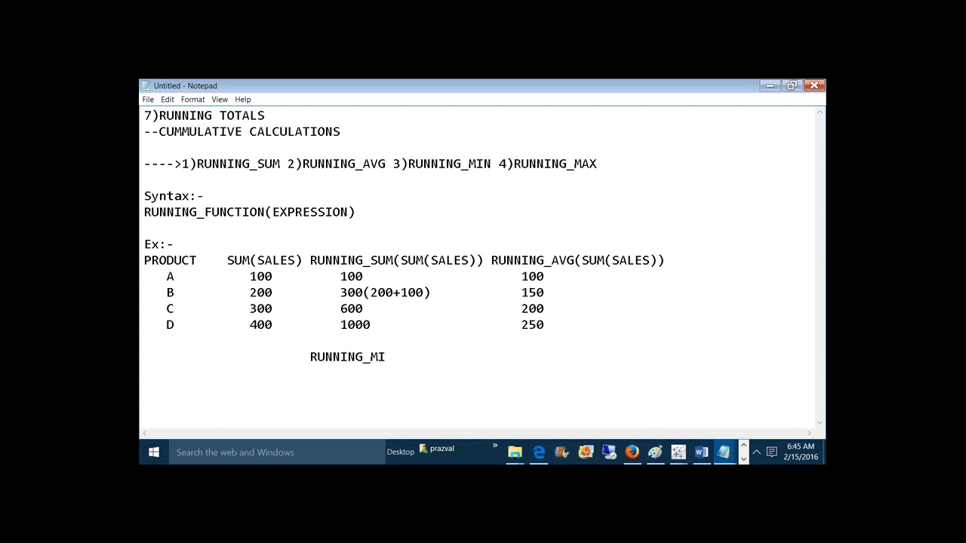
pyautogui.write('N(SUM(SALES)) ')
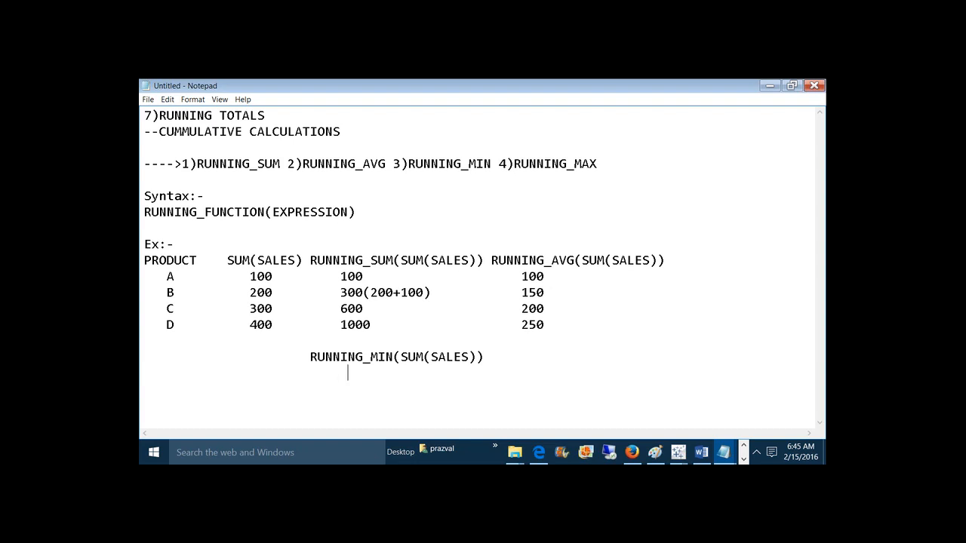
pyautogui.write('                           100                            100')
pyautogui.press('Return')
pyautogui.write('100')
pyautogui.press('Return')
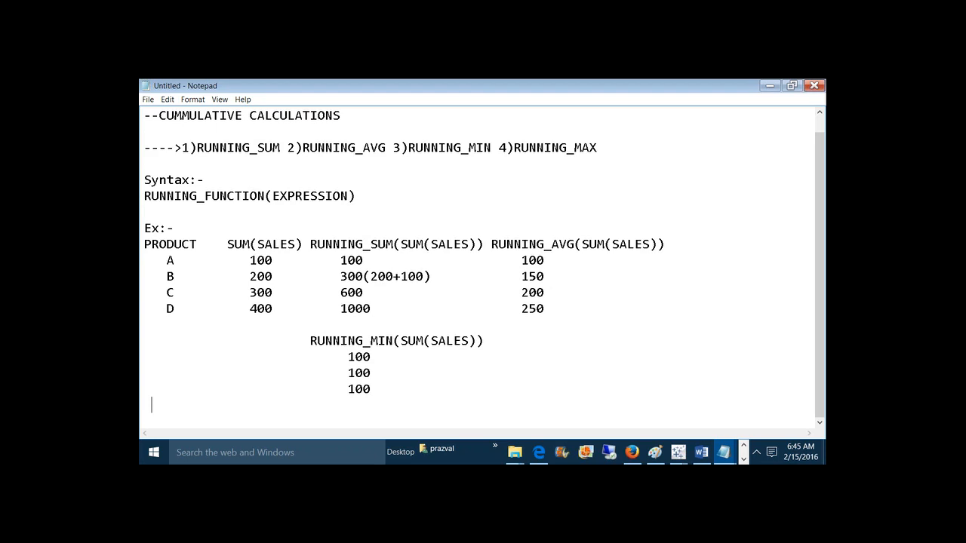
pyautogui.write('100')
# Add a RUNNING_MAX(SUM(SALES)) column beside RUNNING_MIN with the values 100, 200, 300 and 400
pyautogui.click(501, 339)
pyautogui.write('RUNNING')
pyautogui.write('_MA')
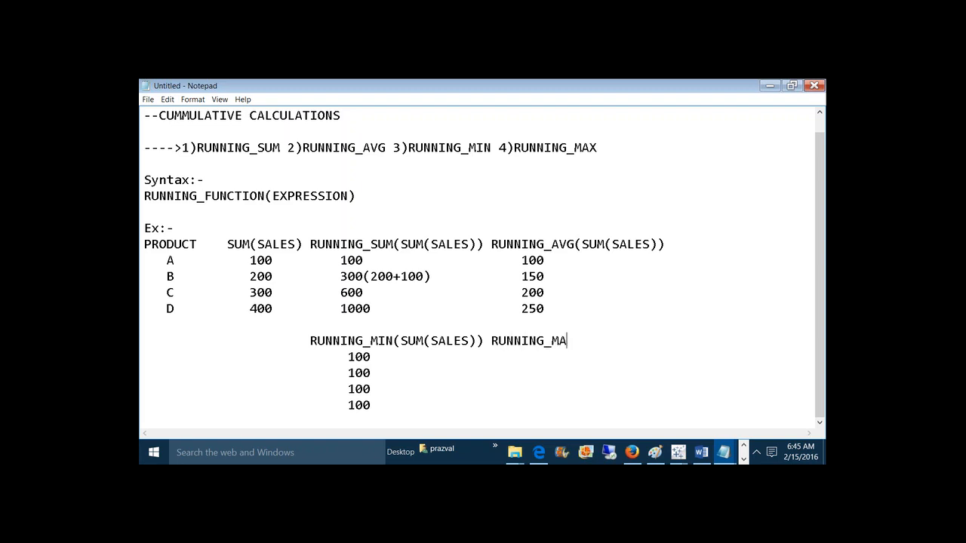
pyautogui.write('X(SUM(SALES))')
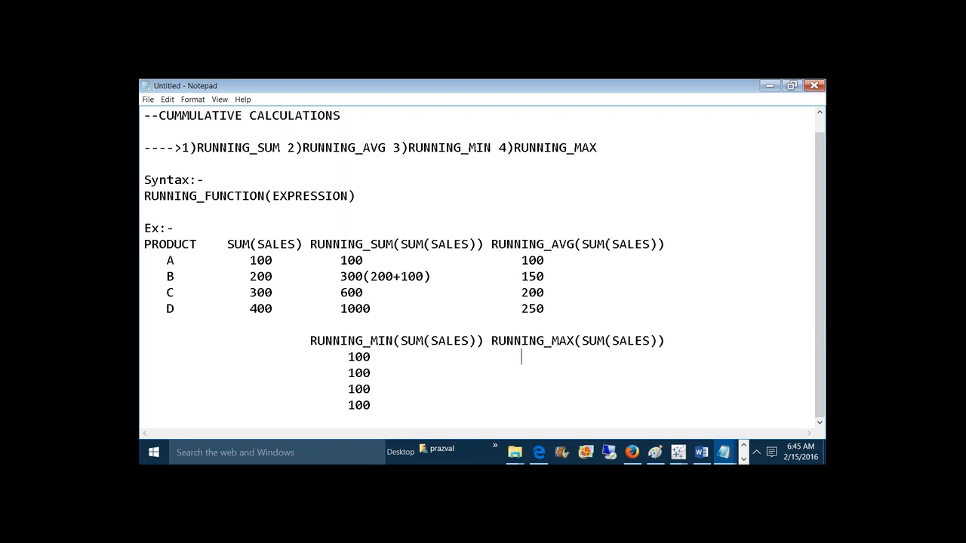
pyautogui.write('100                   200')
pyautogui.press('Down')
pyautogui.write('300400')
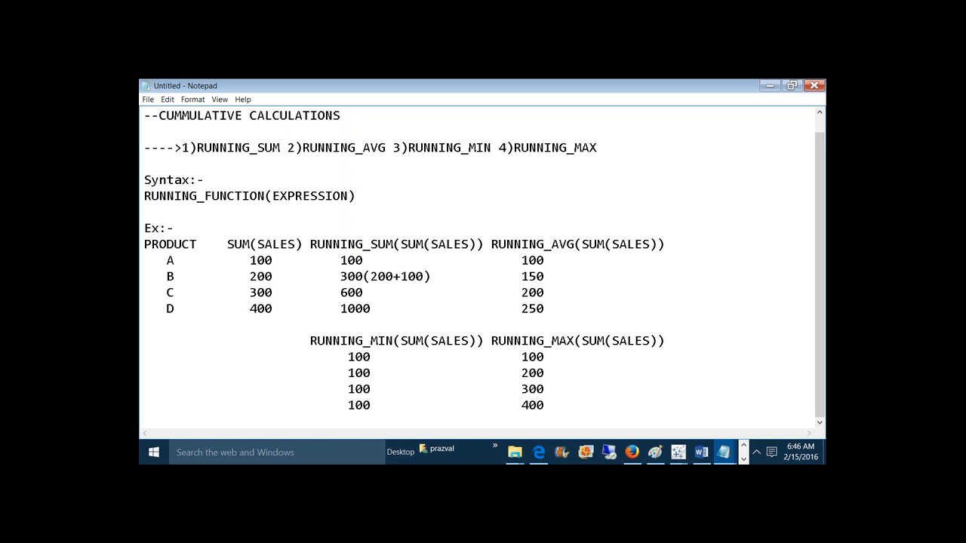
# Switch to the Tableau Book1 workbook and build a text table of Sales with Continent on the rows
pyautogui.moveTo(678, 452)
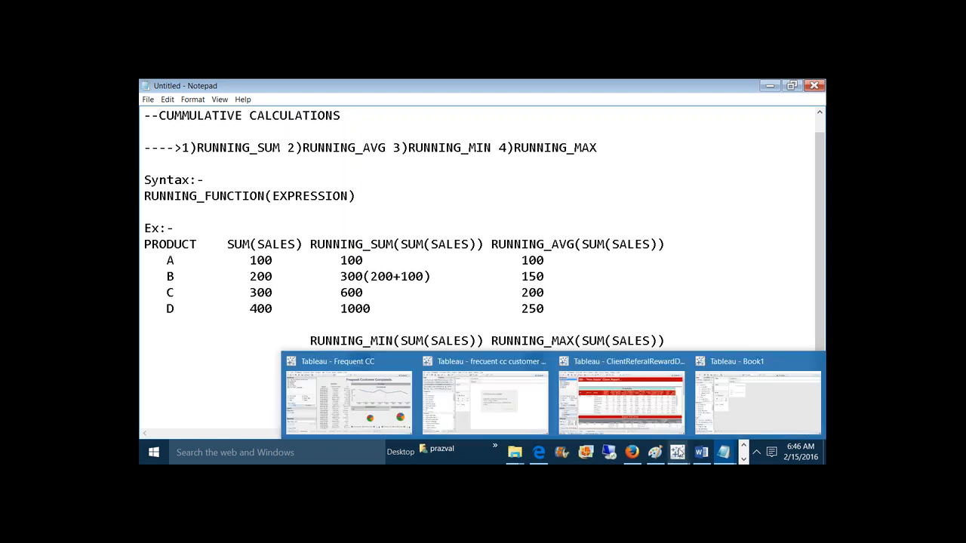
pyautogui.click(738, 396)
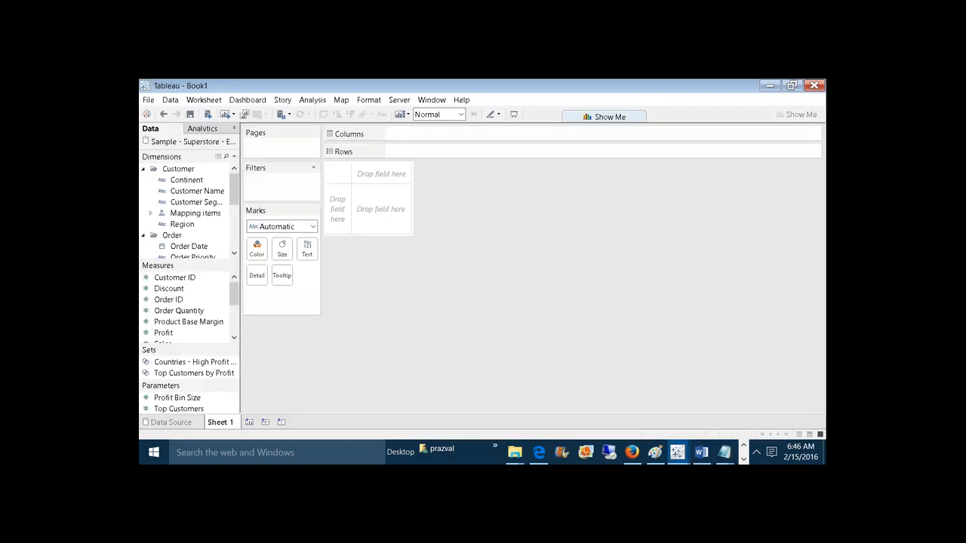
pyautogui.moveTo(195, 181); pyautogui.dragTo(400, 151)
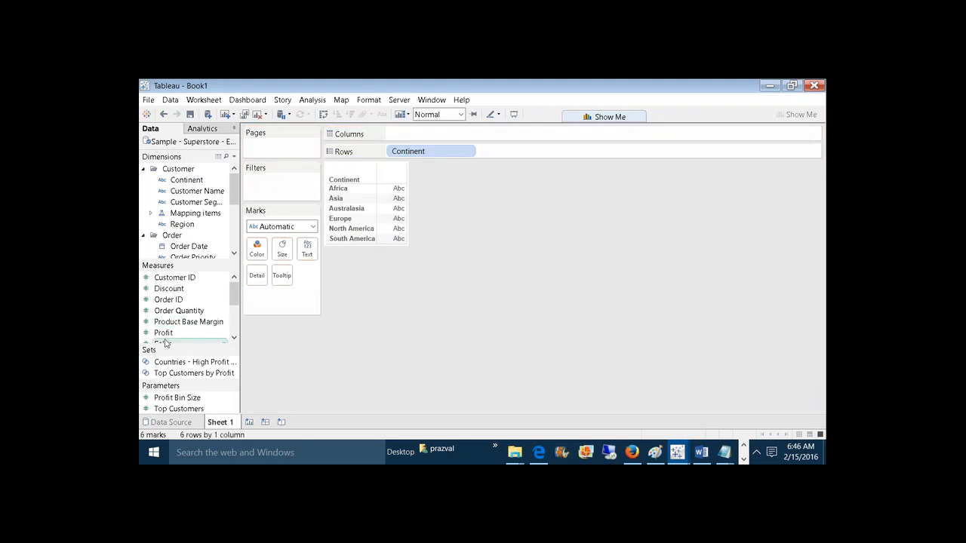
pyautogui.moveTo(163, 343); pyautogui.dragTo(307, 250)
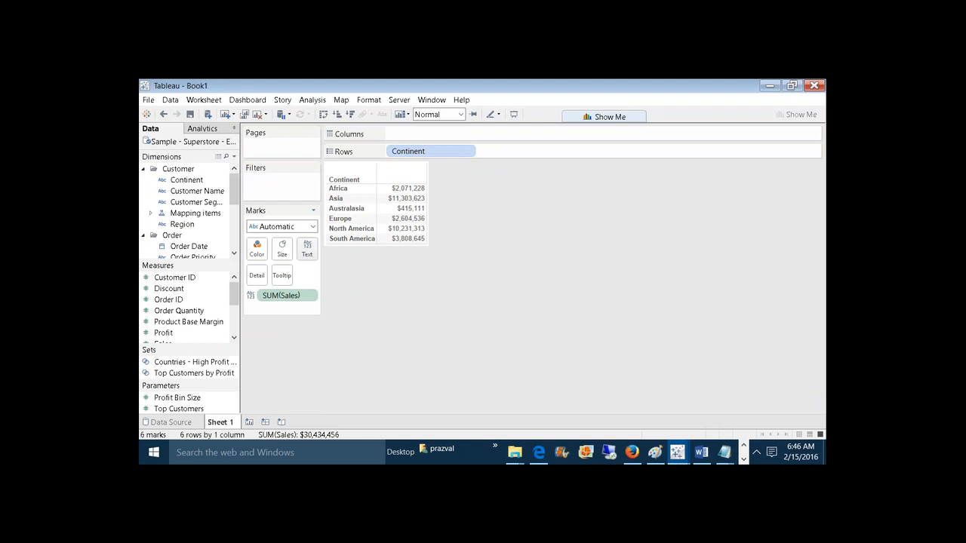
# Add a Running Total table calculation to SUM(Sales), summarizing values using Sum and running along Table (Down)
pyautogui.rightClick(295, 297)
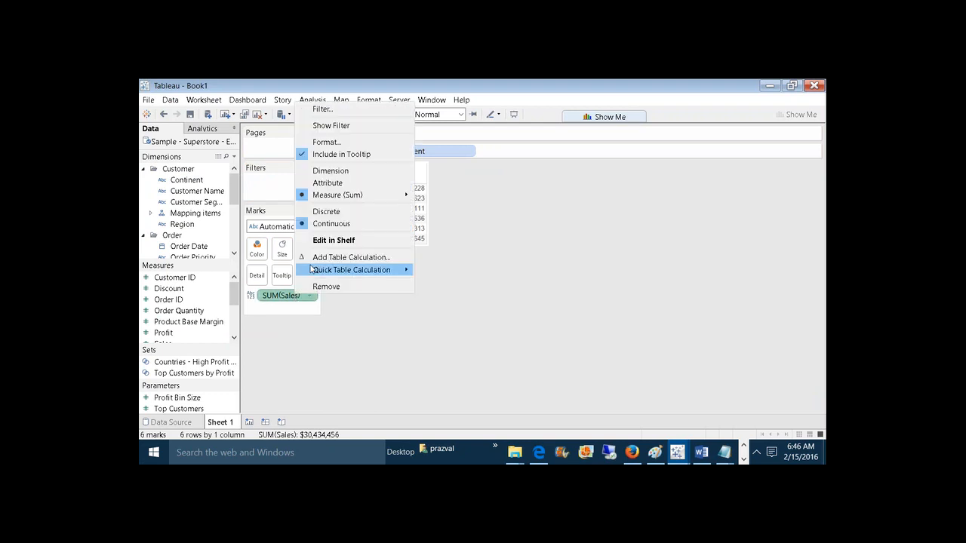
pyautogui.click(310, 261)
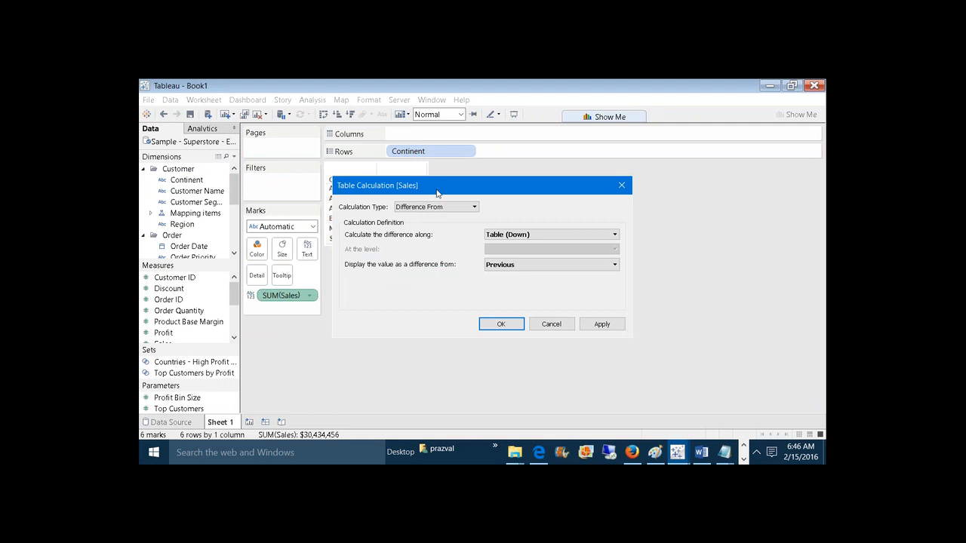
pyautogui.click(438, 206)
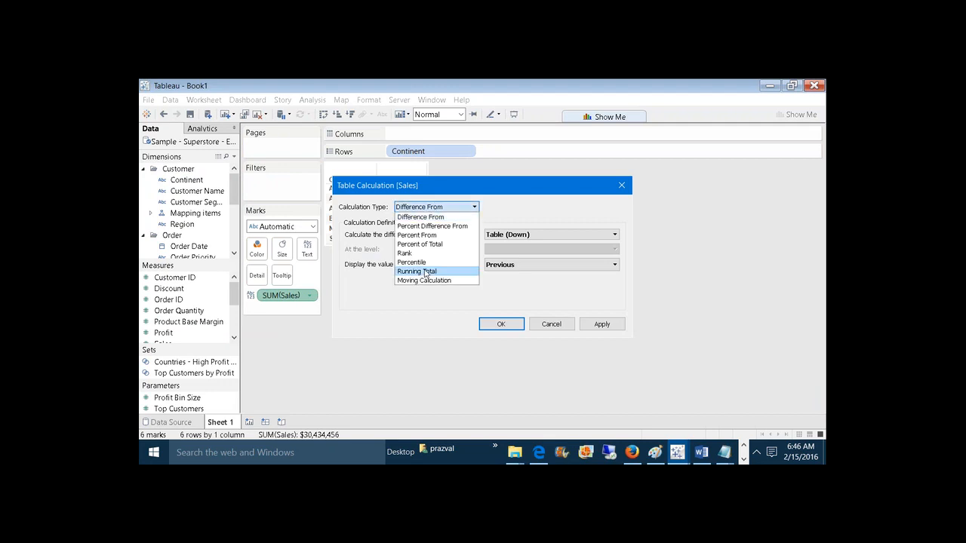
pyautogui.click(425, 271)
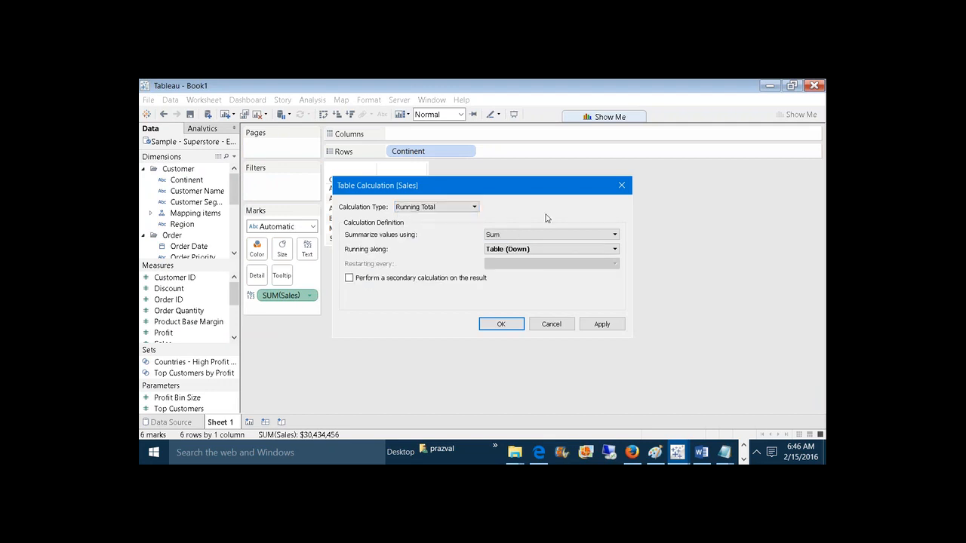
pyautogui.moveTo(485, 191); pyautogui.dragTo(636, 173)
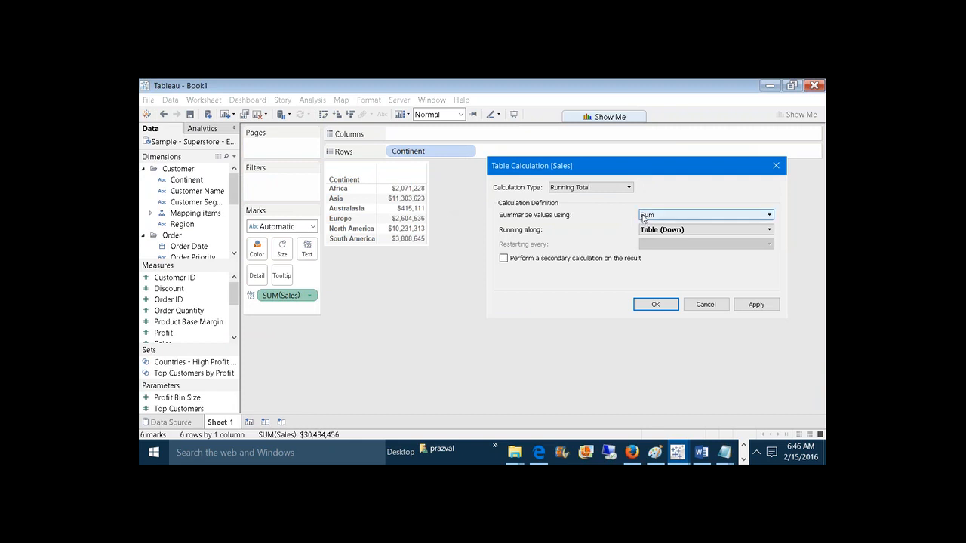
pyautogui.click(643, 219)
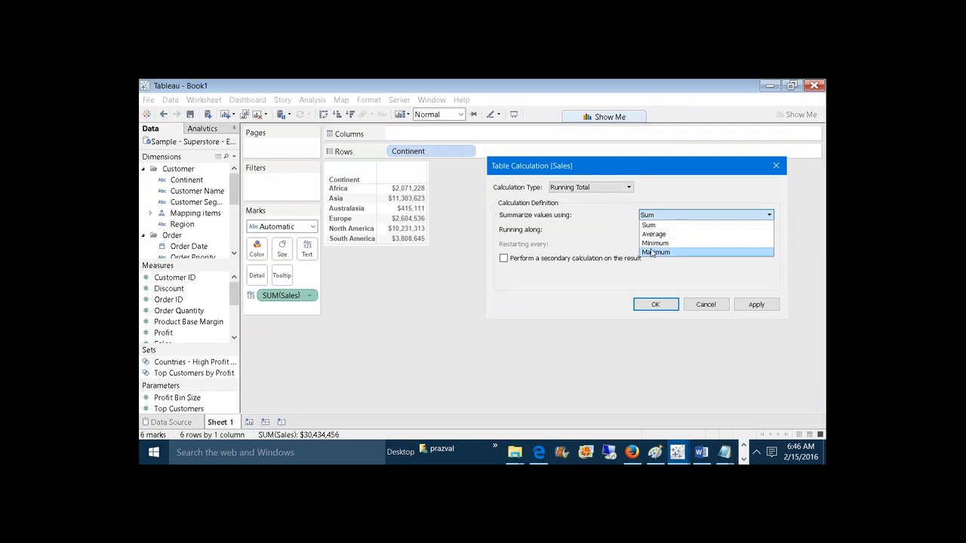
pyautogui.click(632, 237)
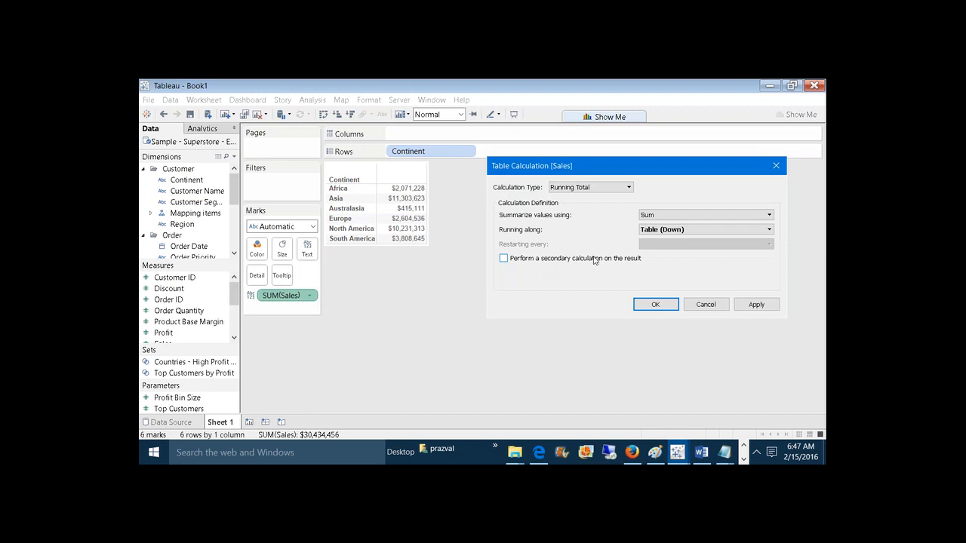
pyautogui.click(757, 304)
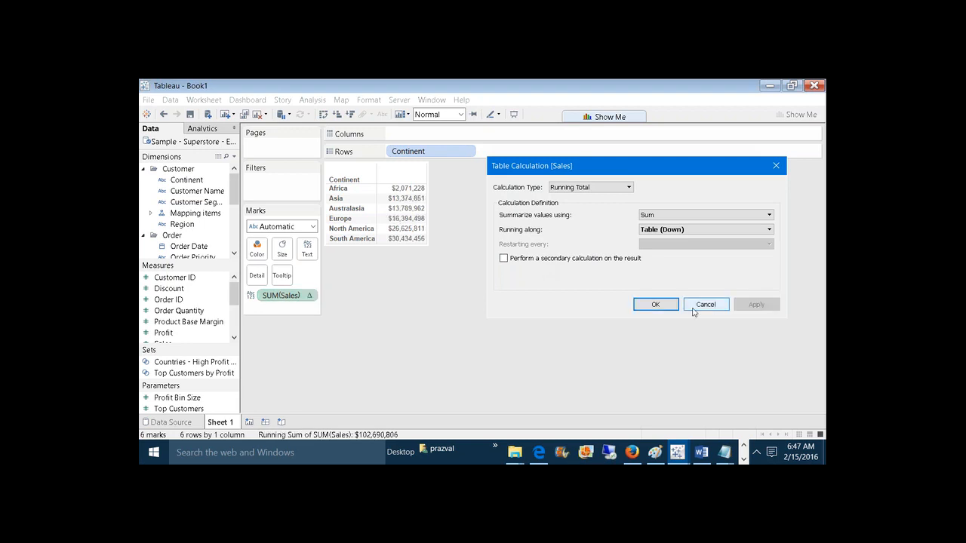
pyautogui.click(655, 305)
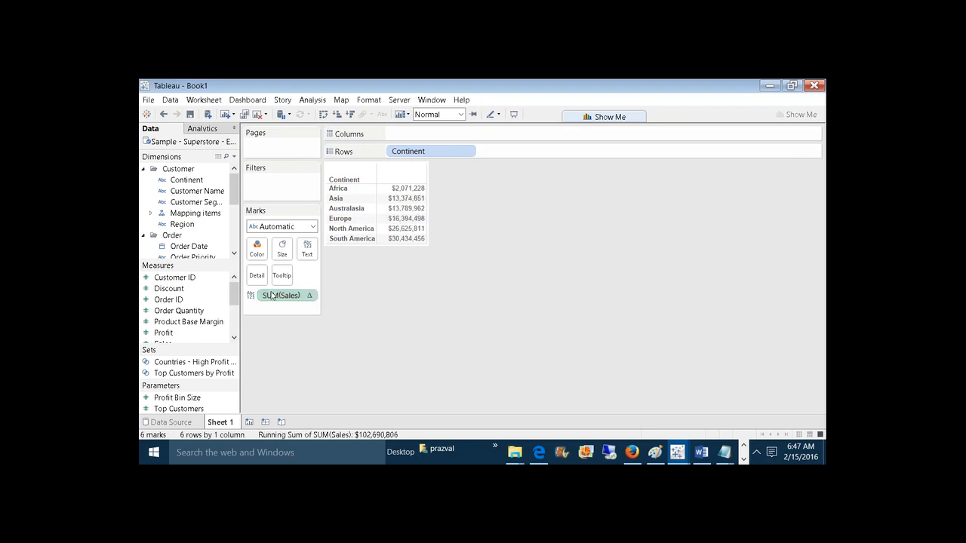
# Add the plain Sales measure to the text table and place it before the running sum column
pyautogui.scroll(-1, 170, 309)
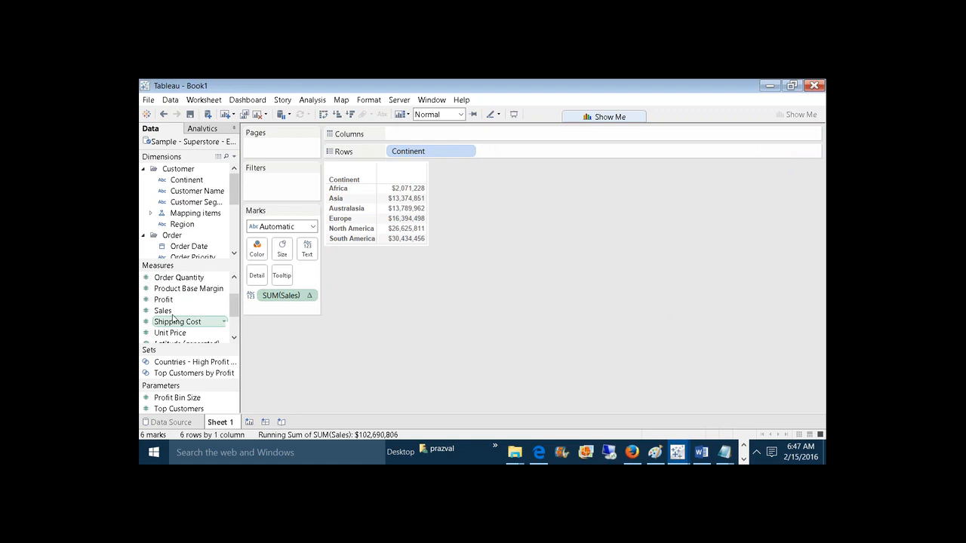
pyautogui.moveTo(163, 311); pyautogui.dragTo(403, 219)
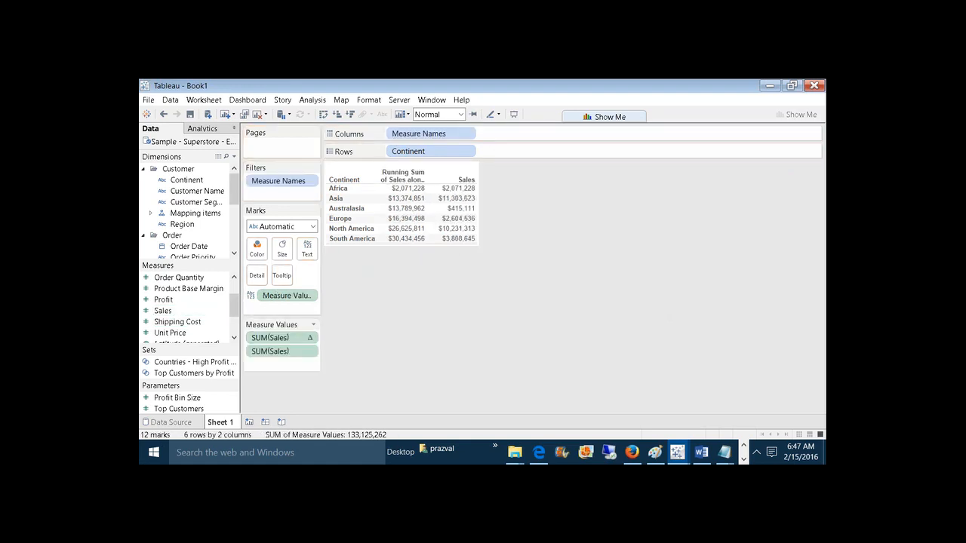
pyautogui.moveTo(271, 337); pyautogui.dragTo(270, 359)
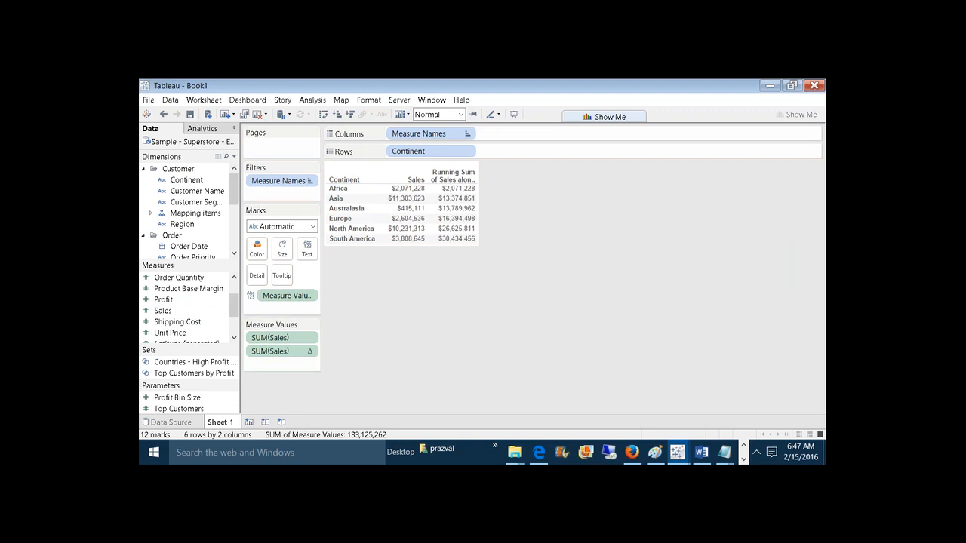
# Examine the running sum cells for Africa and Asia against the individual Sales values down the table
pyautogui.click(400, 189)
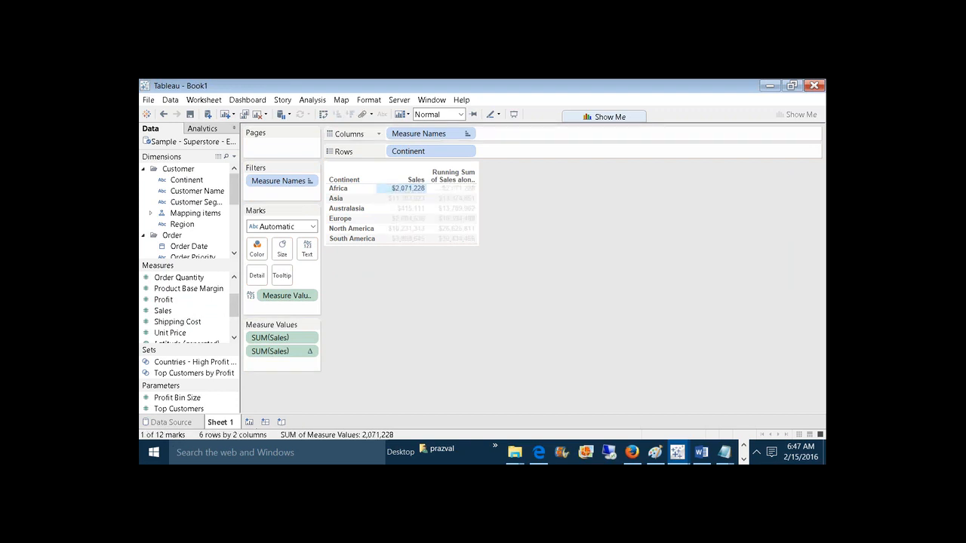
pyautogui.click(413, 300)
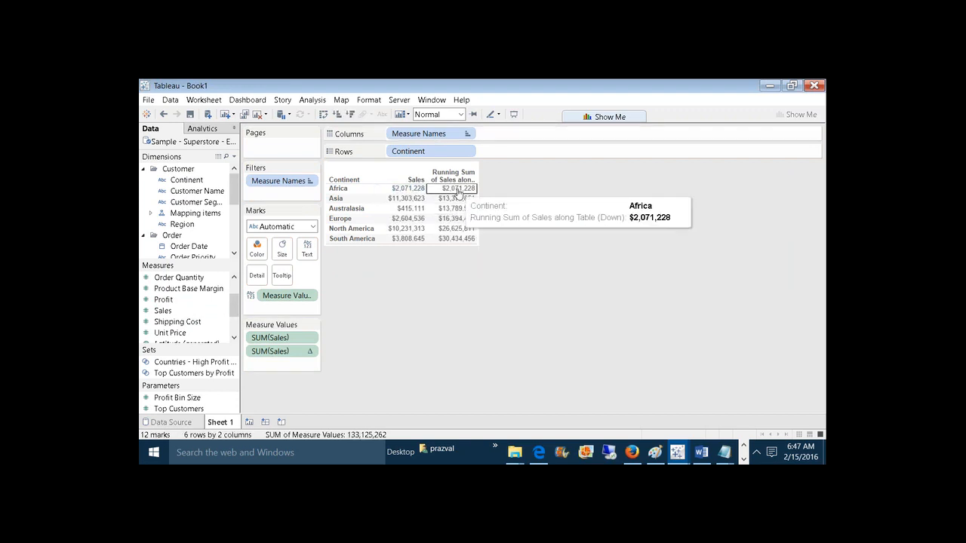
pyautogui.click(445, 193)
pyautogui.click(448, 201)
pyautogui.click(415, 279)
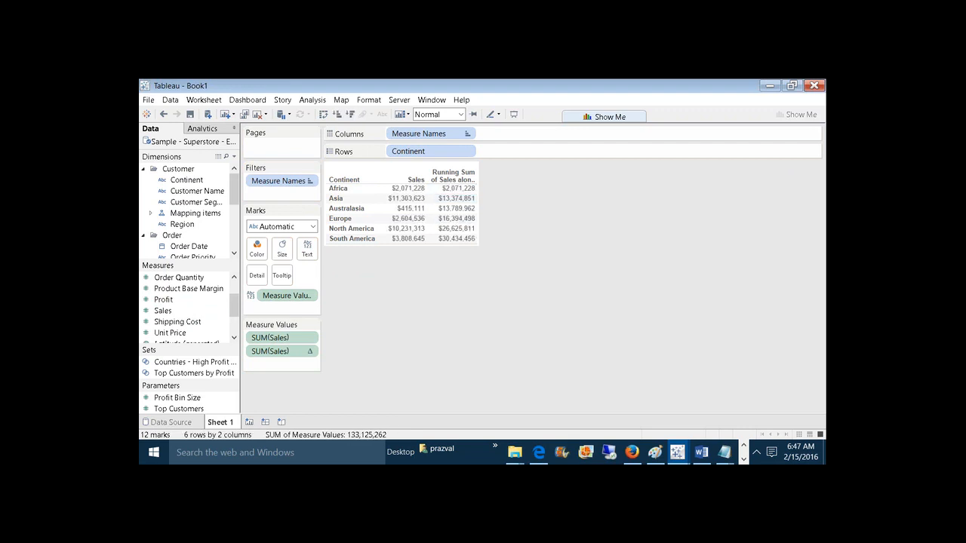
pyautogui.click(404, 196)
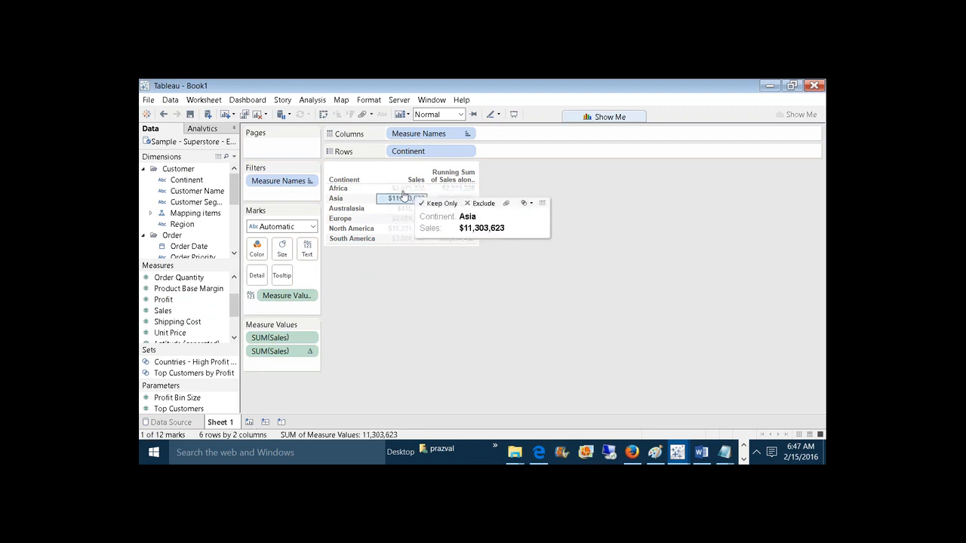
pyautogui.click(399, 255)
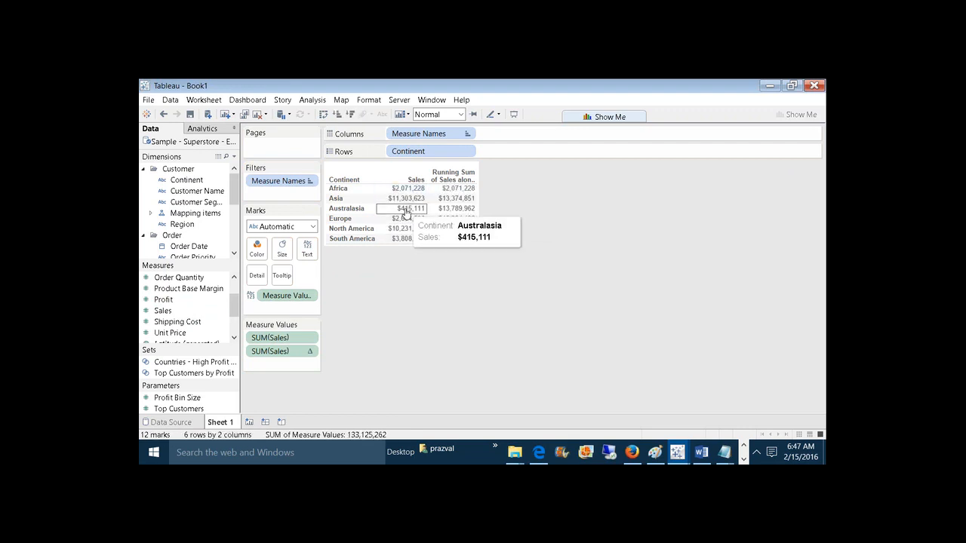
pyautogui.click(406, 212)
pyautogui.click(405, 241)
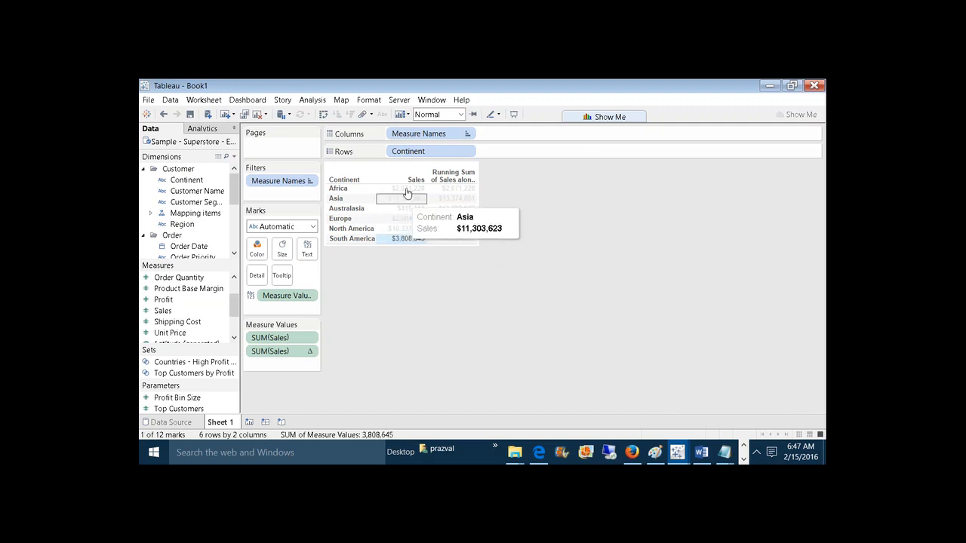
pyautogui.click(410, 258)
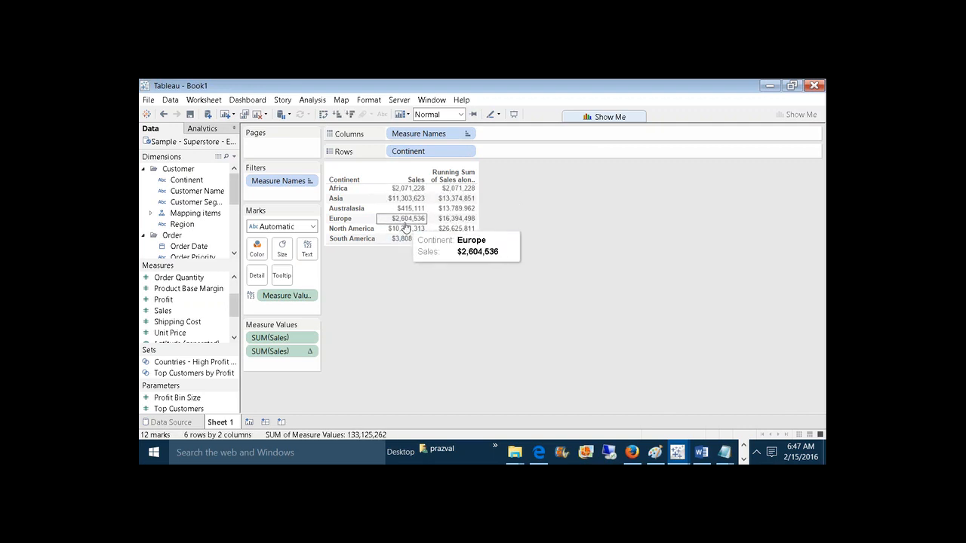
# Examine how the Sales of Europe, North America and South America accumulate in the running sum column
pyautogui.click(406, 224)
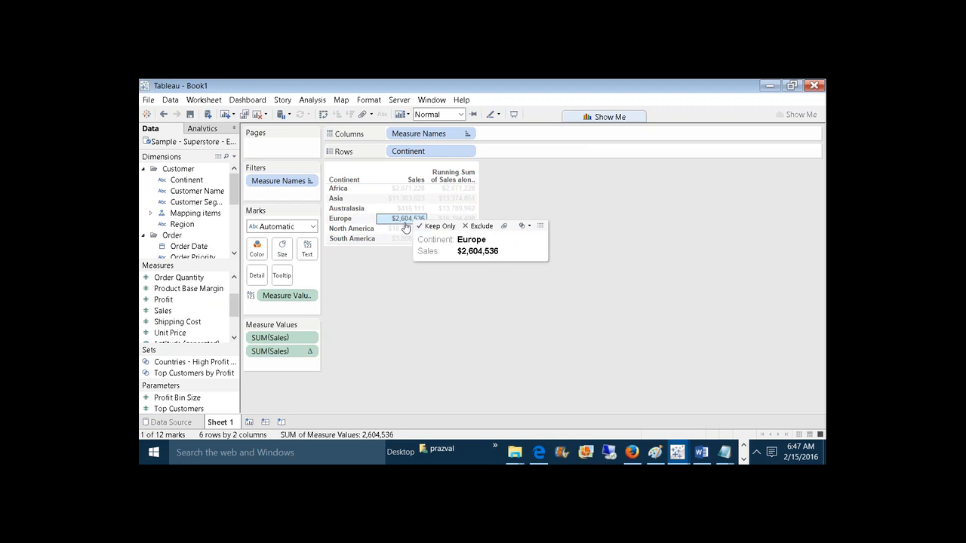
pyautogui.click(362, 285)
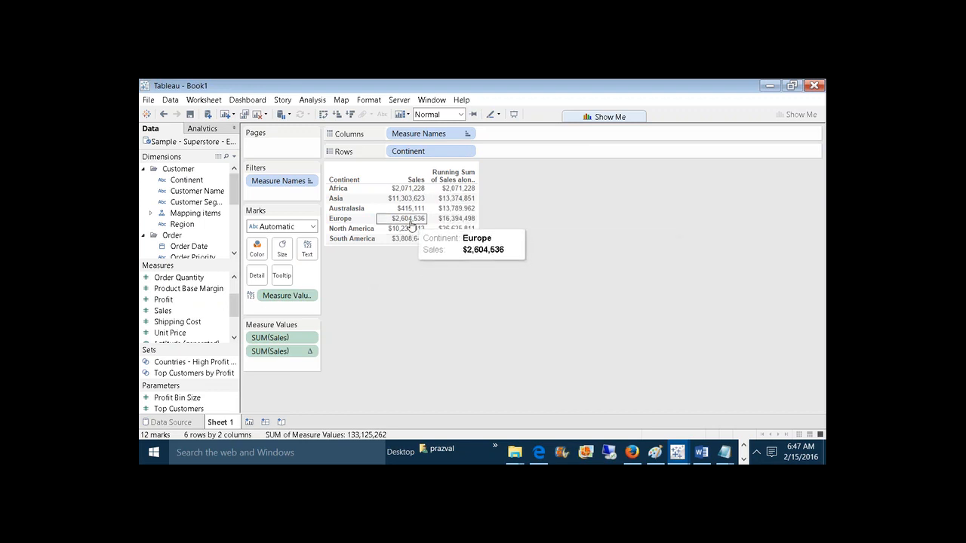
pyautogui.click(408, 209)
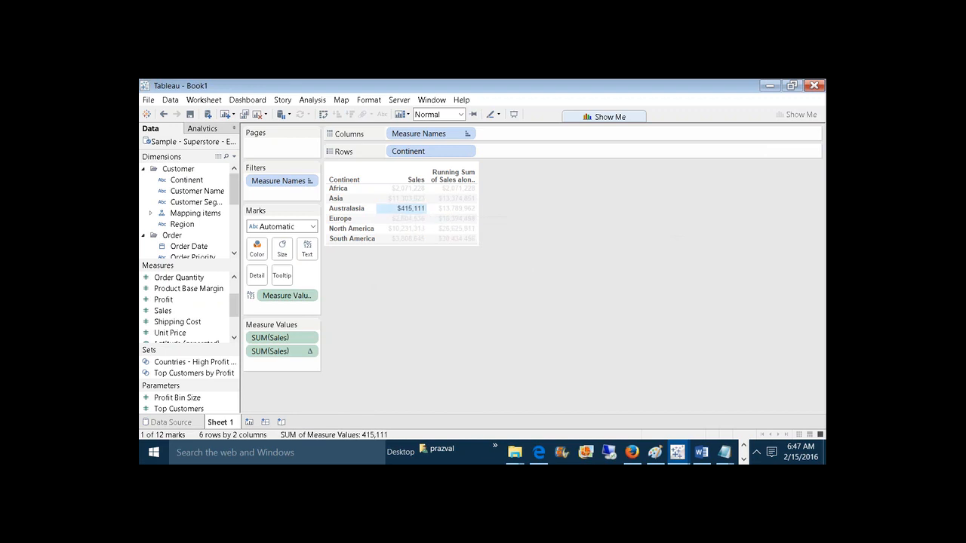
pyautogui.click(401, 258)
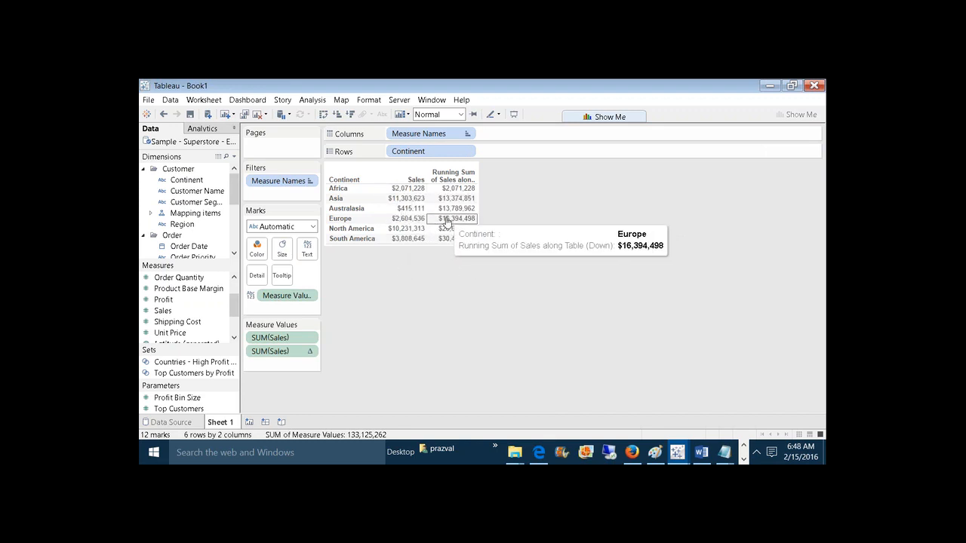
pyautogui.click(448, 223)
pyautogui.click(403, 287)
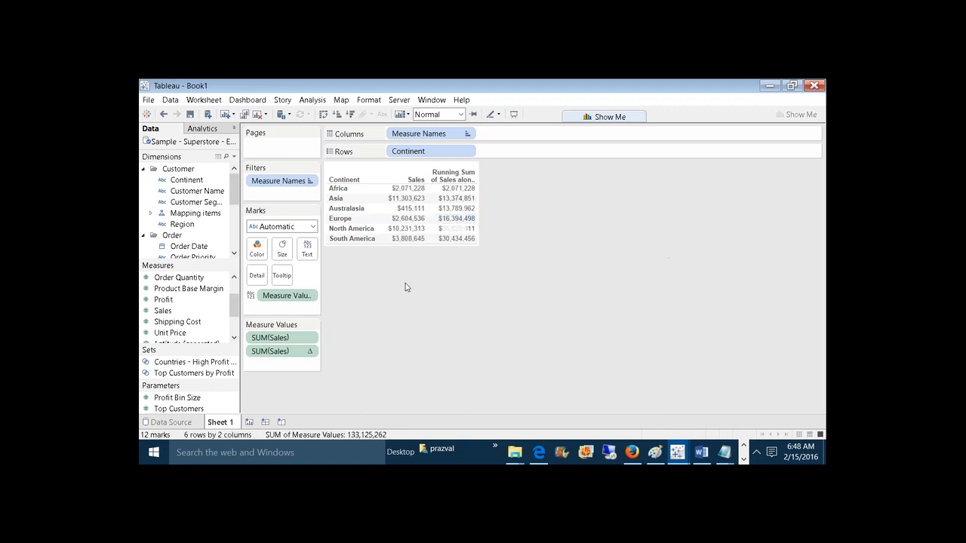
pyautogui.click(404, 230)
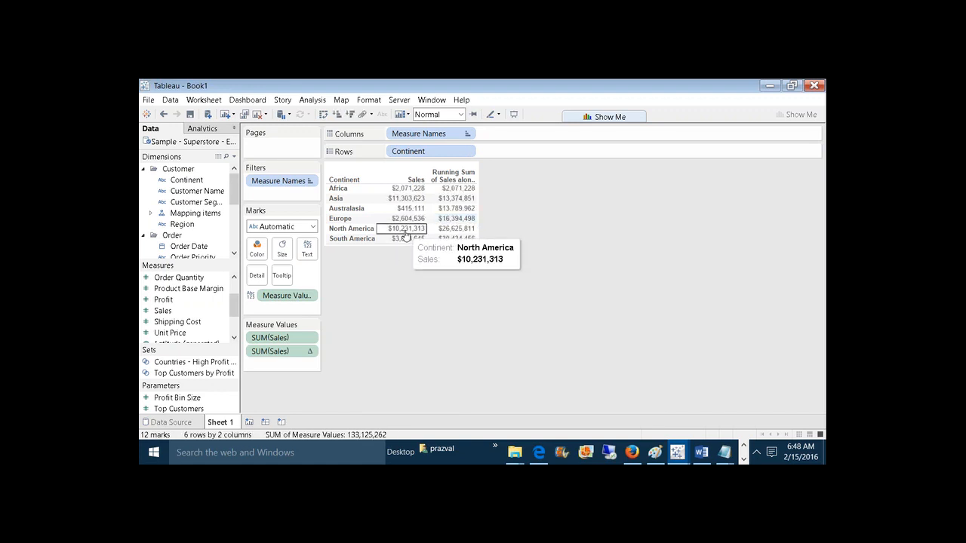
pyautogui.click(388, 282)
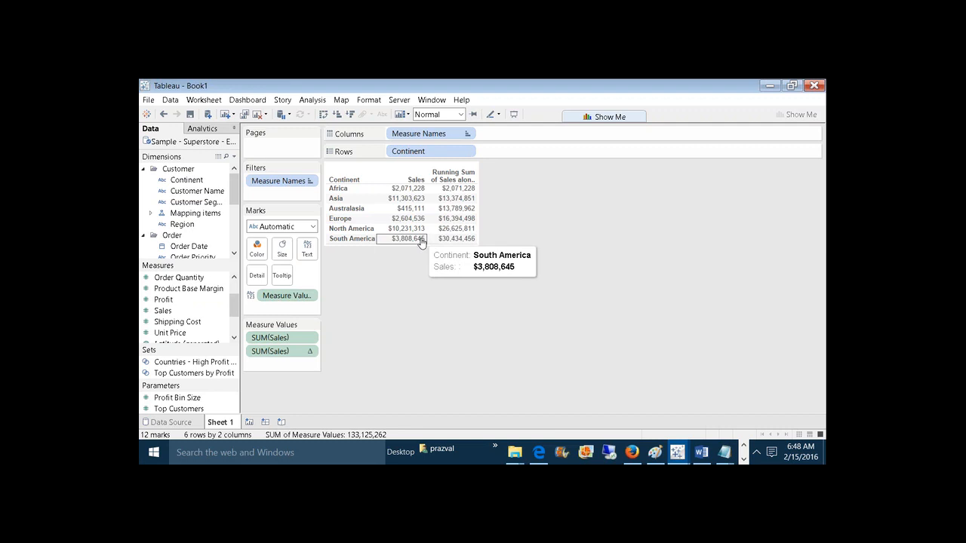
pyautogui.click(421, 240)
pyautogui.click(415, 289)
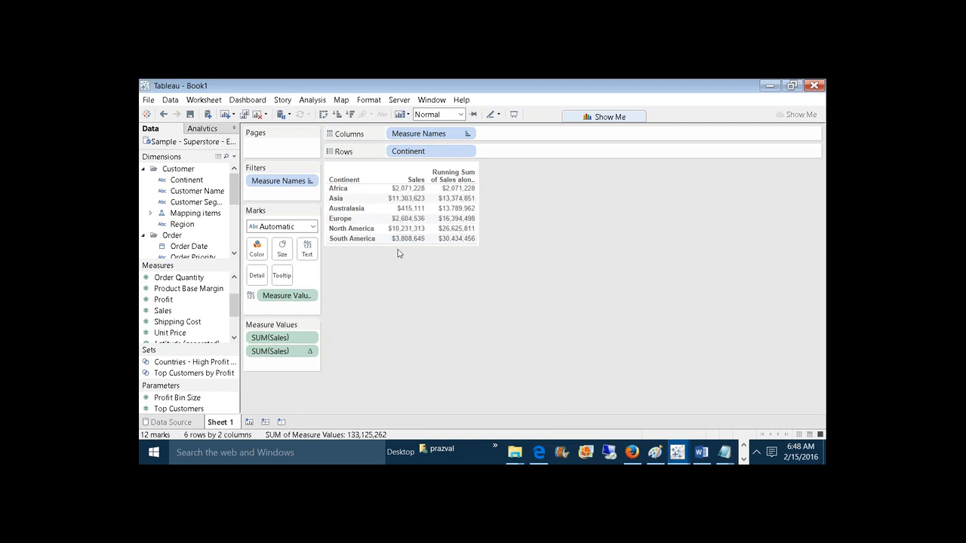
pyautogui.click(443, 242)
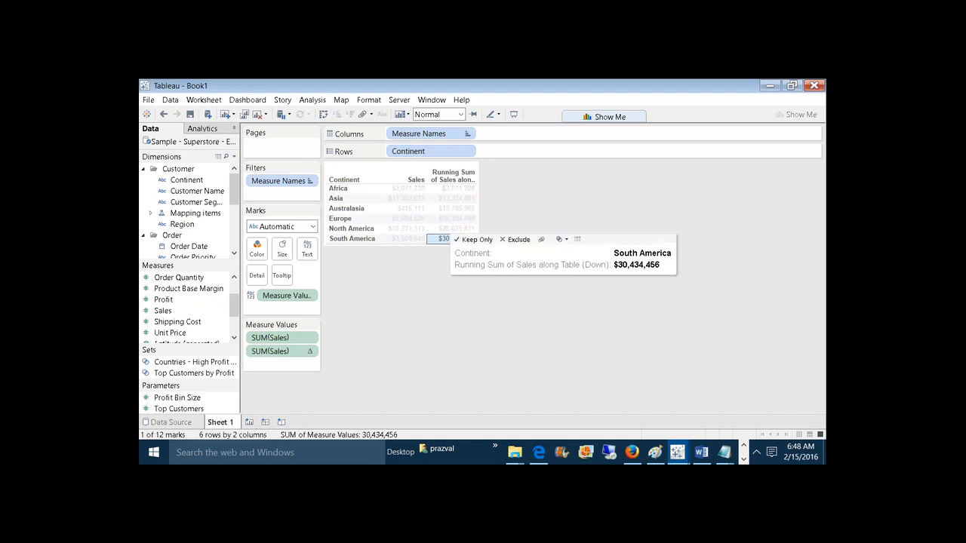
pyautogui.click(429, 264)
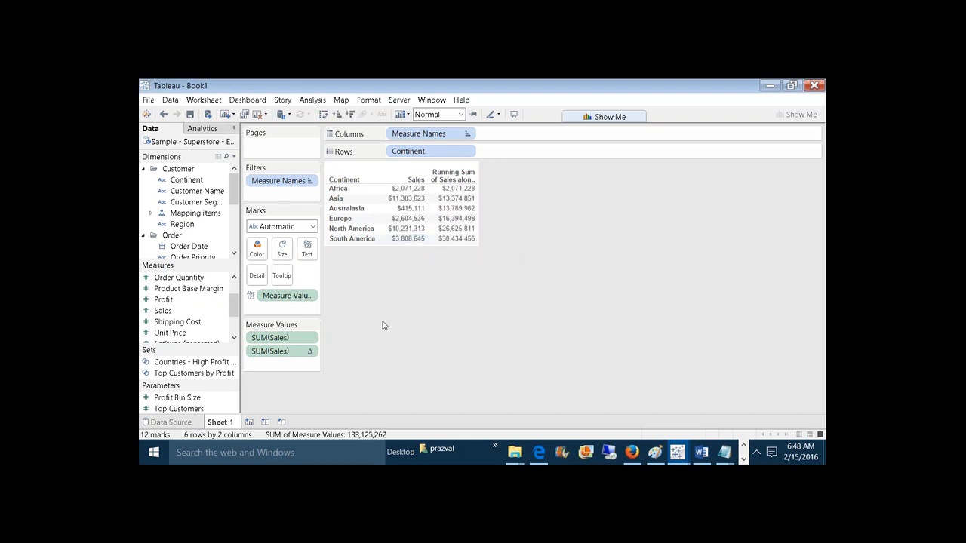
# Add a Running Total table calculation using Average along Table (Down) to the plain SUM(Sales), and add Sales again as the first measure
pyautogui.rightClick(302, 341)
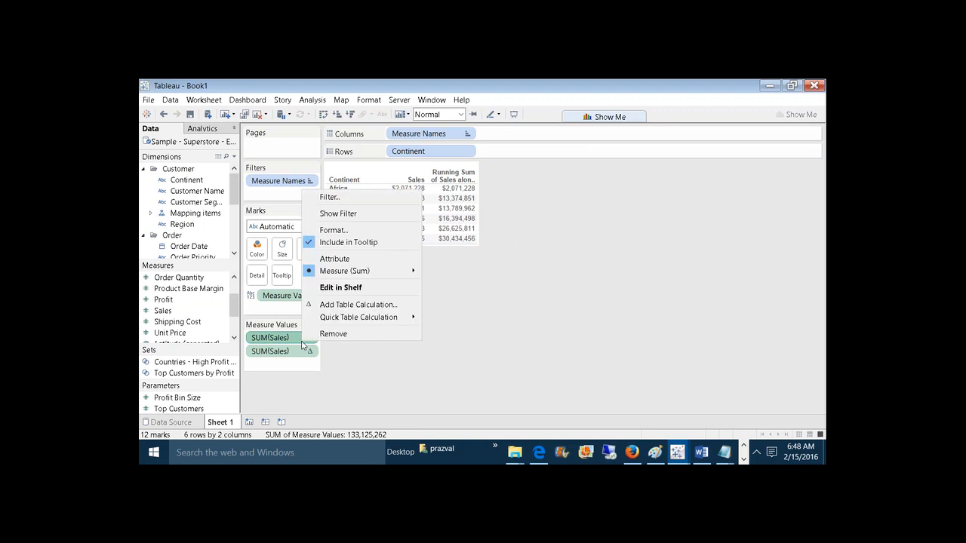
pyautogui.click(320, 304)
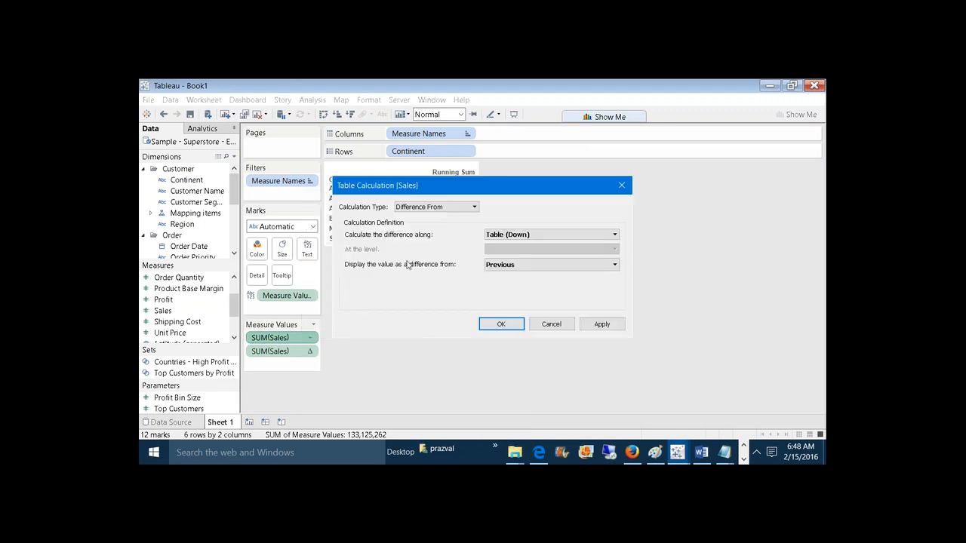
pyautogui.click(436, 207)
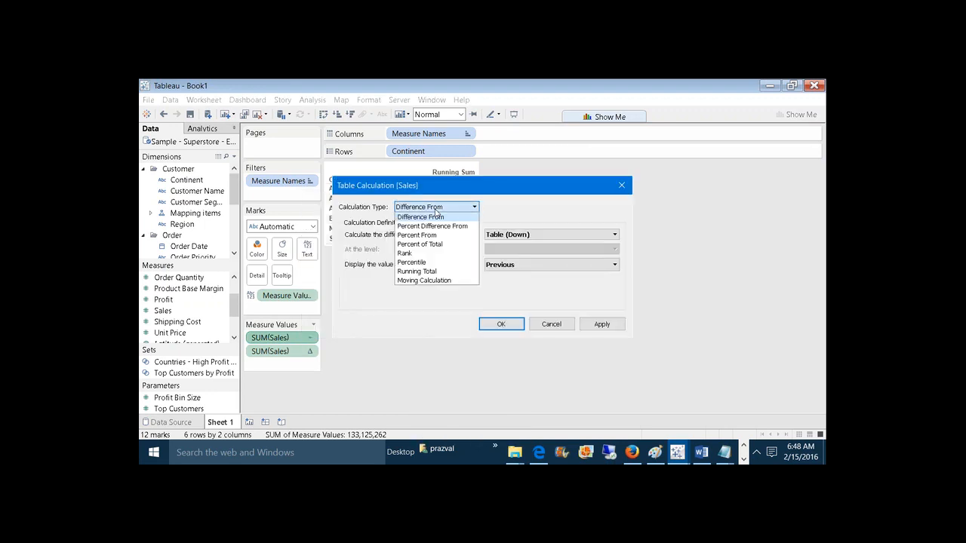
pyautogui.click(421, 271)
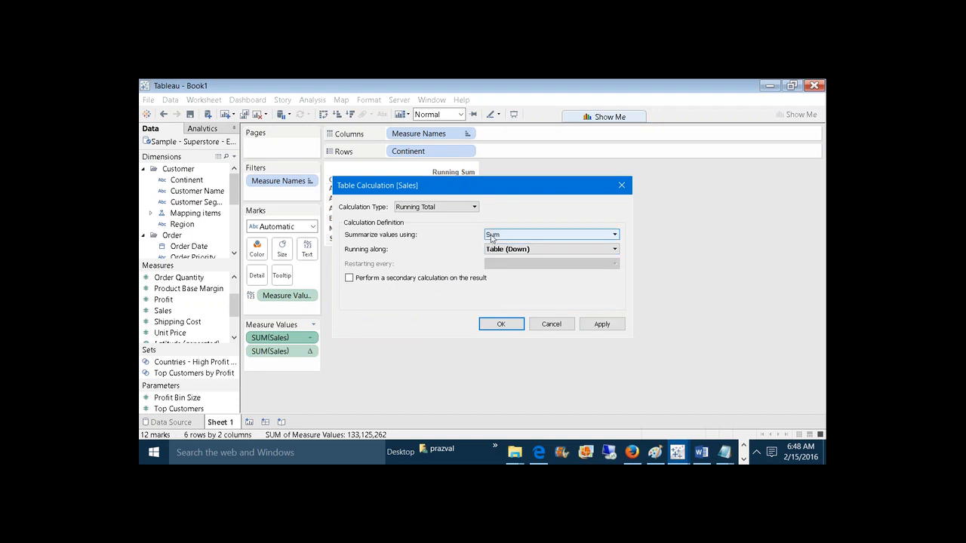
pyautogui.click(492, 239)
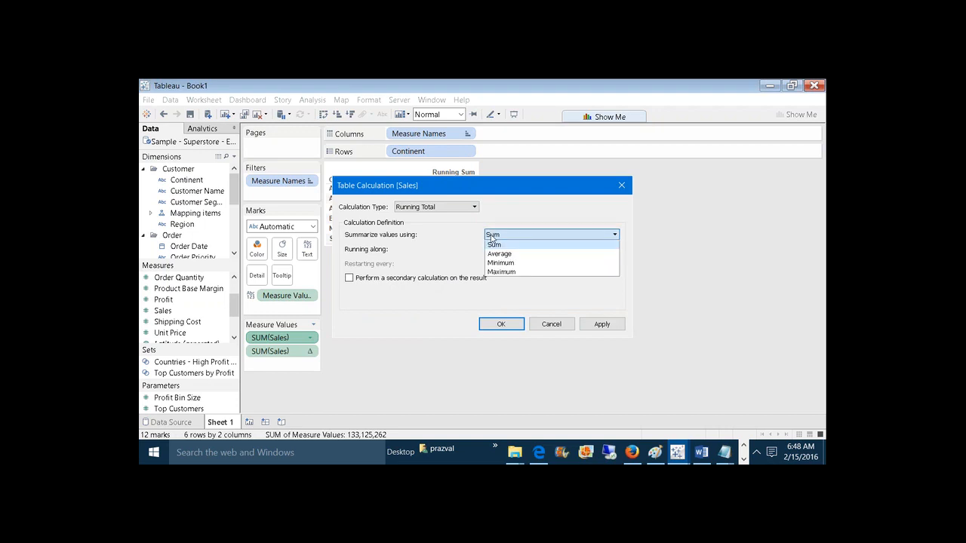
pyautogui.click(497, 254)
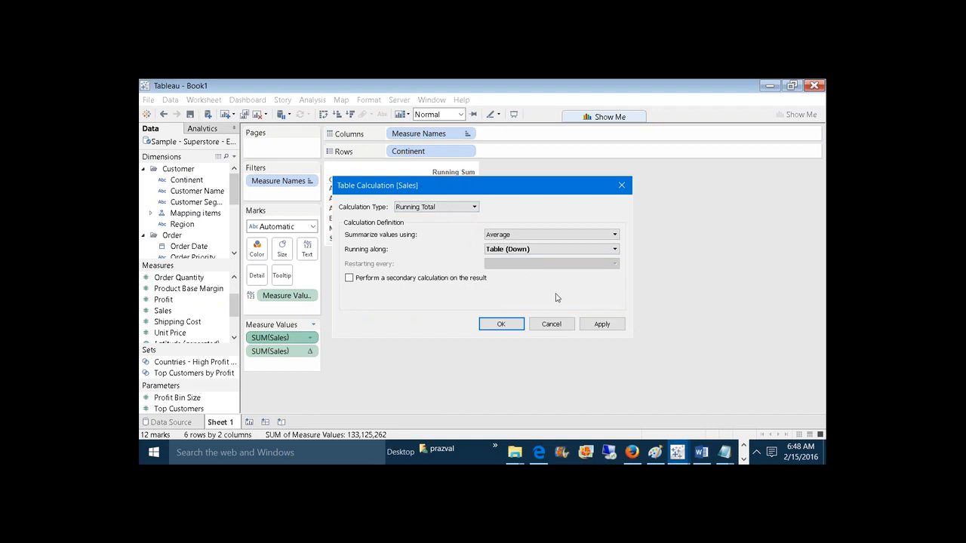
pyautogui.click(585, 328)
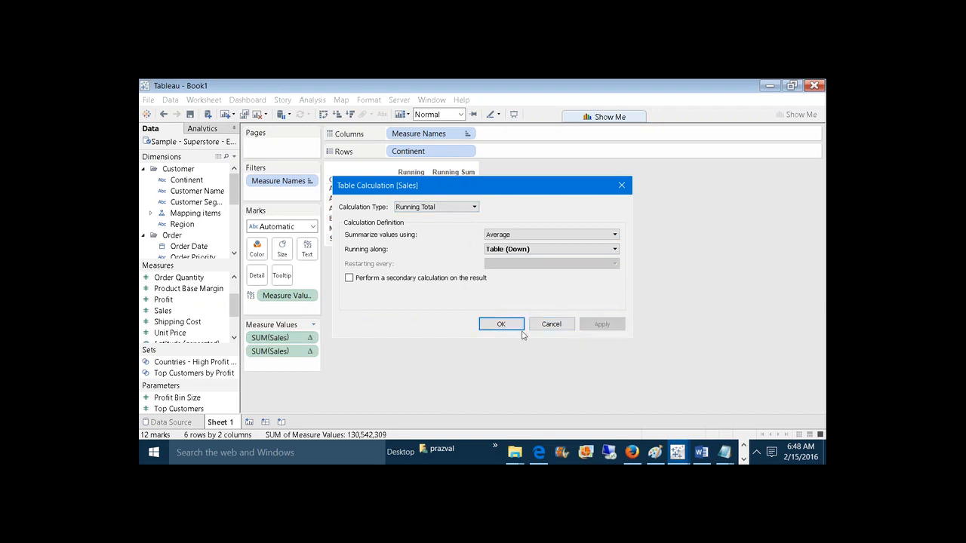
pyautogui.click(520, 330)
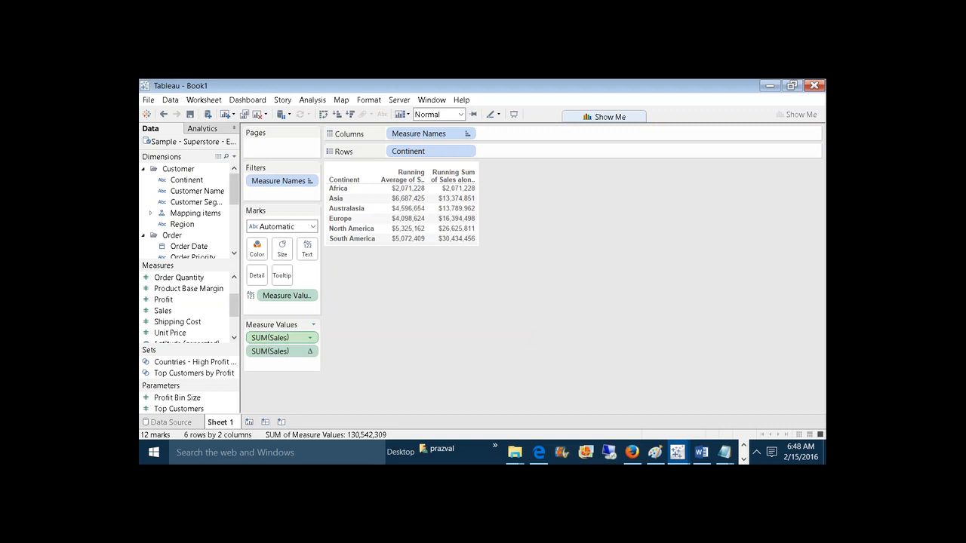
pyautogui.moveTo(174, 313); pyautogui.dragTo(249, 335)
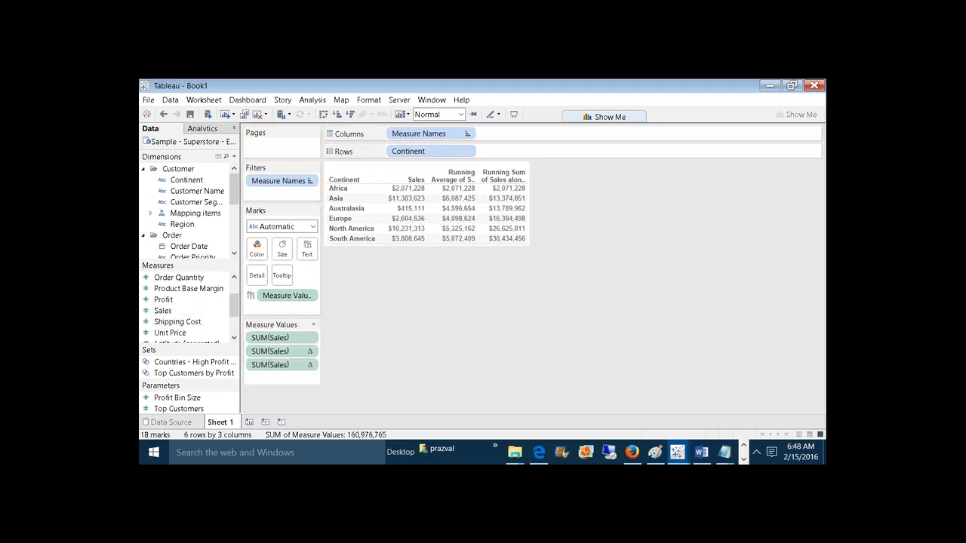
# Shorten the alias of the running average column header to "Running Average"
pyautogui.click(457, 178)
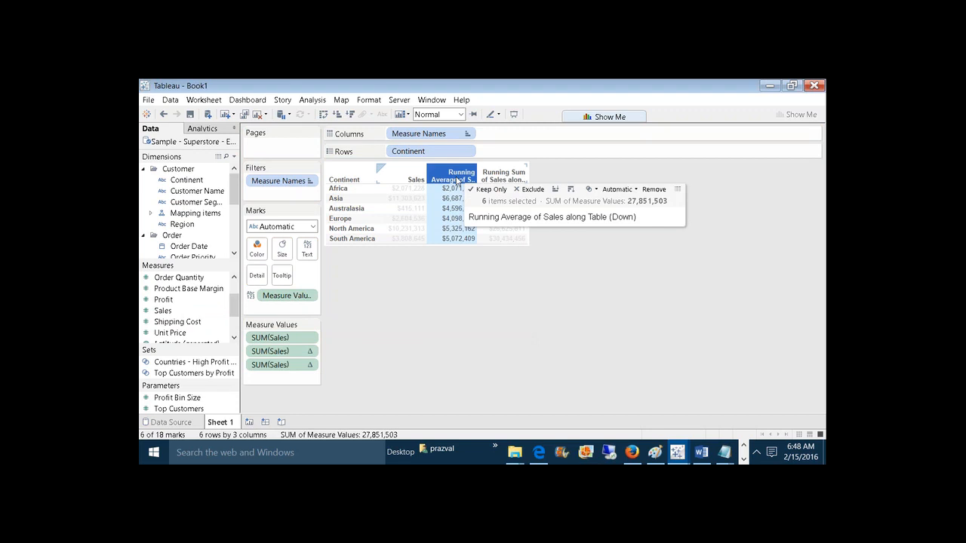
pyautogui.rightClick(457, 179)
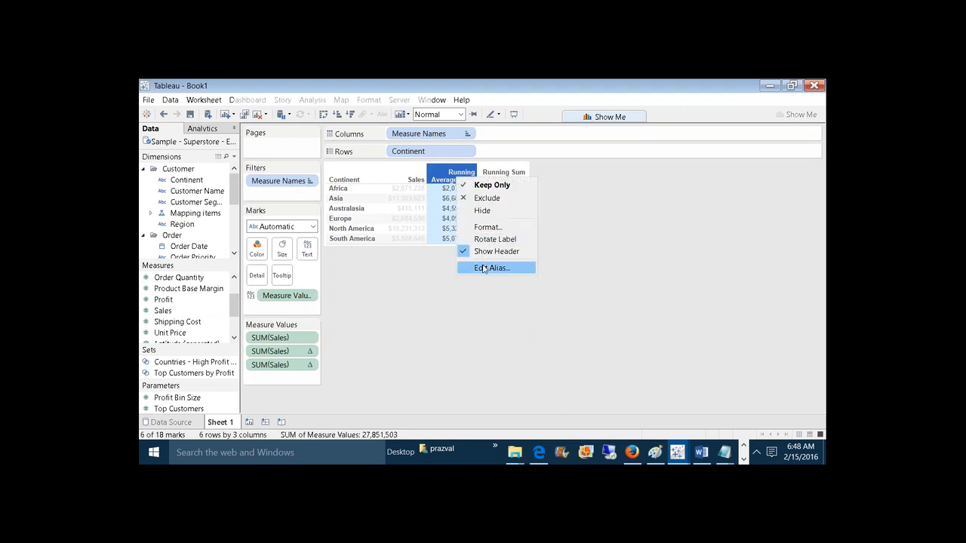
pyautogui.click(484, 269)
pyautogui.click(540, 257)
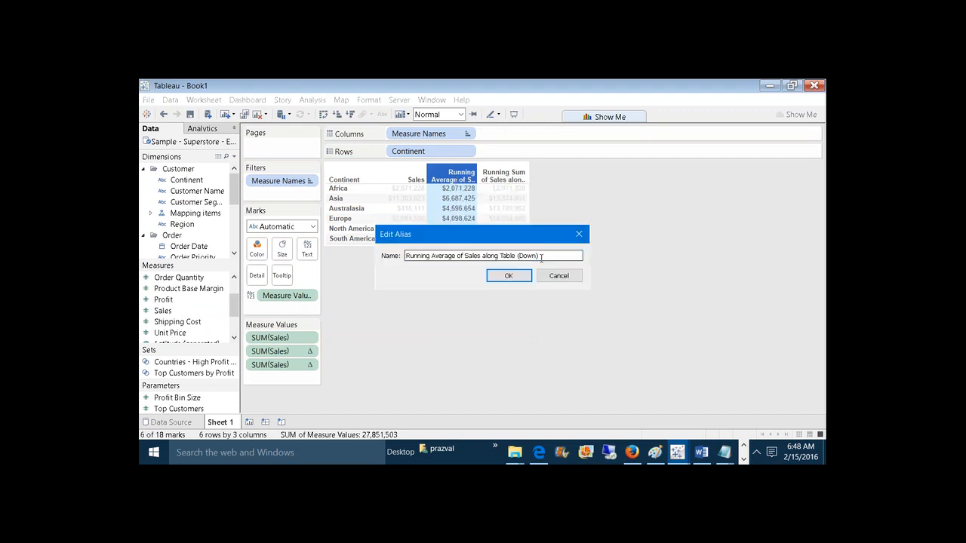
pyautogui.press('BackSpace')
pyautogui.press('BackSpace')
pyautogui.press('BackSpace')
pyautogui.press('BackSpace')
pyautogui.press('BackSpace')
pyautogui.press('BackSpace')
pyautogui.press('BackSpace')
pyautogui.press('BackSpace')
pyautogui.press('BackSpace')
pyautogui.press('BackSpace')
pyautogui.press('BackSpace')
pyautogui.press('BackSpace')
pyautogui.press('BackSpace')
pyautogui.press('BackSpace')
pyautogui.press('BackSpace')
pyautogui.press('BackSpace')
pyautogui.press('BackSpace')
pyautogui.press('BackSpace')
pyautogui.press('BackSpace')
pyautogui.press('BackSpace')
pyautogui.click(527, 277)
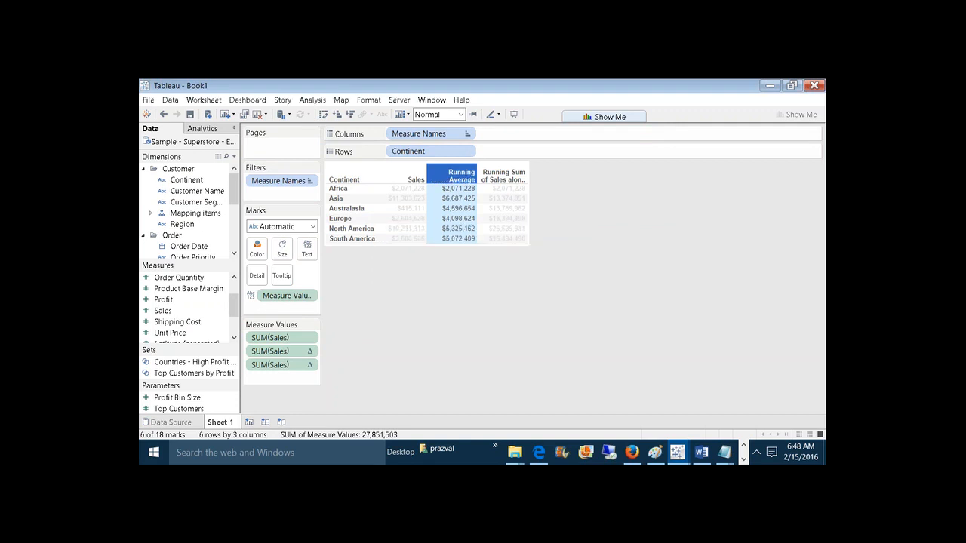
# Shorten the alias of the running sum column header to "Running Sum"
pyautogui.click(504, 176)
pyautogui.rightClick(503, 178)
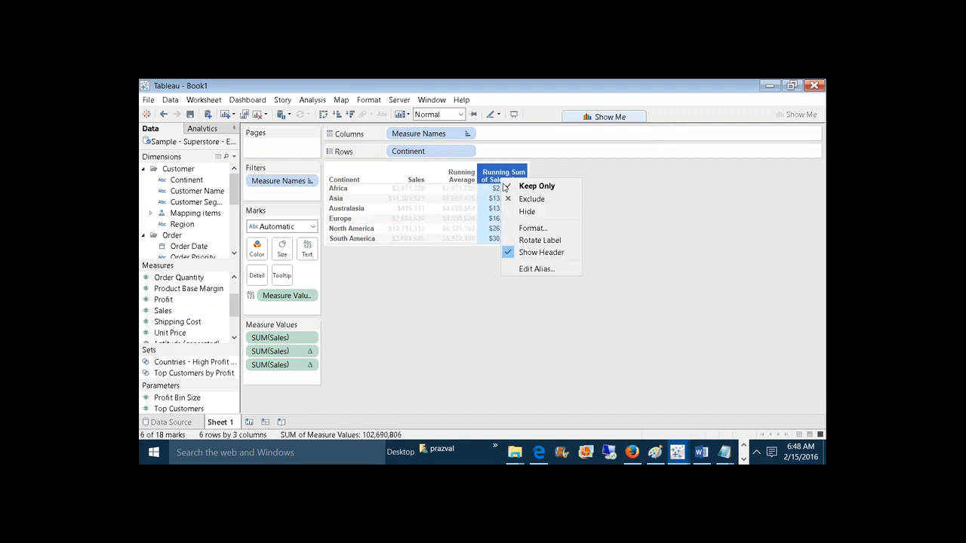
pyautogui.click(537, 269)
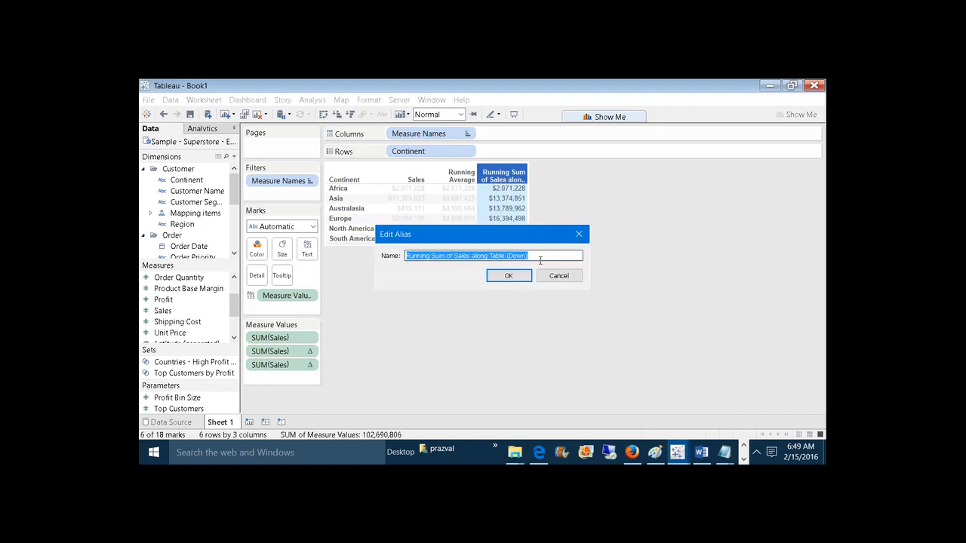
pyautogui.click(541, 260)
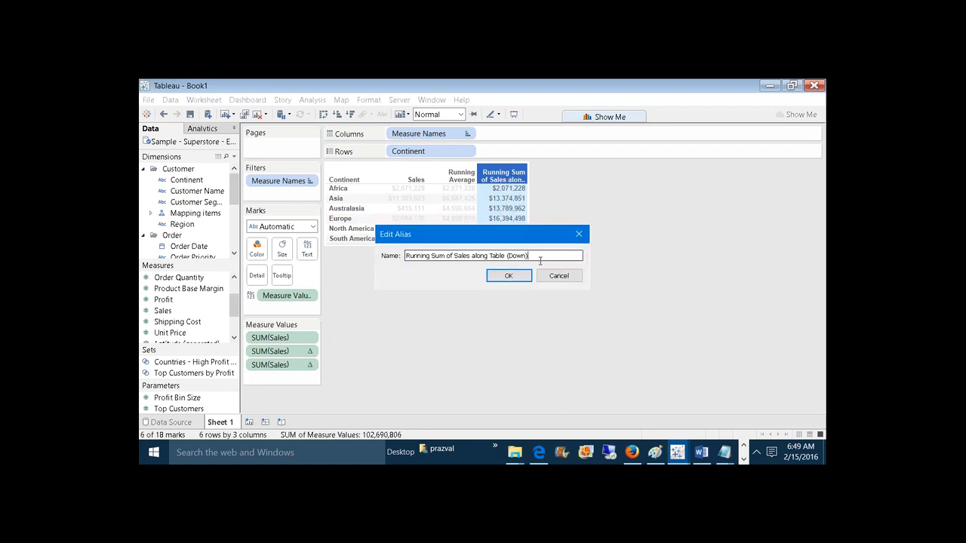
pyautogui.press('BackSpace')
pyautogui.press('BackSpace')
pyautogui.press('BackSpace')
pyautogui.press('BackSpace')
pyautogui.press('BackSpace')
pyautogui.press('BackSpace')
pyautogui.press('BackSpace')
pyautogui.press('BackSpace')
pyautogui.press('BackSpace')
pyautogui.press('BackSpace')
pyautogui.press('BackSpace')
pyautogui.press('BackSpace')
pyautogui.press('BackSpace')
pyautogui.press('BackSpace')
pyautogui.press('BackSpace')
pyautogui.press('BackSpace')
pyautogui.press('BackSpace')
pyautogui.press('BackSpace')
pyautogui.press('BackSpace')
pyautogui.press('BackSpace')
pyautogui.click(524, 275)
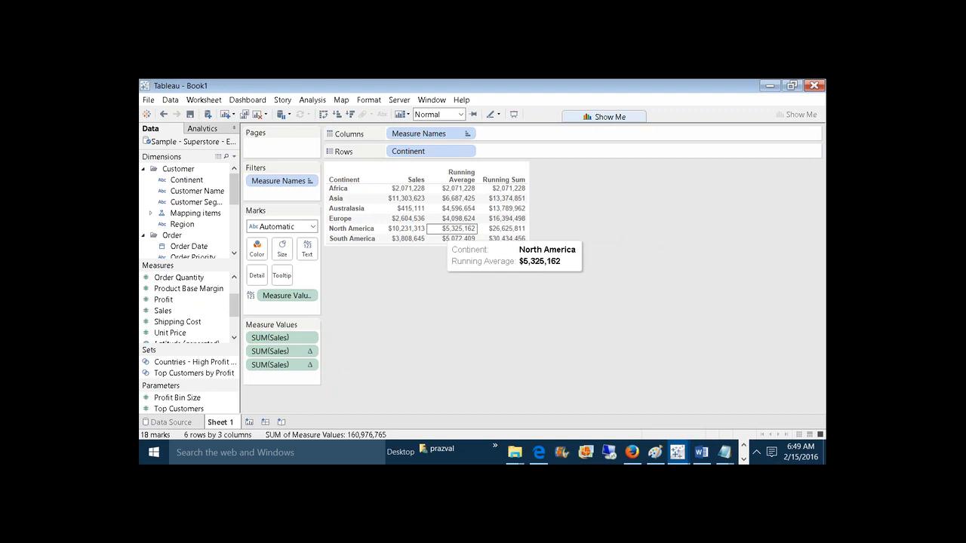
# Examine the Running Average cells for Africa, Asia and South America against the individual Sales values
pyautogui.click(458, 192)
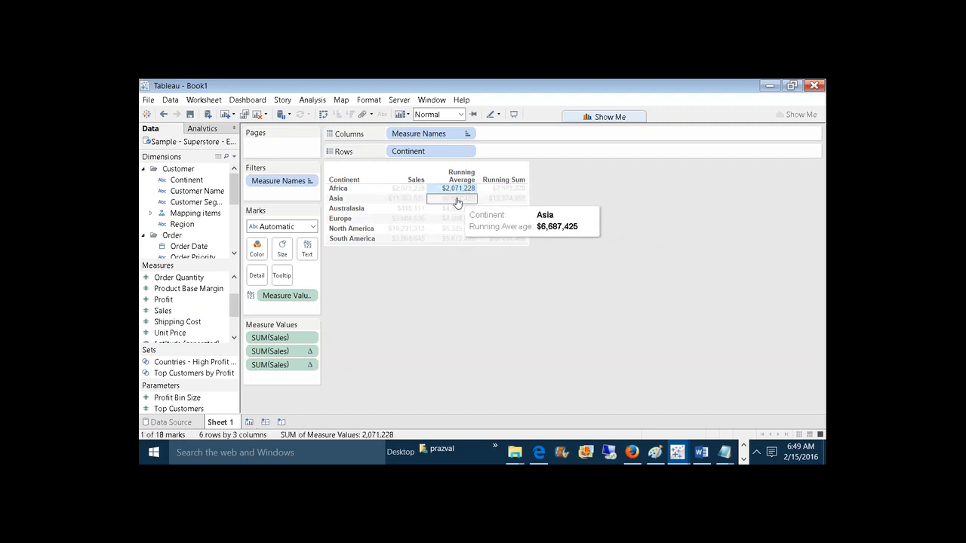
pyautogui.click(452, 199)
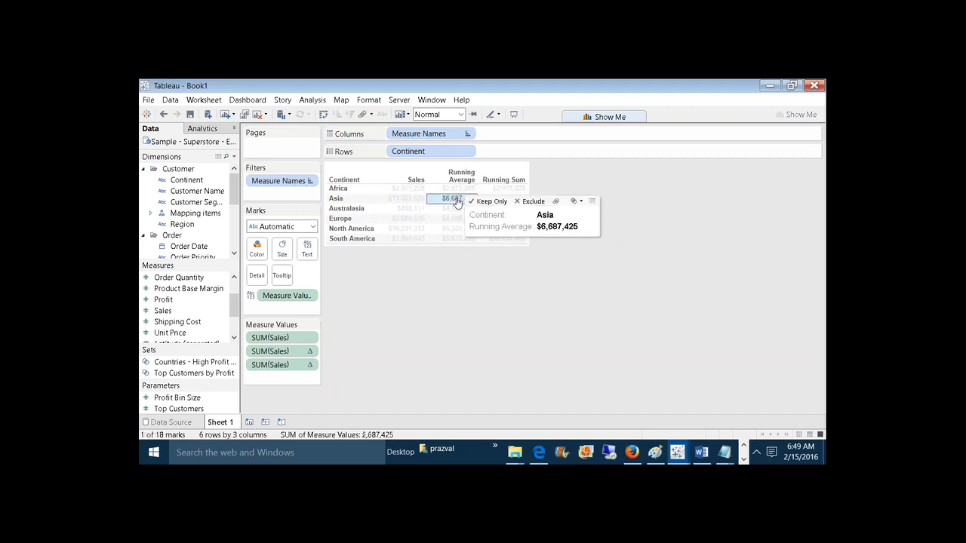
pyautogui.click(433, 288)
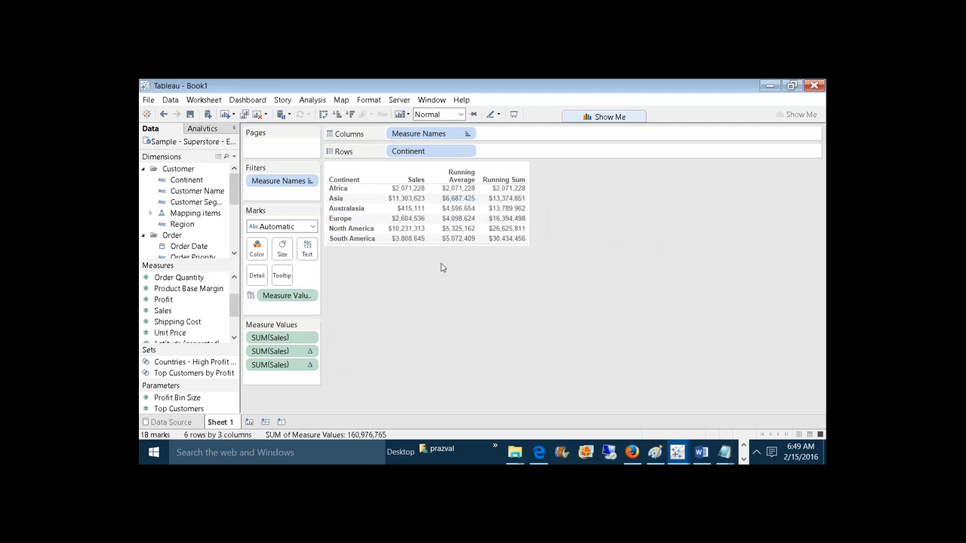
pyautogui.click(439, 240)
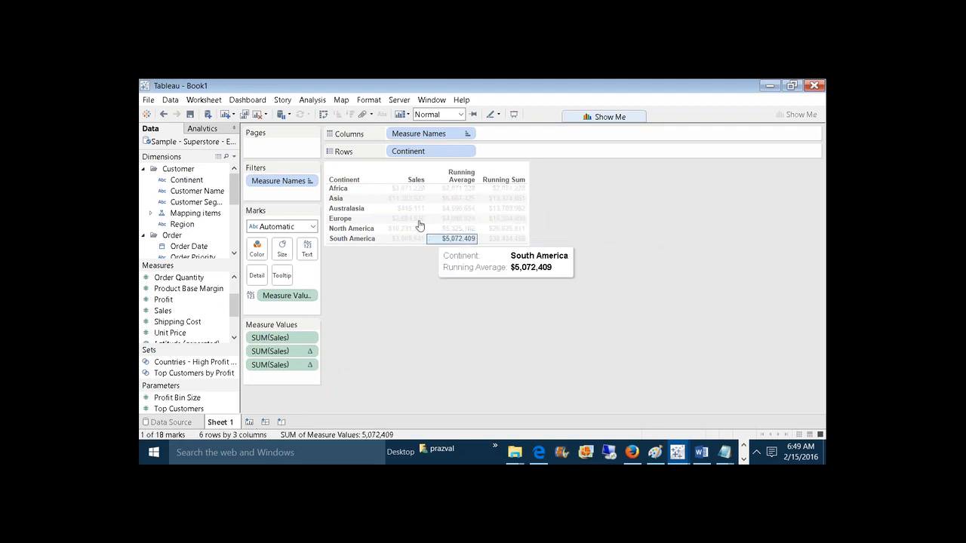
pyautogui.click(344, 339)
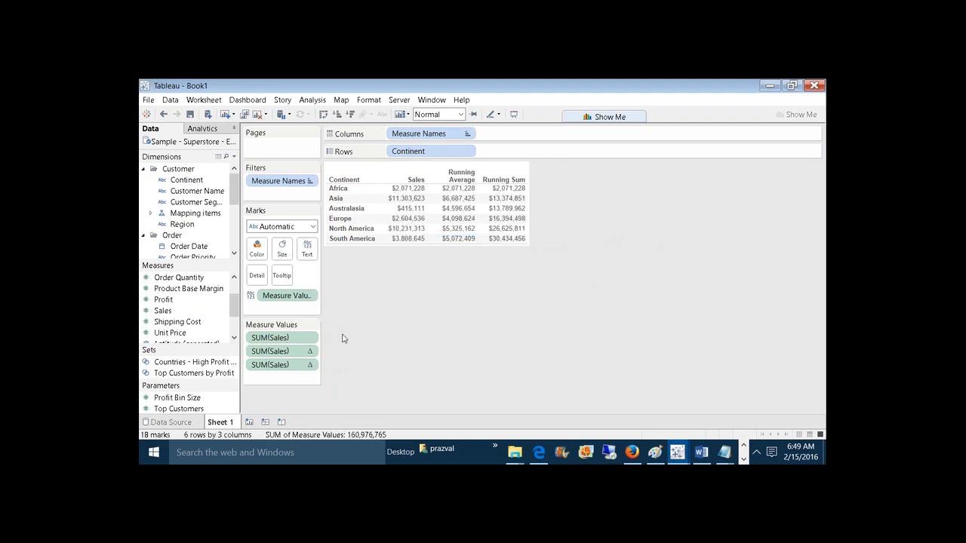
# Add a Running Total table calculation to the plain SUM(Sales), summarizing values using Minimum and running along Table (Down)
pyautogui.rightClick(313, 339)
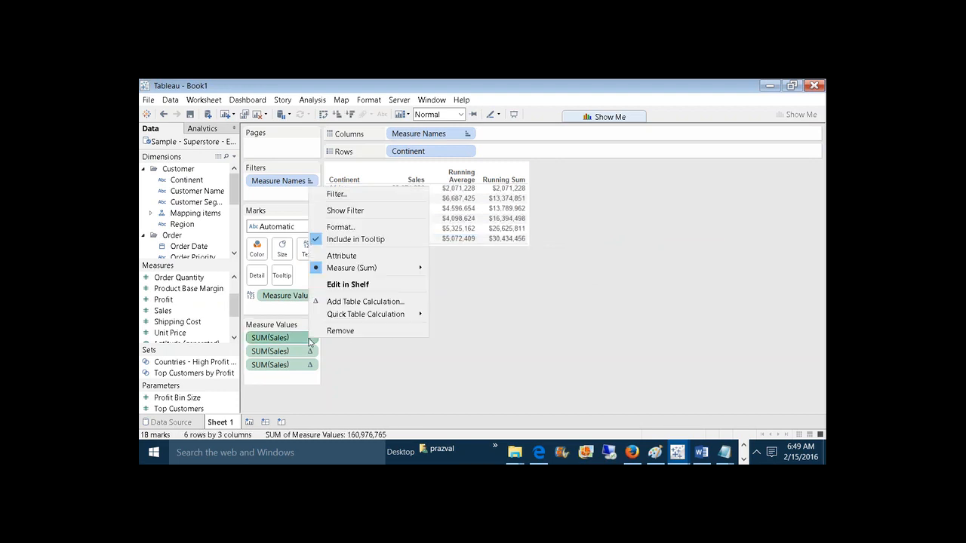
pyautogui.click(355, 301)
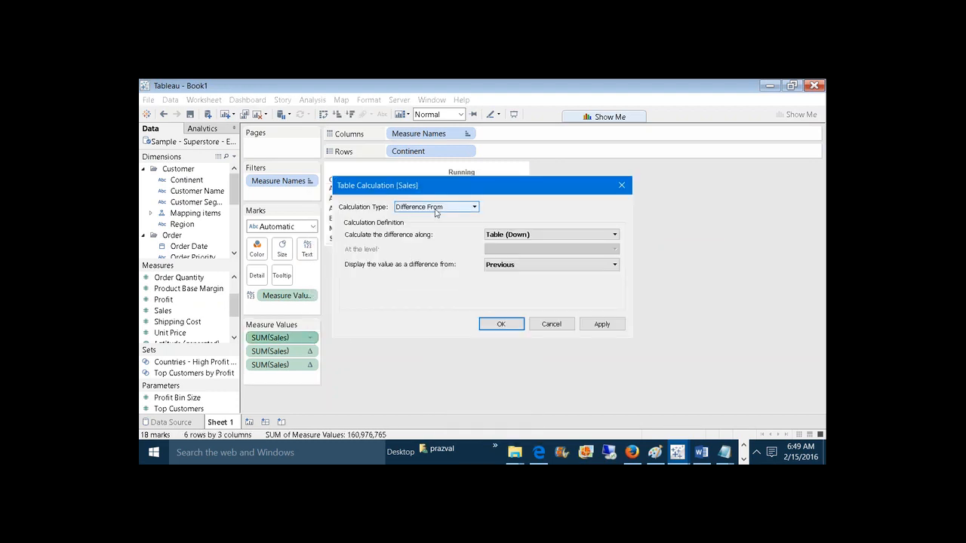
pyautogui.click(435, 207)
pyautogui.click(424, 275)
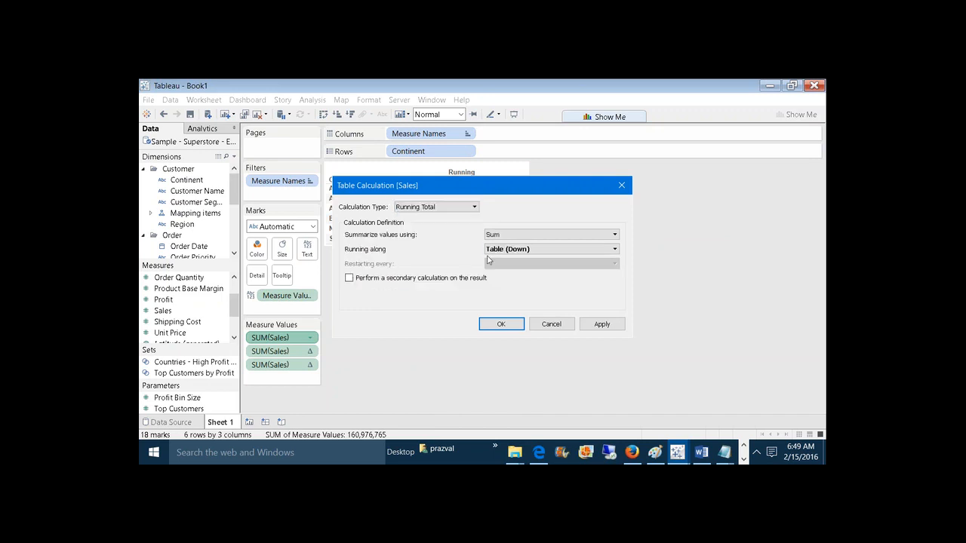
pyautogui.click(501, 235)
pyautogui.click(502, 261)
pyautogui.click(601, 324)
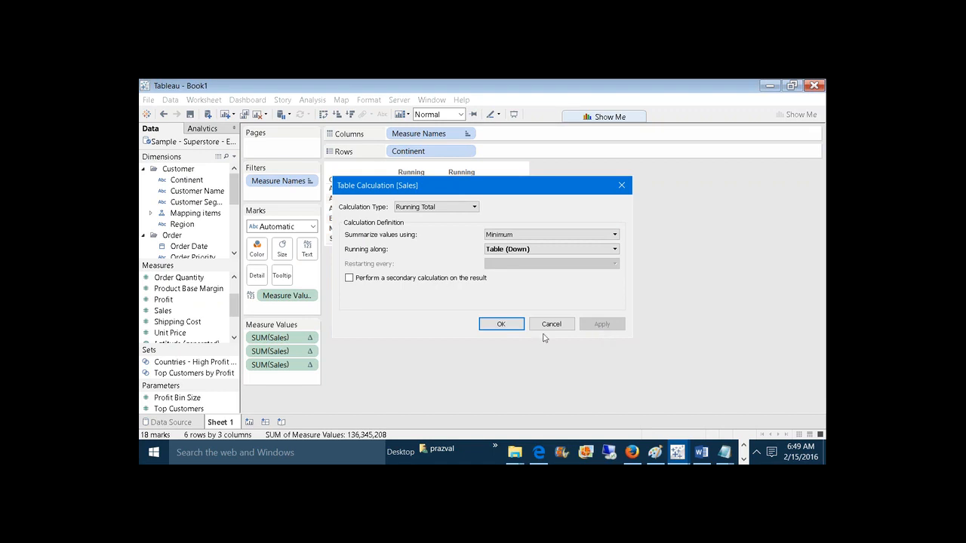
pyautogui.click(501, 324)
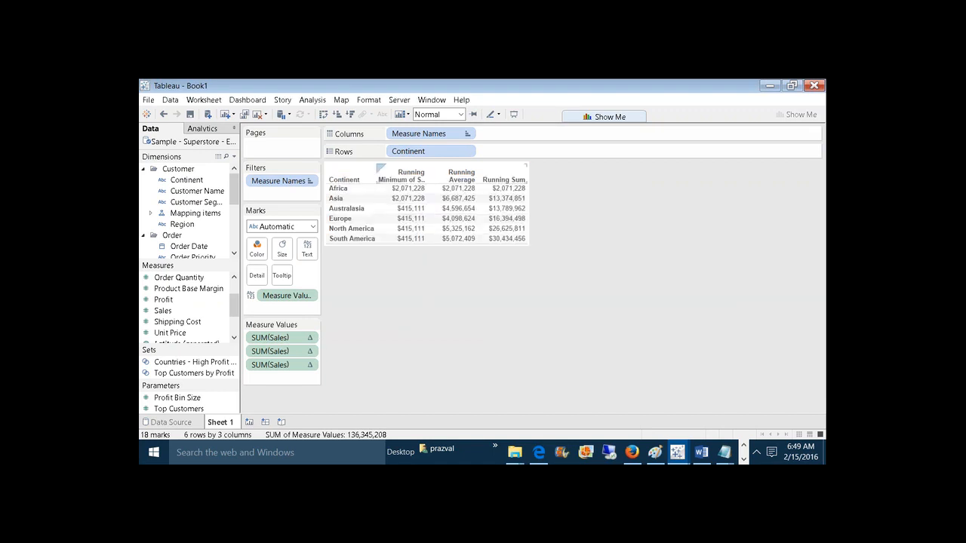
# Shorten the alias of the running minimum column header to "Running Minimum"
pyautogui.rightClick(397, 178)
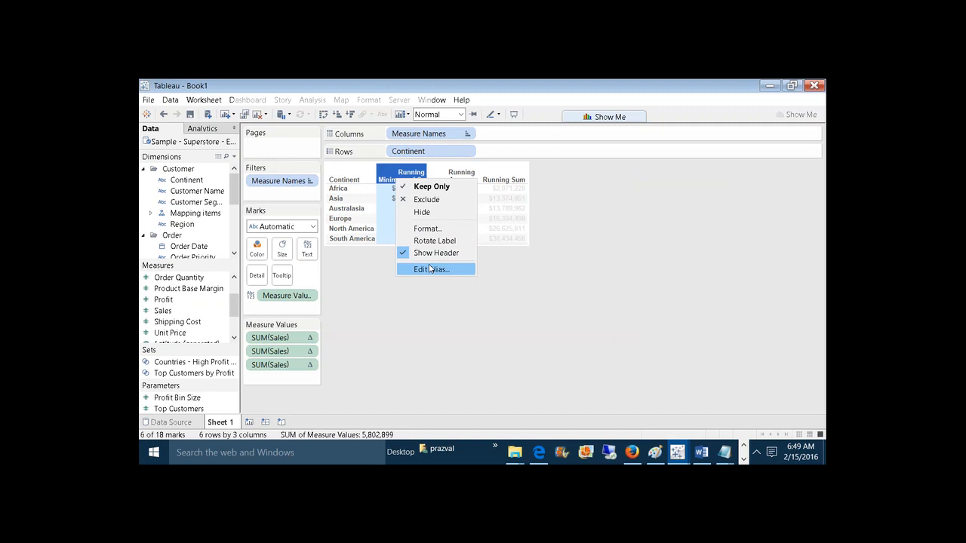
pyautogui.click(430, 269)
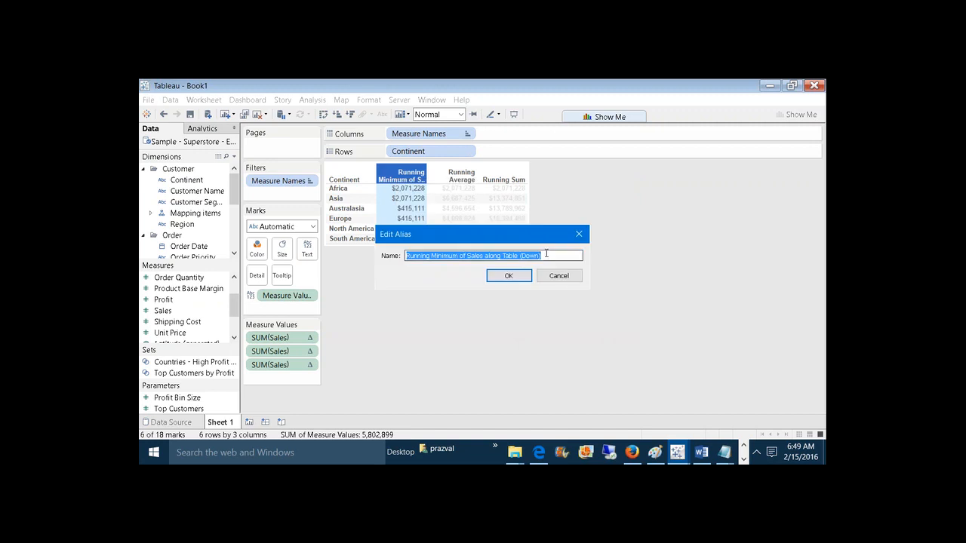
pyautogui.click(546, 254)
pyautogui.press('BackSpace')
pyautogui.press('BackSpace')
pyautogui.press('BackSpace')
pyautogui.press('BackSpace')
pyautogui.press('BackSpace')
pyautogui.press('BackSpace')
pyautogui.press('BackSpace')
pyautogui.press('BackSpace')
pyautogui.press('BackSpace')
pyautogui.press('BackSpace')
pyautogui.press('BackSpace')
pyautogui.press('BackSpace')
pyautogui.press('BackSpace')
pyautogui.press('BackSpace')
pyautogui.press('BackSpace')
pyautogui.press('BackSpace')
pyautogui.press('BackSpace')
pyautogui.press('BackSpace')
pyautogui.press('BackSpace')
pyautogui.press('BackSpace')
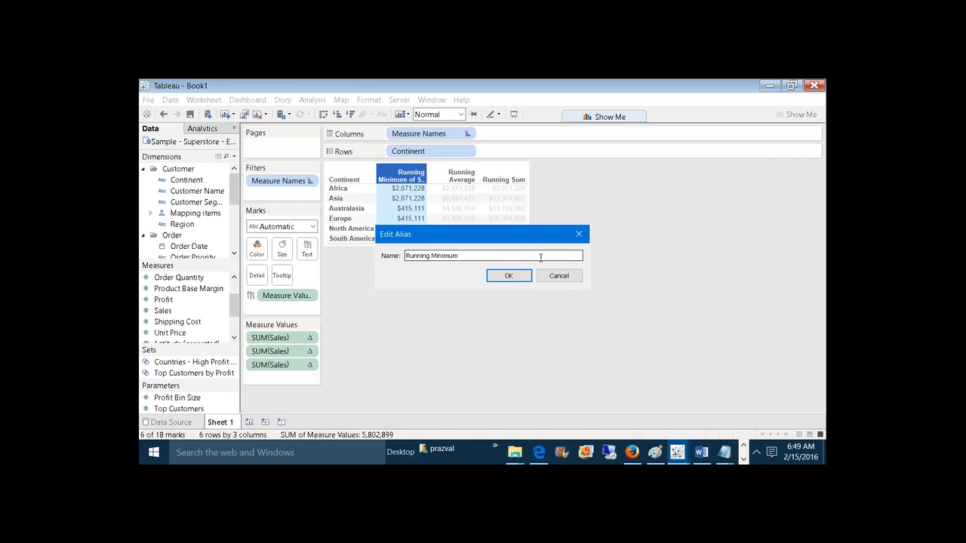
pyautogui.click(527, 275)
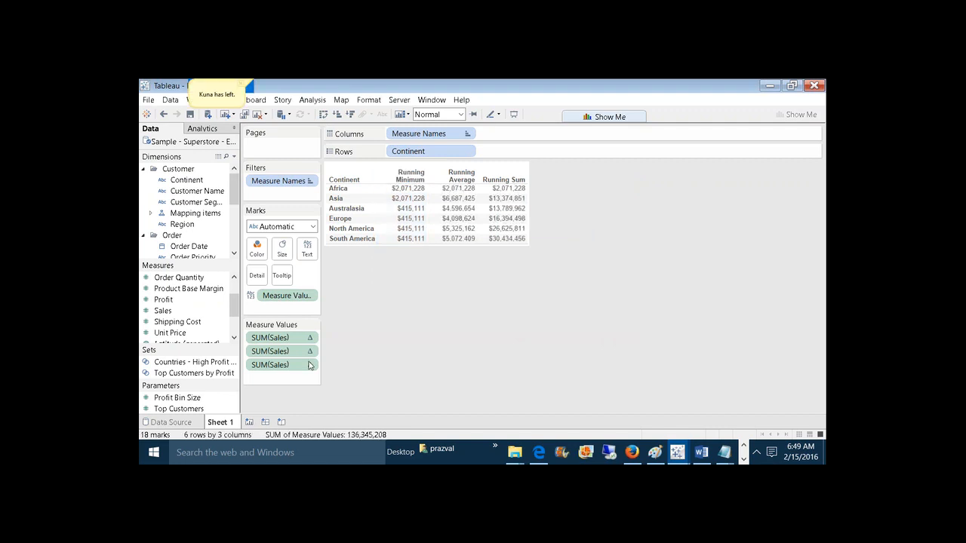
# Add the plain Sales measure before the Running Minimum column and inspect the Sales cells for Africa and Asia
pyautogui.click(162, 314)
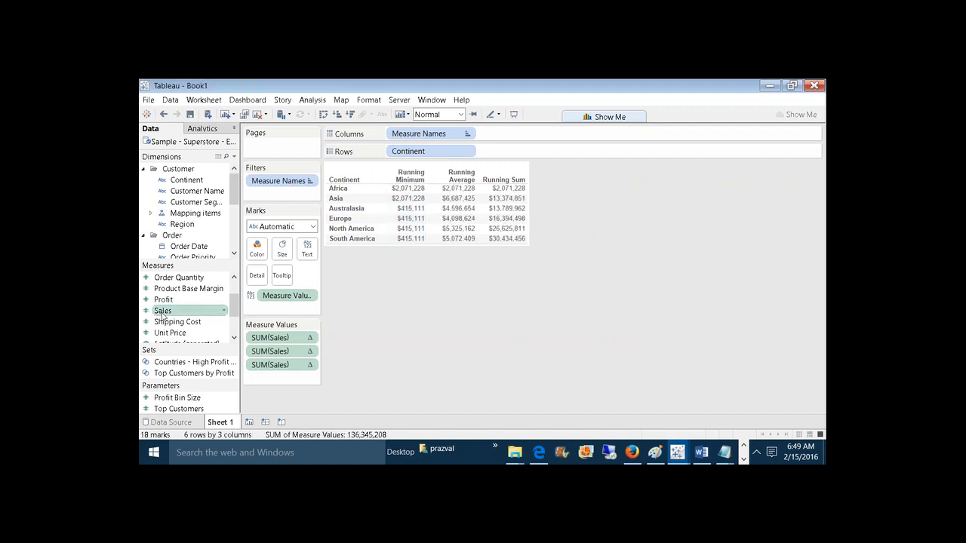
pyautogui.moveTo(162, 314); pyautogui.dragTo(254, 332)
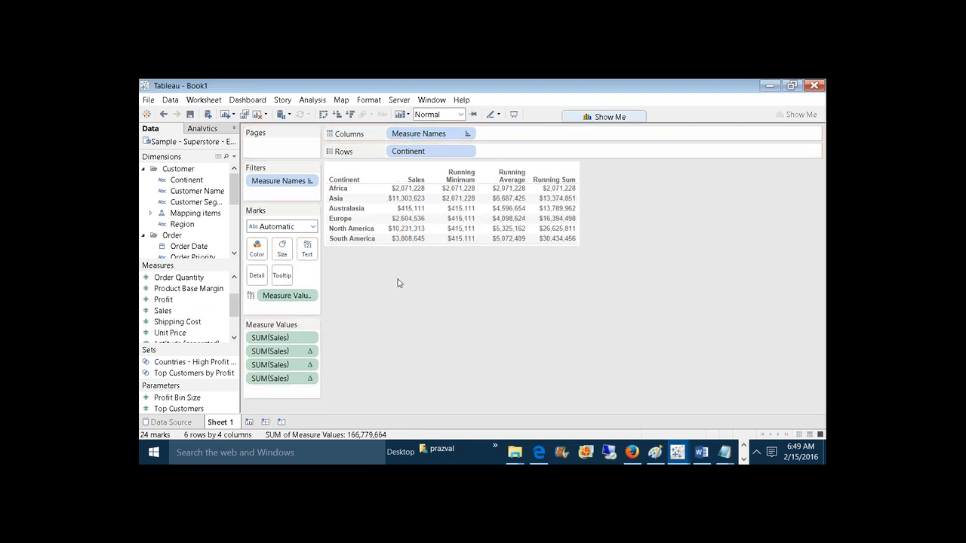
pyautogui.click(420, 192)
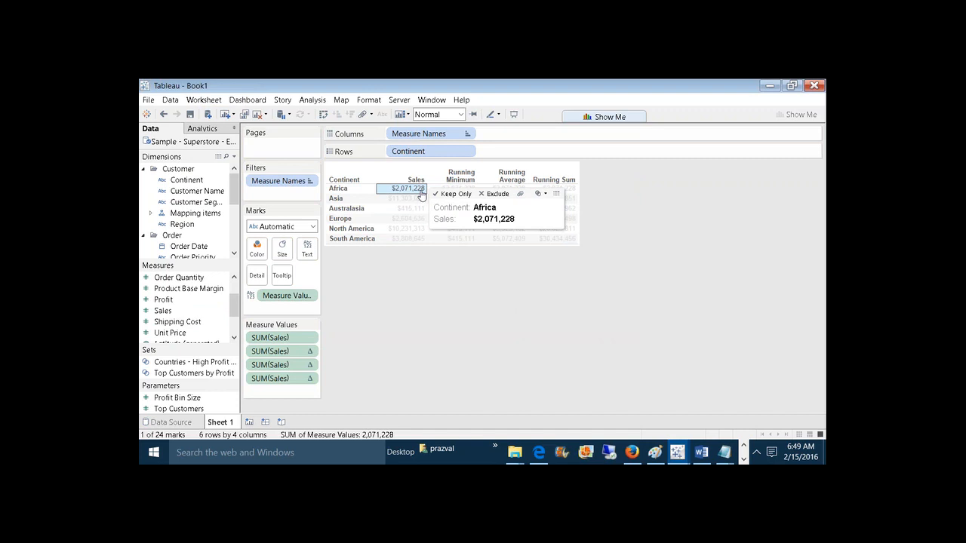
pyautogui.click(412, 201)
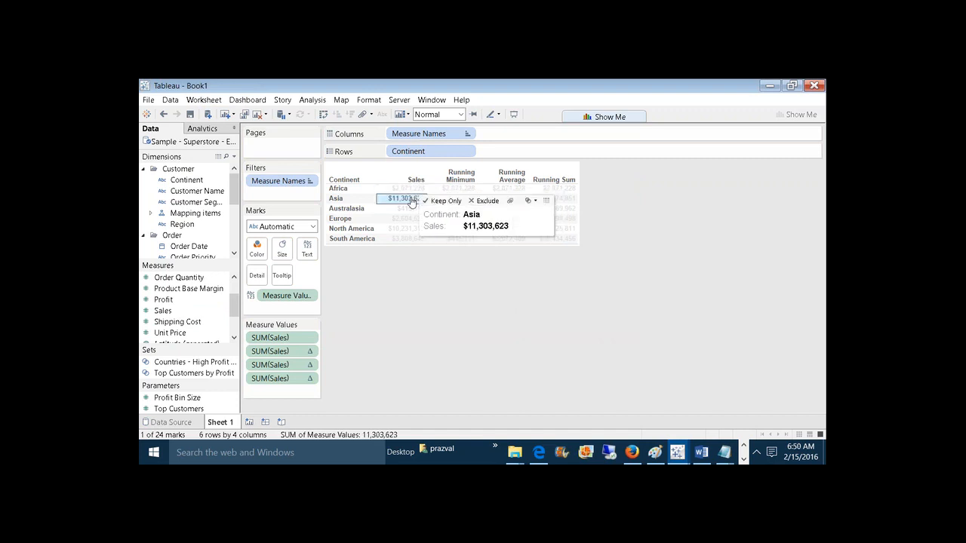
# Examine the Sales cell for Australasia against its Running Minimum value
pyautogui.click(412, 269)
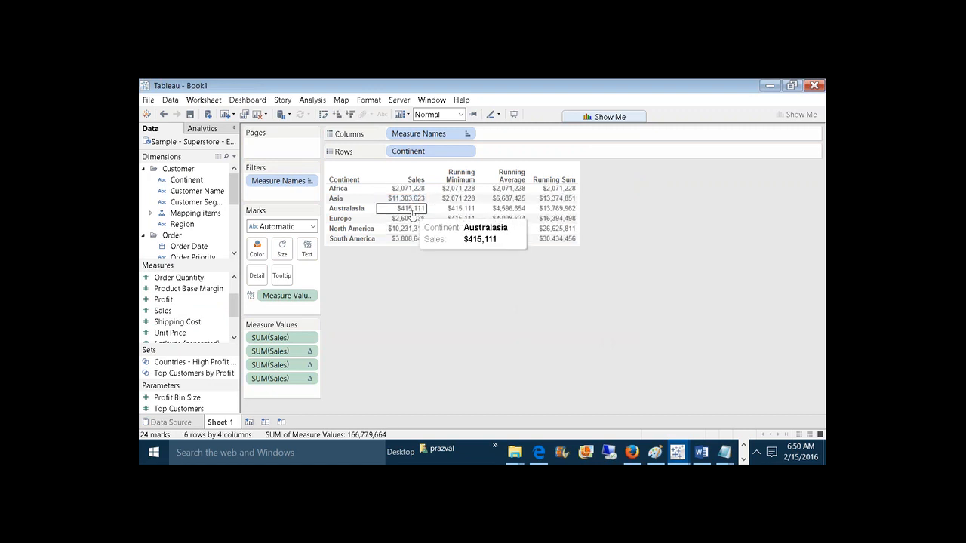
pyautogui.click(411, 211)
pyautogui.click(410, 260)
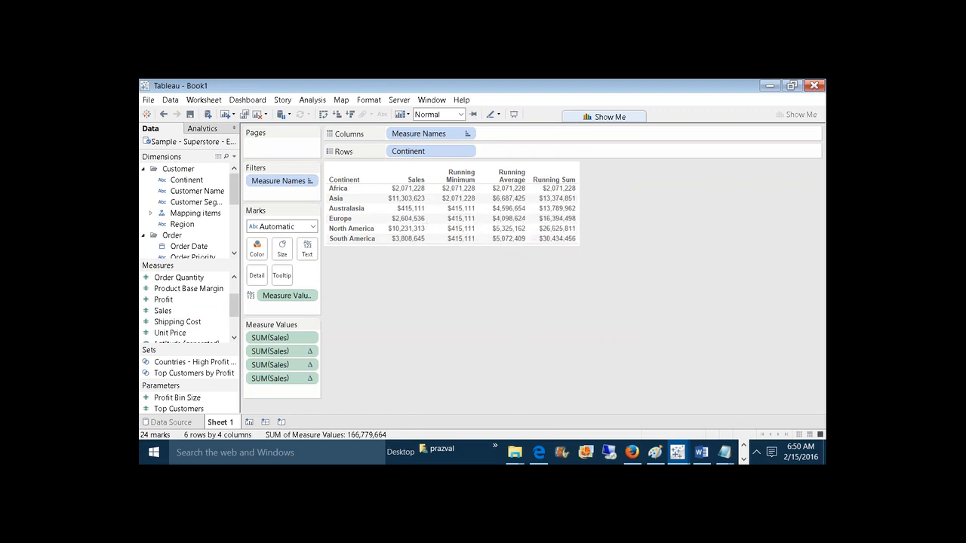
# Add a Running Total table calculation to the plain SUM(Sales), summarizing values using Maximum and running along Table (Down)
pyautogui.rightClick(300, 339)
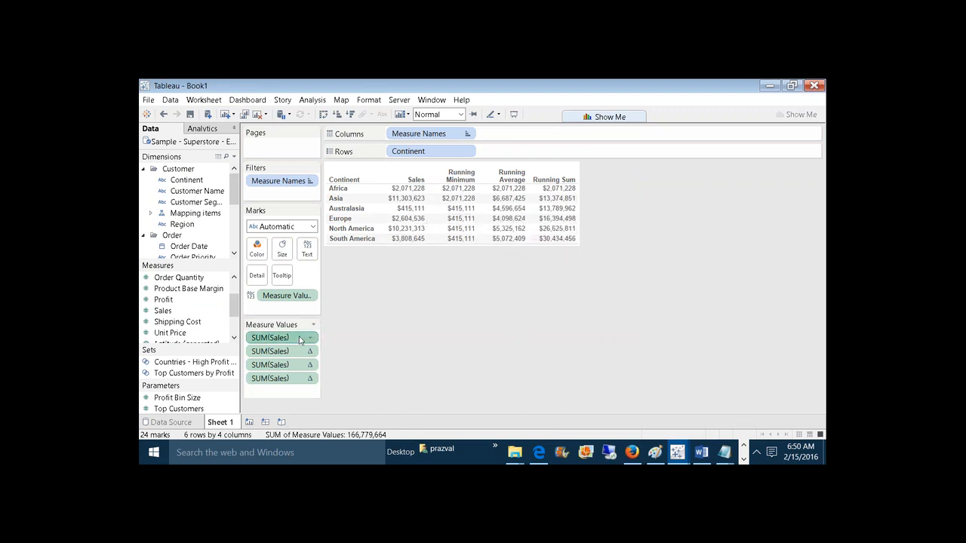
pyautogui.click(339, 299)
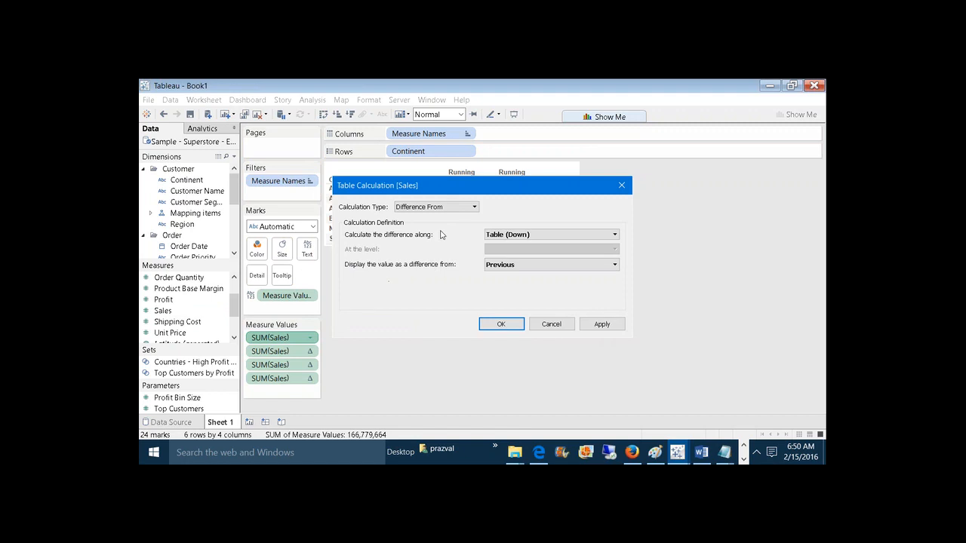
pyautogui.click(438, 207)
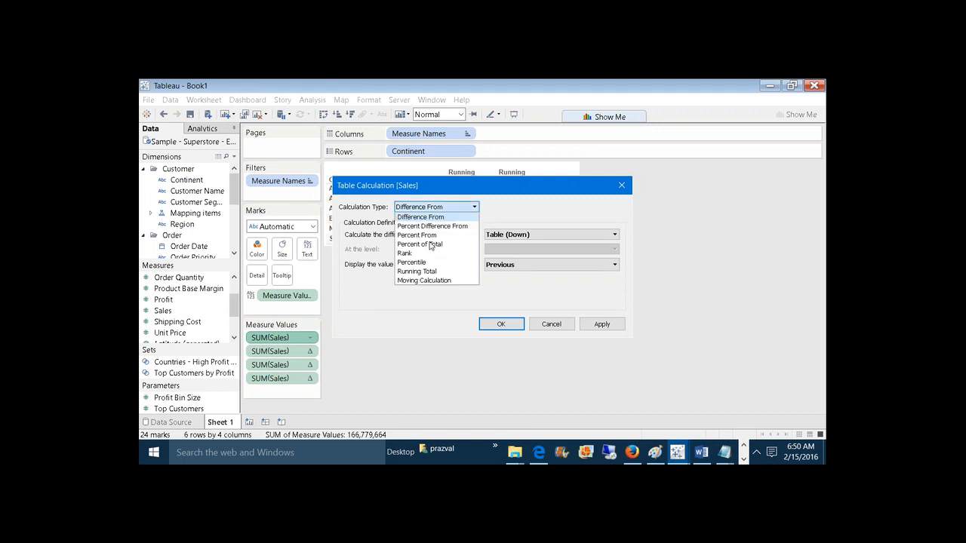
pyautogui.click(426, 271)
pyautogui.click(495, 237)
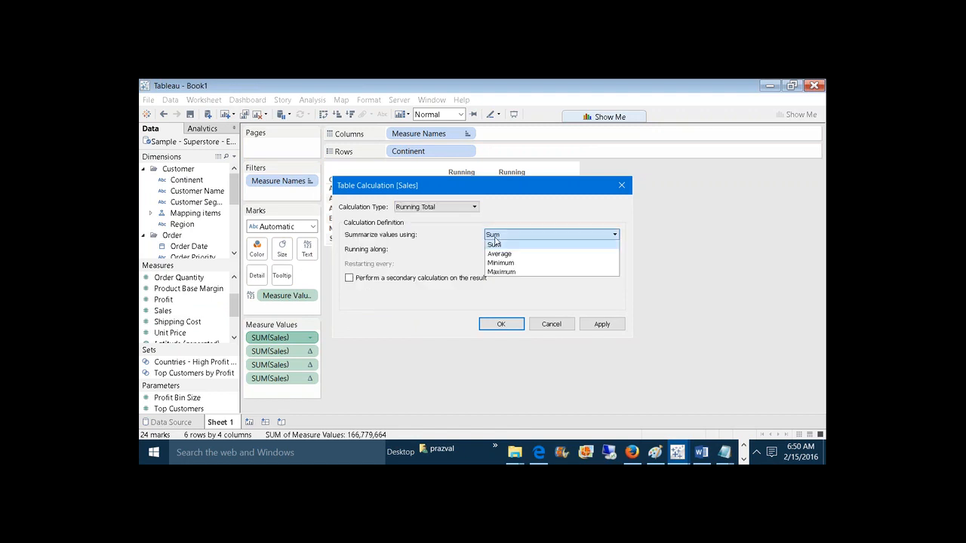
pyautogui.click(498, 272)
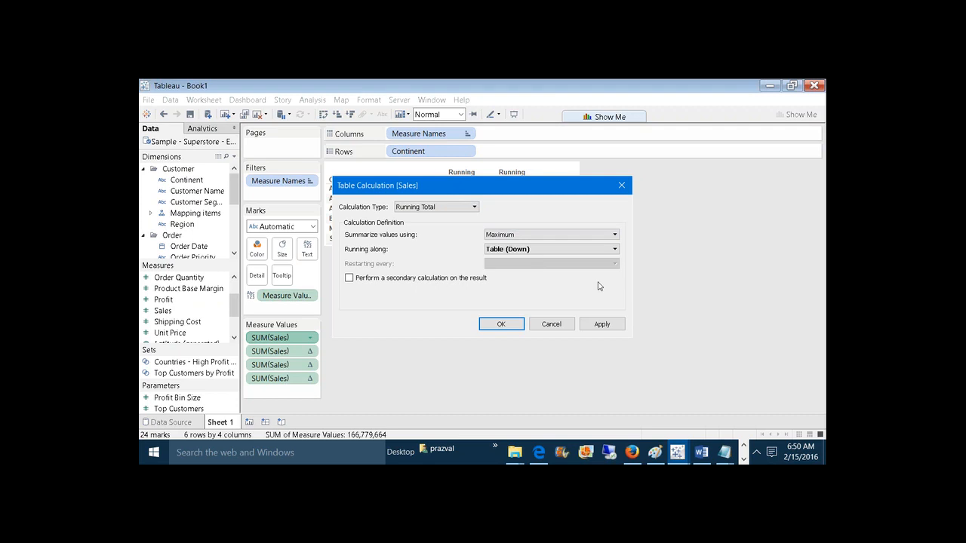
pyautogui.click(602, 325)
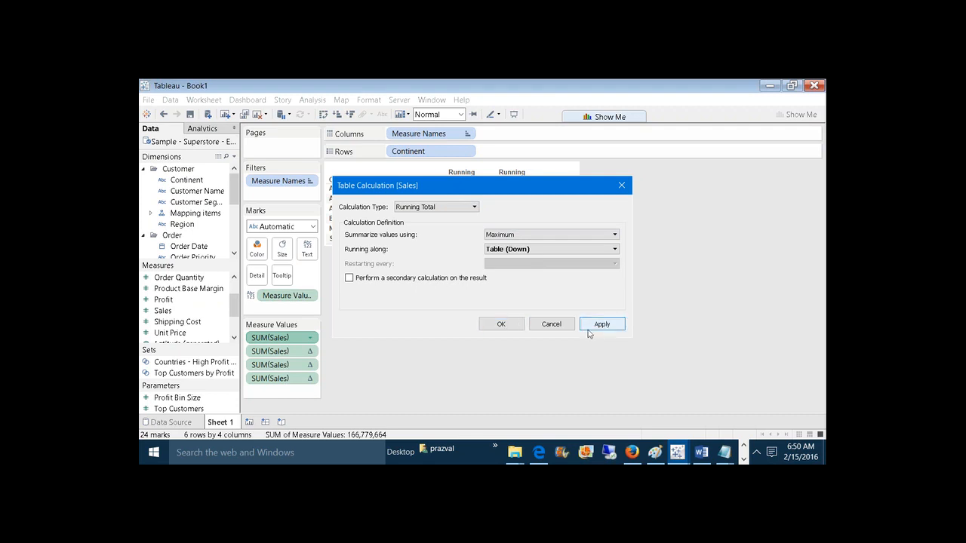
pyautogui.click(501, 324)
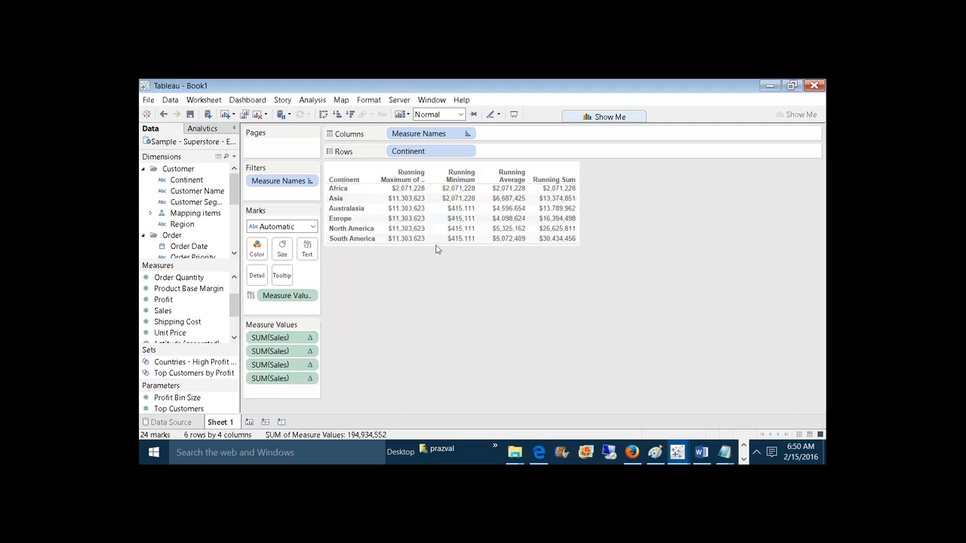
# Shorten the alias of the running maximum column header to "Running Maximum"
pyautogui.rightClick(417, 176)
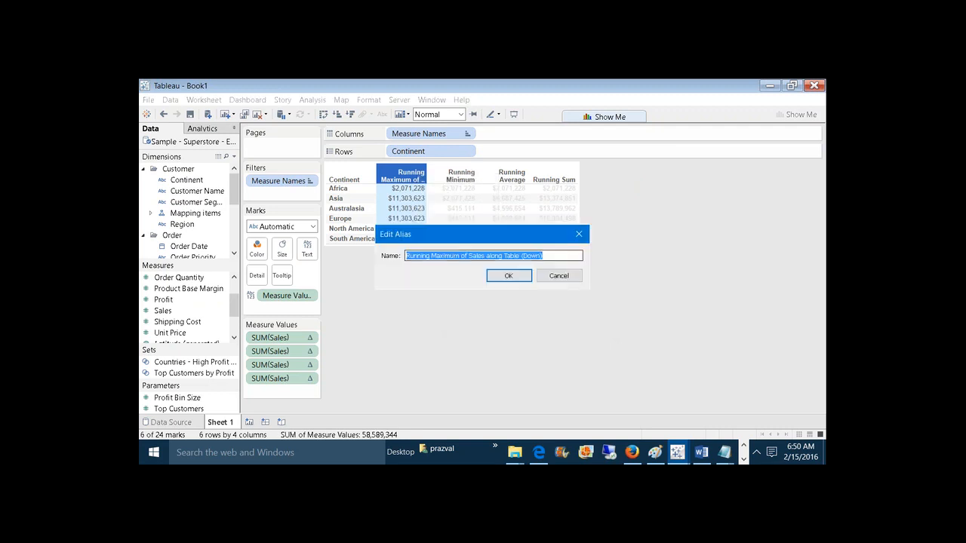
pyautogui.click(541, 256)
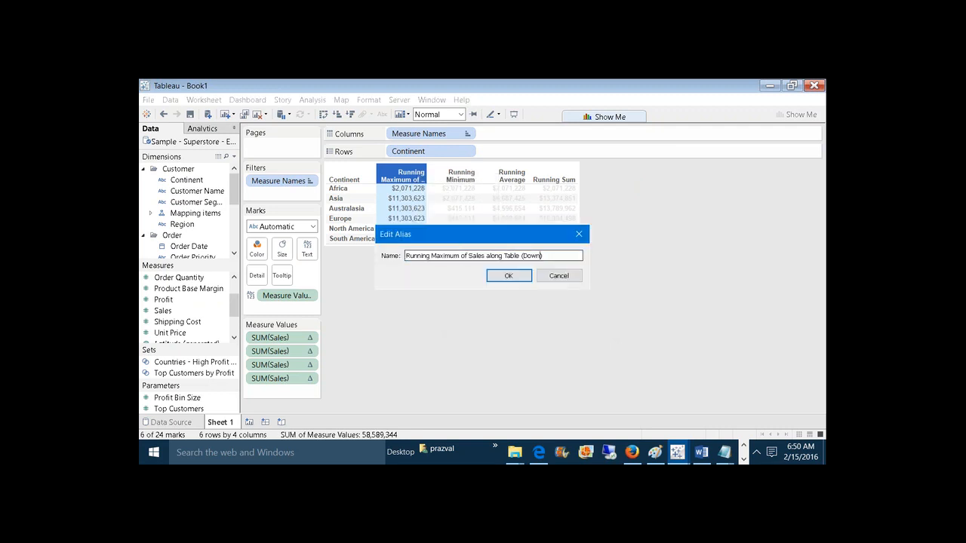
pyautogui.press('Delete')
pyautogui.press('BackSpace')
pyautogui.press('BackSpace')
pyautogui.press('BackSpace')
pyautogui.press('BackSpace')
pyautogui.press('BackSpace')
pyautogui.press('BackSpace')
pyautogui.press('BackSpace')
pyautogui.press('BackSpace')
pyautogui.press('BackSpace')
pyautogui.press('BackSpace')
pyautogui.press('BackSpace')
pyautogui.press('BackSpace')
pyautogui.press('BackSpace')
pyautogui.press('BackSpace')
pyautogui.press('BackSpace')
pyautogui.press('BackSpace')
pyautogui.press('BackSpace')
pyautogui.press('BackSpace')
pyautogui.press('BackSpace')
pyautogui.press('BackSpace')
pyautogui.press('BackSpace')
pyautogui.press('BackSpace')
pyautogui.press('BackSpace')
pyautogui.press('BackSpace')
pyautogui.press('BackSpace')
pyautogui.press('BackSpace')
pyautogui.press('BackSpace')
pyautogui.click(511, 276)
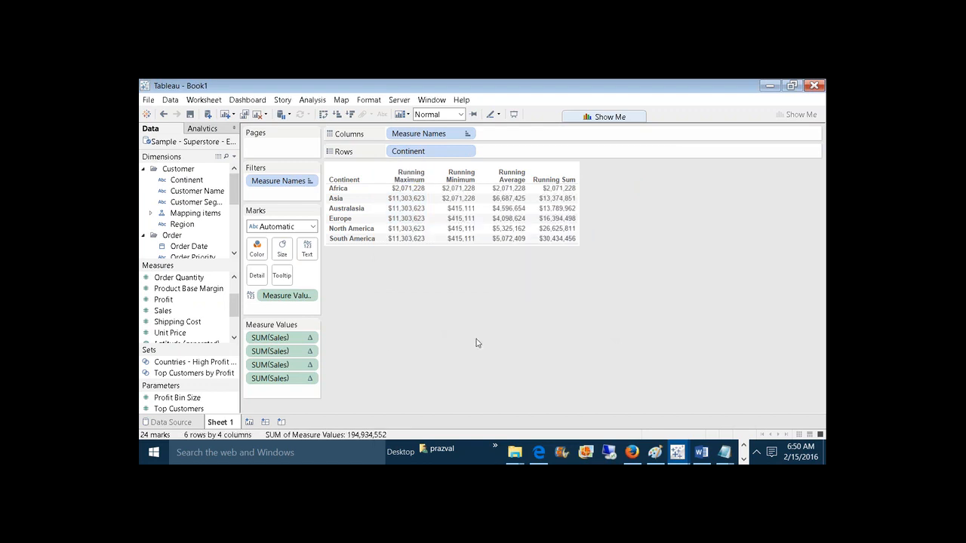
# Add the plain Sales measure before the Running Maximum column and inspect the Sales cells for Africa and Australasia
pyautogui.moveTo(163, 310); pyautogui.dragTo(269, 335)
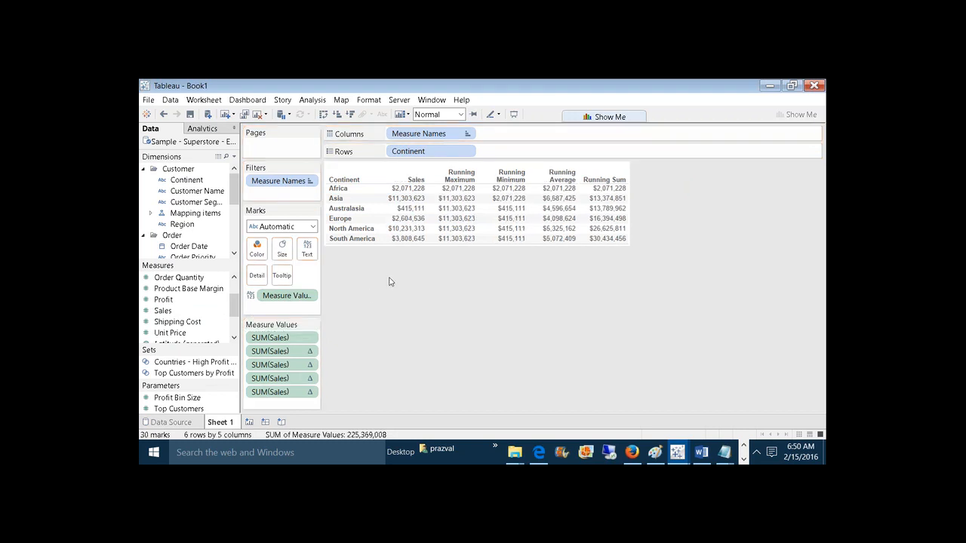
pyautogui.click(407, 192)
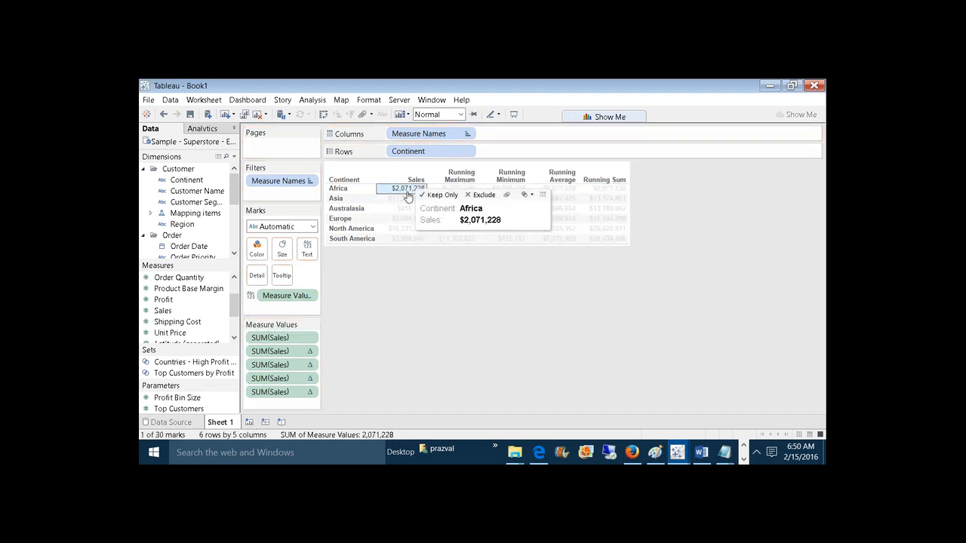
pyautogui.click(383, 288)
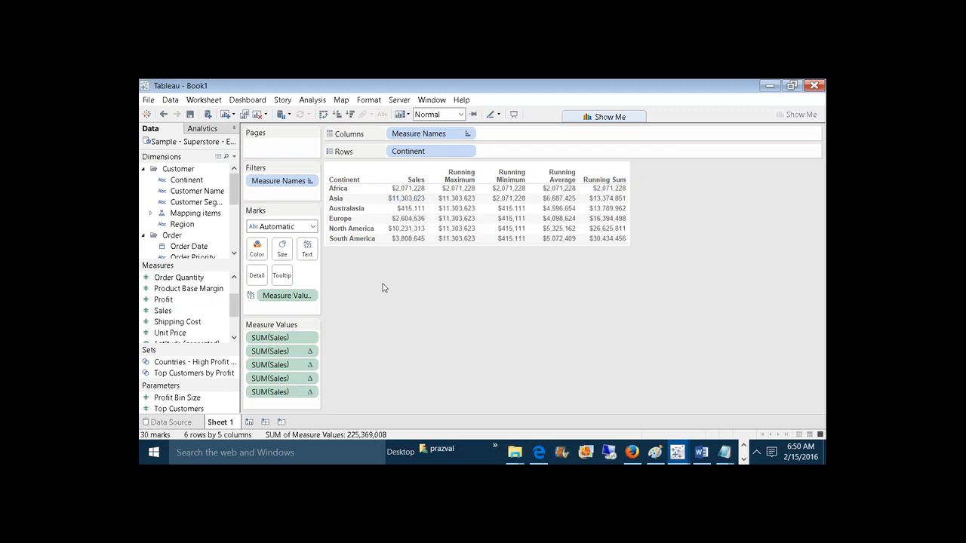
pyautogui.click(418, 215)
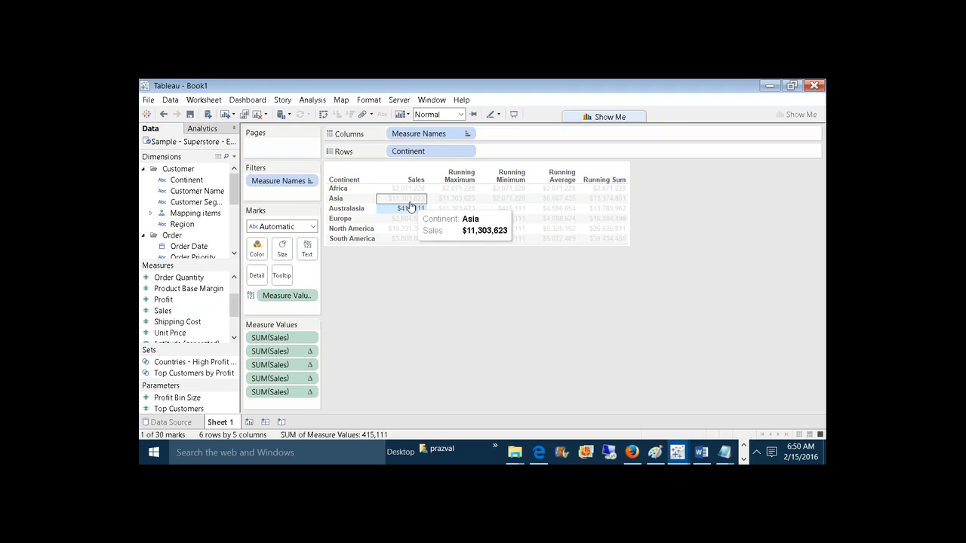
pyautogui.press('Escape')
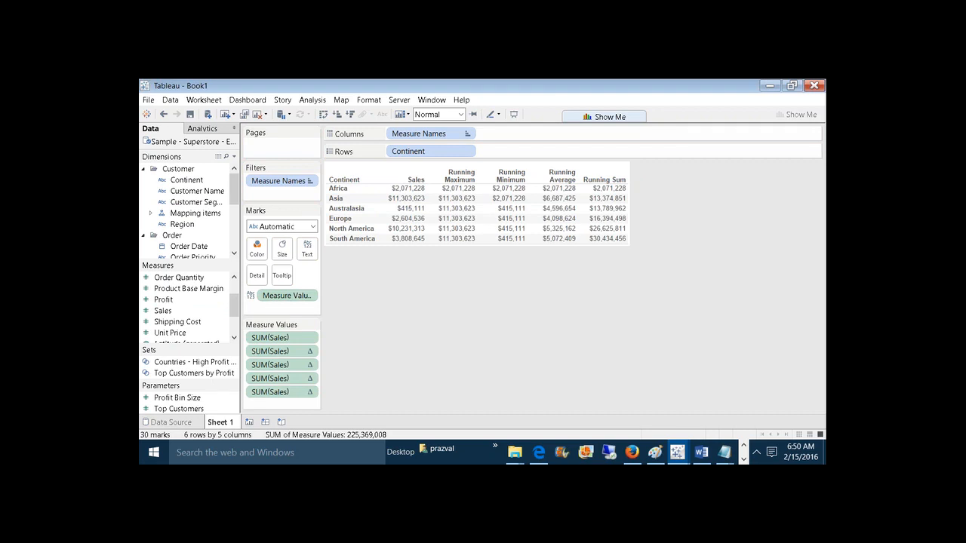
# Switch to the Notepad notes on cumulative calculations and add "5)RUNNING_COUNT" beneath the list of running functions
pyautogui.moveTo(729, 447)
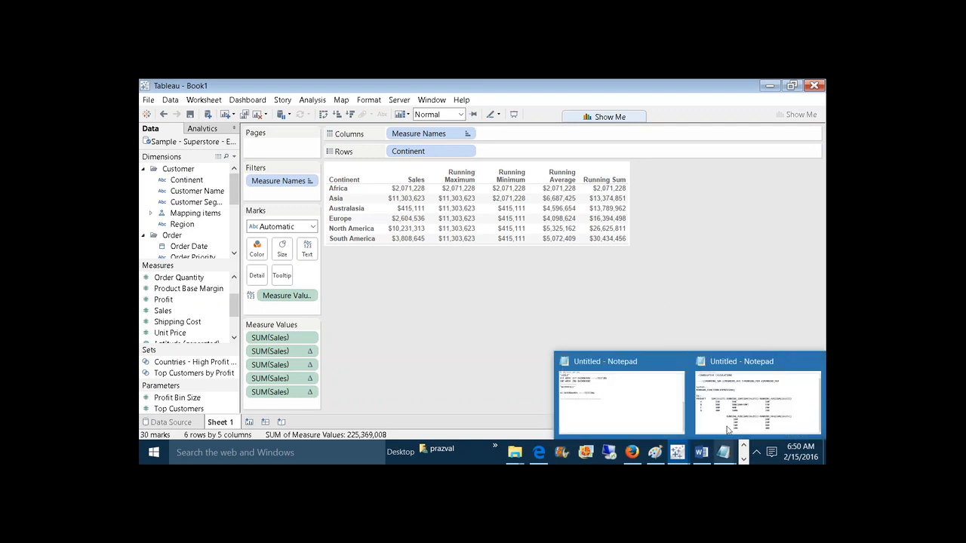
pyautogui.click(728, 430)
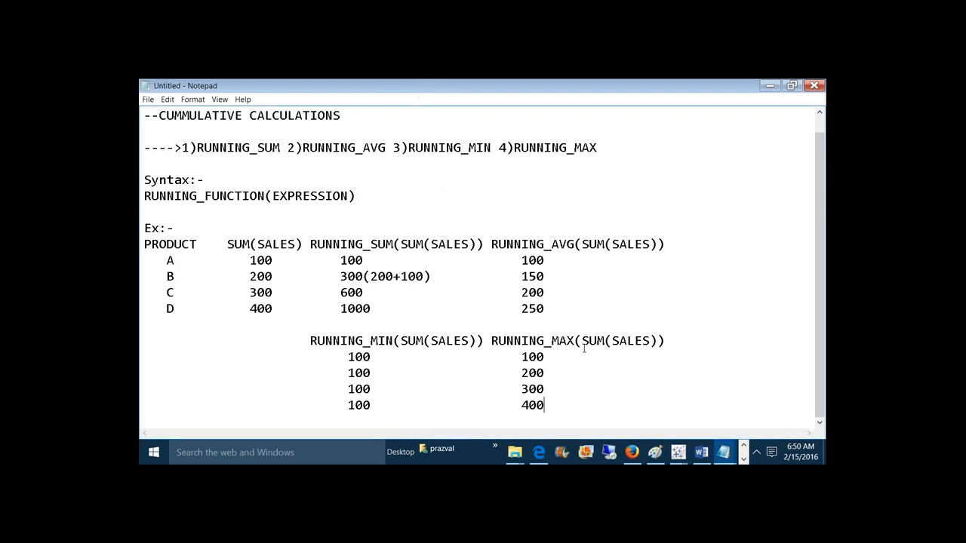
pyautogui.click(618, 159)
pyautogui.write('5)ROUN')
pyautogui.press('BackSpace')
pyautogui.press('BackSpace')
pyautogui.press('BackSpace')
pyautogui.write('UNNING_C')
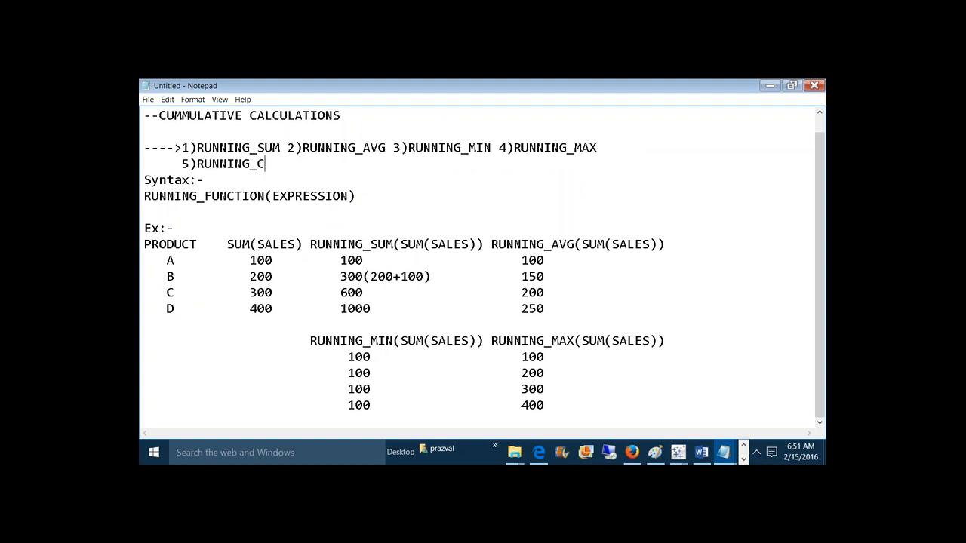
pyautogui.write('OUNT')
# Add the heading "RUNNING_COUNT(SUM(SALES))" on a new line below the running minimum and maximum example
pyautogui.click(580, 413)
pyautogui.press('Return')
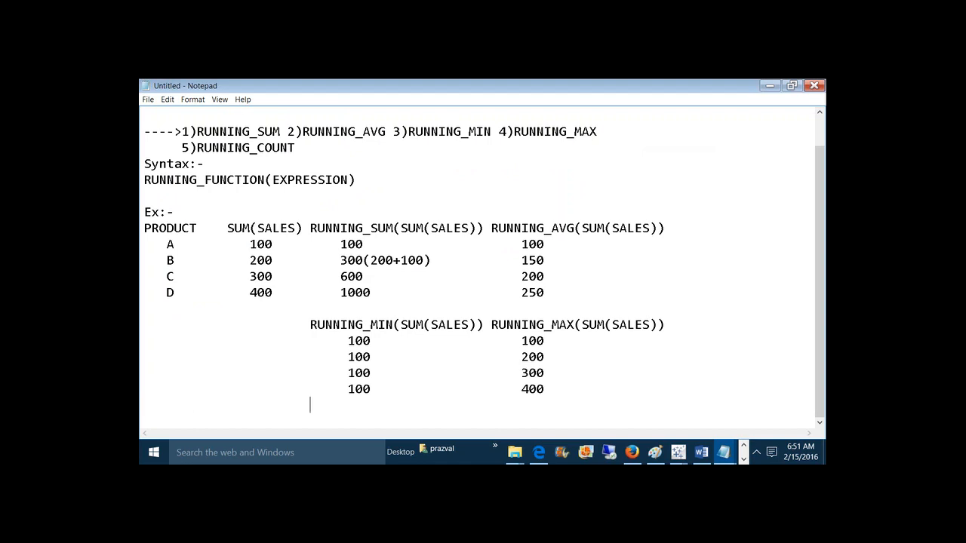
pyautogui.write('RUNNING_COUN')
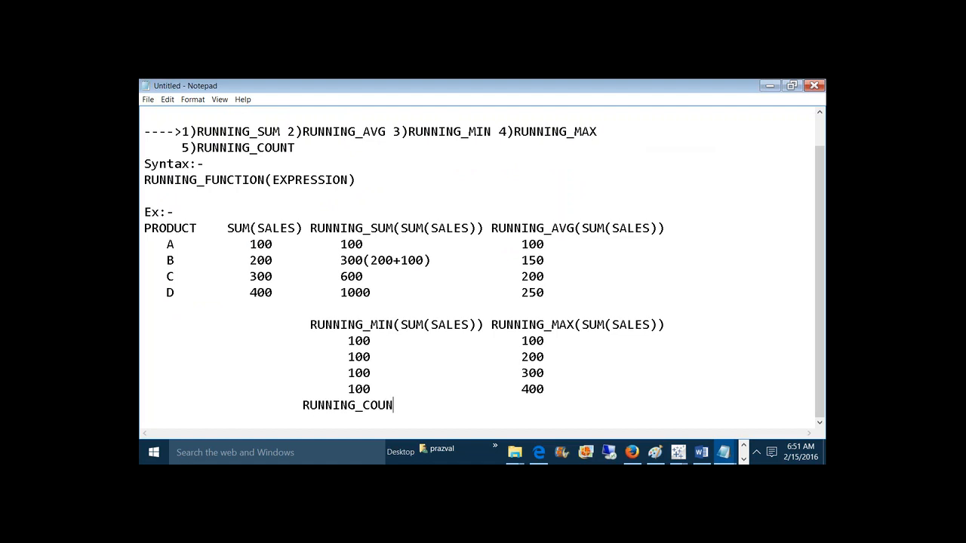
pyautogui.write('T(SUM(SALES')
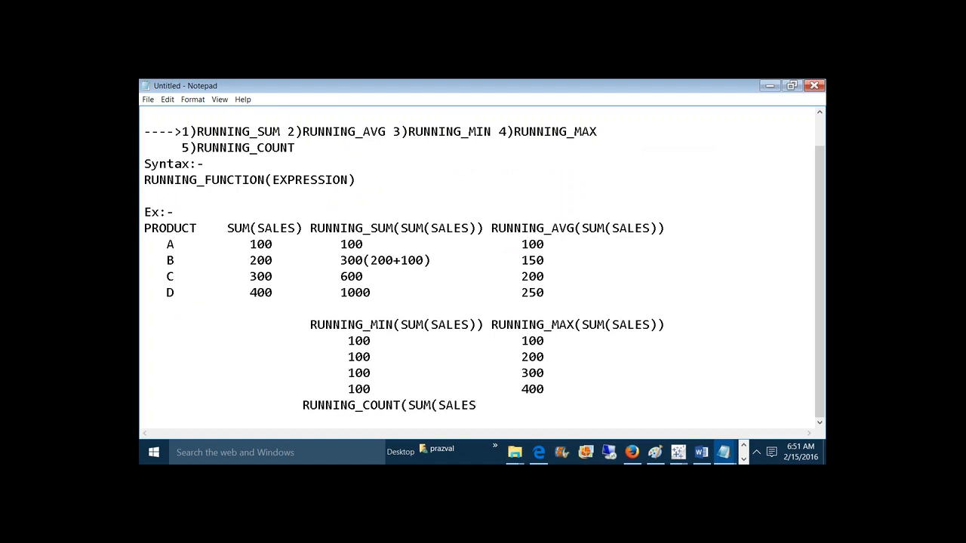
pyautogui.write('))')
pyautogui.click(279, 244)
pyautogui.click(492, 406)
# List the example values 1, 2, 3 and 4 on separate lines under the RUNNING_COUNT heading
pyautogui.press('Return')
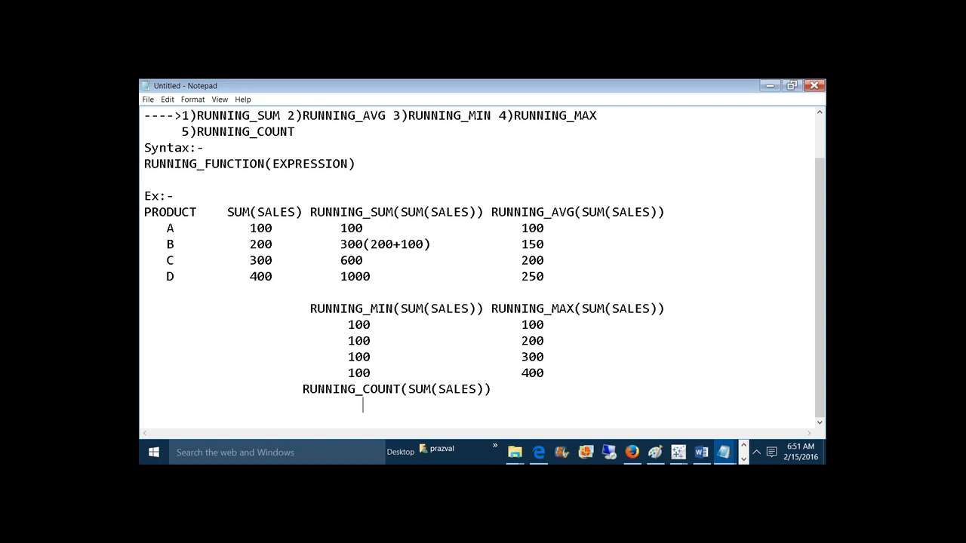
pyautogui.write('1')
pyautogui.moveTo(272, 247); pyautogui.dragTo(249, 246)
pyautogui.click(377, 407)
pyautogui.press('Return')
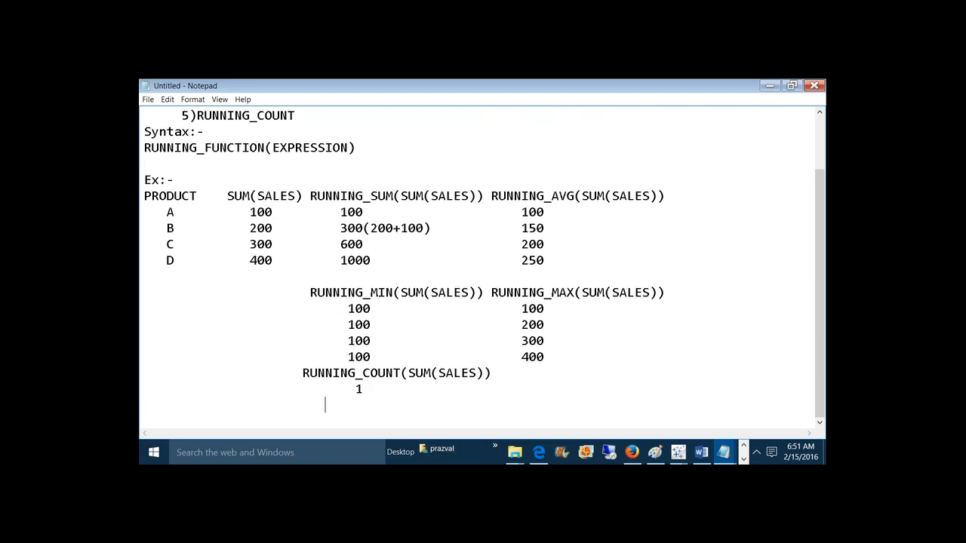
pyautogui.write('2')
pyautogui.press('Return')
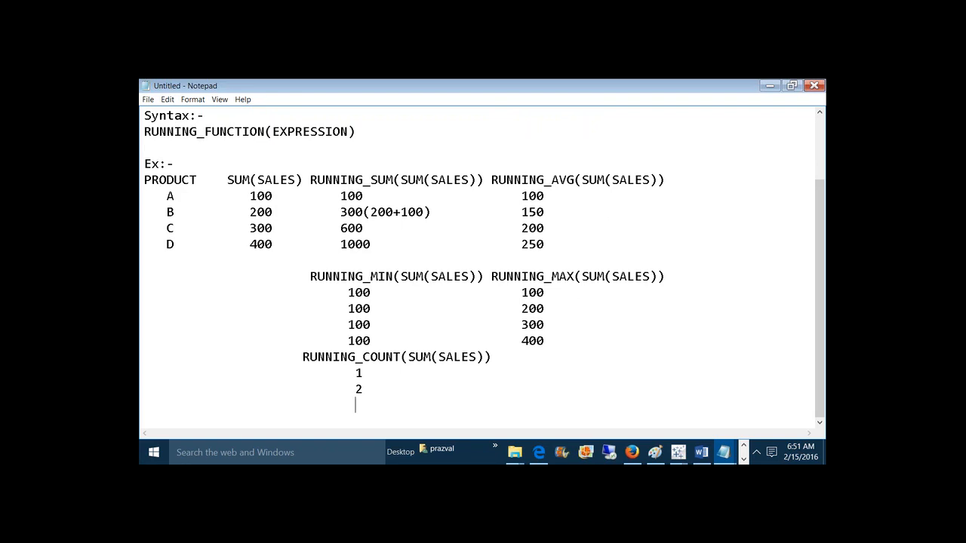
pyautogui.write('3')
pyautogui.press('Return')
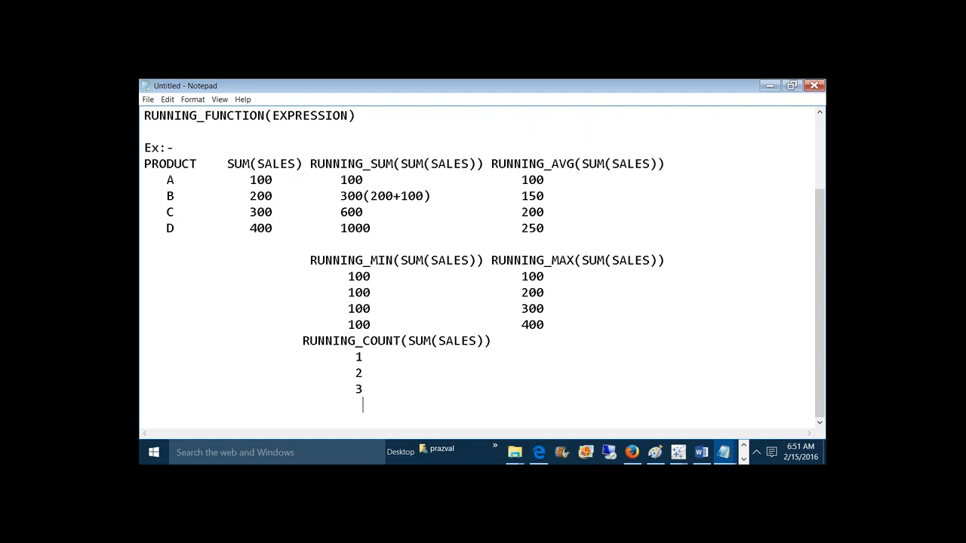
pyautogui.write('4')
# Switch to Tableau and review the summarizing options of a Running Total calculation on the plain SUM(Sales) without applying it
pyautogui.moveTo(680, 453)
pyautogui.click(724, 407)
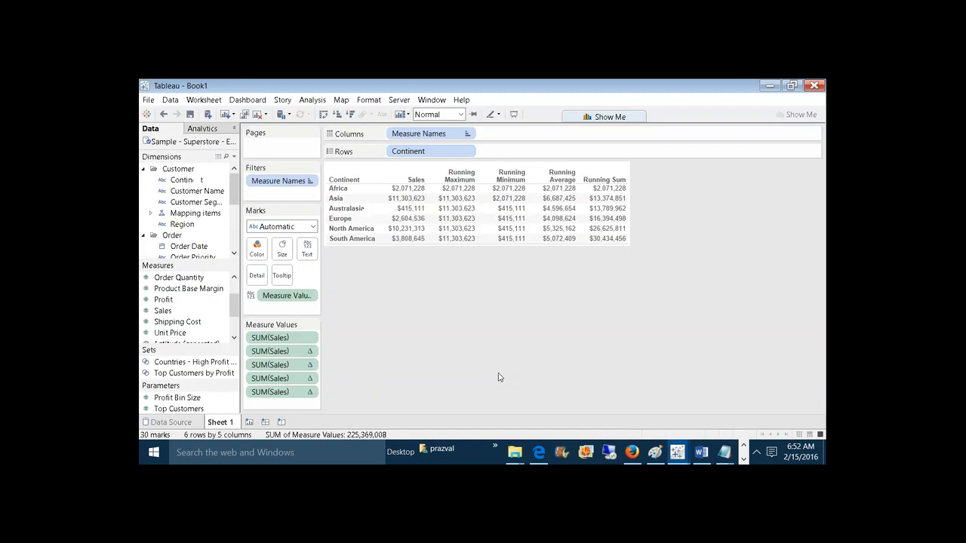
pyautogui.click(308, 338)
pyautogui.click(416, 299)
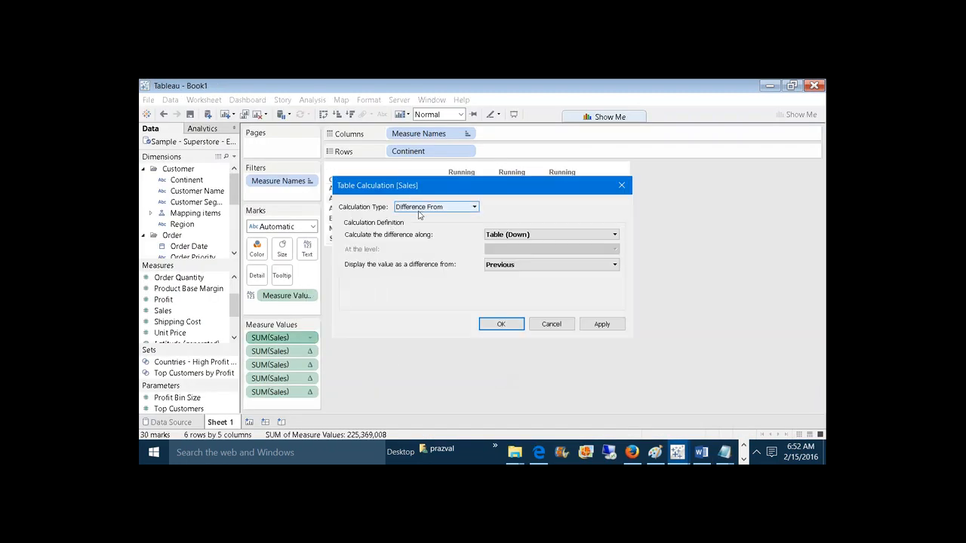
pyautogui.click(419, 209)
pyautogui.click(420, 272)
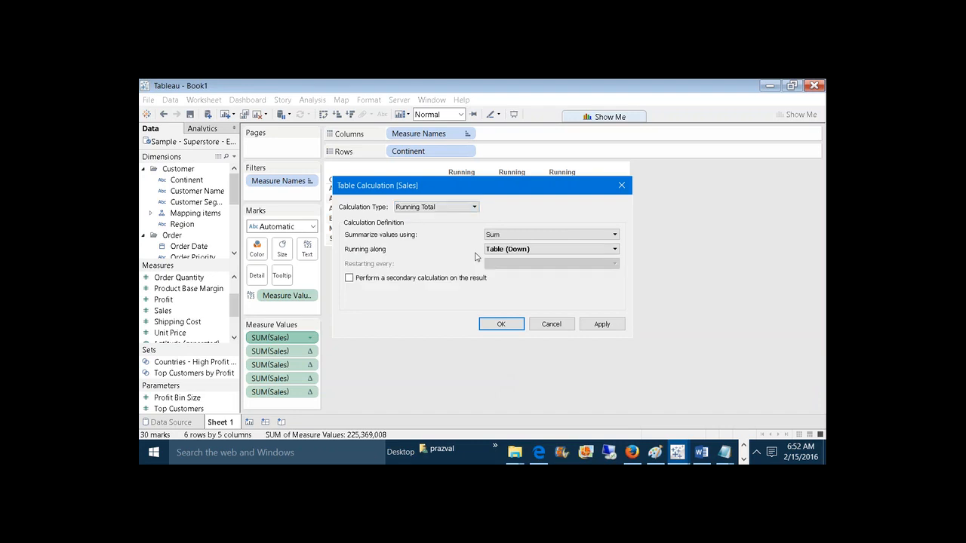
pyautogui.click(492, 235)
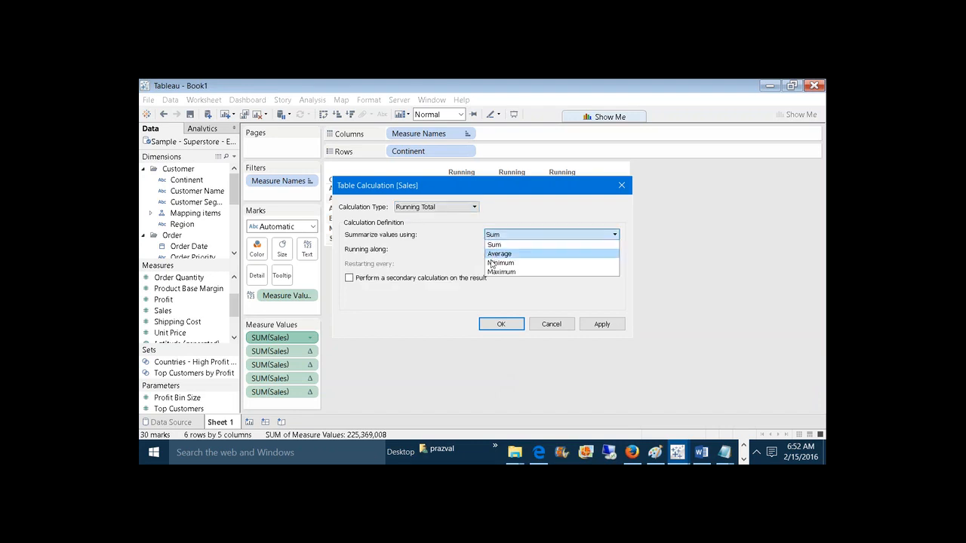
pyautogui.click(440, 315)
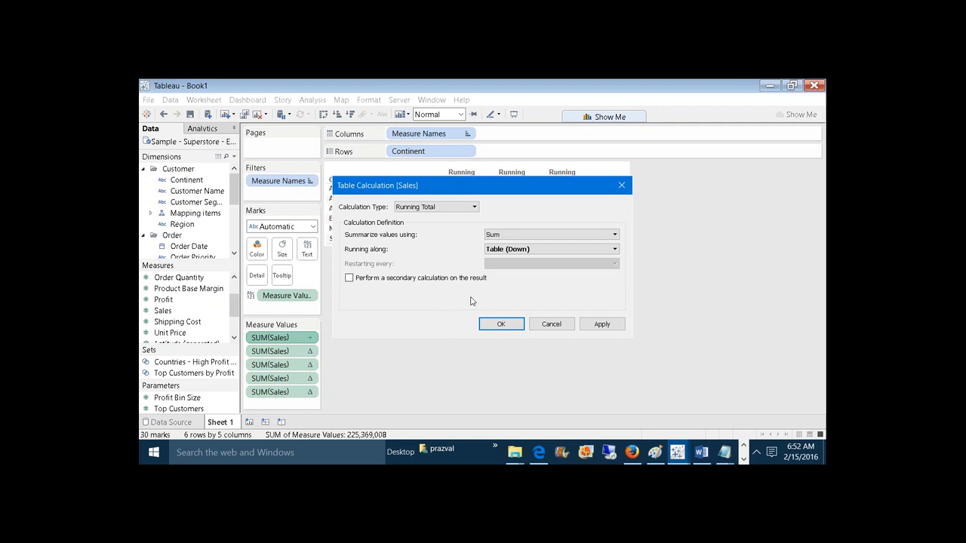
pyautogui.click(550, 330)
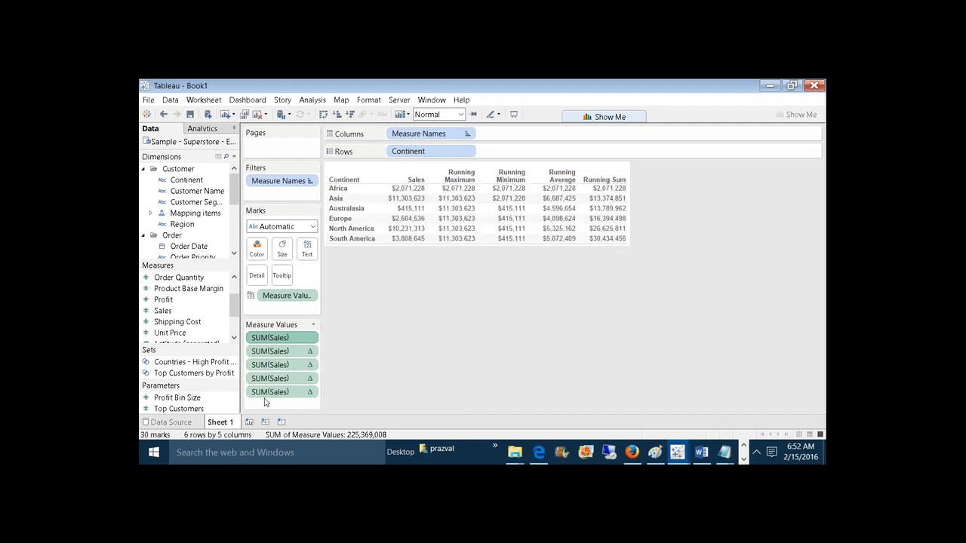
# Create a new worksheet that lists Sales as text by year and month of Order Date in the rows
pyautogui.click(249, 422)
pyautogui.moveTo(189, 246); pyautogui.dragTo(405, 173)
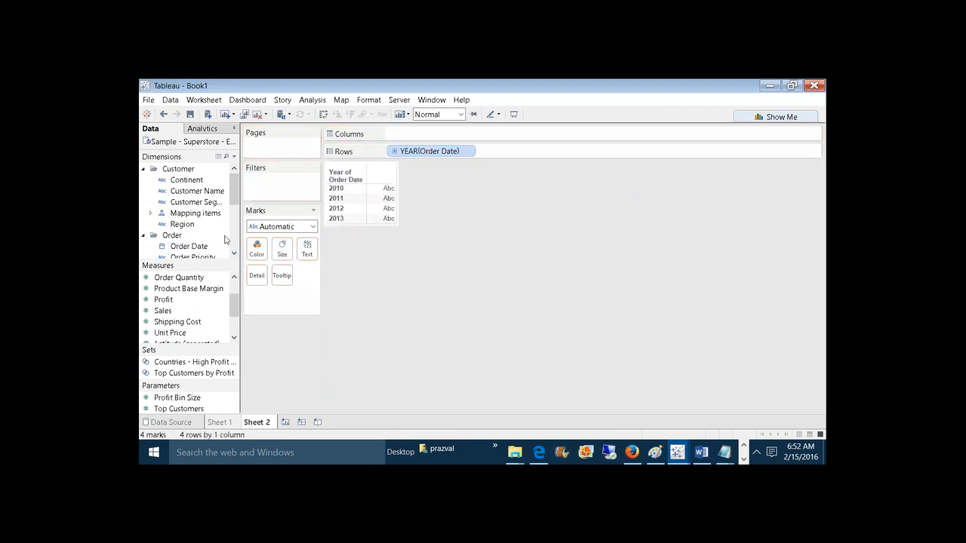
pyautogui.moveTo(189, 246); pyautogui.dragTo(551, 145)
pyautogui.rightClick(522, 151)
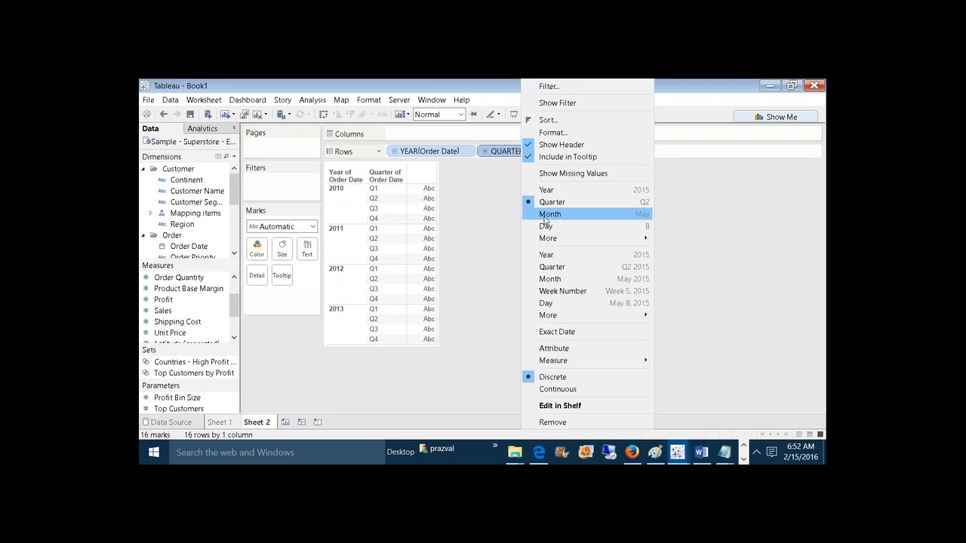
pyautogui.click(545, 214)
pyautogui.moveTo(162, 310); pyautogui.dragTo(307, 247)
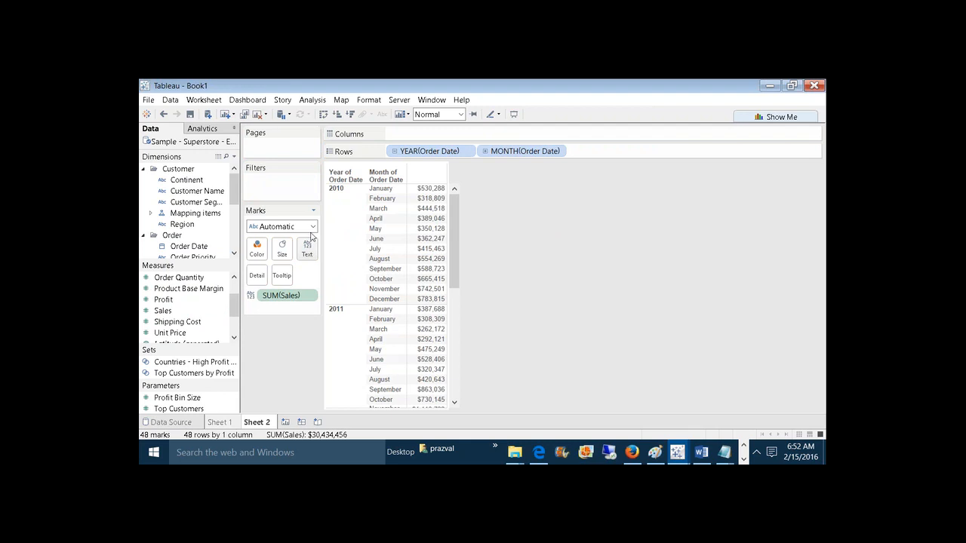
pyautogui.click(333, 242)
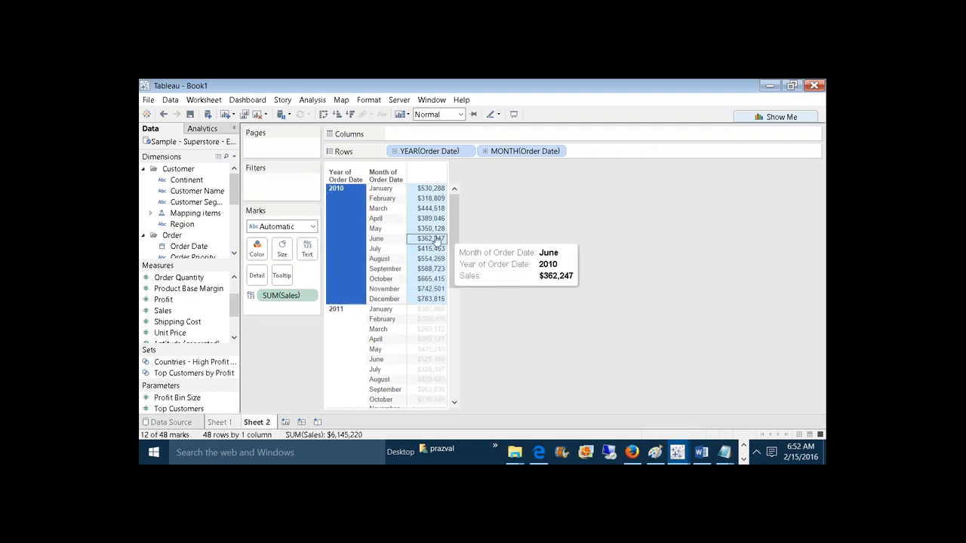
# Add a Running Total table calculation to SUM(Sales), summarized using Sum and running along Pane (Down)
pyautogui.rightClick(295, 298)
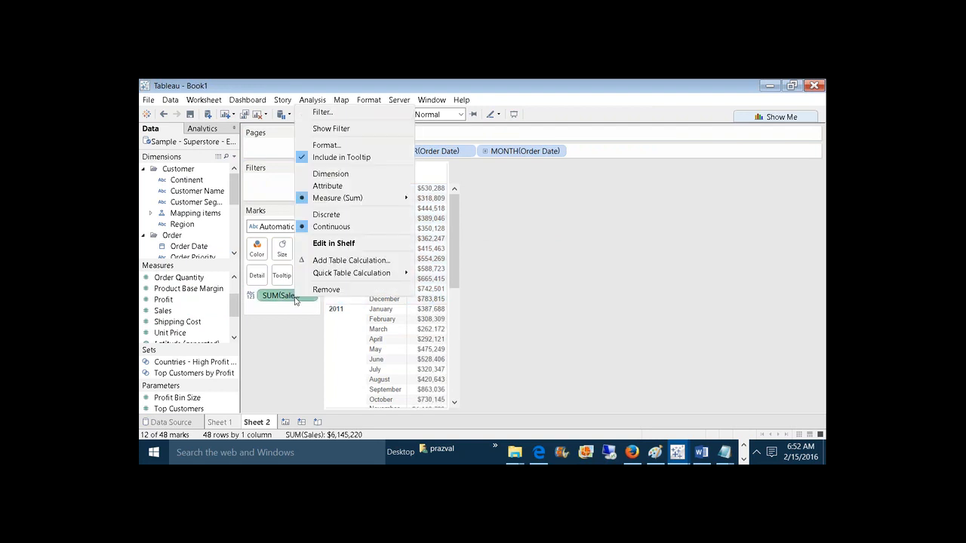
pyautogui.click(334, 260)
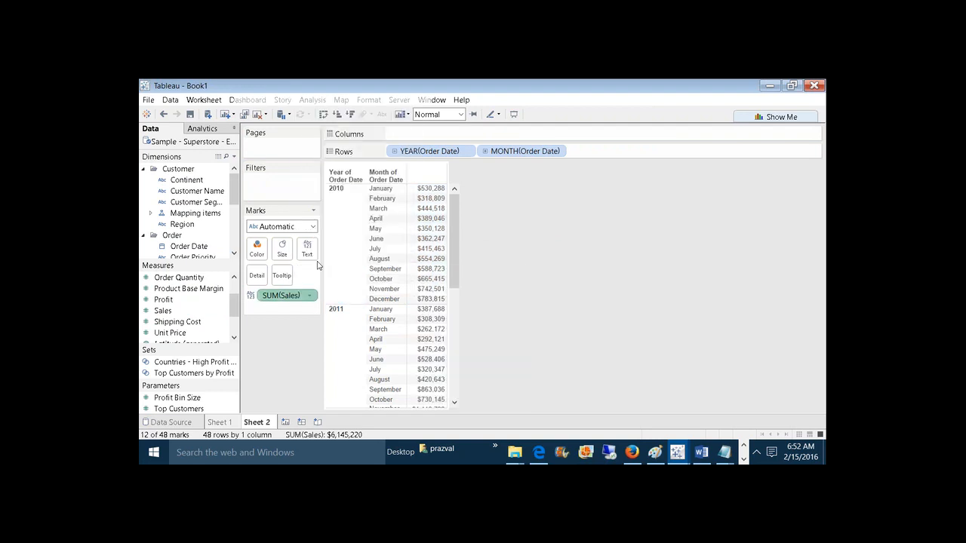
pyautogui.click(427, 208)
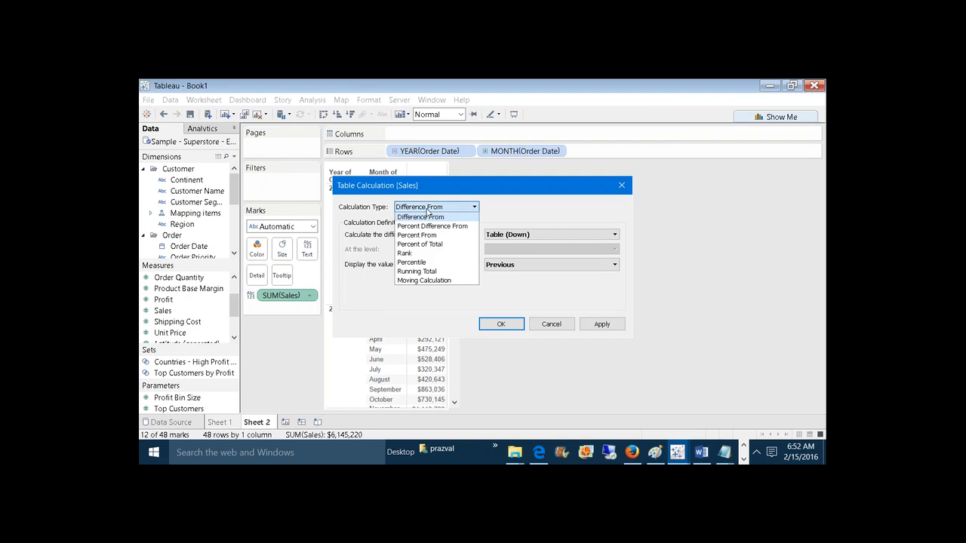
pyautogui.click(428, 271)
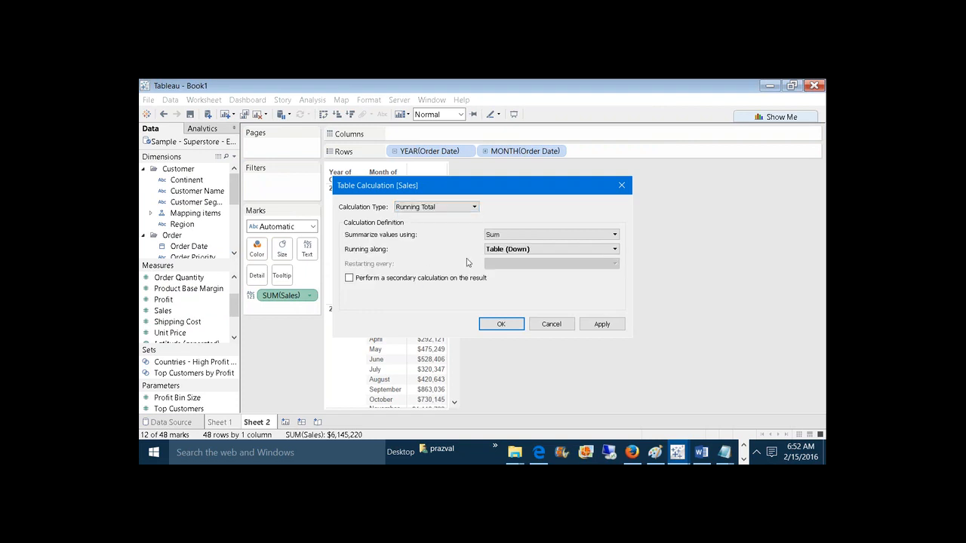
pyautogui.click(508, 250)
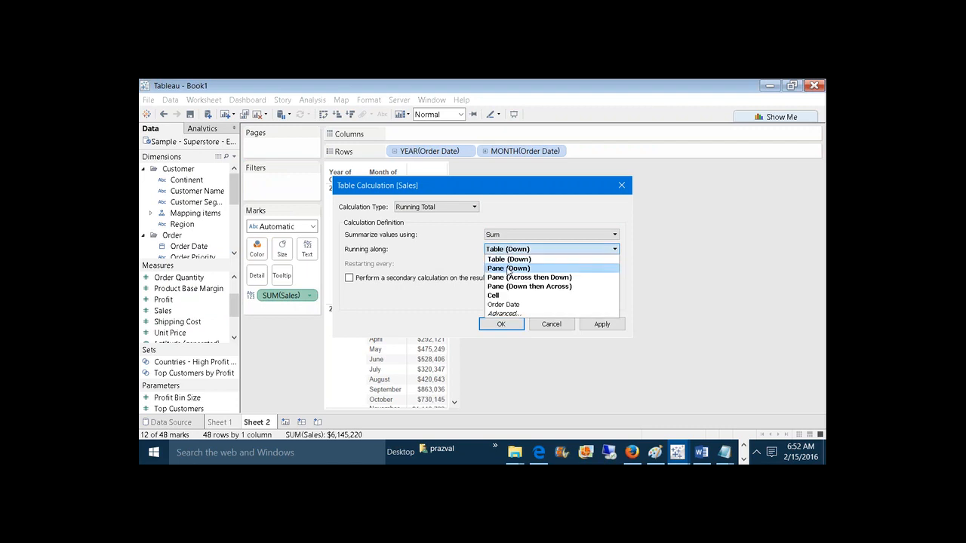
pyautogui.click(509, 269)
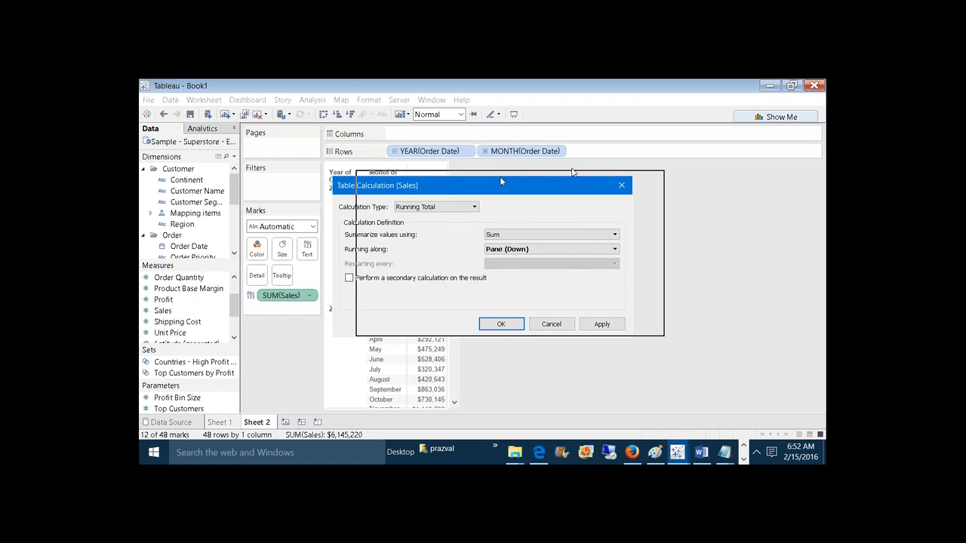
pyautogui.moveTo(489, 187); pyautogui.dragTo(621, 174)
pyautogui.click(720, 318)
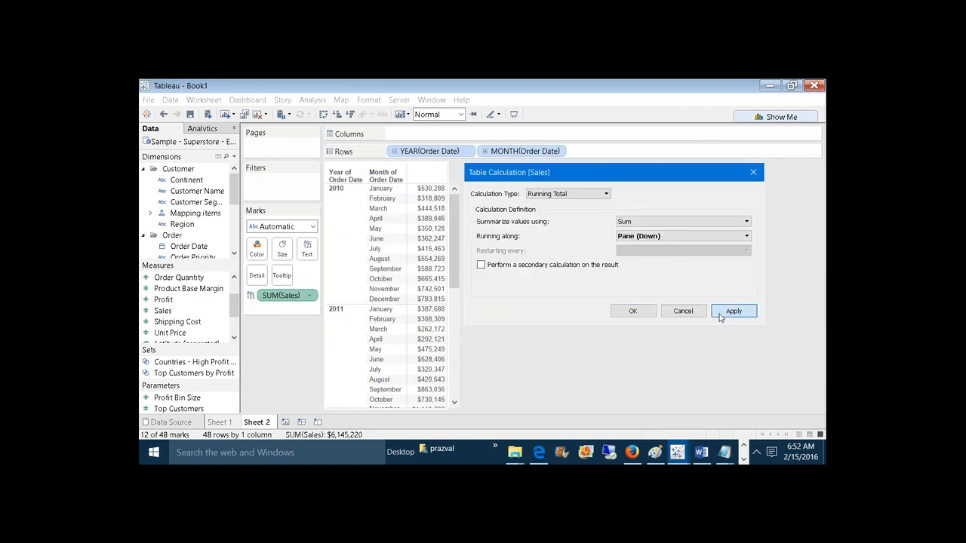
pyautogui.click(633, 312)
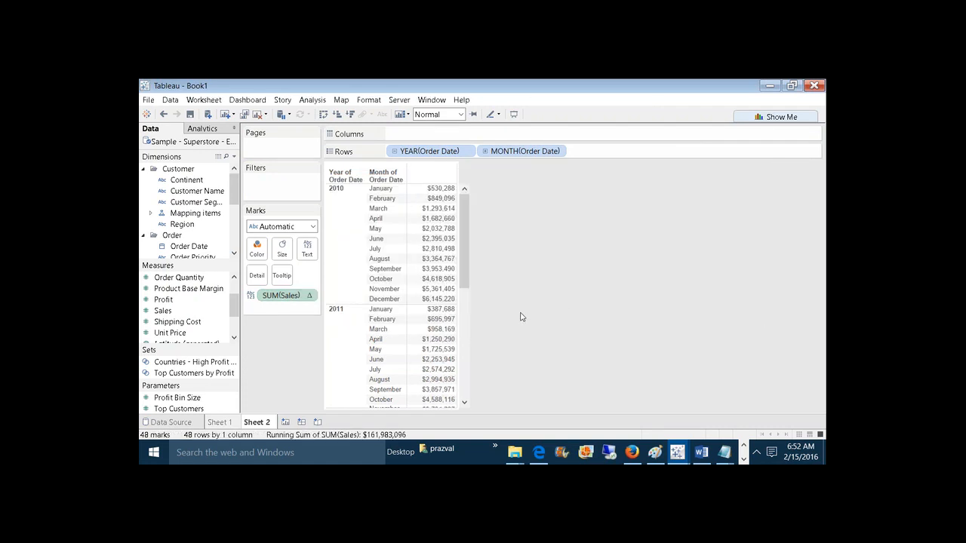
# Add the plain Sales measure to the table and place it before the running sum column
pyautogui.click(444, 302)
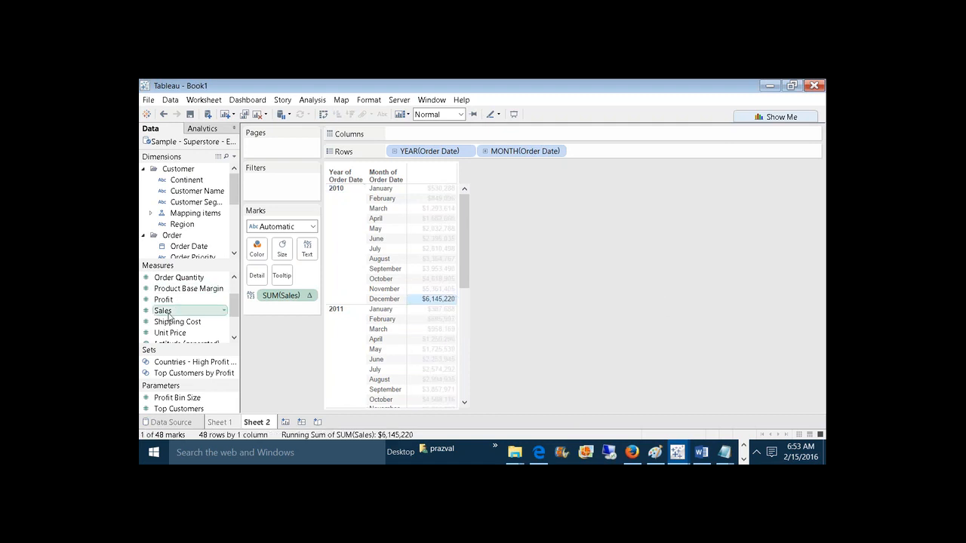
pyautogui.moveTo(168, 317); pyautogui.dragTo(440, 262)
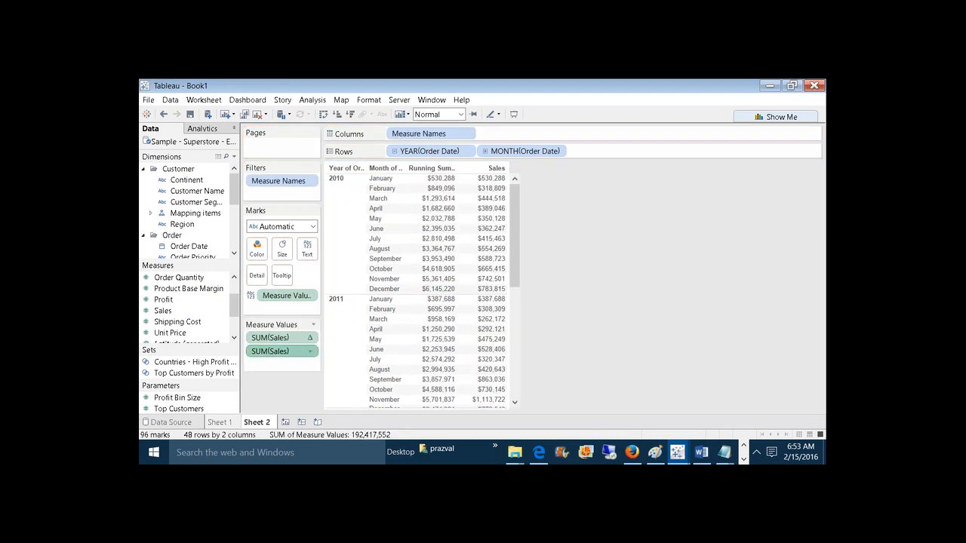
pyautogui.moveTo(275, 351); pyautogui.dragTo(275, 332)
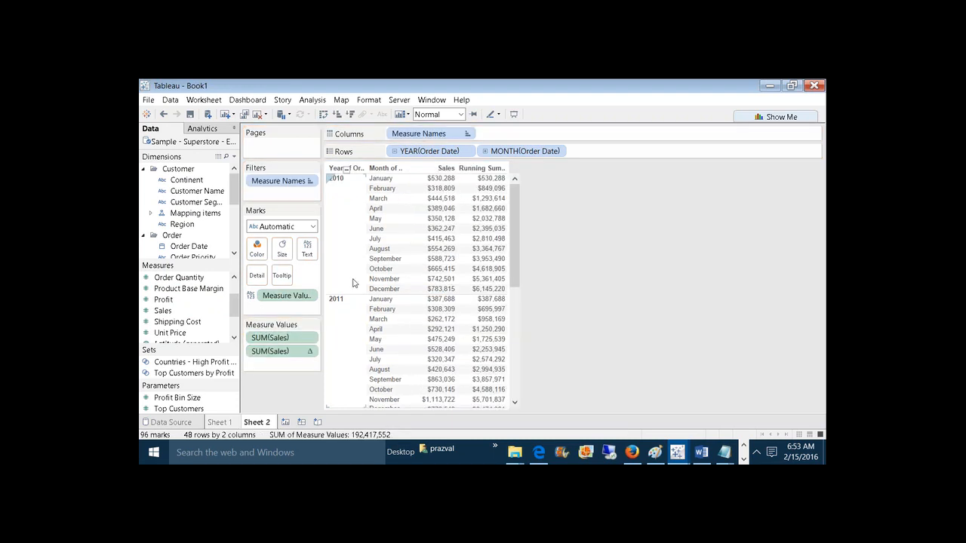
# Examine the running sum of Sales within each year from 2010 to 2013, comparing the December values and August 2010
pyautogui.click(357, 261)
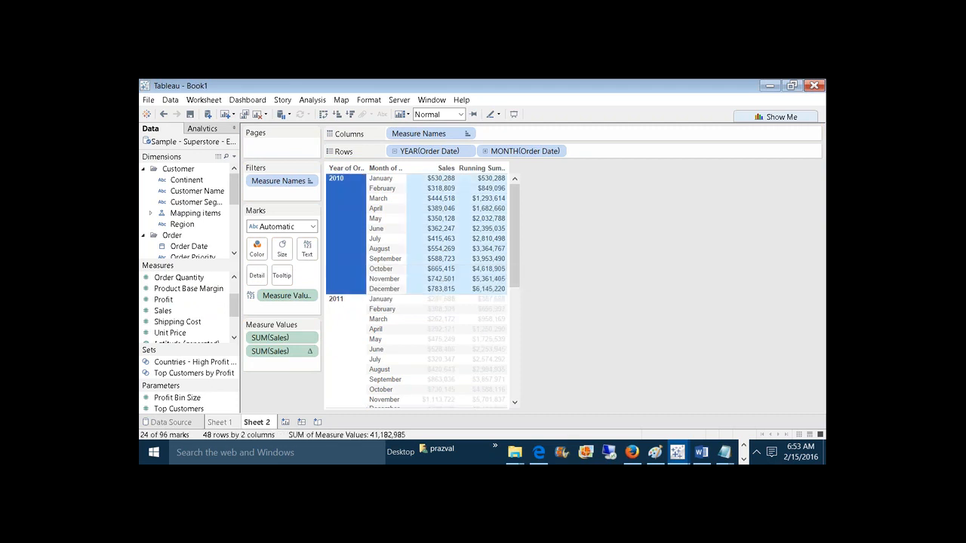
pyautogui.click(541, 224)
pyautogui.scroll(-1, 524, 252)
pyautogui.scroll(-4, 524, 252)
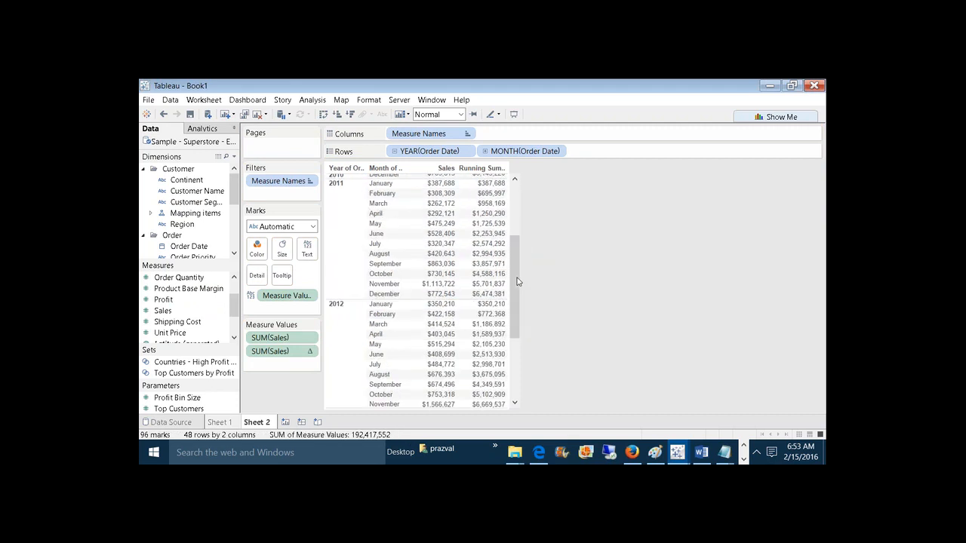
pyautogui.click(487, 295)
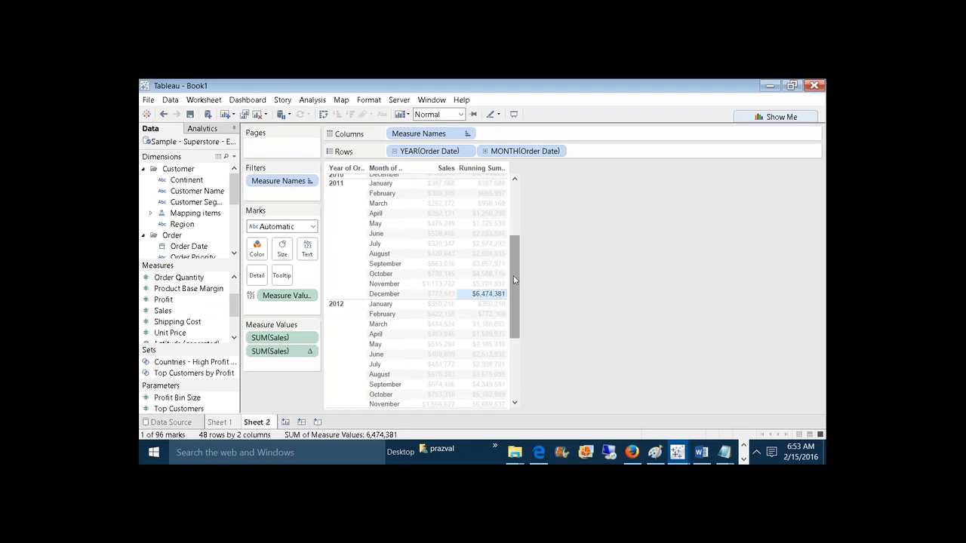
pyautogui.moveTo(514, 302); pyautogui.dragTo(521, 353)
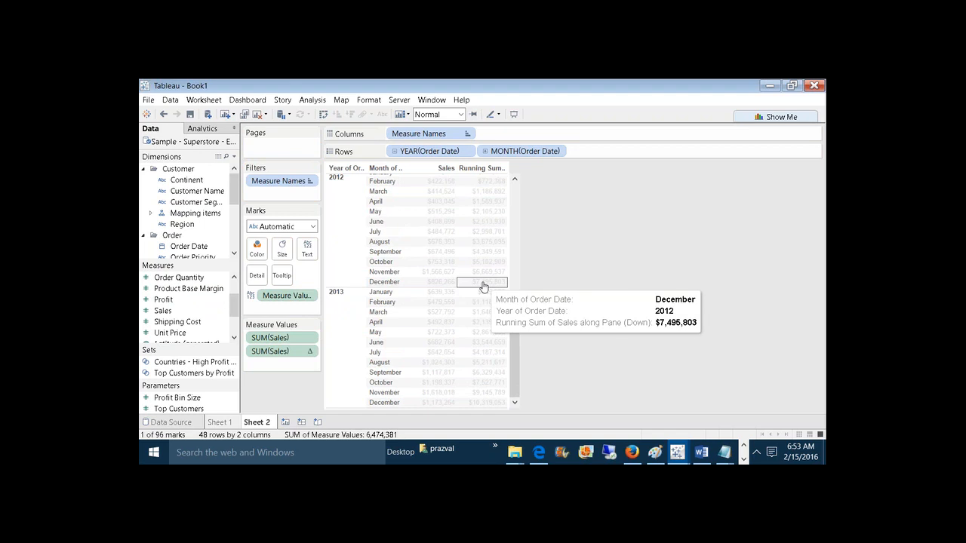
pyautogui.click(483, 285)
pyautogui.click(526, 317)
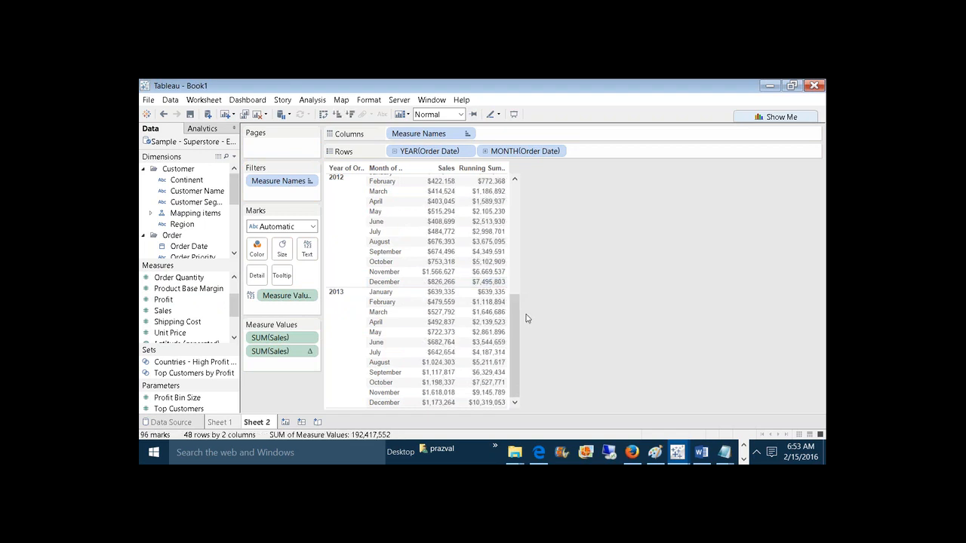
pyautogui.click(482, 403)
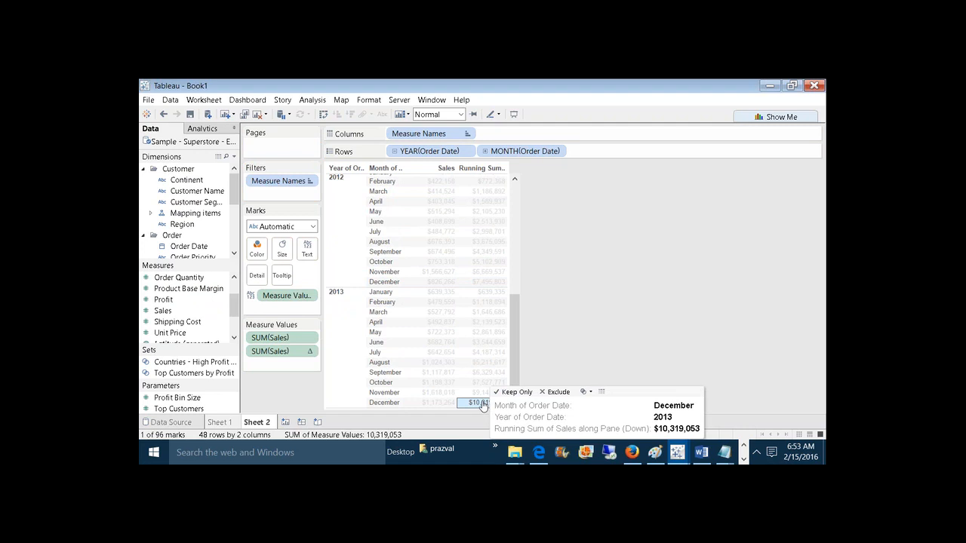
pyautogui.click(538, 367)
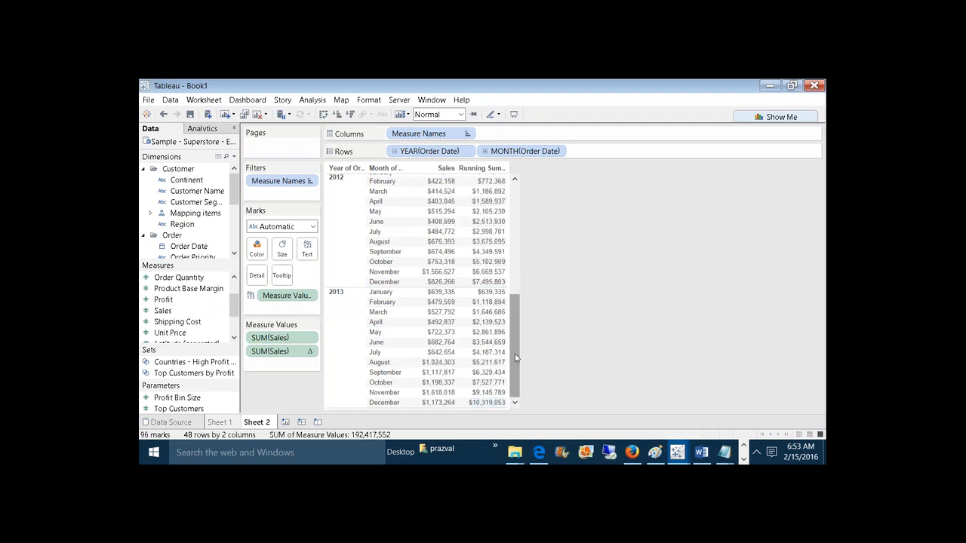
pyautogui.scroll(8, 516, 358)
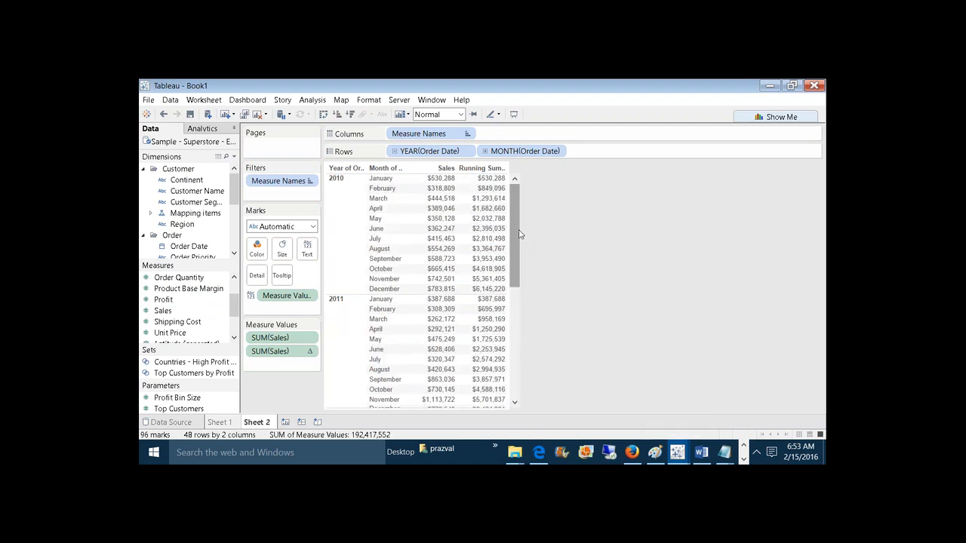
pyautogui.moveTo(468, 252)
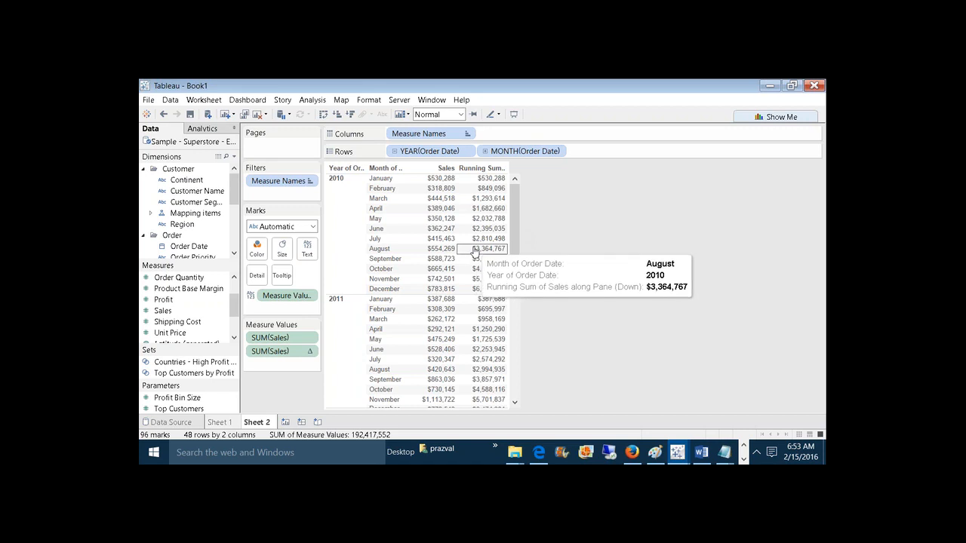
pyautogui.click(473, 251)
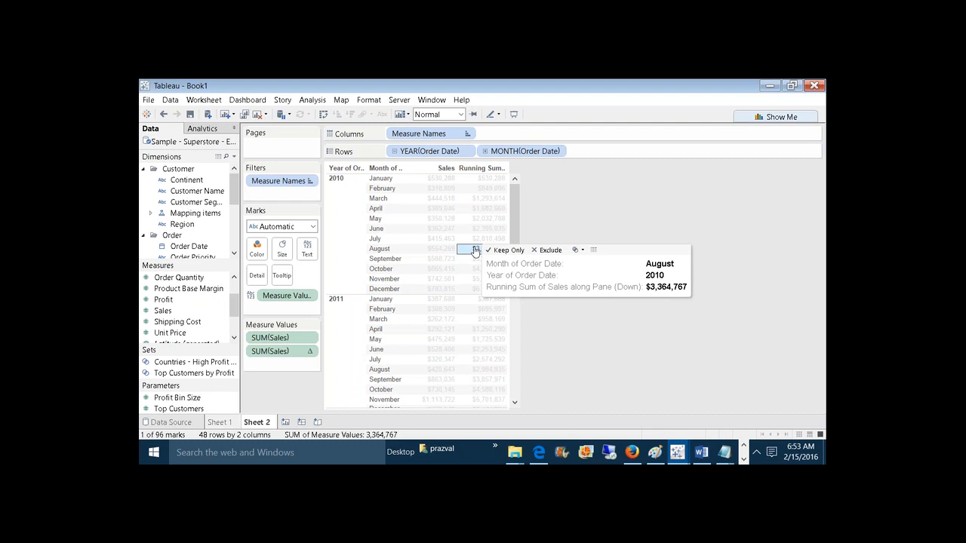
pyautogui.click(569, 317)
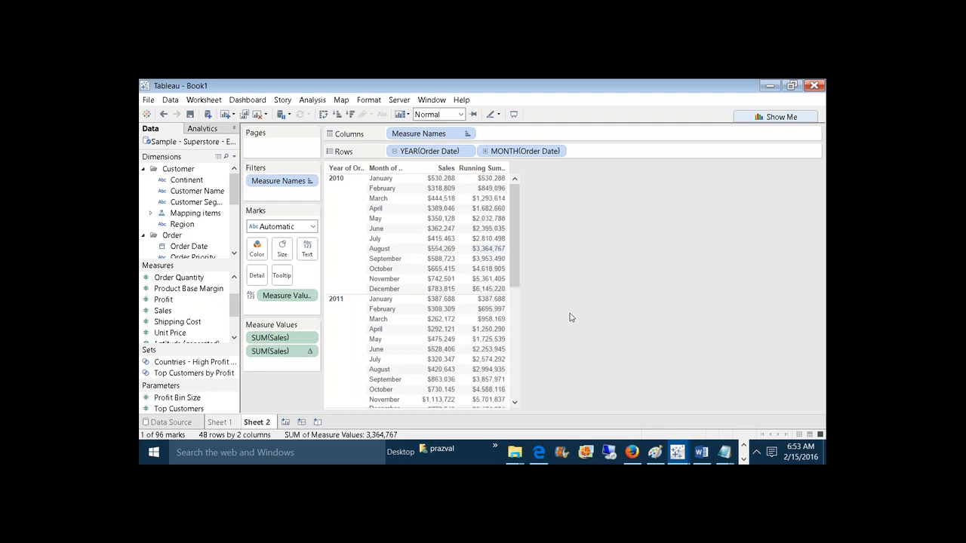
# Add a secondary Percent of Total calculation, summarized from Pane (Down), to the running sum of Sales
pyautogui.rightClick(286, 354)
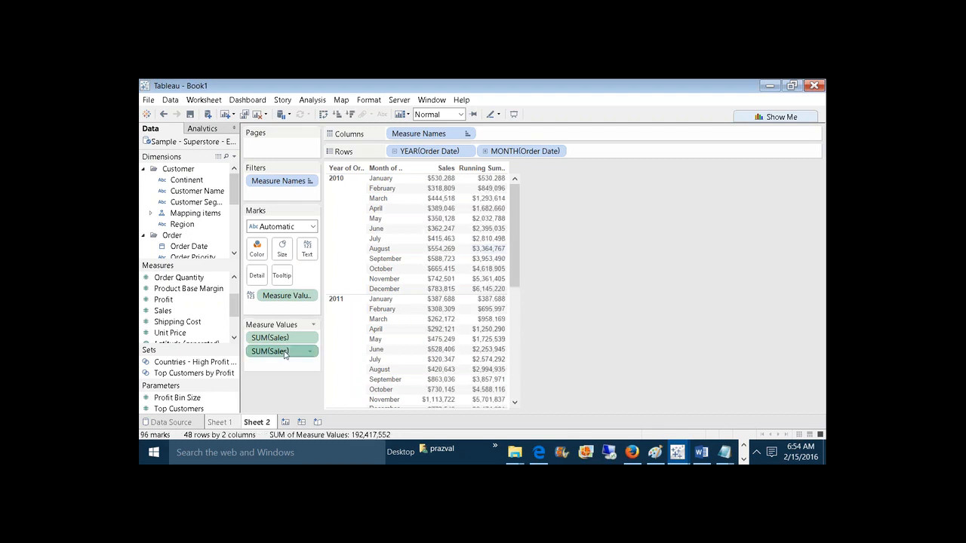
pyautogui.click(319, 303)
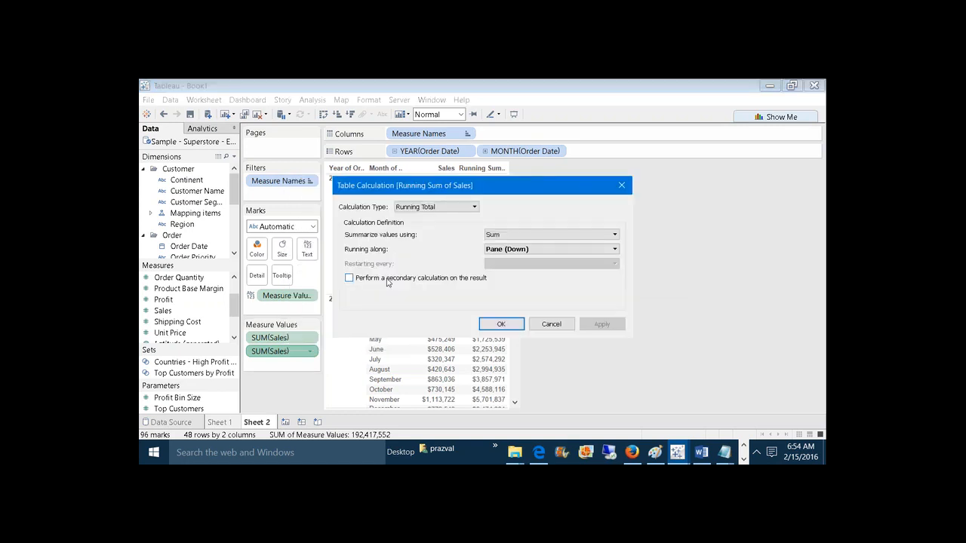
pyautogui.click(349, 279)
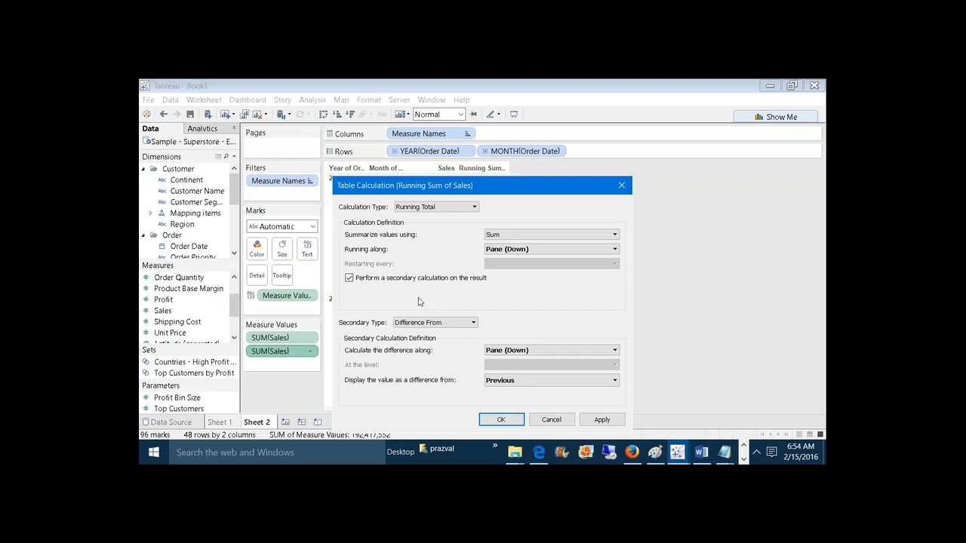
pyautogui.click(428, 325)
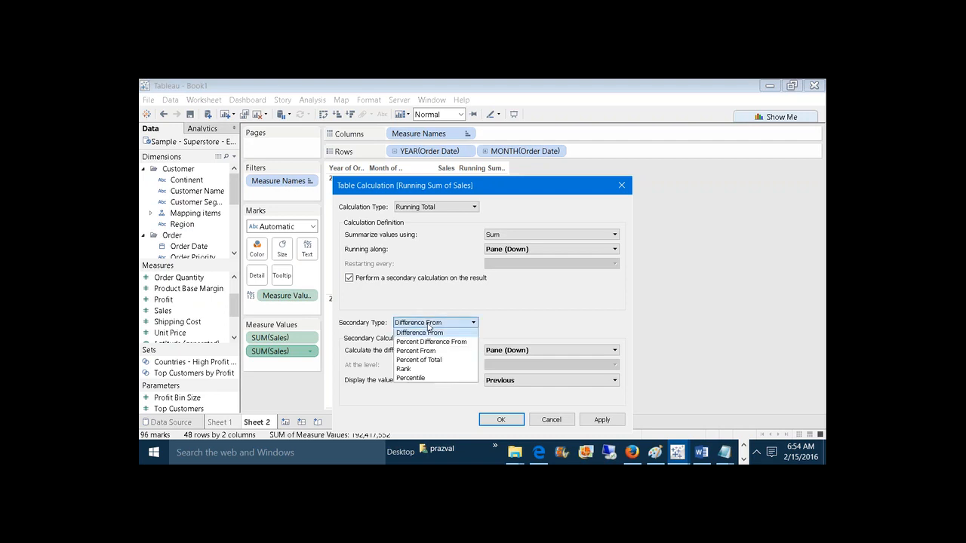
pyautogui.click(427, 360)
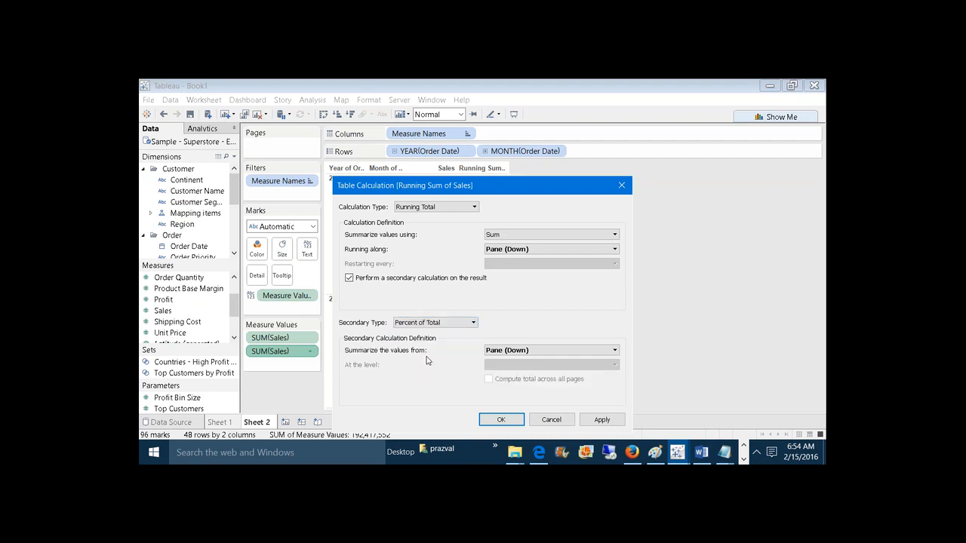
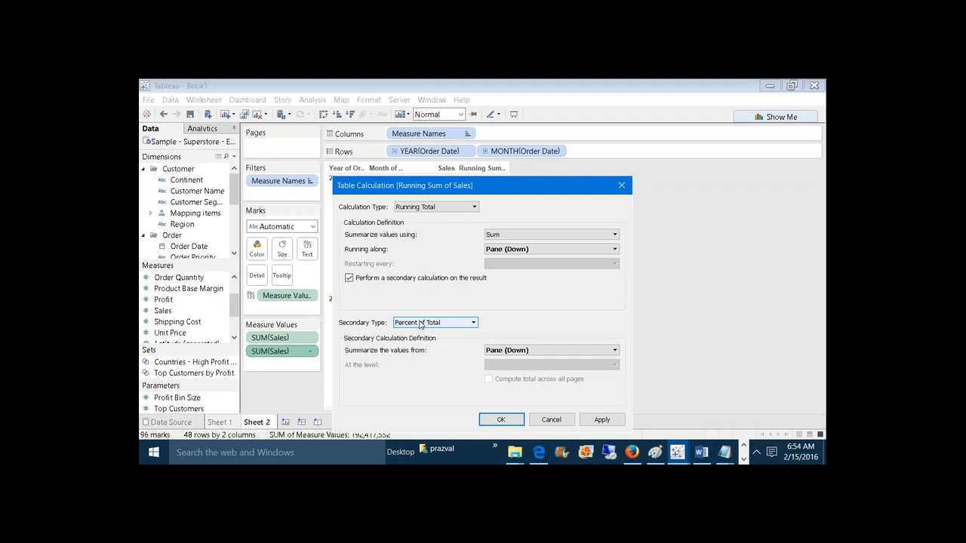
pyautogui.click(600, 422)
pyautogui.click(501, 419)
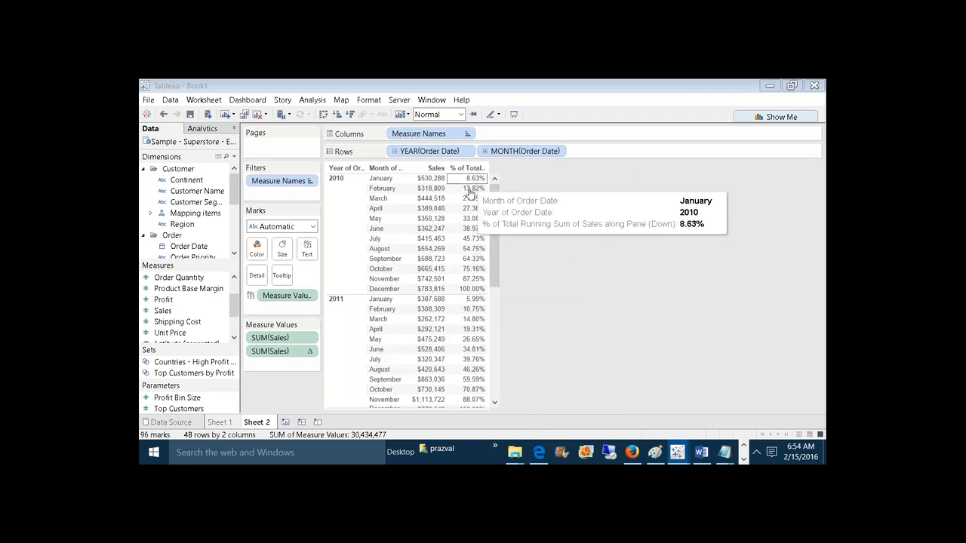
pyautogui.click(469, 194)
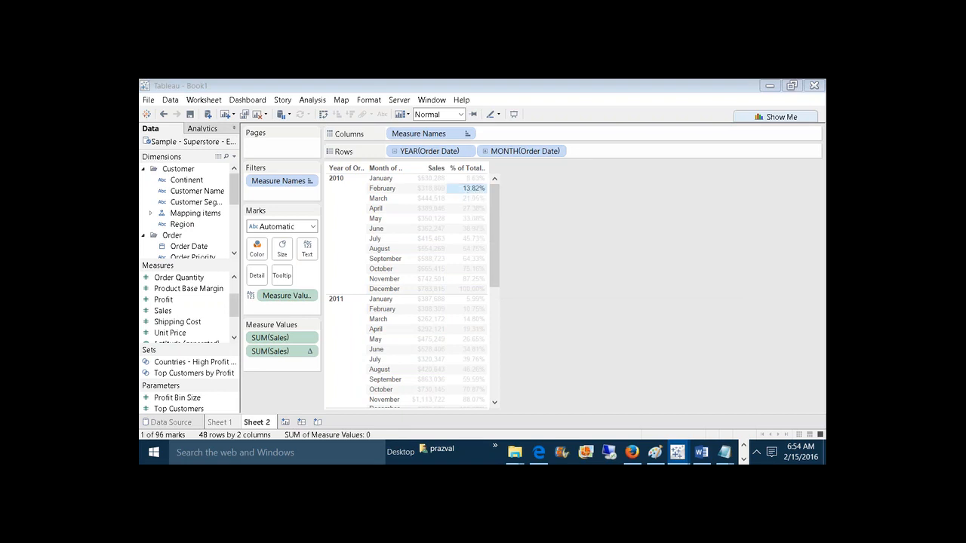
pyautogui.click(534, 173)
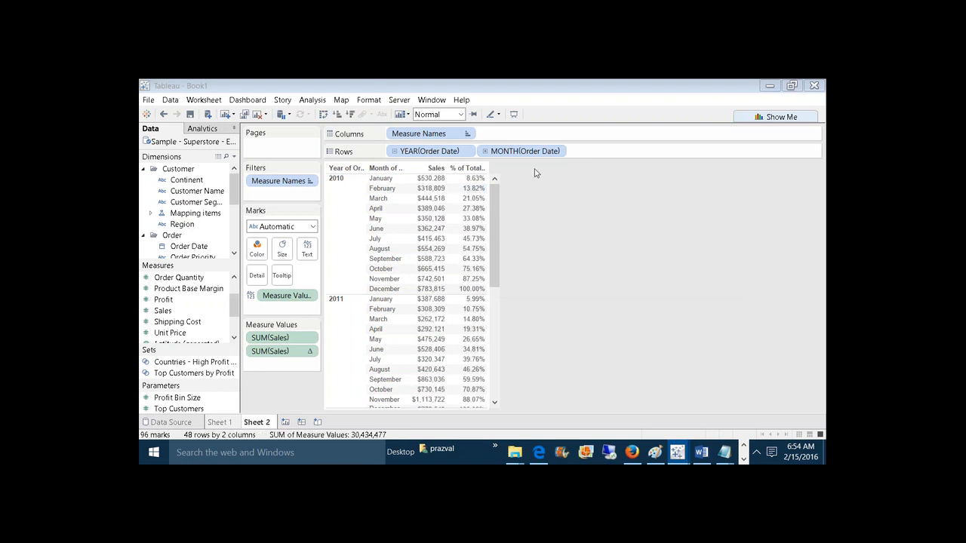
# Examine the monthly percent-of-total running sum within each year, checking August 2010, August 2012, the 2010 total and January 2011
pyautogui.click(474, 249)
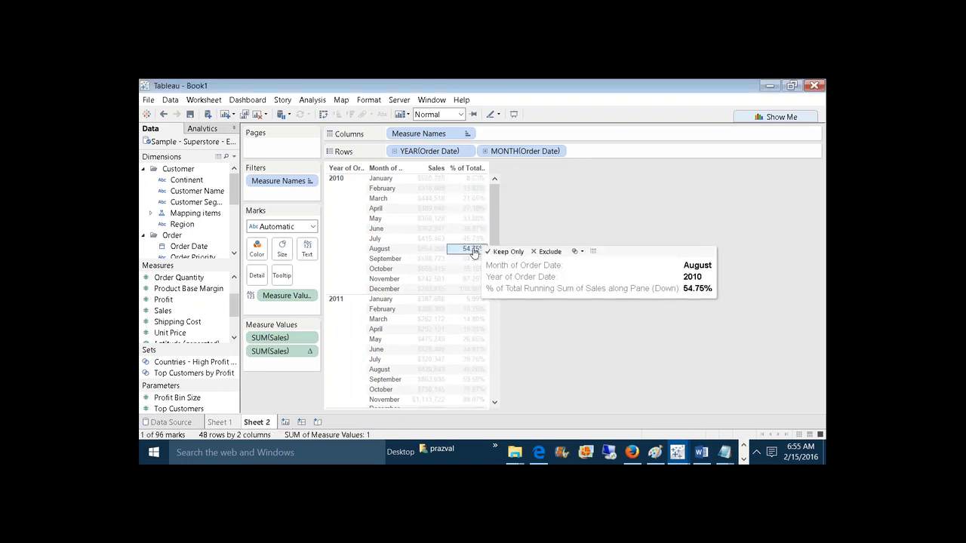
pyautogui.click(504, 219)
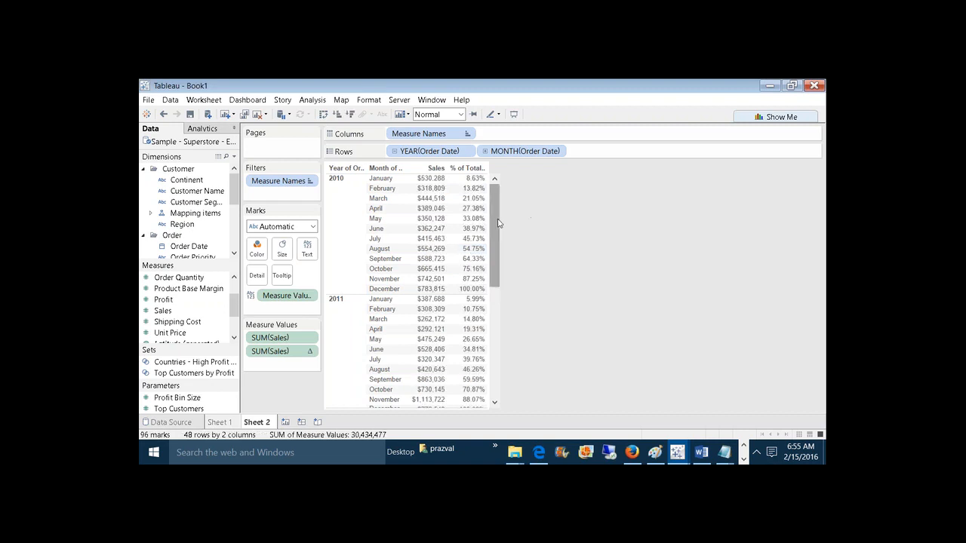
pyautogui.moveTo(498, 223); pyautogui.dragTo(506, 334)
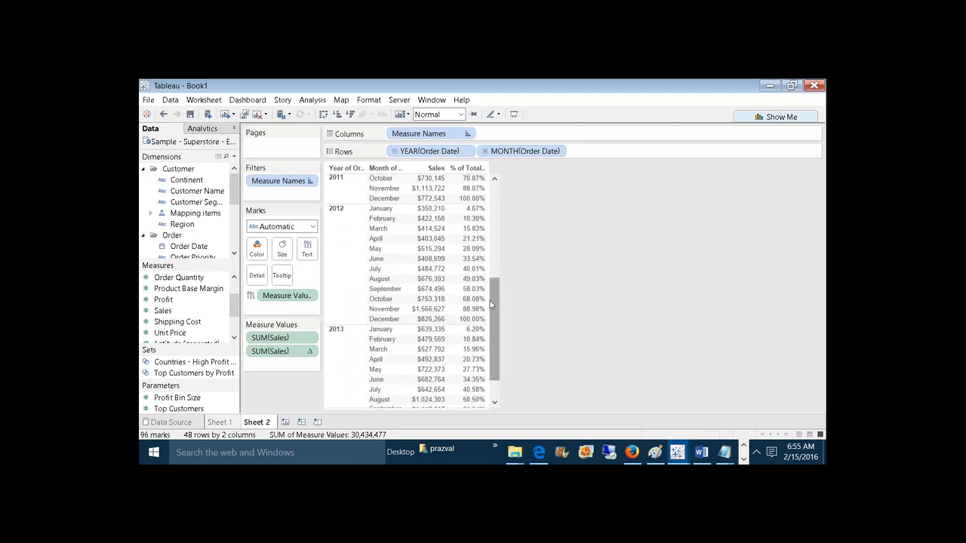
pyautogui.click(476, 281)
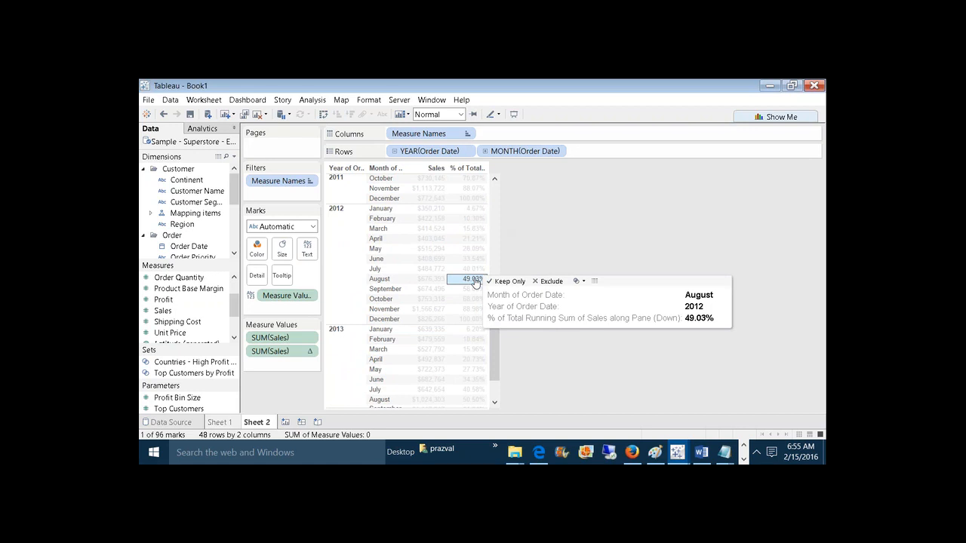
pyautogui.click(541, 237)
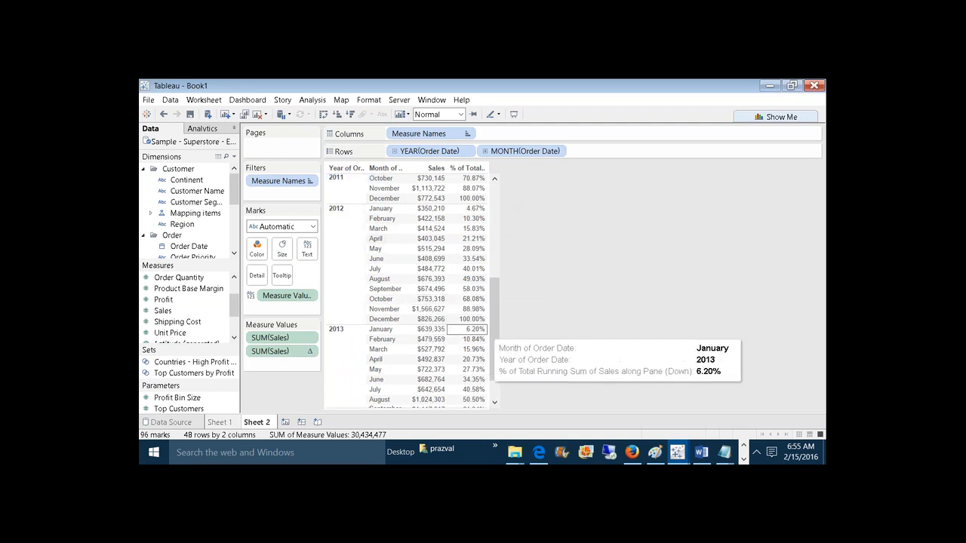
pyautogui.scroll(6, 513, 259)
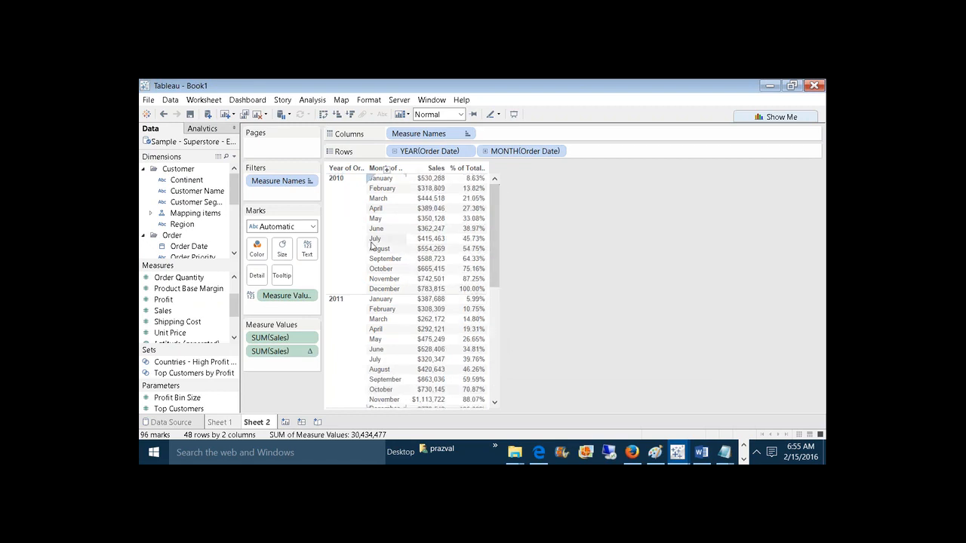
pyautogui.click(350, 239)
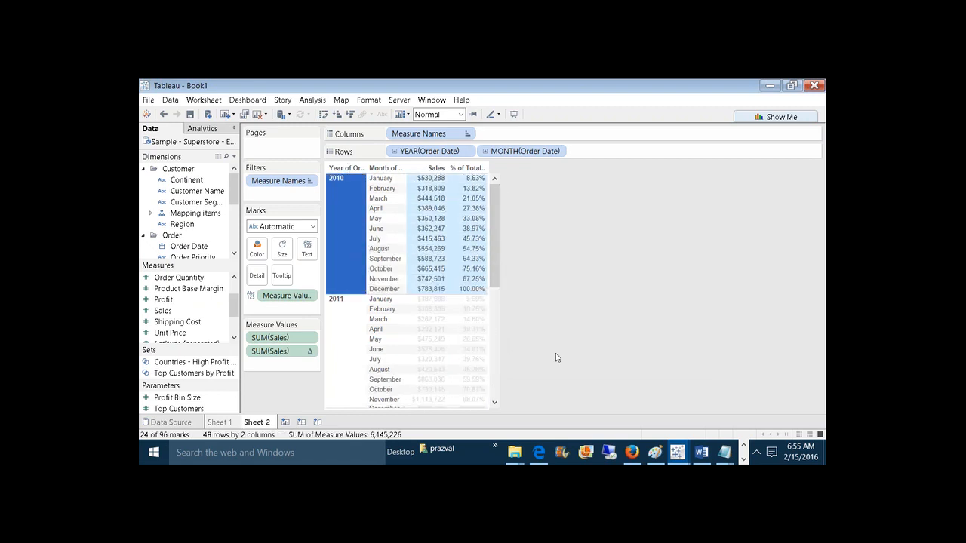
pyautogui.click(472, 294)
pyautogui.click(505, 264)
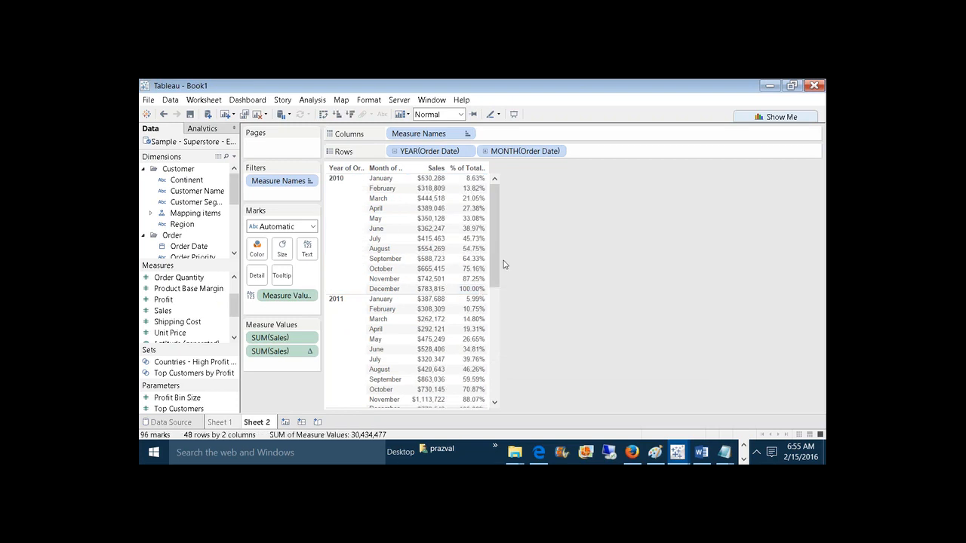
pyautogui.click(474, 301)
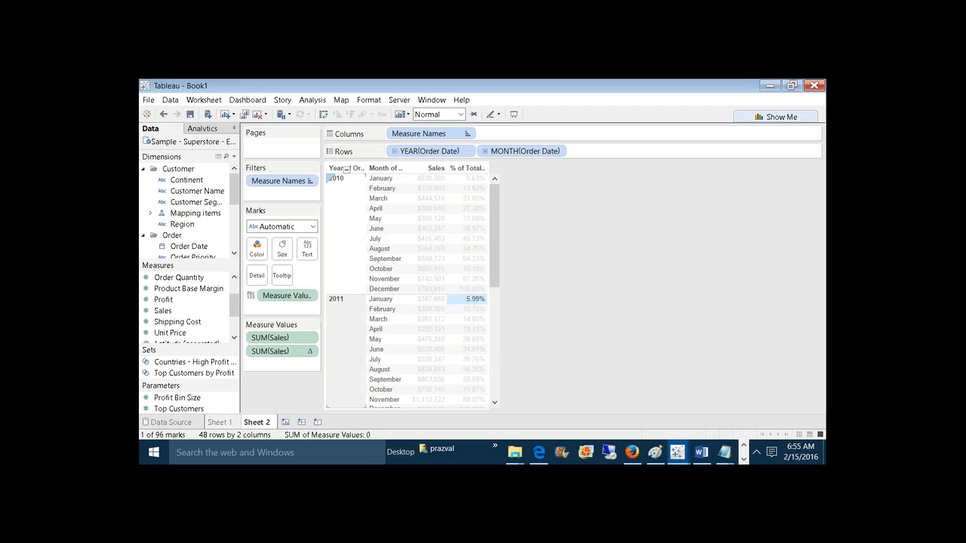
# Add a Running Total table calculation to the plain SUM(Sales), summarized using Sum and running along Table (Down)
pyautogui.rightClick(285, 339)
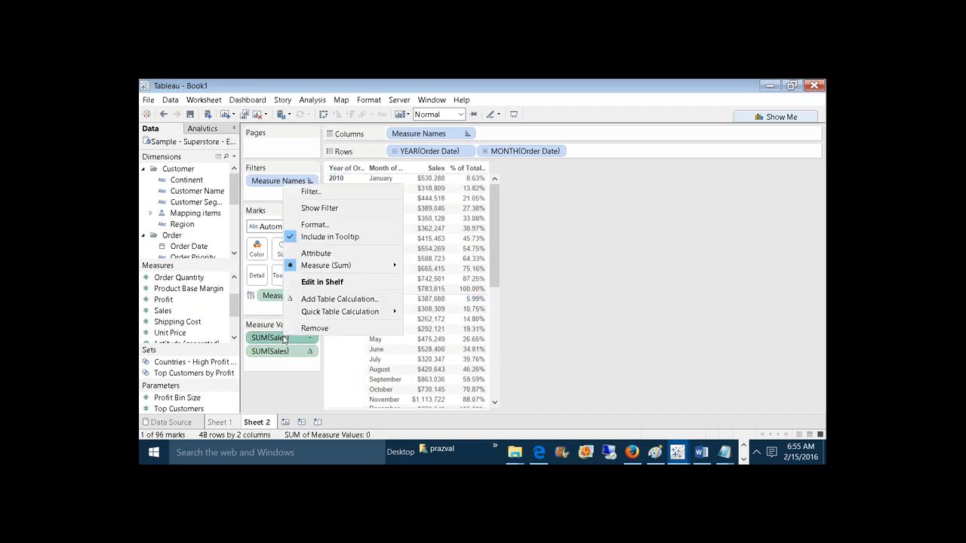
pyautogui.click(307, 299)
pyautogui.click(434, 208)
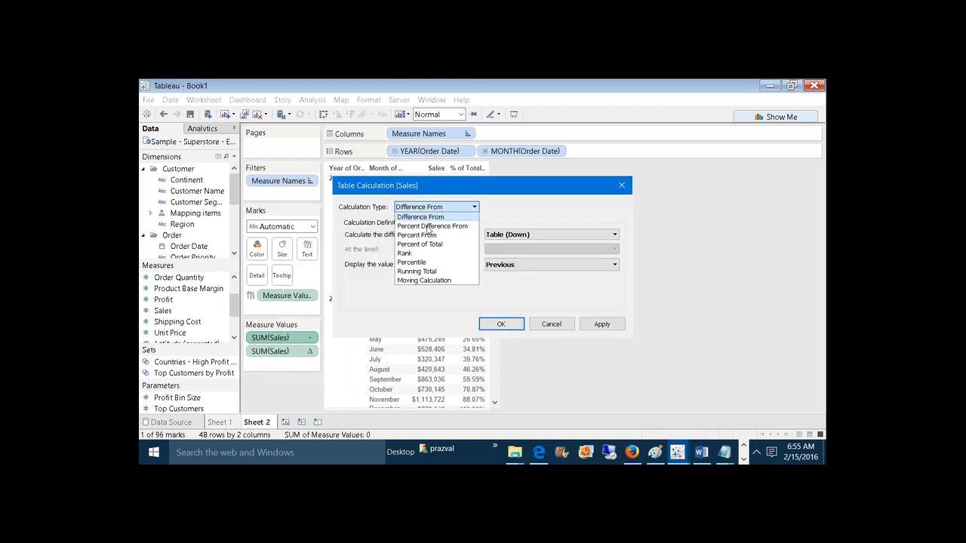
pyautogui.click(422, 271)
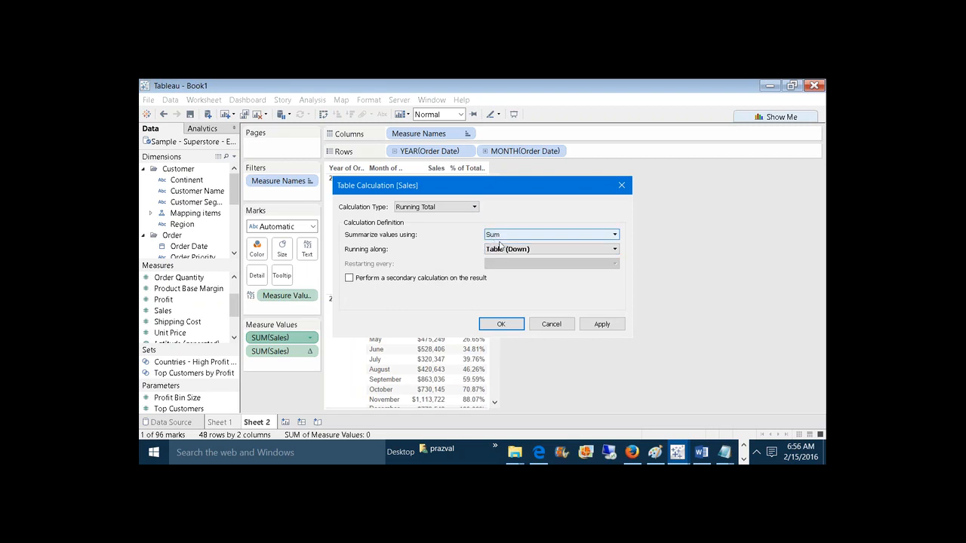
pyautogui.click(601, 325)
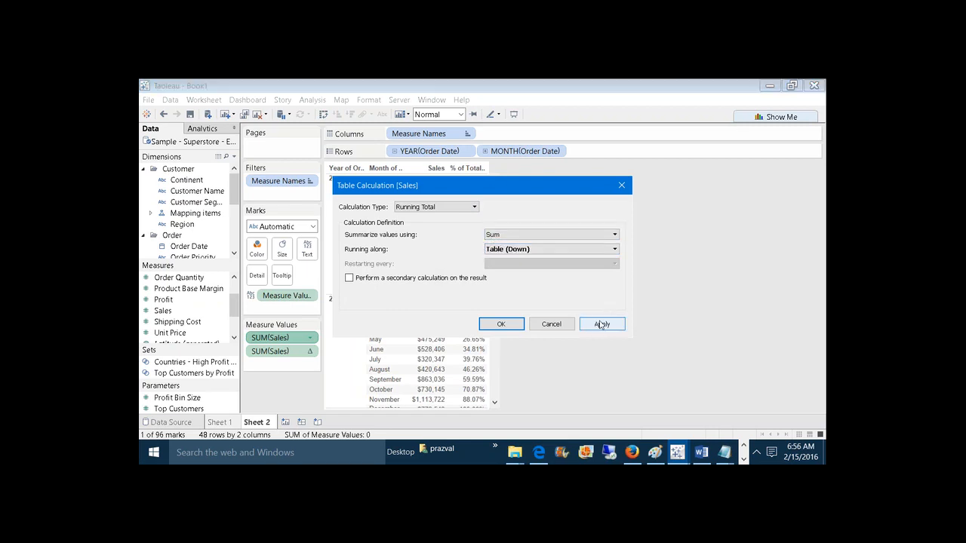
pyautogui.click(602, 325)
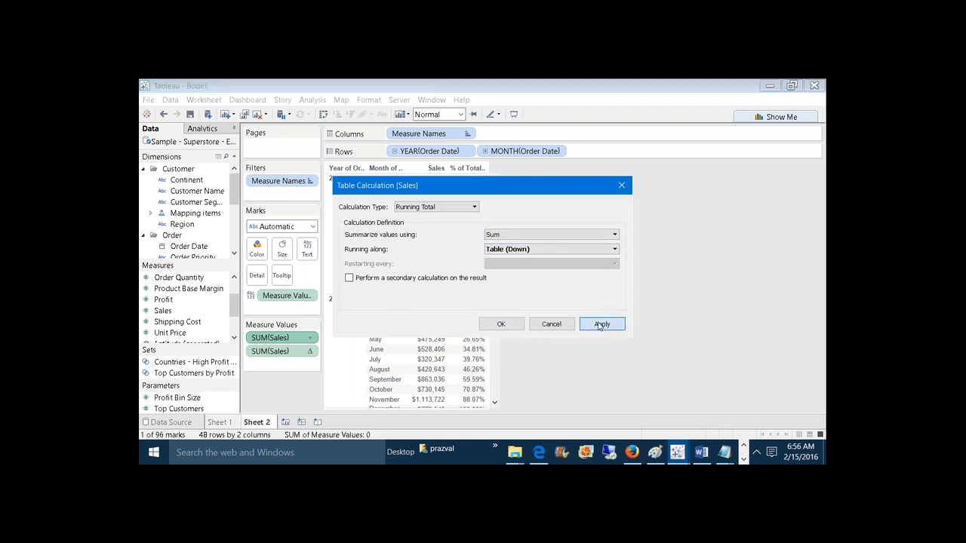
pyautogui.click(504, 325)
# Place the table-wide running sum after the percent-of-total column and insert the plain Sales measure between them
pyautogui.moveTo(305, 339); pyautogui.dragTo(300, 354)
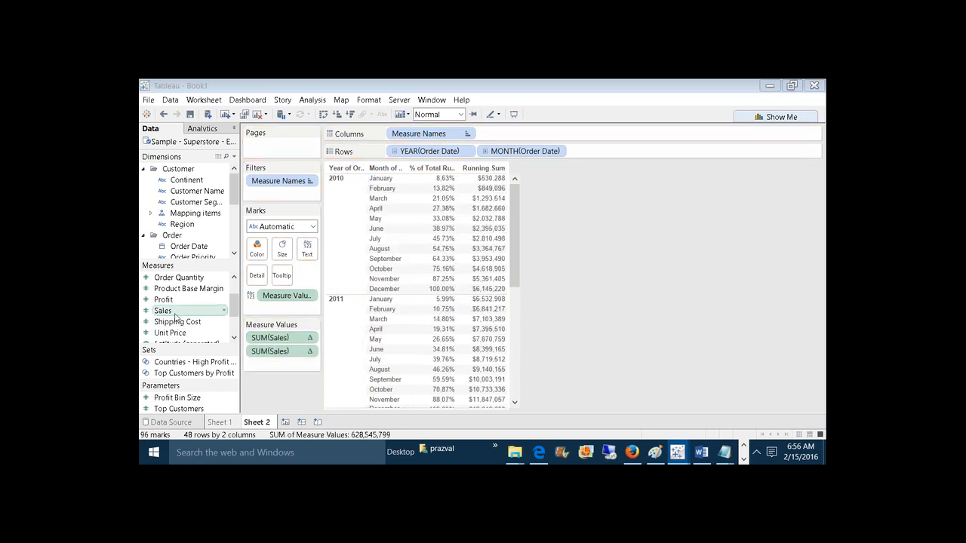
pyautogui.moveTo(176, 317); pyautogui.dragTo(283, 347)
# Examine the running sum of Sales across the whole table, checking December 2013 and December 2012, and dismiss the Firefox update notice
pyautogui.scroll(-3, 592, 329)
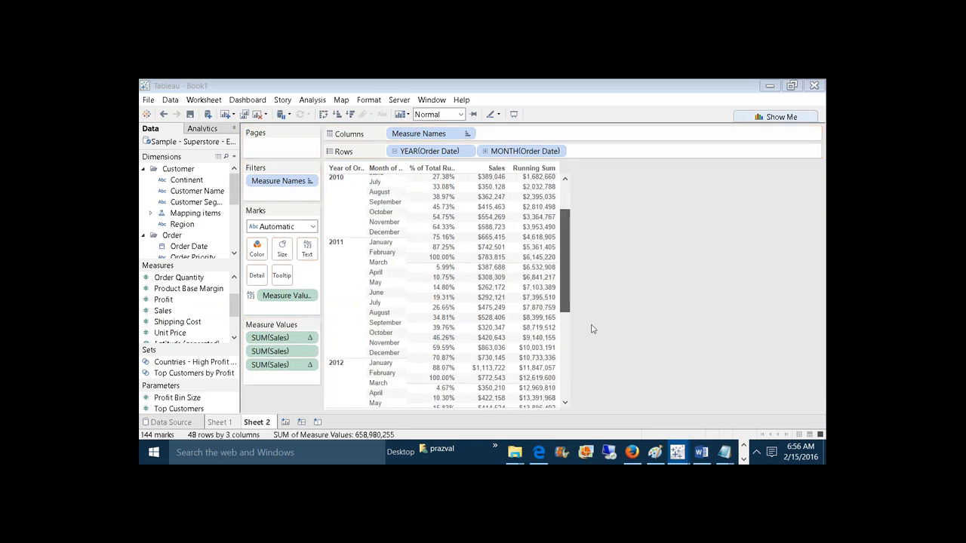
pyautogui.scroll(-5, 591, 340)
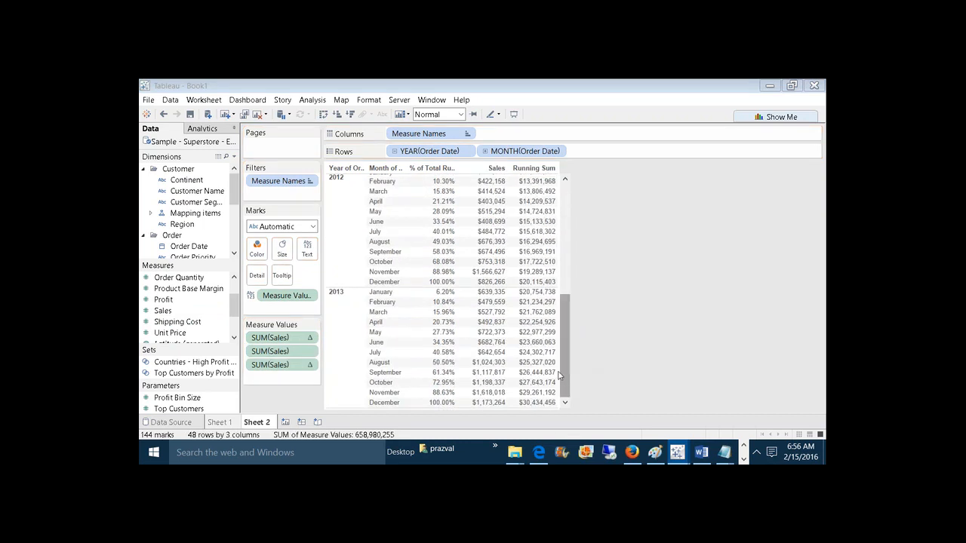
pyautogui.moveTo(538, 403)
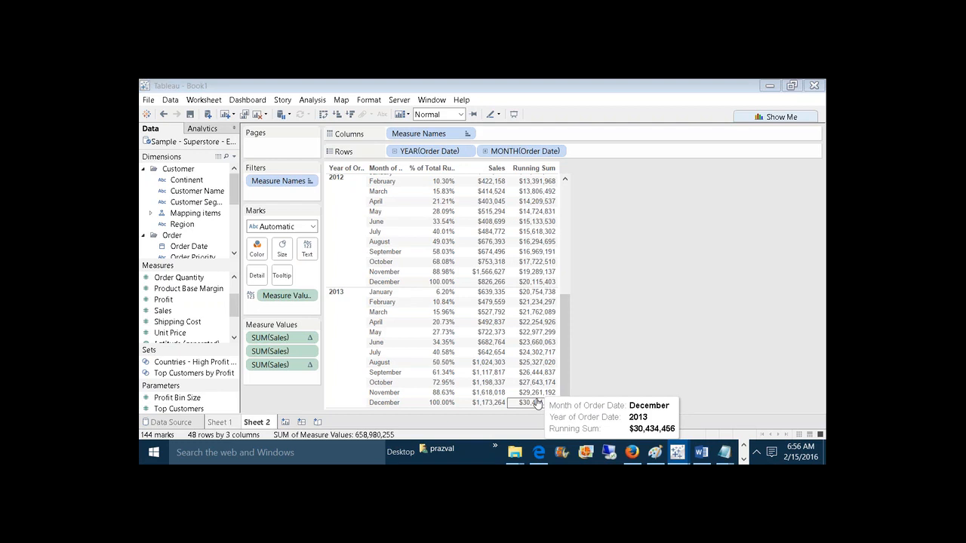
pyautogui.click(538, 403)
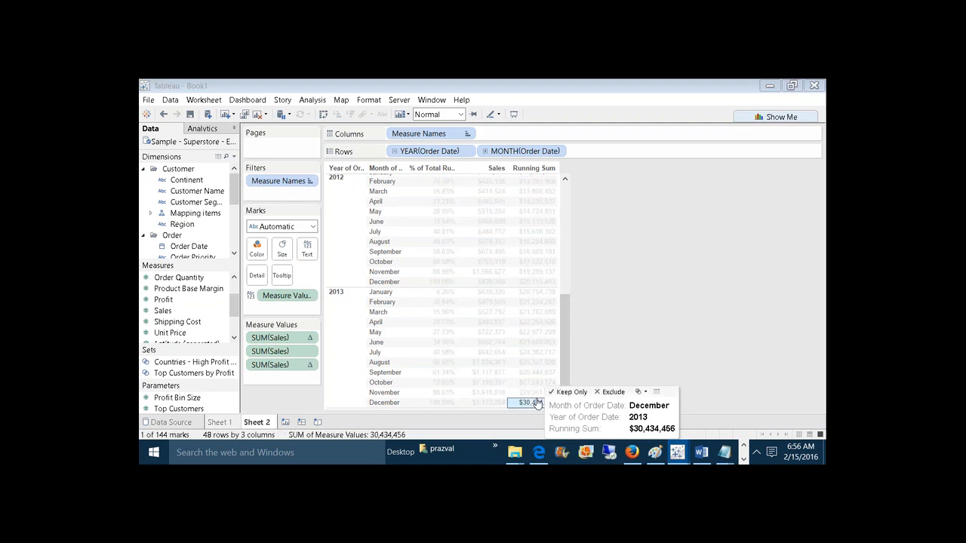
pyautogui.click(638, 351)
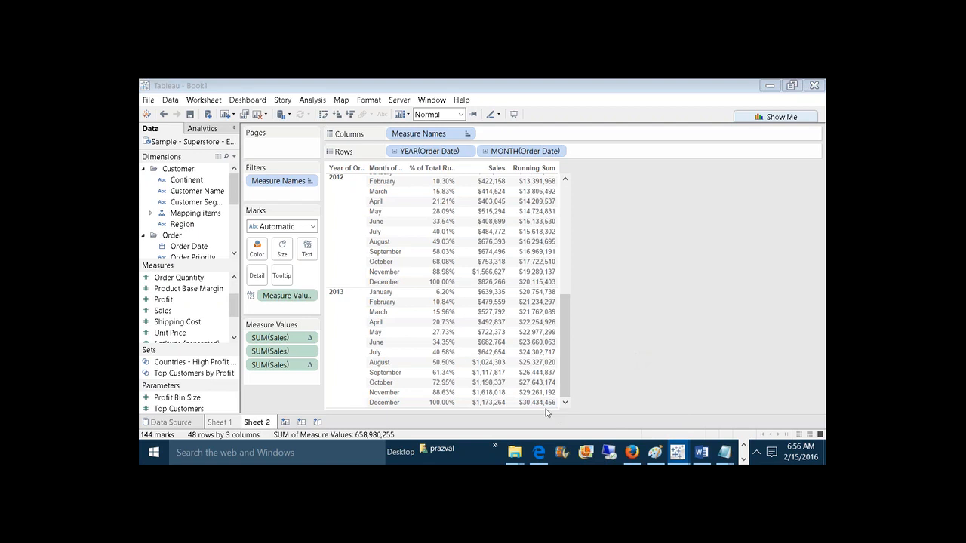
pyautogui.click(545, 406)
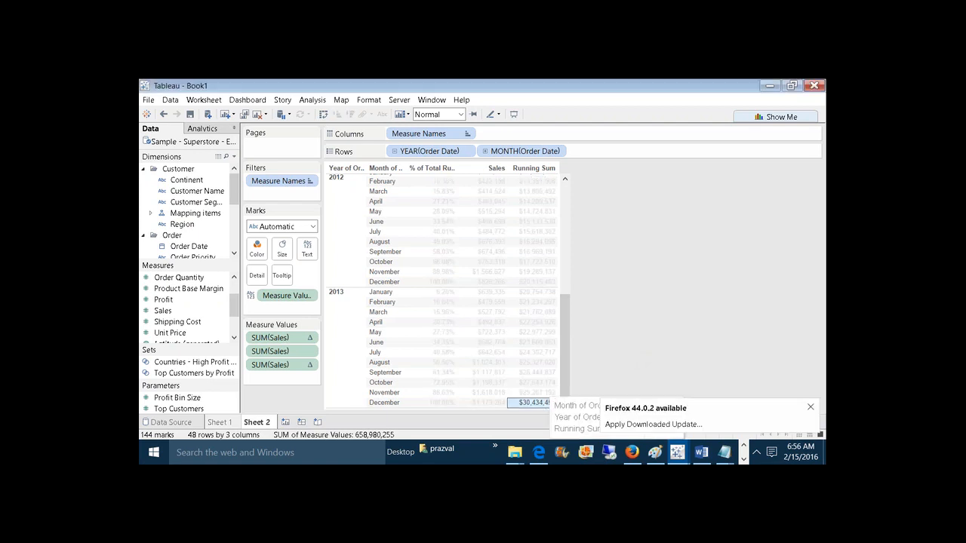
pyautogui.click(654, 360)
pyautogui.click(811, 408)
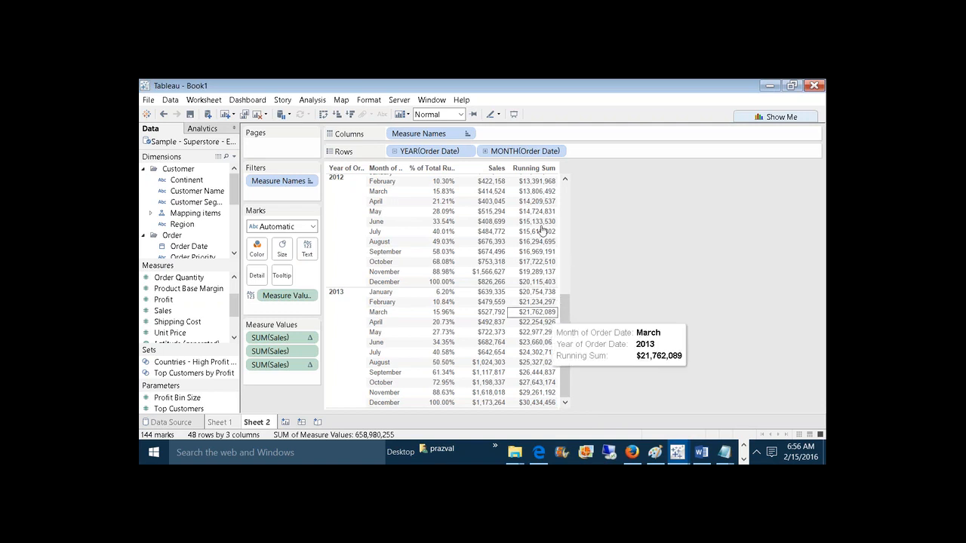
pyautogui.click(542, 283)
pyautogui.click(599, 252)
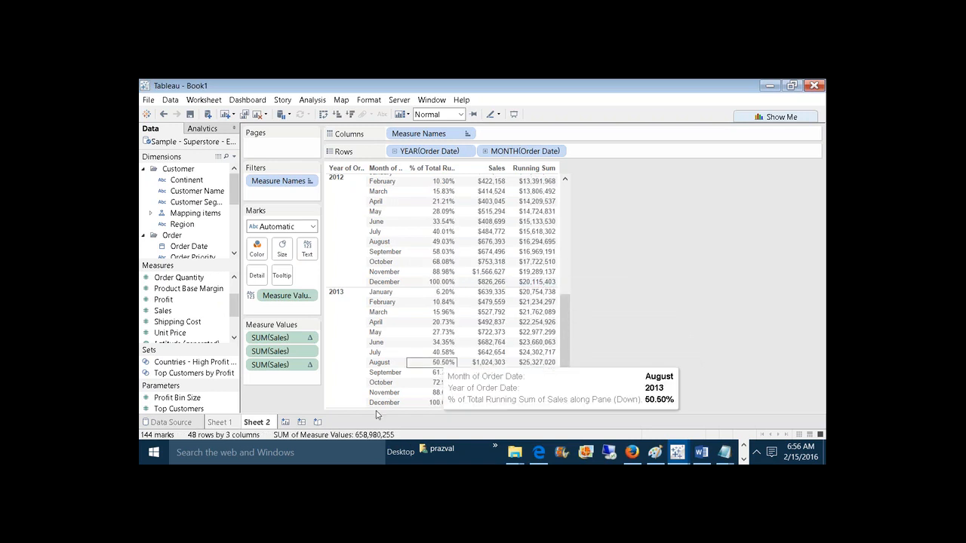
pyautogui.rightClick(282, 352)
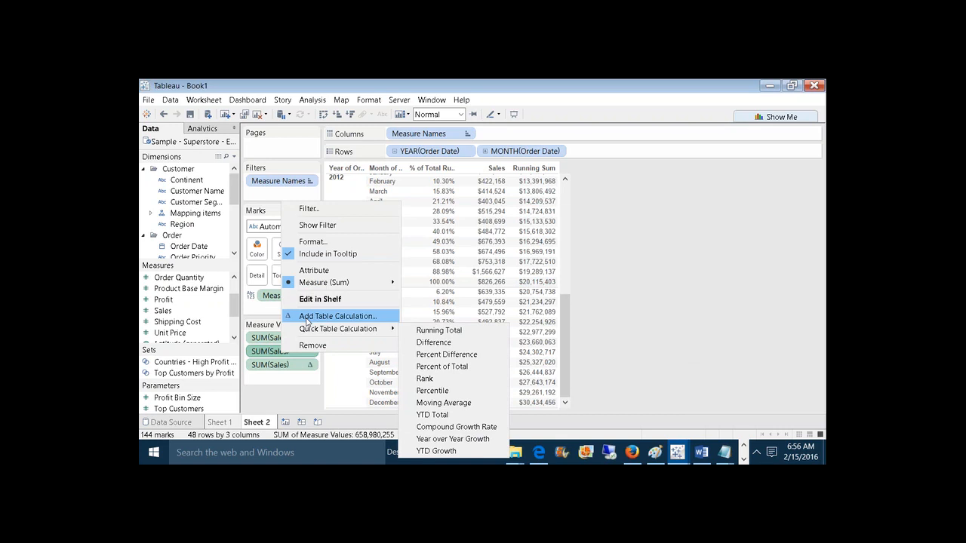
pyautogui.click(307, 317)
pyautogui.click(420, 207)
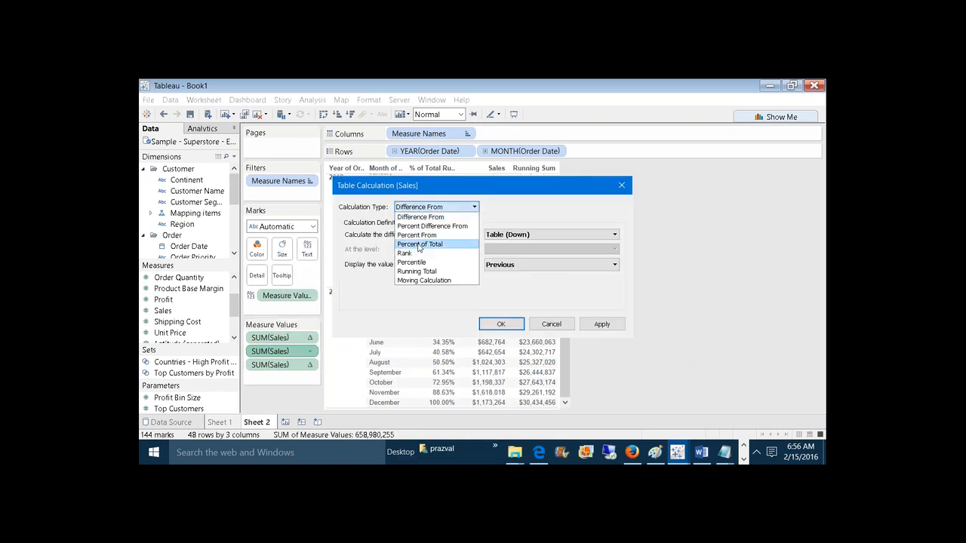
pyautogui.click(420, 244)
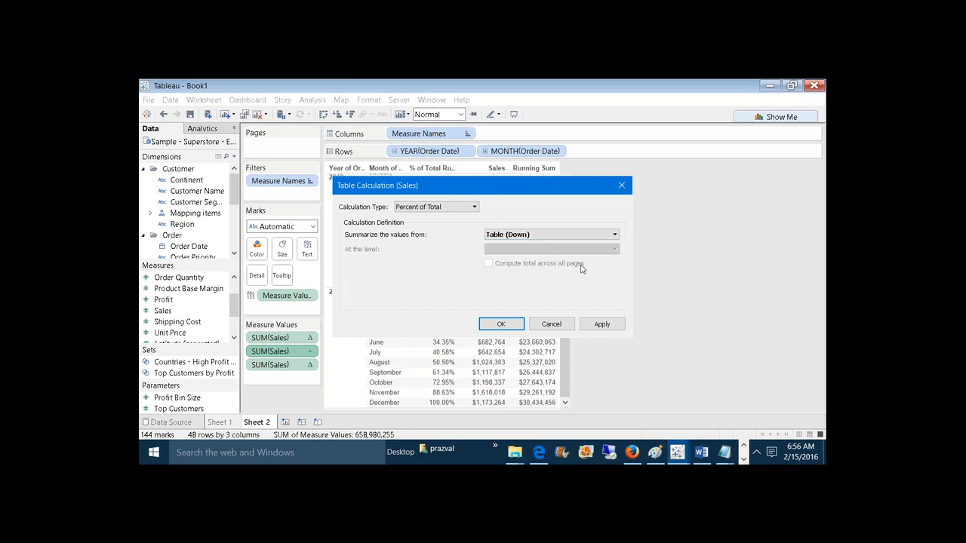
pyautogui.click(469, 209)
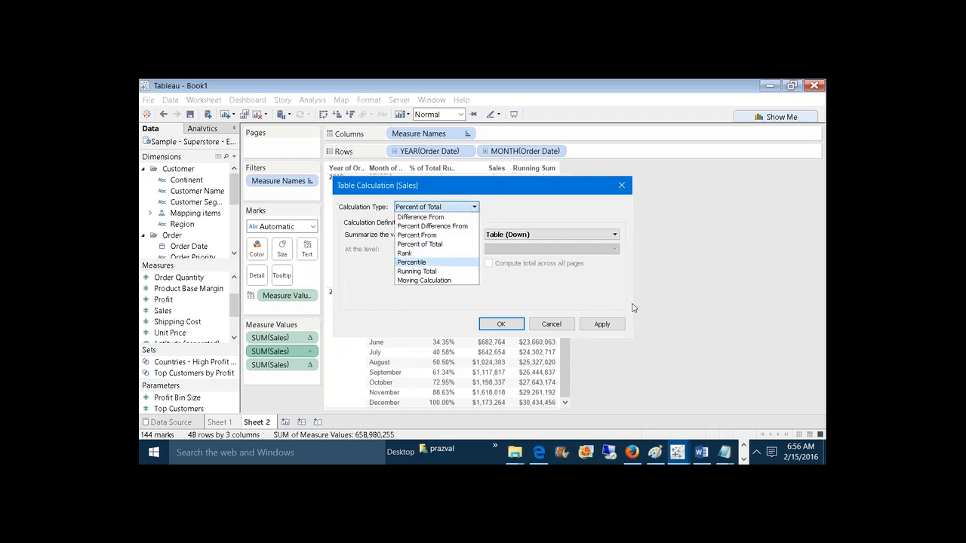
pyautogui.click(570, 325)
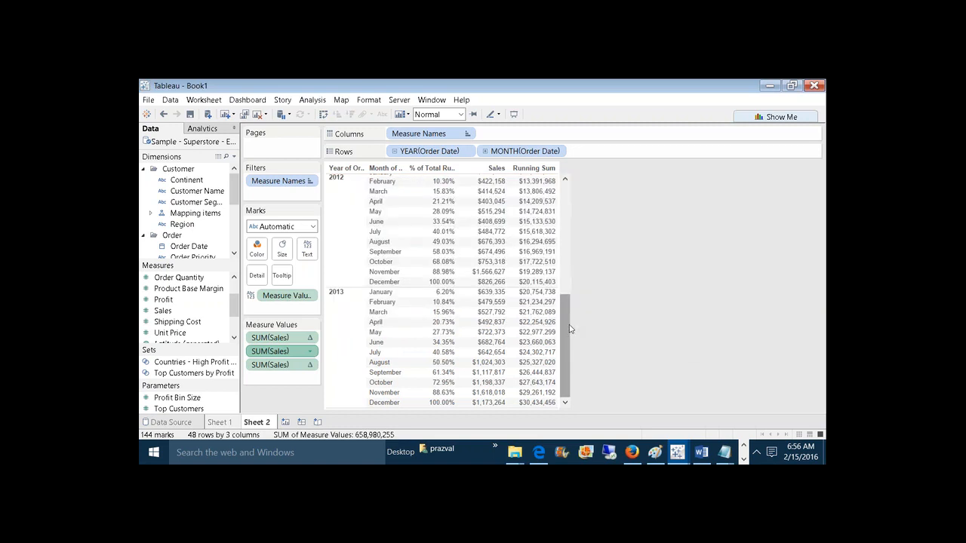
# Add a secondary Percent of Total calculation, summarized from Table (Down), to the table-wide running sum of Sales
pyautogui.rightClick(293, 369)
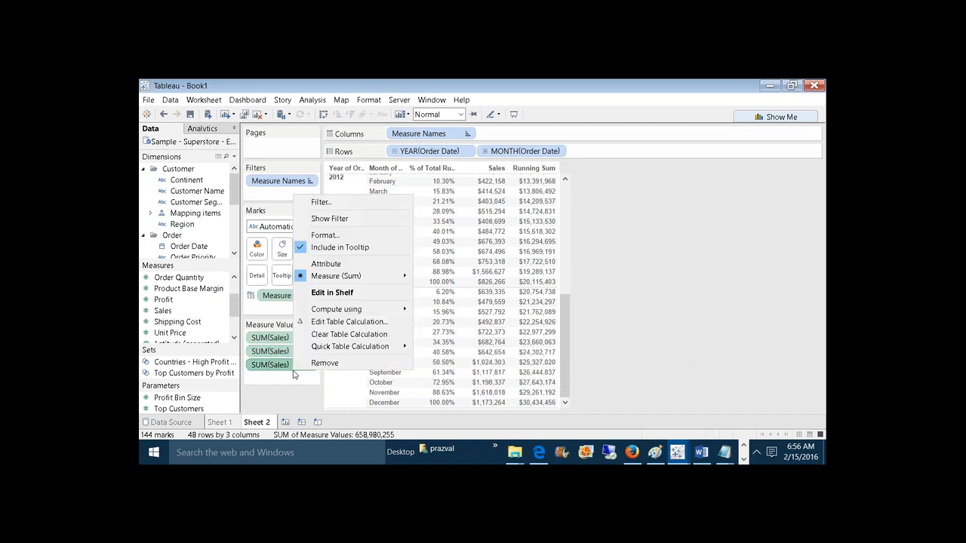
pyautogui.click(321, 324)
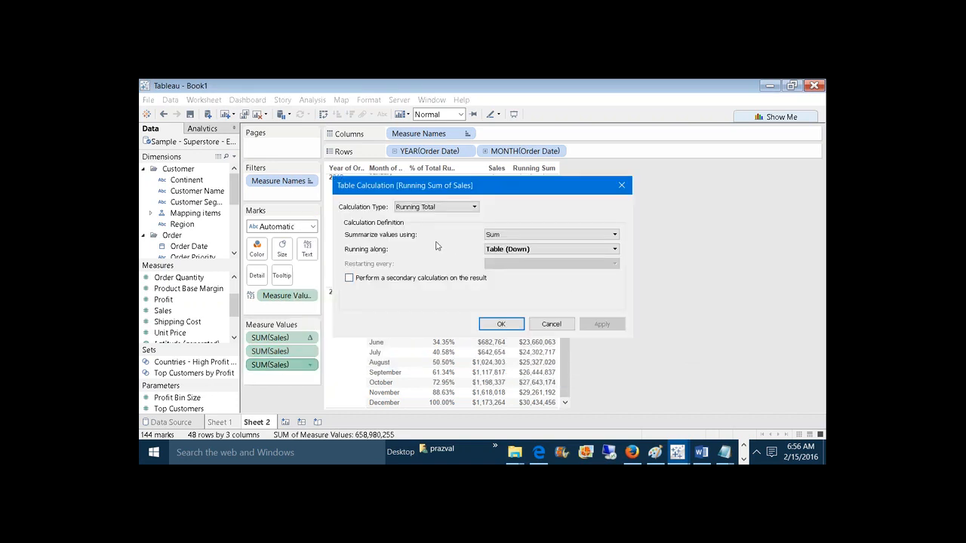
pyautogui.click(349, 278)
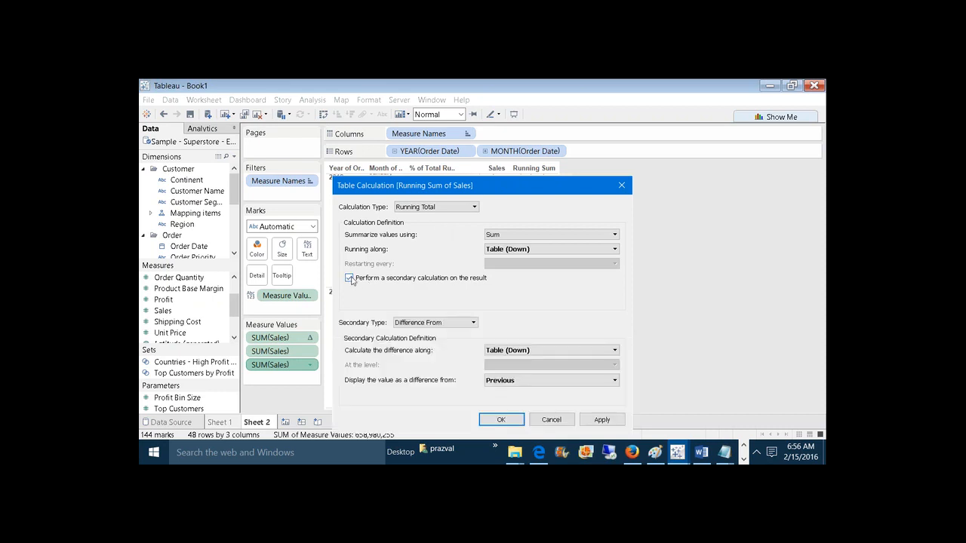
pyautogui.click(435, 323)
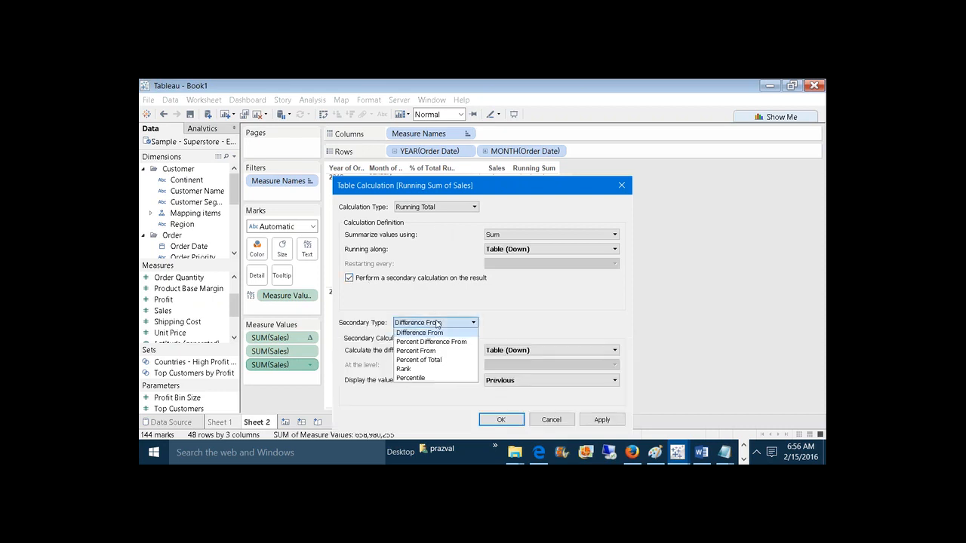
pyautogui.click(432, 360)
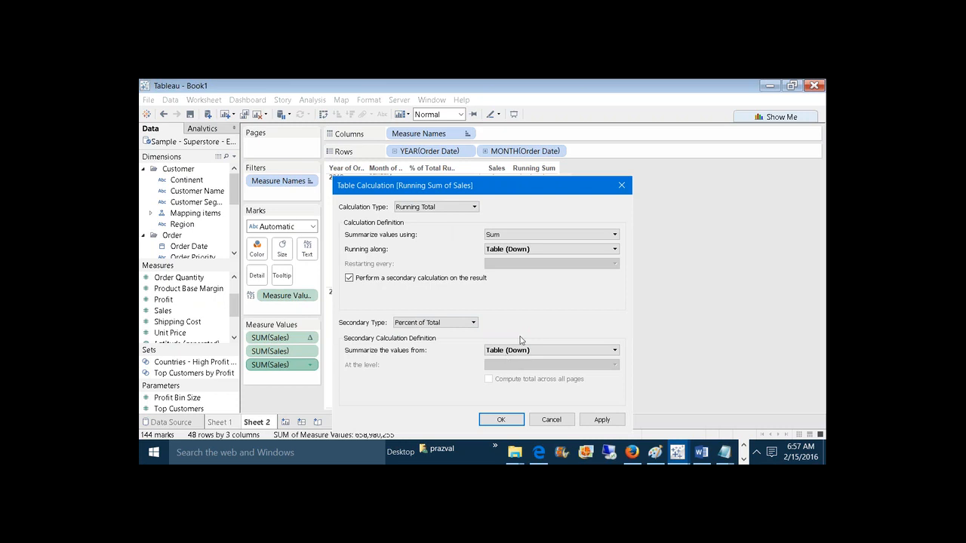
pyautogui.click(603, 419)
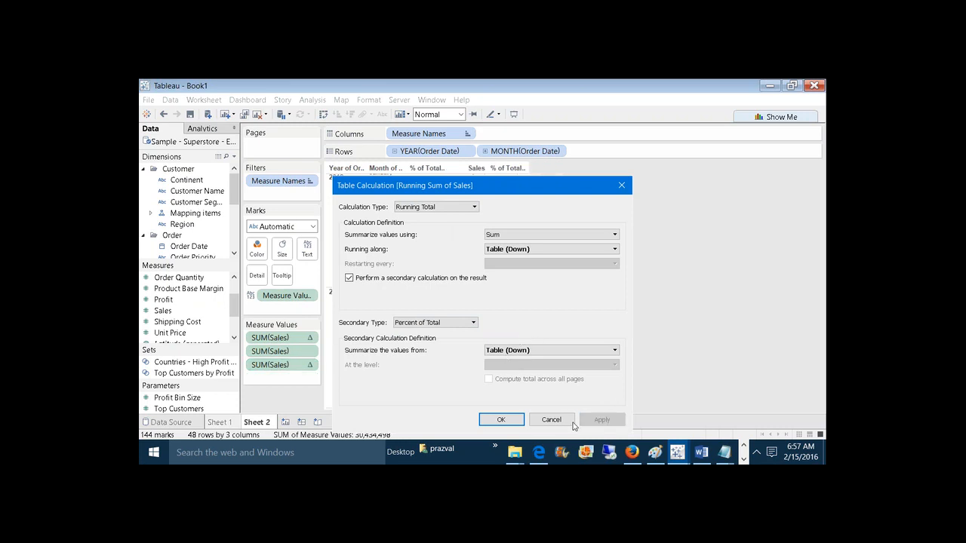
pyautogui.click(521, 421)
pyautogui.scroll(5, 533, 349)
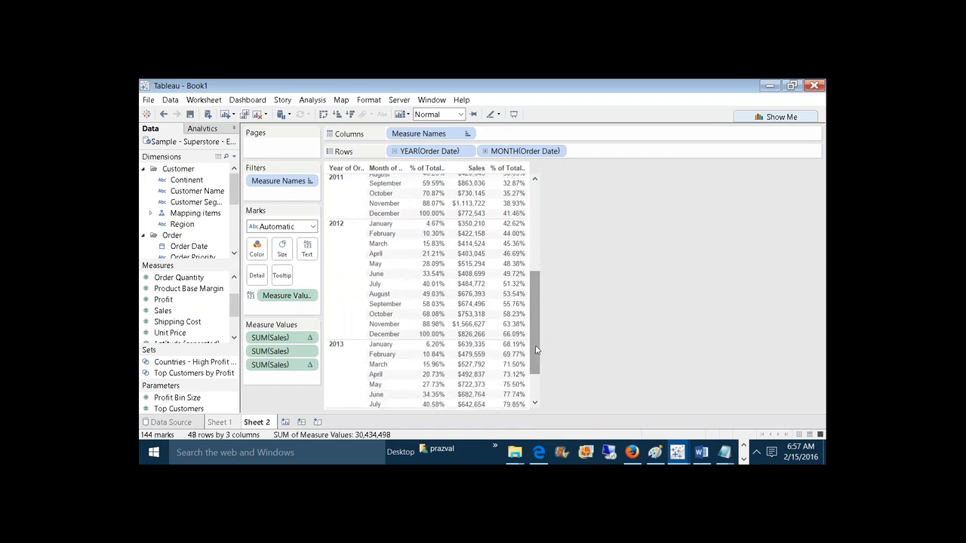
# Compare the yearly and table-wide percent-of-total columns, checking December 2012, December 2013, the 2011 months and August 2013
pyautogui.moveTo(517, 341)
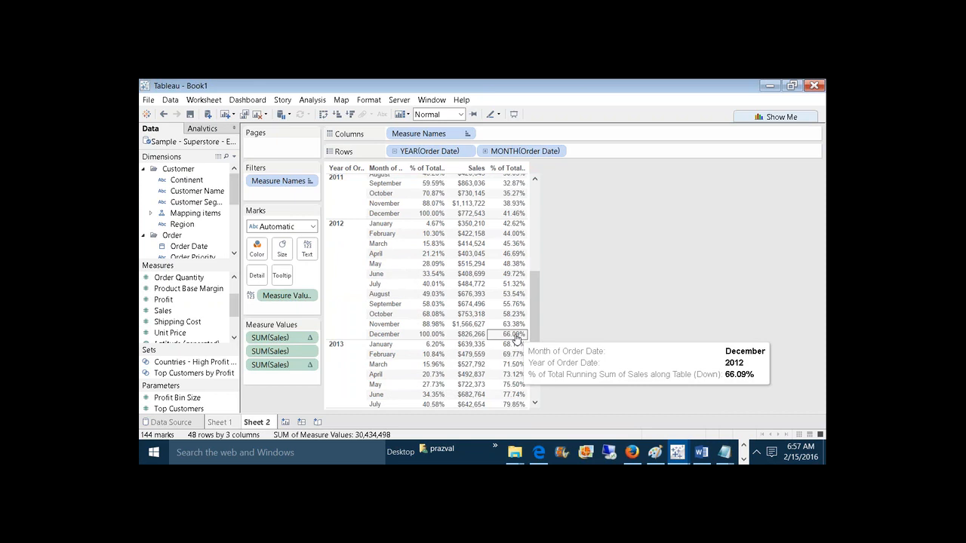
pyautogui.moveTo(532, 317); pyautogui.dragTo(535, 351)
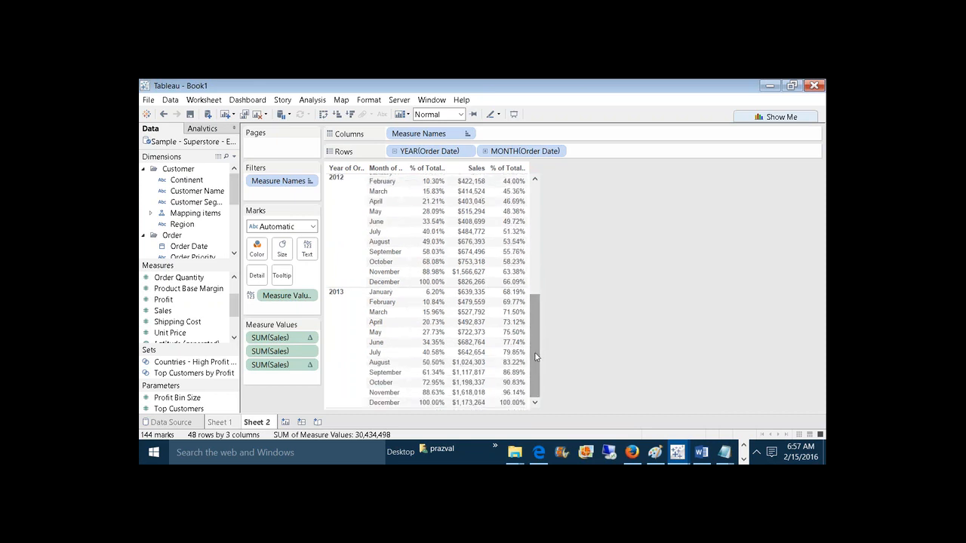
pyautogui.click(511, 407)
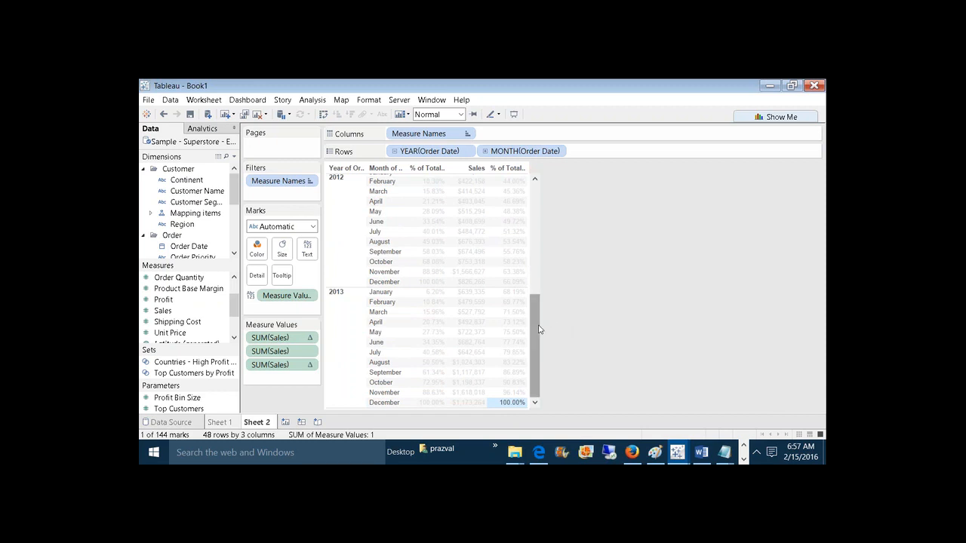
pyautogui.click(536, 285)
pyautogui.moveTo(469, 305)
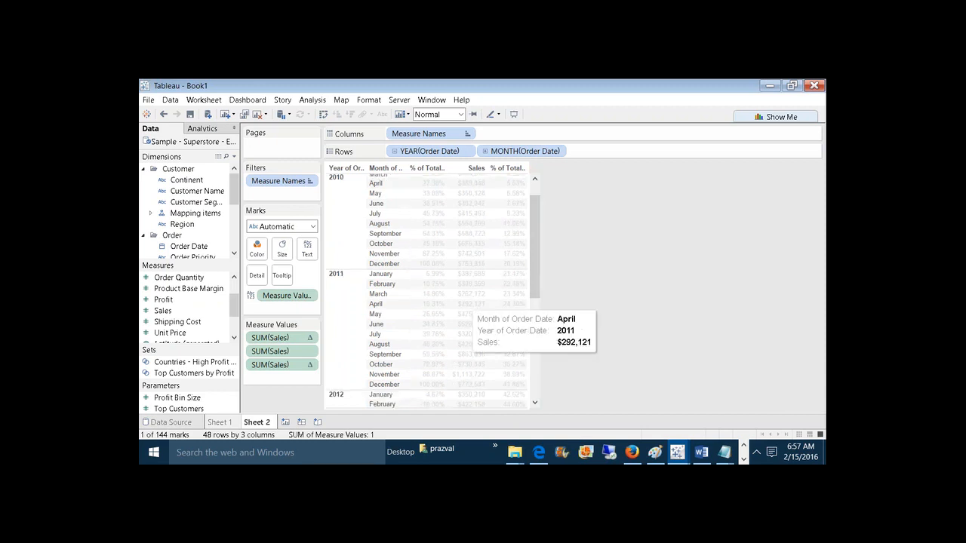
pyautogui.click(355, 317)
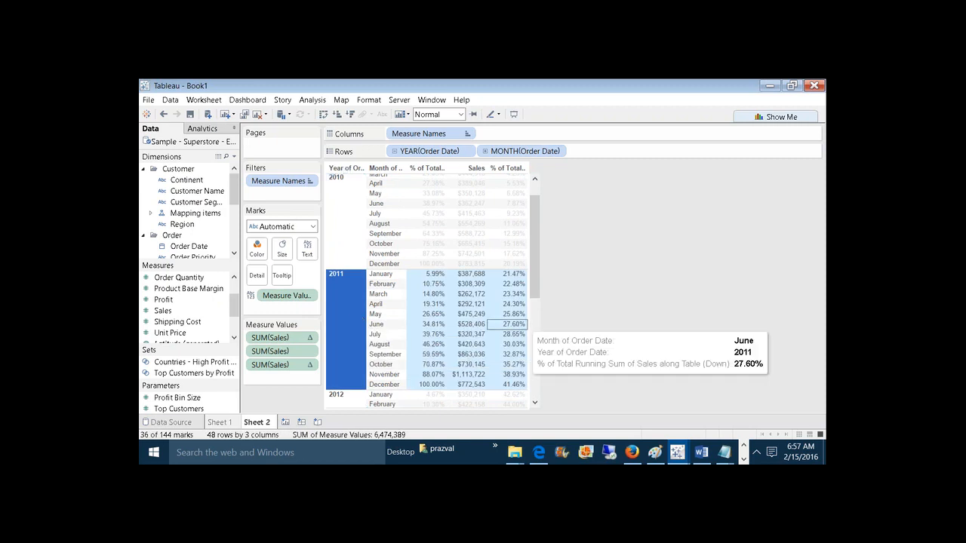
pyautogui.click(507, 325)
pyautogui.click(541, 328)
pyautogui.moveTo(434, 373)
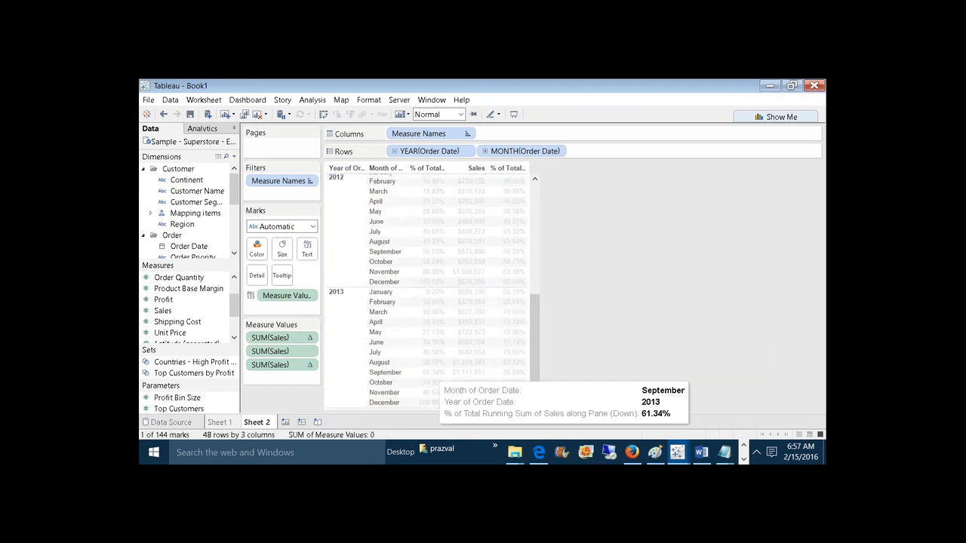
pyautogui.click(381, 364)
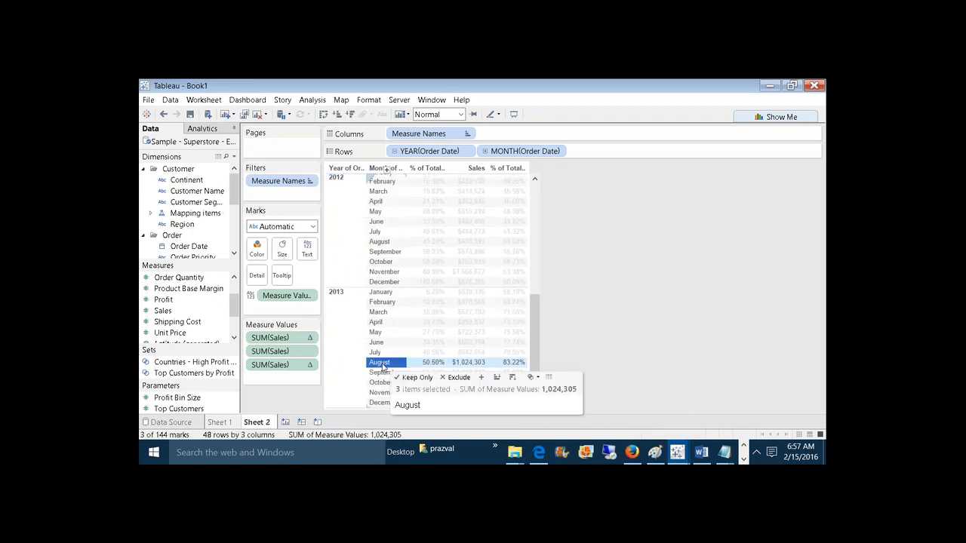
pyautogui.moveTo(507, 332)
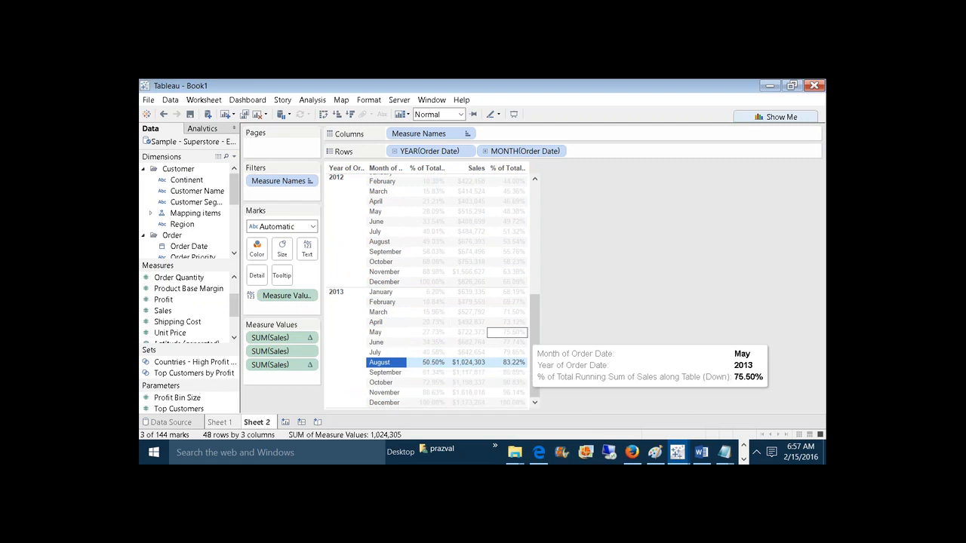
pyautogui.moveTo(517, 352)
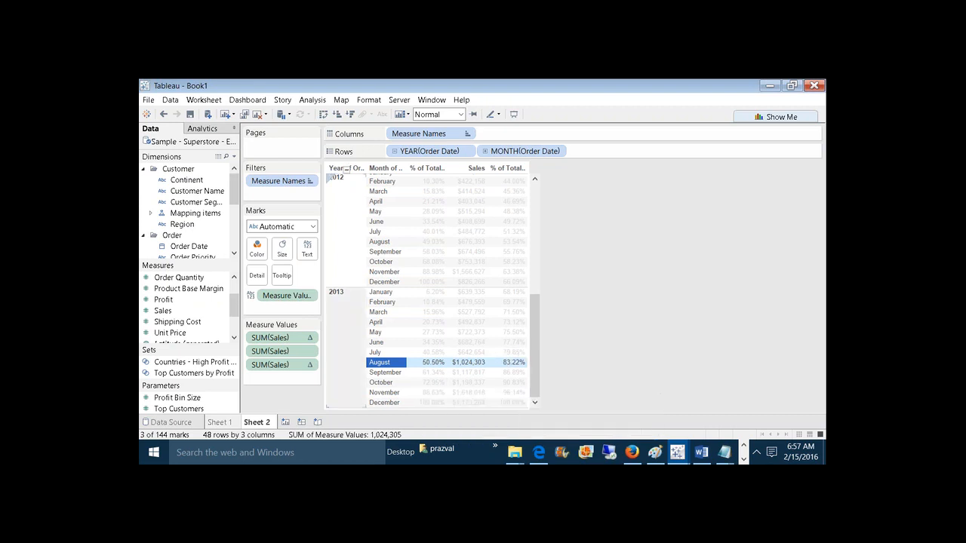
# Create a new worksheet with Continent across the columns and the year of Order Date followed by Customer Segment in the rows
pyautogui.click(285, 422)
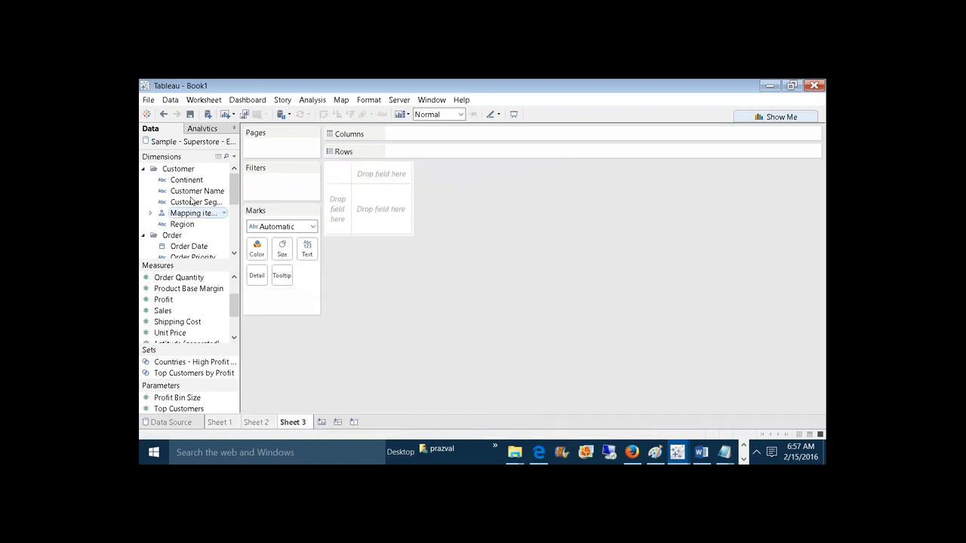
pyautogui.moveTo(186, 180); pyautogui.dragTo(414, 136)
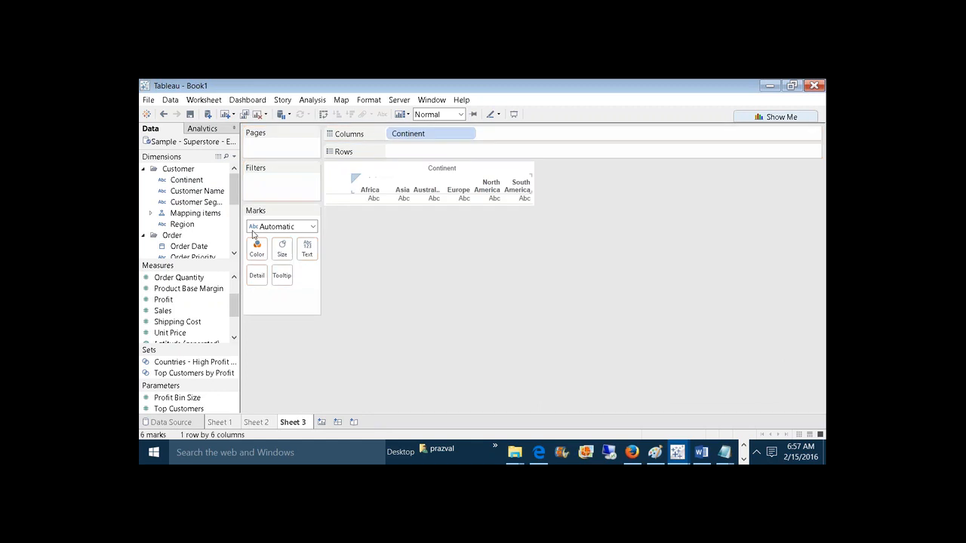
pyautogui.moveTo(198, 203); pyautogui.dragTo(462, 154)
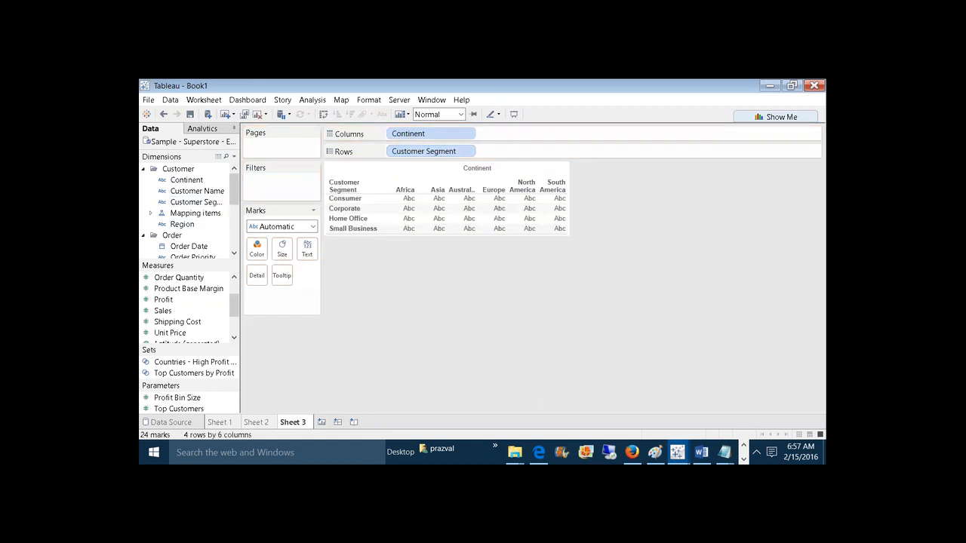
pyautogui.moveTo(189, 246); pyautogui.dragTo(396, 156)
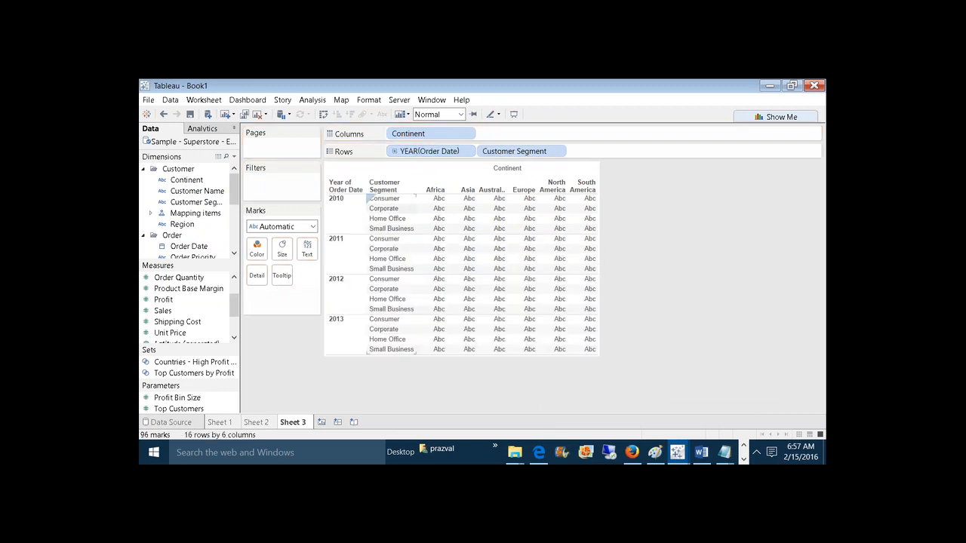
# Fill the table with Order Quantity as text and highlight the 2010 block
pyautogui.scroll(1, 233, 302)
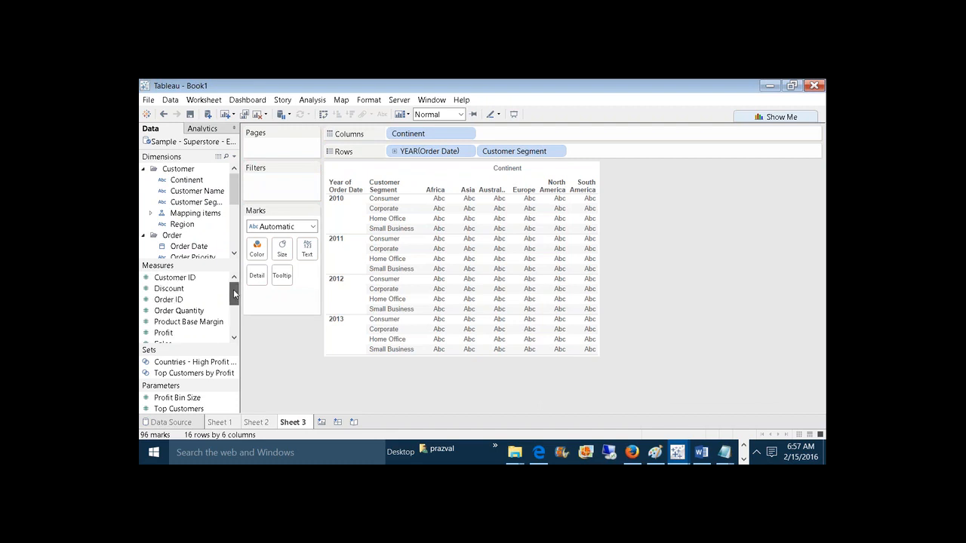
pyautogui.moveTo(179, 310); pyautogui.dragTo(305, 251)
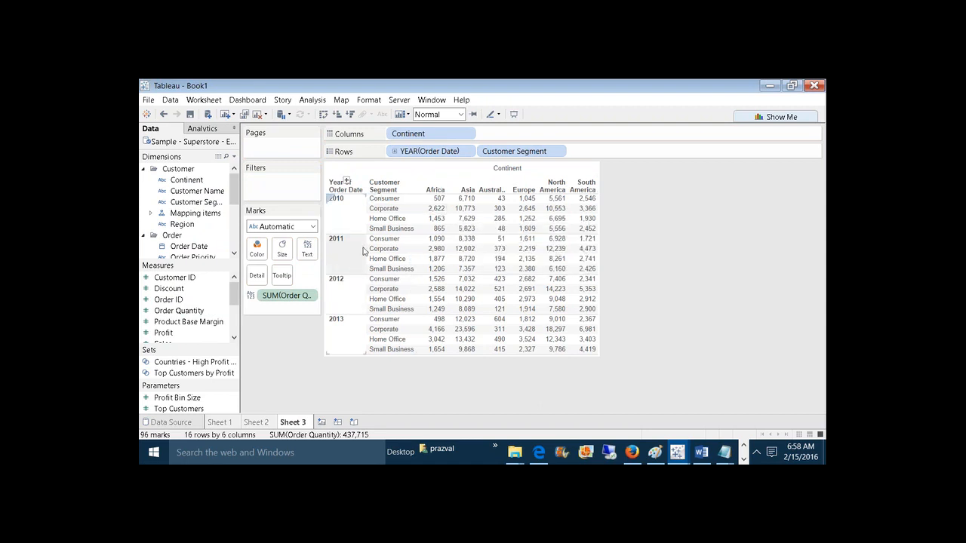
pyautogui.click(351, 217)
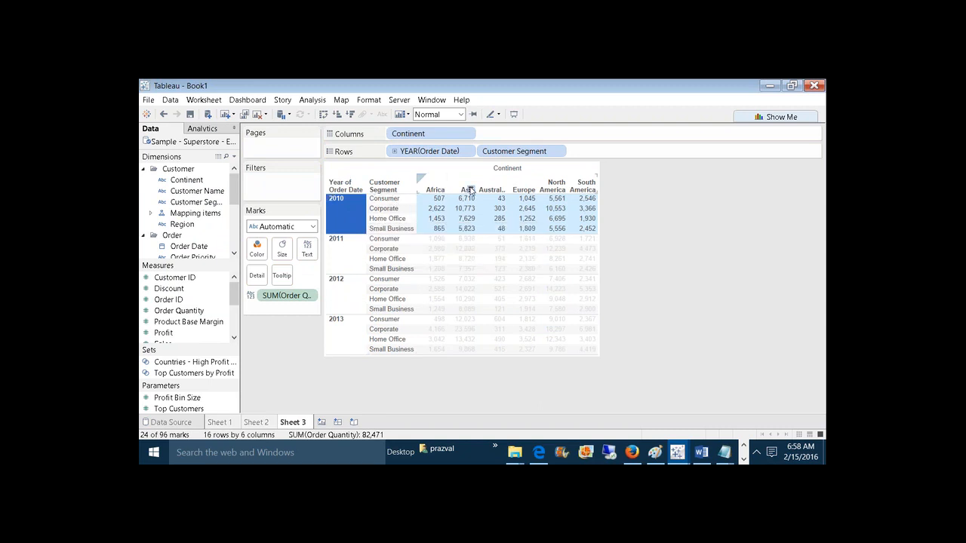
# Start a table calculation on SUM(Order Quantity) with the Running Total type and review its running directions against the table
pyautogui.rightClick(294, 298)
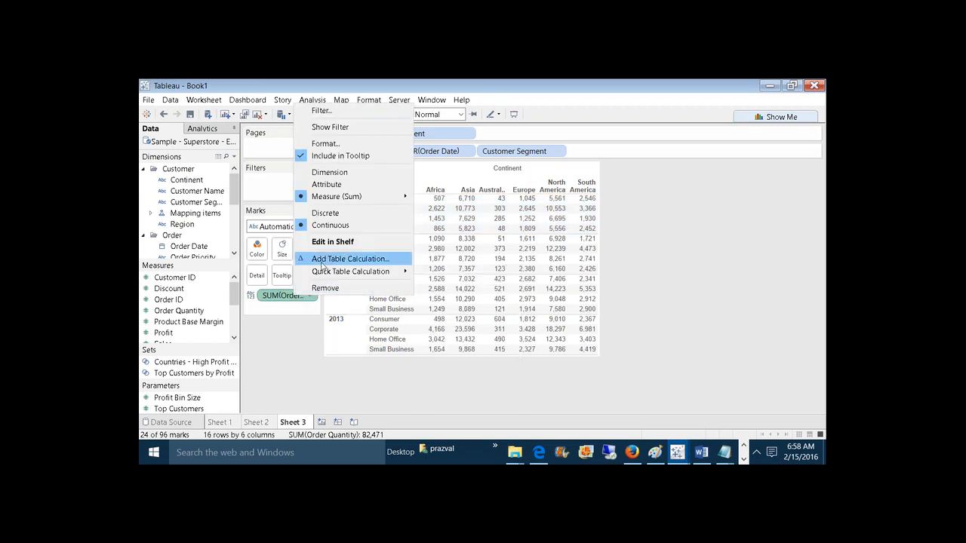
pyautogui.click(322, 266)
pyautogui.click(434, 207)
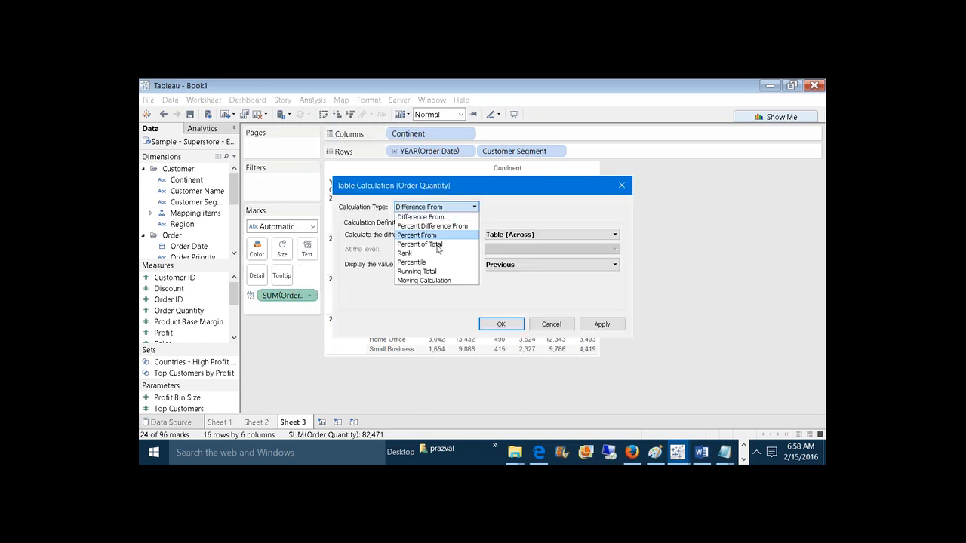
pyautogui.click(436, 272)
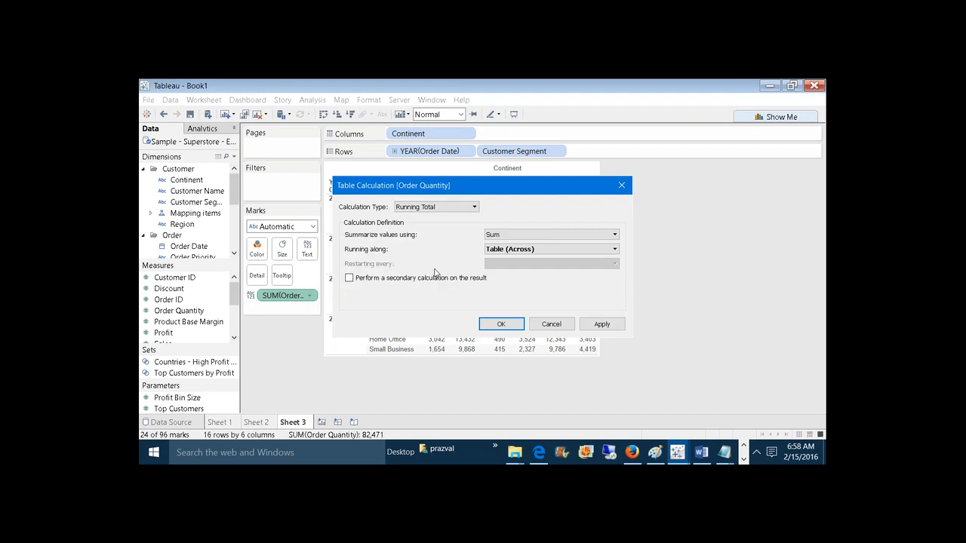
pyautogui.click(494, 251)
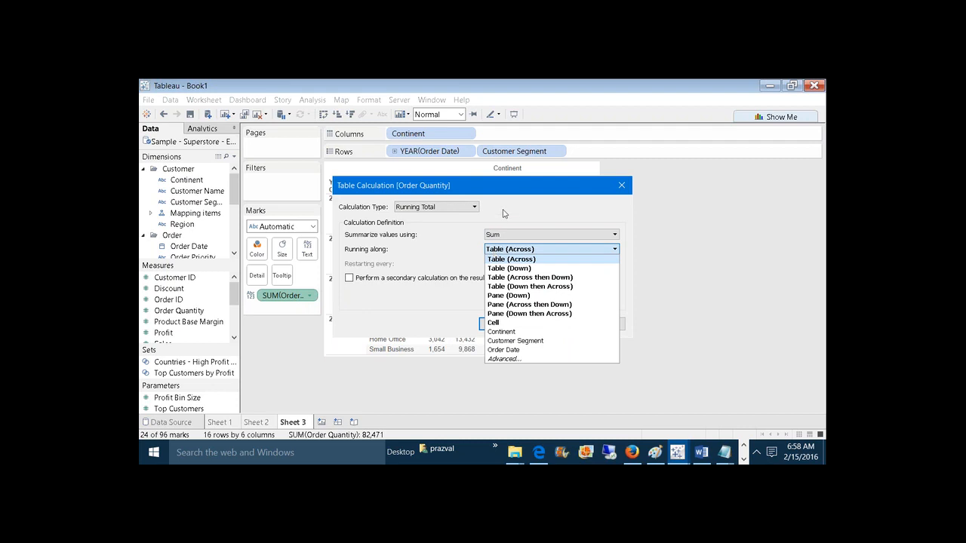
pyautogui.click(476, 193)
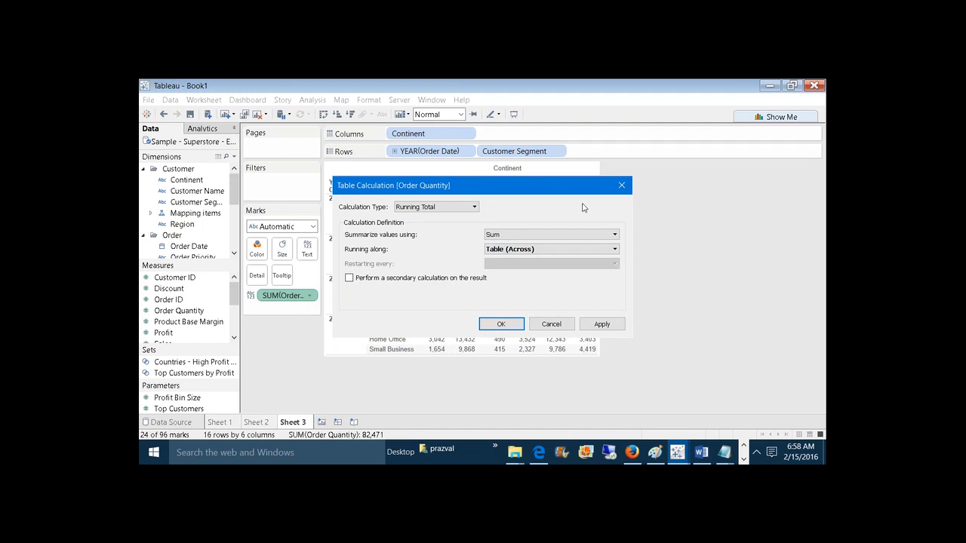
pyautogui.moveTo(544, 191); pyautogui.dragTo(780, 247)
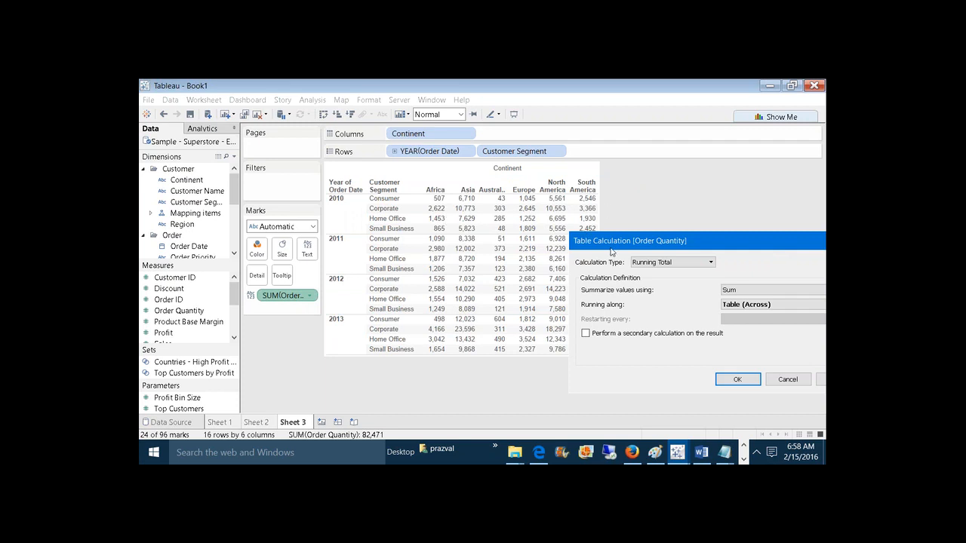
pyautogui.moveTo(613, 249); pyautogui.dragTo(412, 149)
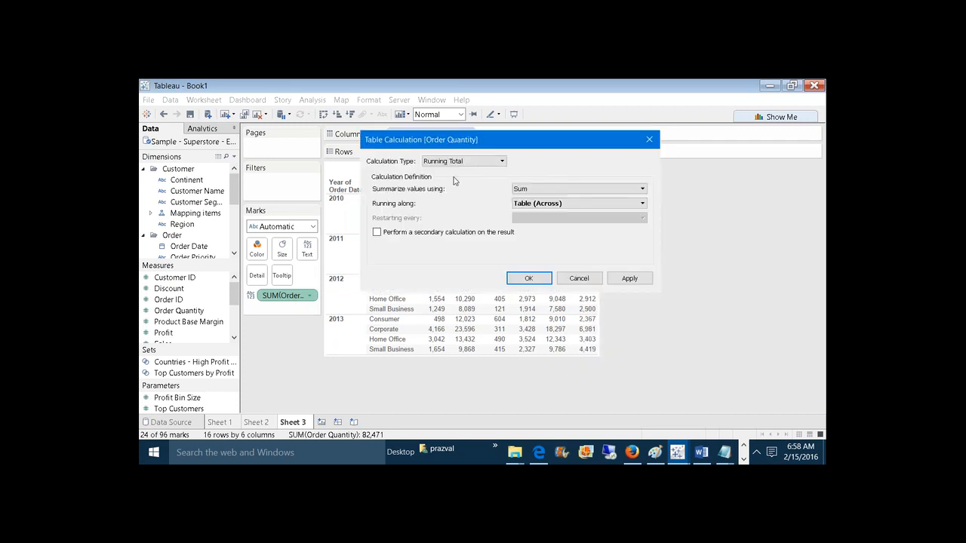
# Run the Order Quantity total, summarized using Sum, along Pane (Across then Down) and apply the calculation
pyautogui.click(519, 206)
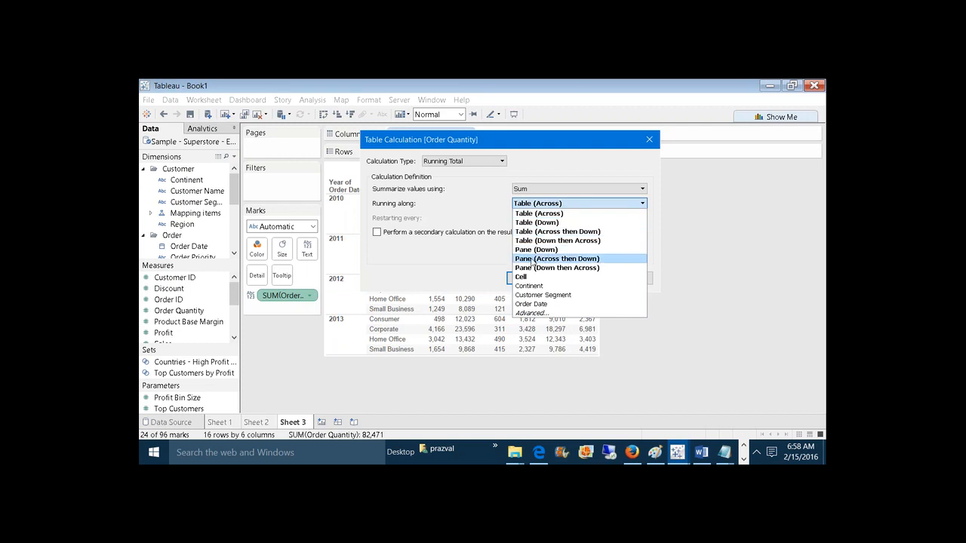
pyautogui.click(533, 259)
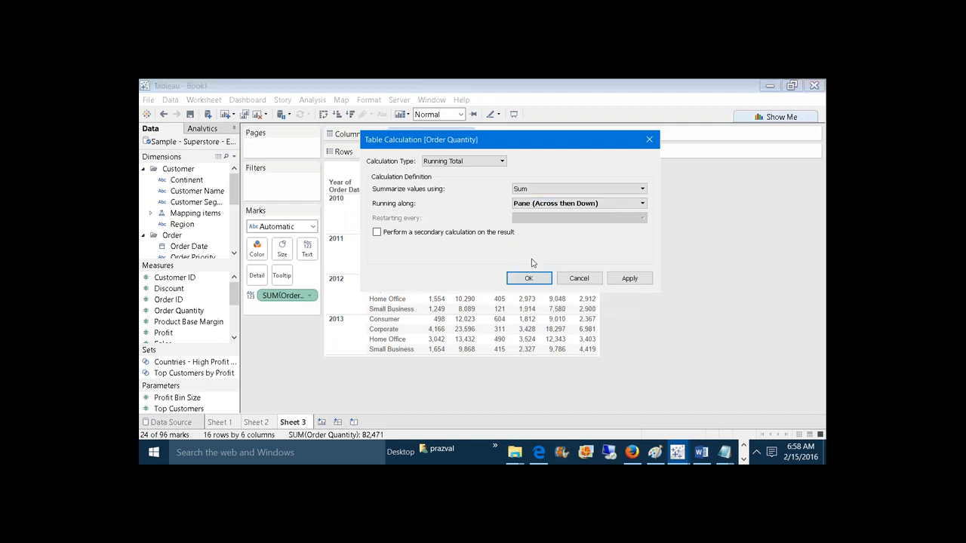
pyautogui.click(536, 206)
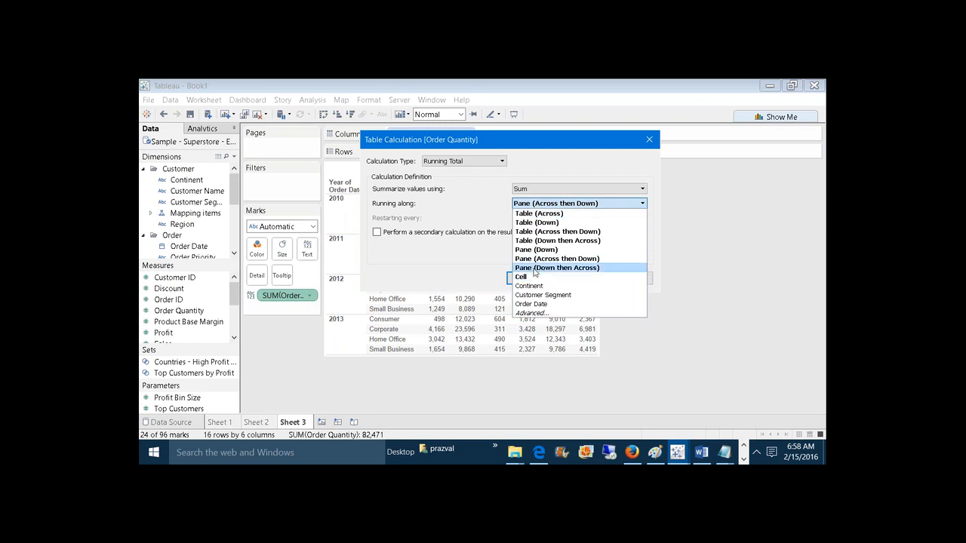
pyautogui.click(534, 259)
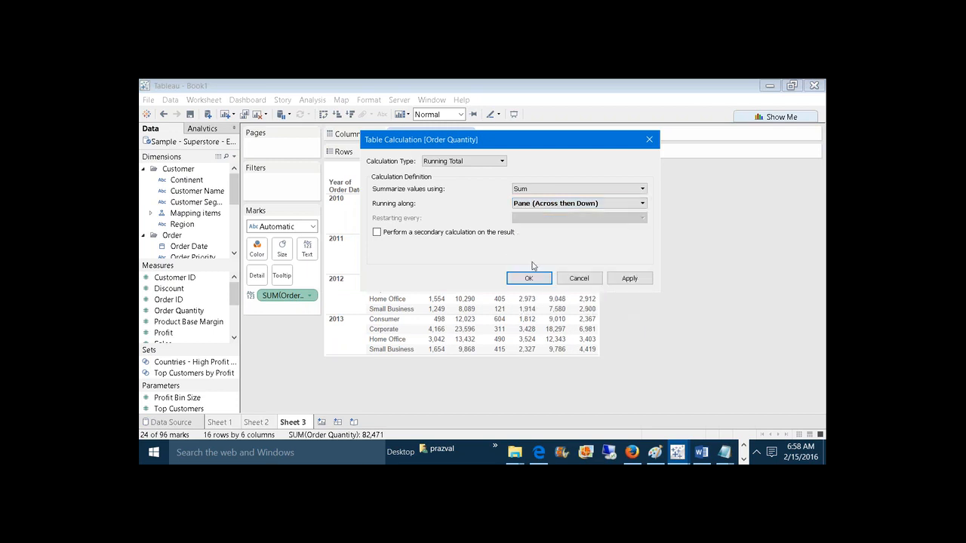
pyautogui.click(619, 279)
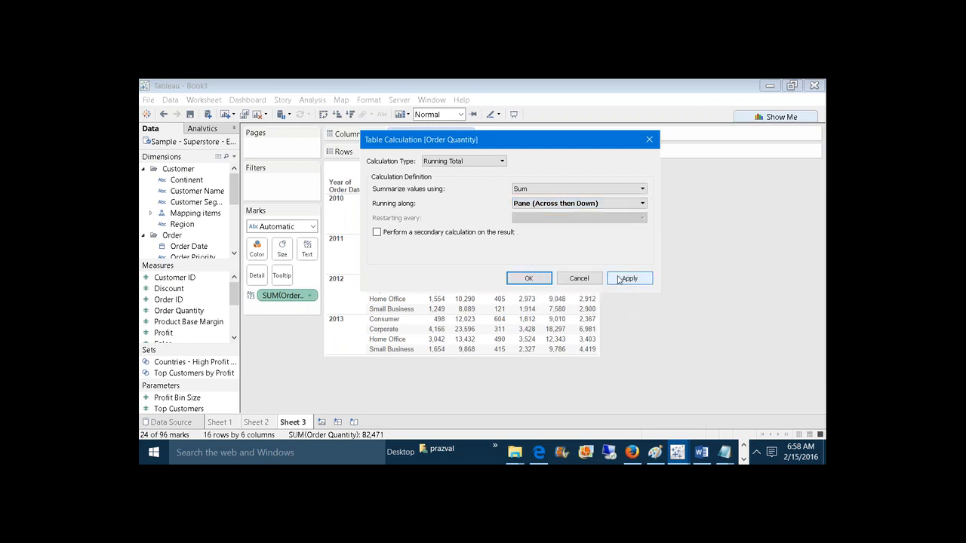
pyautogui.click(530, 280)
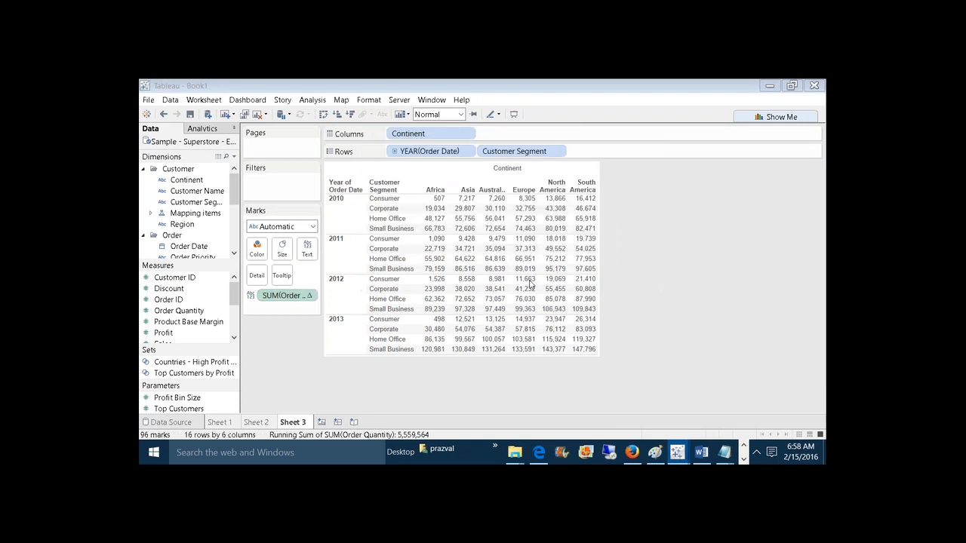
# Examine the Order Quantity running sum within each year, checking the 2010 block and the South America Small Business cells that end the panes
pyautogui.click(340, 199)
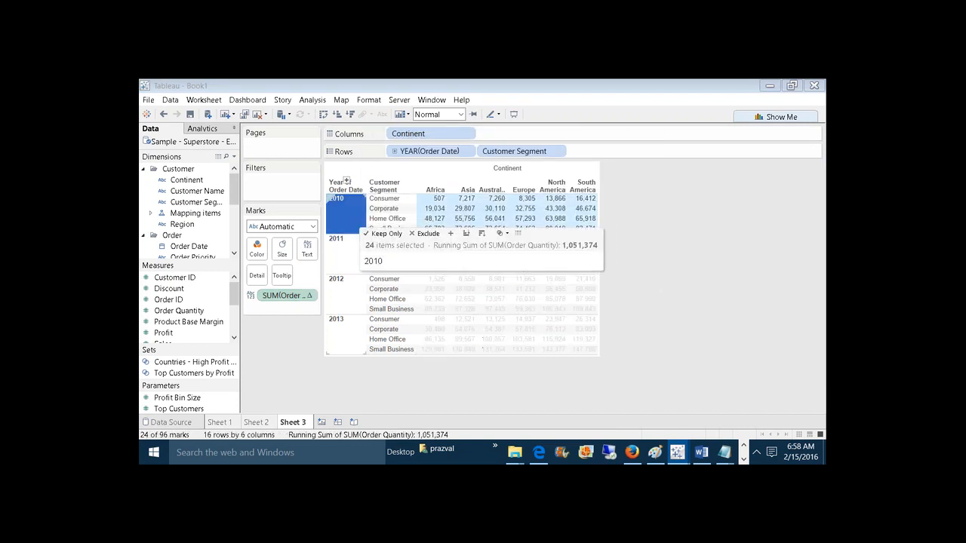
pyautogui.click(648, 244)
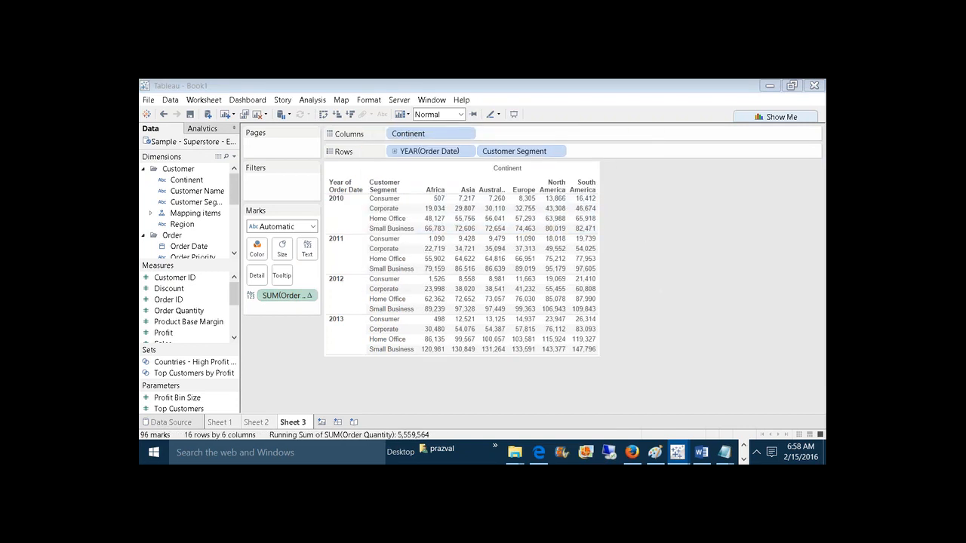
pyautogui.click(586, 235)
pyautogui.click(586, 235)
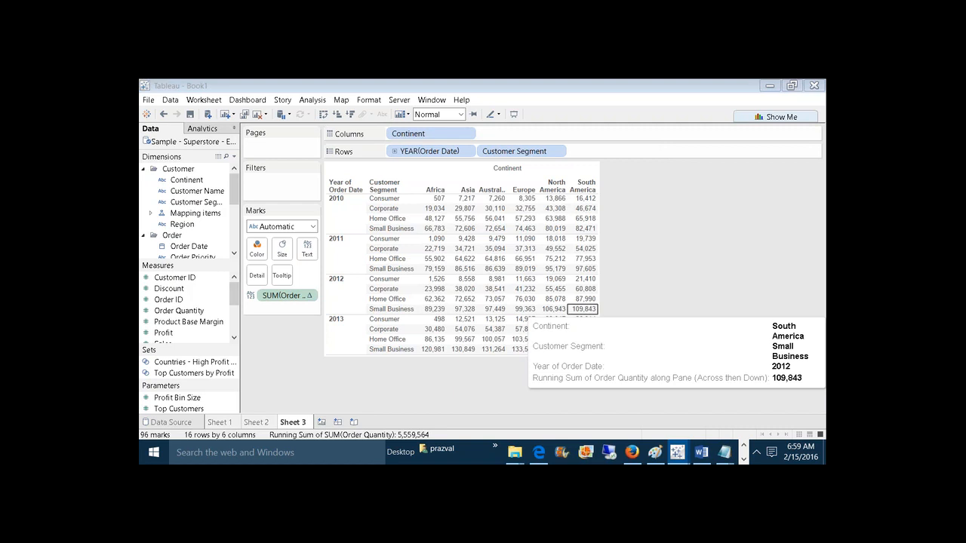
pyautogui.click(585, 309)
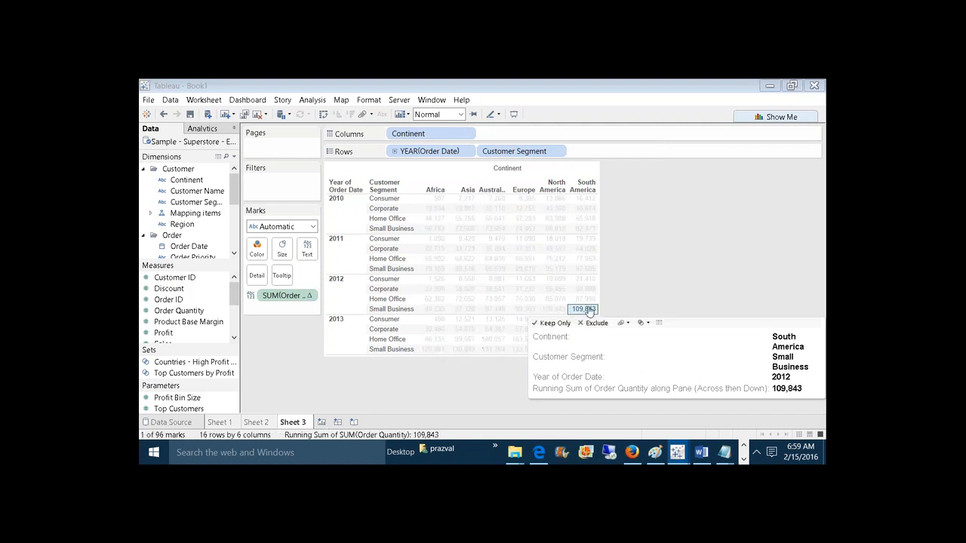
pyautogui.click(647, 284)
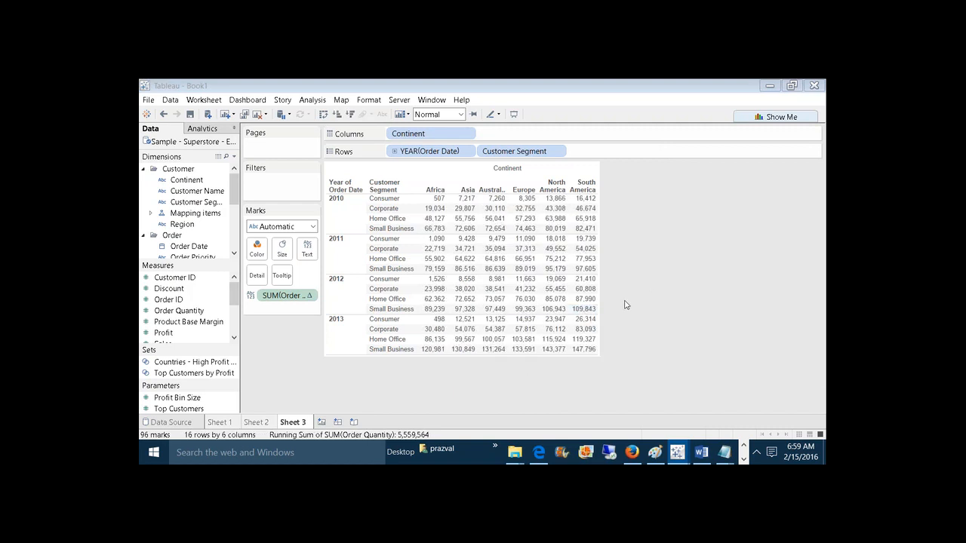
pyautogui.click(585, 350)
pyautogui.click(668, 280)
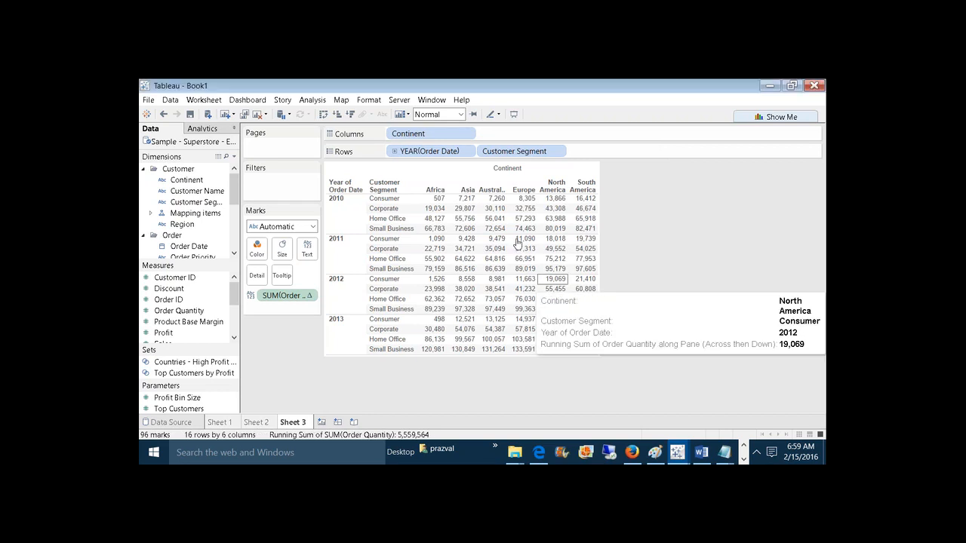
# Add a secondary Percent of Total calculation, summarized from Pane, to the Order Quantity running total and highlight the 2010 block
pyautogui.rightClick(286, 299)
pyautogui.click(332, 253)
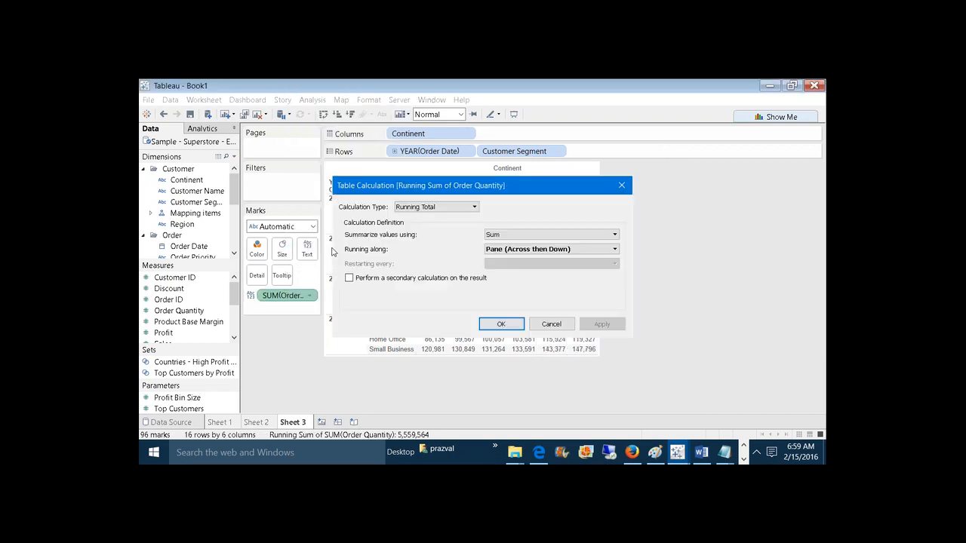
pyautogui.click(350, 279)
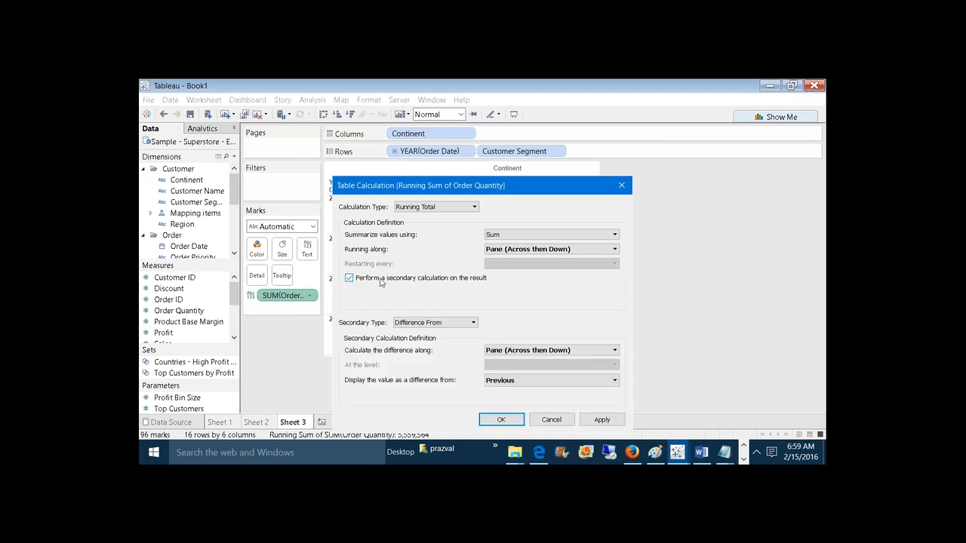
pyautogui.click(446, 323)
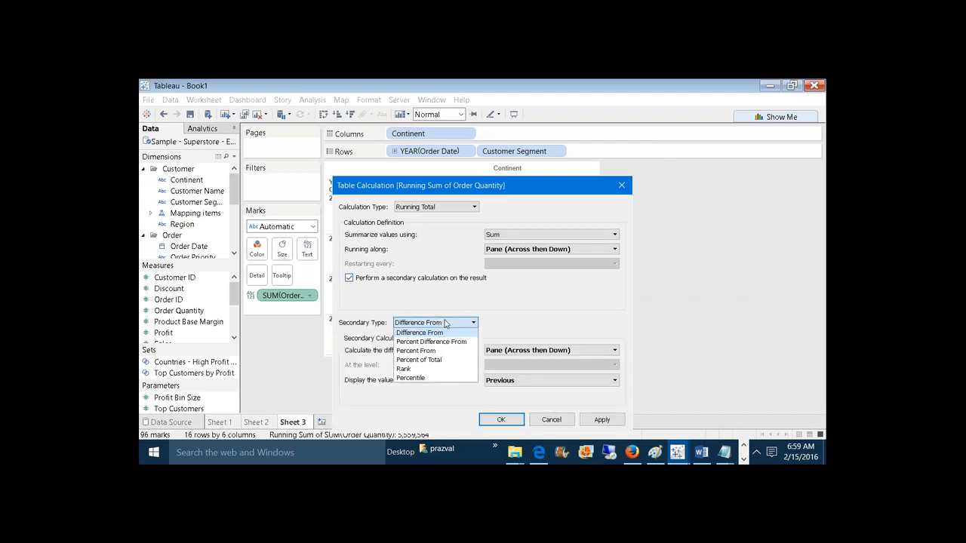
pyautogui.click(444, 361)
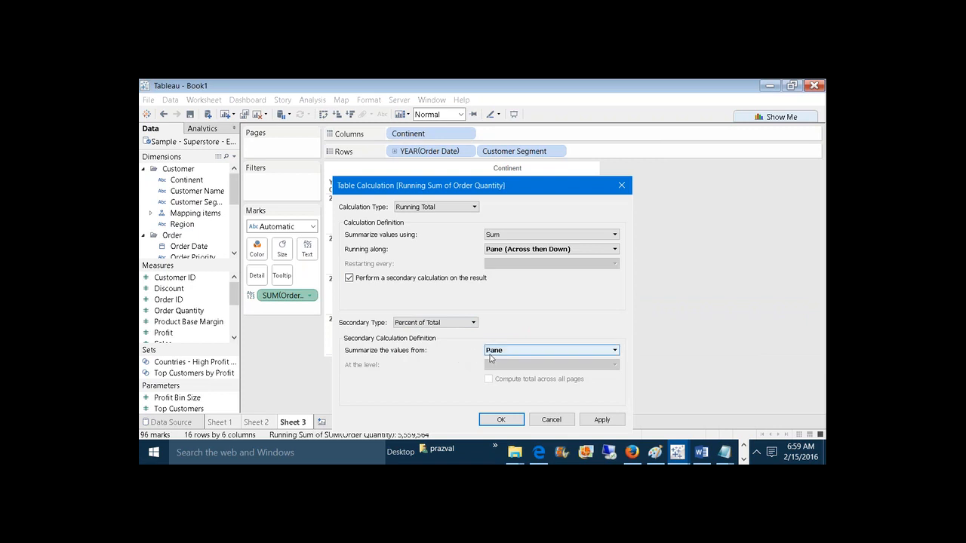
pyautogui.click(488, 355)
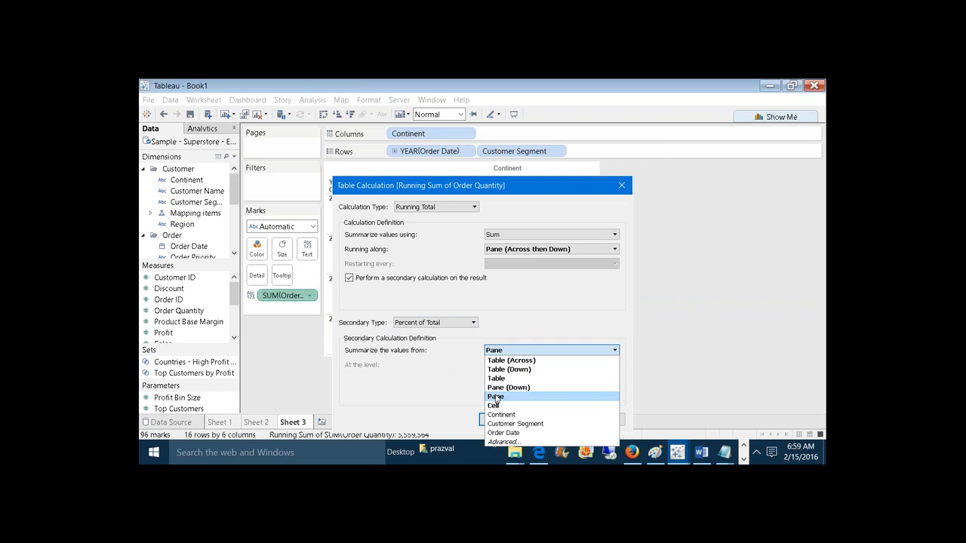
pyautogui.click(496, 397)
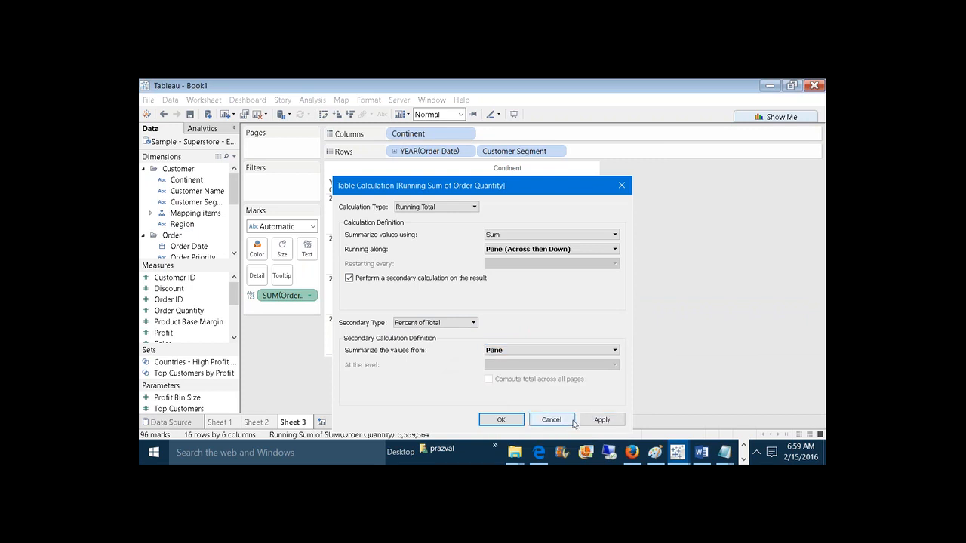
pyautogui.click(508, 420)
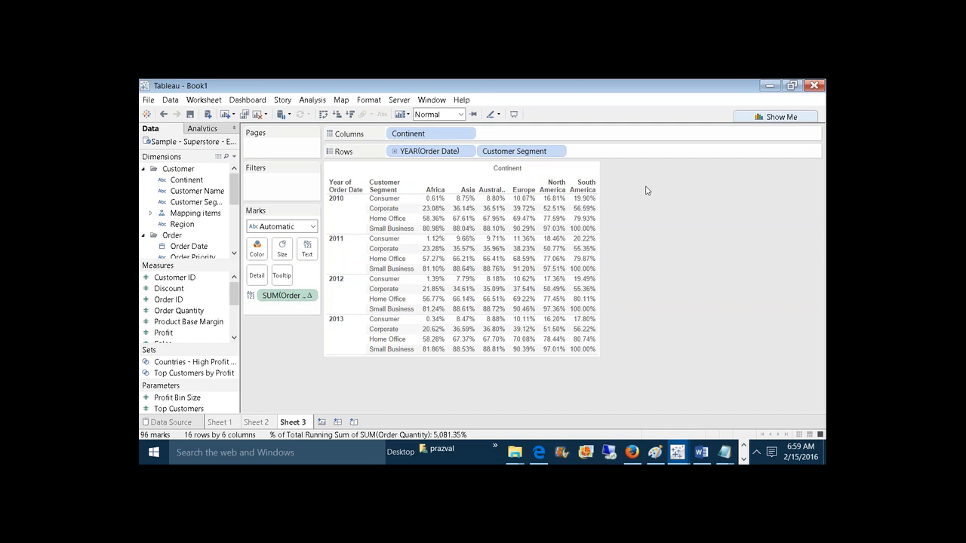
pyautogui.click(347, 200)
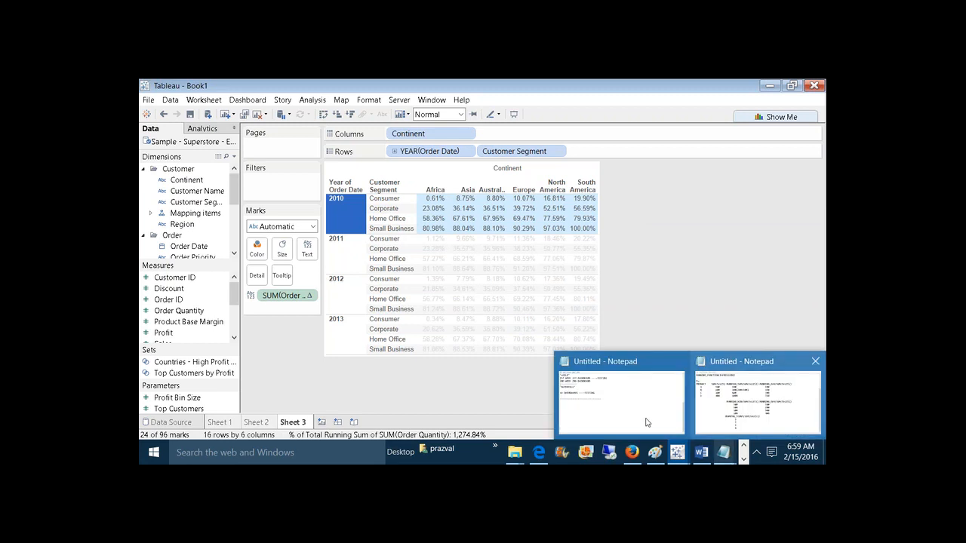
# Switch to the running functions notes in Notepad and add a dashed divider and the heading "8)MOVING CALCULATIONS:-" below them
pyautogui.click(648, 424)
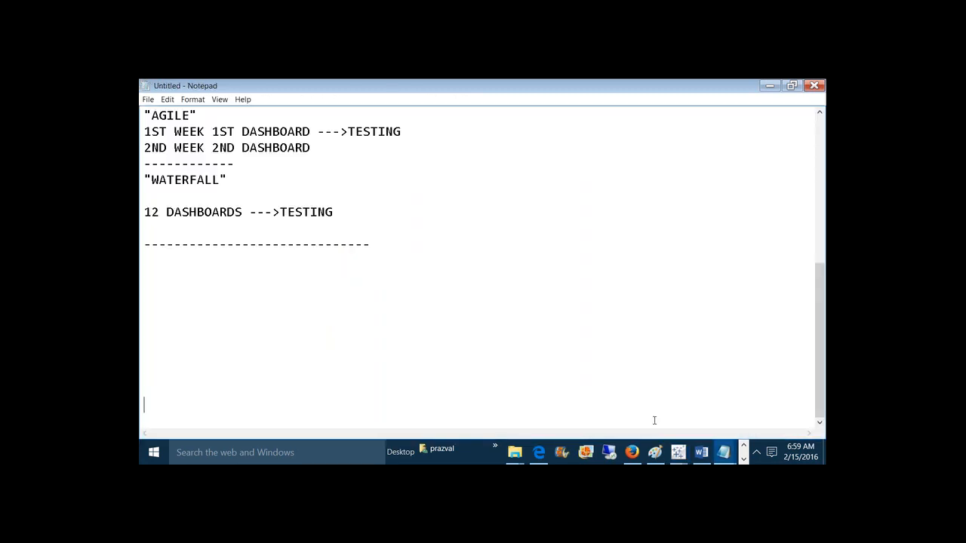
pyautogui.moveTo(724, 452)
pyautogui.click(627, 352)
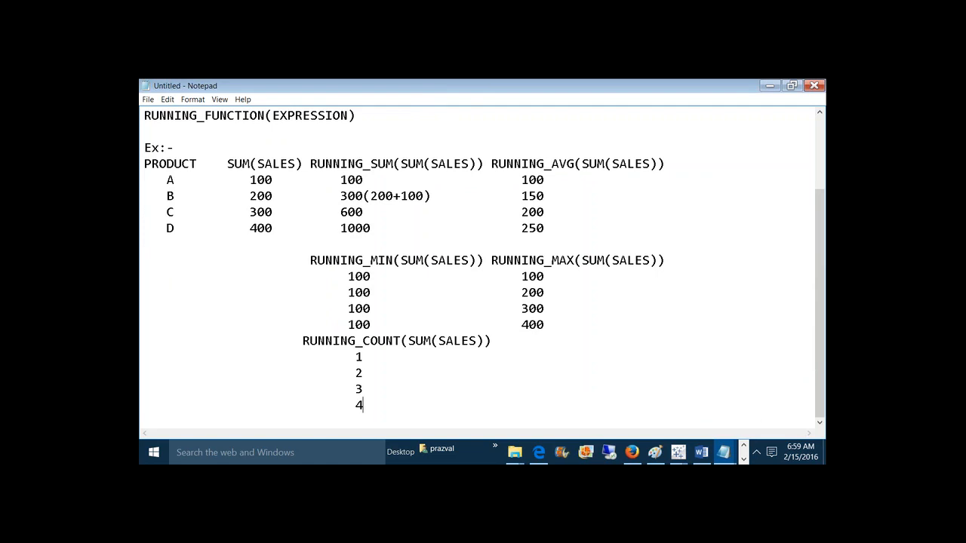
pyautogui.press('Return')
pyautogui.write('-------------------')
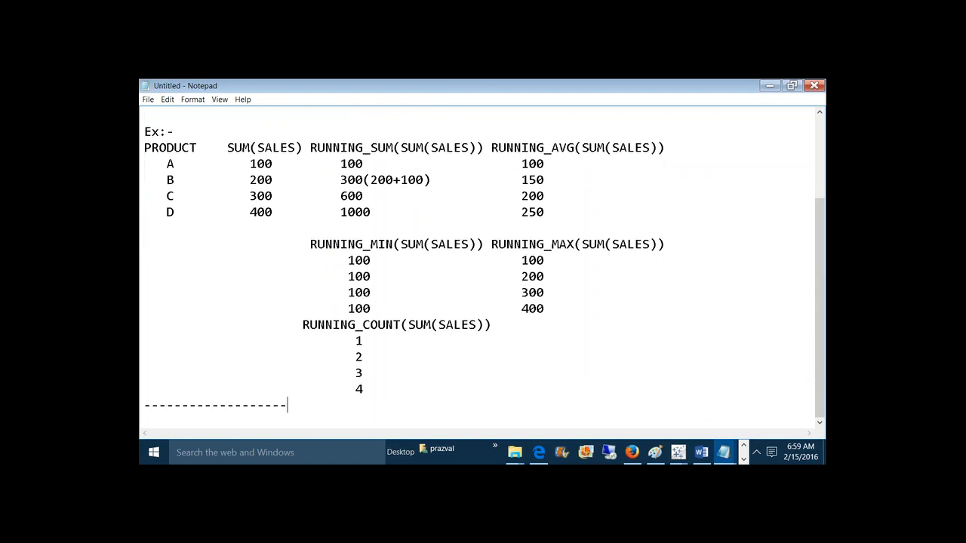
pyautogui.write('---------------------------------------------')
pyautogui.press('Return')
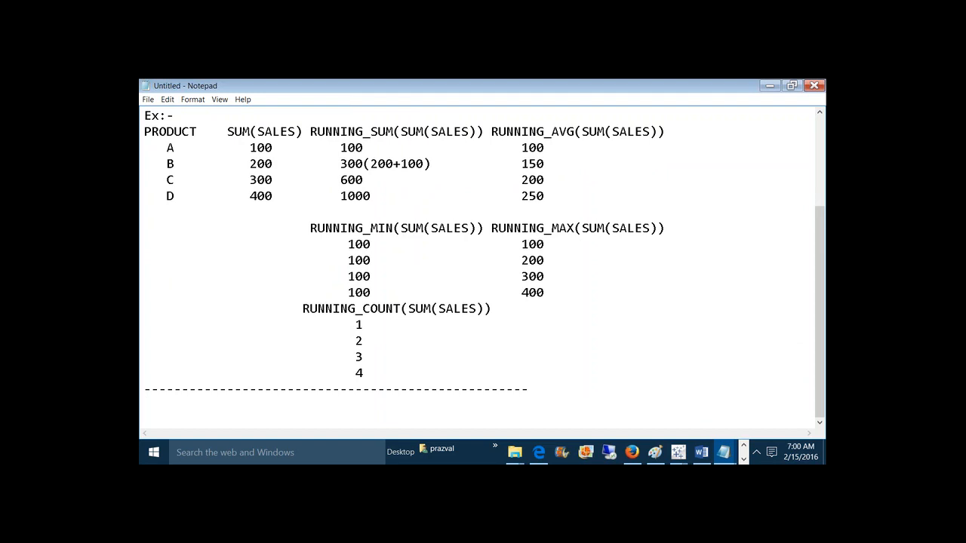
pyautogui.write('8)MOVING CALCULAT')
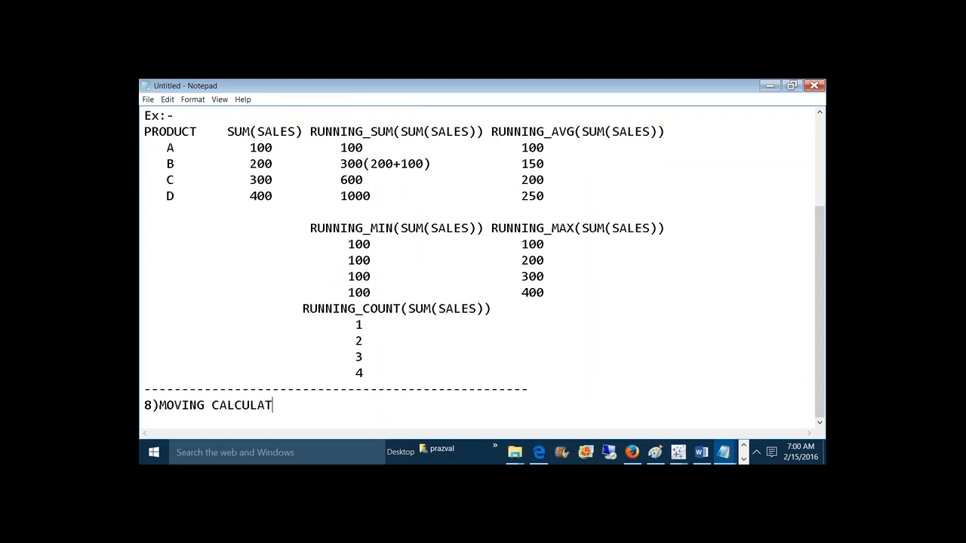
pyautogui.write('IONS')
pyautogui.write(':-')
pyautogui.press('Return')
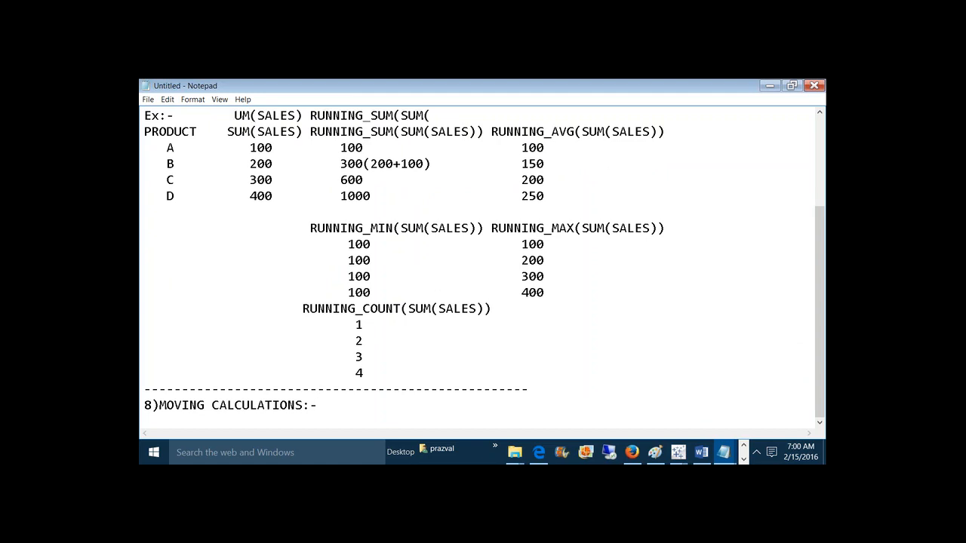
# Add the notes "--MOVING DATA" and "--PREVIOUS,NEXT,CURRENT VALUES" under the moving calculations heading, separated by a blank line
pyautogui.write('--MO')
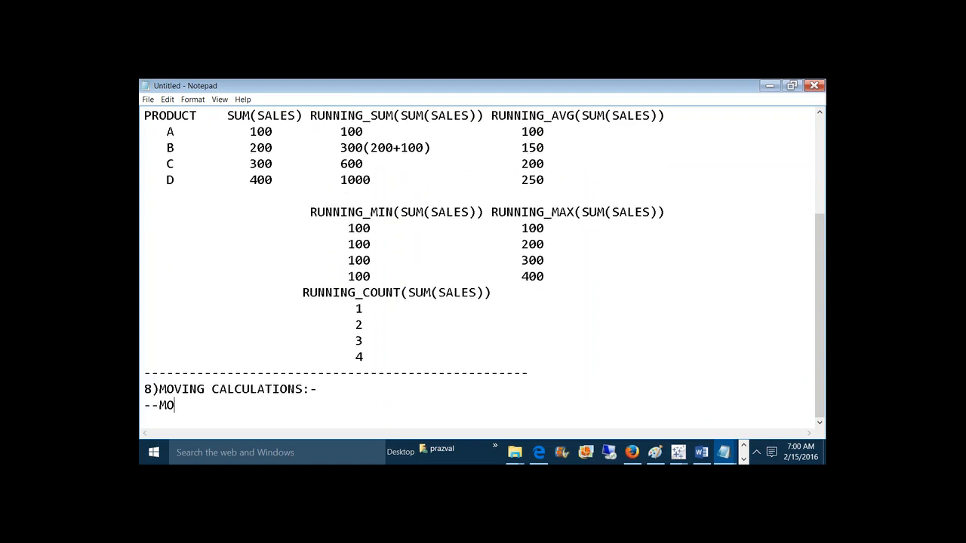
pyautogui.write('VING DATA')
pyautogui.press('Return')
pyautogui.press('Return')
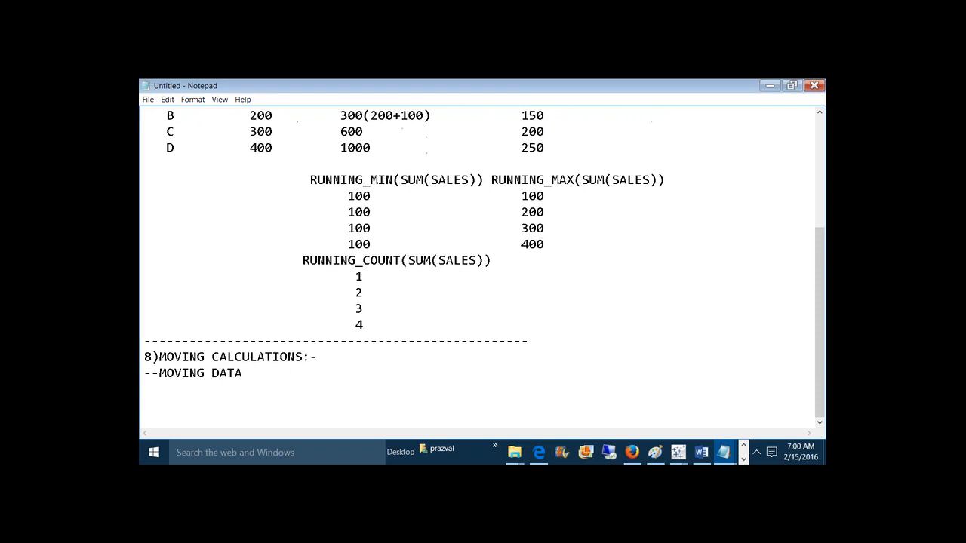
pyautogui.write('--PREVIOUS,NEXT')
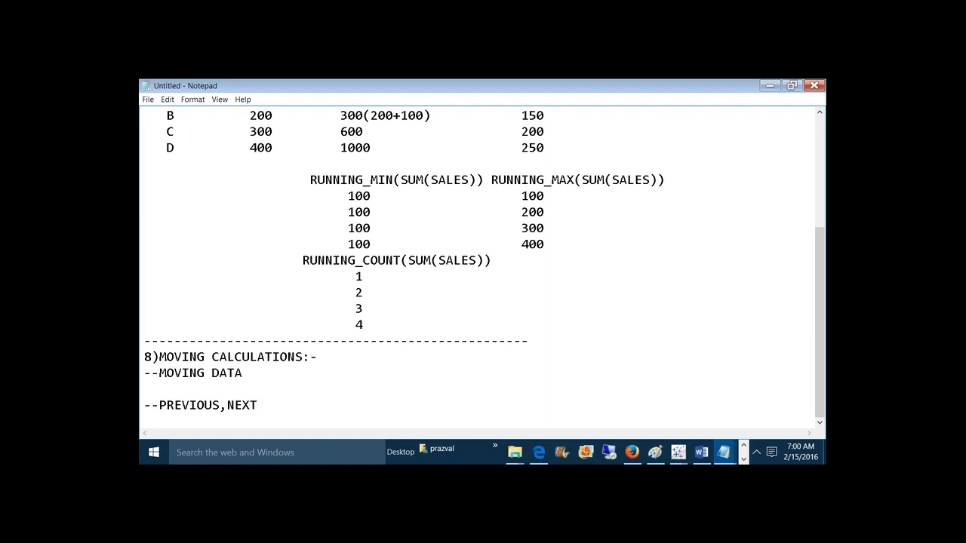
pyautogui.write(',CURRENT VALUES')
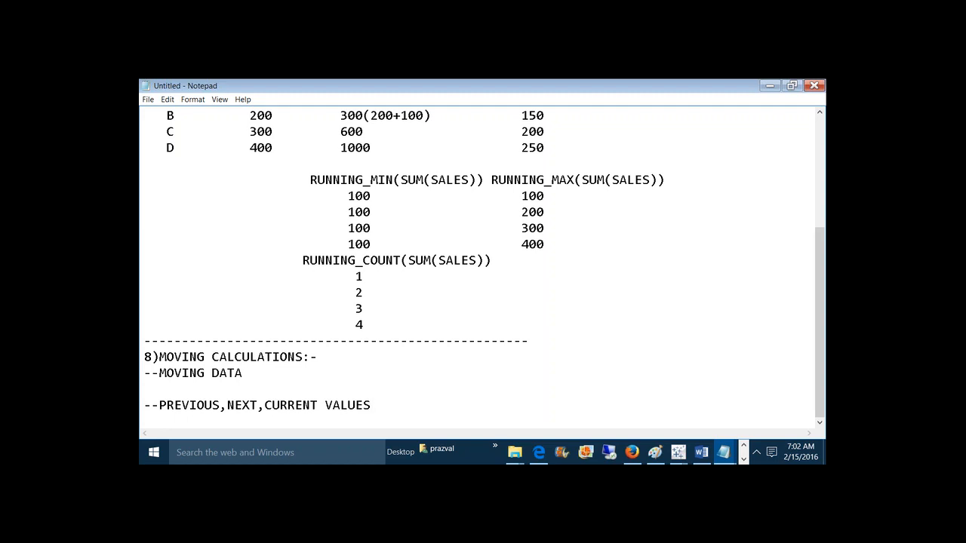
pyautogui.press('Return')
pyautogui.press('Return')
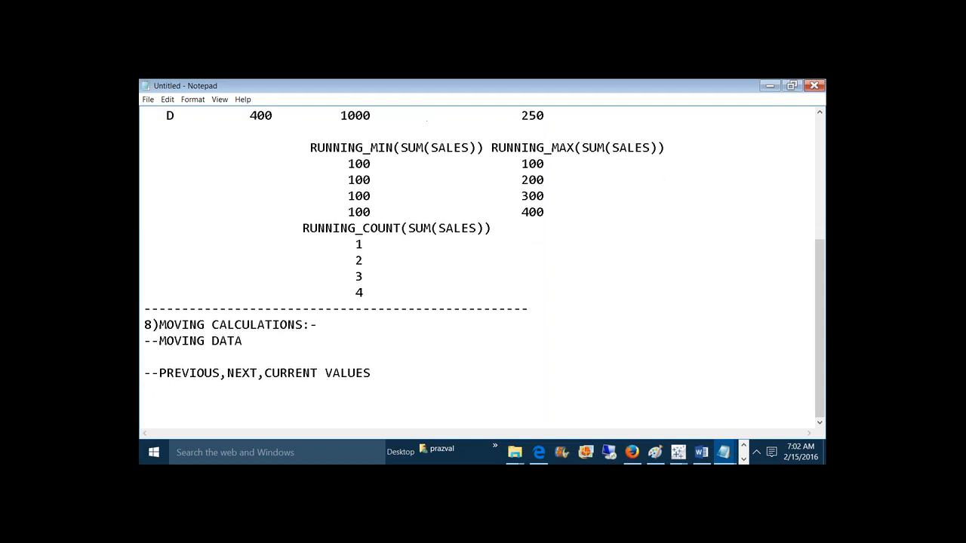
# Write a "Syntax:-" heading with the line "WINDOW_FUNCTION(Expression)" beneath it
pyautogui.write('Syntax:-')
pyautogui.press('Return')
pyautogui.write('MO')
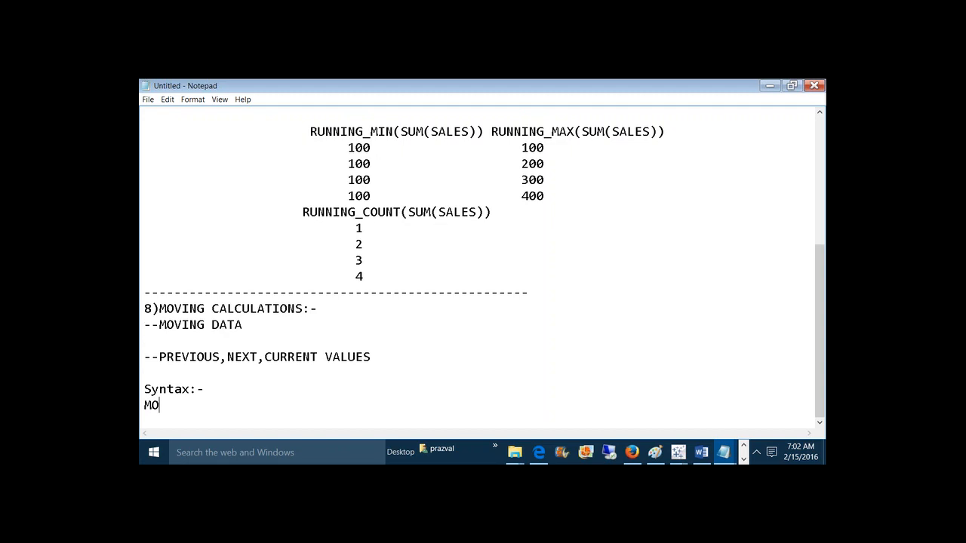
pyautogui.write('VING')
pyautogui.press('BackSpace')
pyautogui.press('BackSpace')
pyautogui.press('BackSpace')
pyautogui.press('BackSpace')
pyautogui.press('BackSpace')
pyautogui.press('BackSpace')
pyautogui.write('WINODW')
pyautogui.press('BackSpace')
pyautogui.press('BackSpace')
pyautogui.press('BackSpace')
pyautogui.write('DOW_FUNTI')
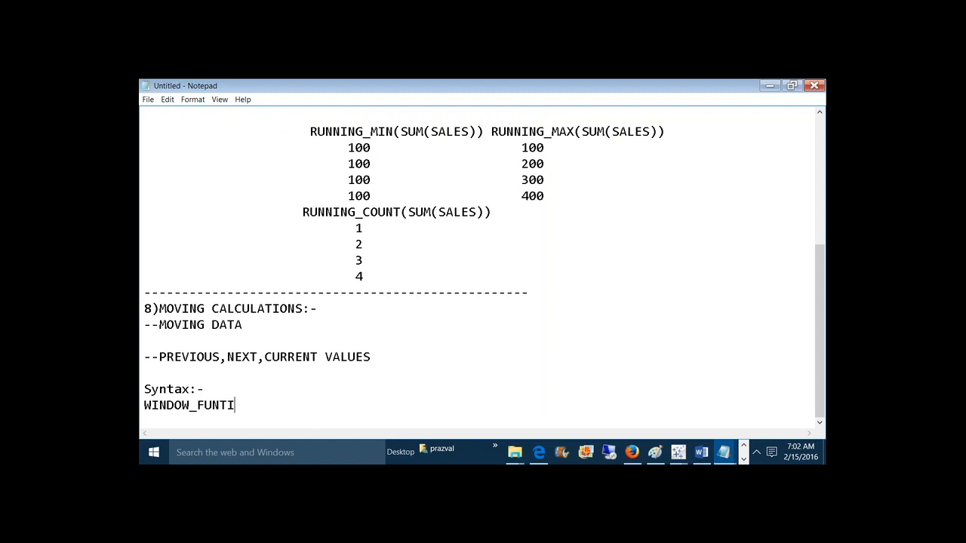
pyautogui.press('BackSpace')
pyautogui.press('BackSpace')
pyautogui.write('CTION(Expressio')
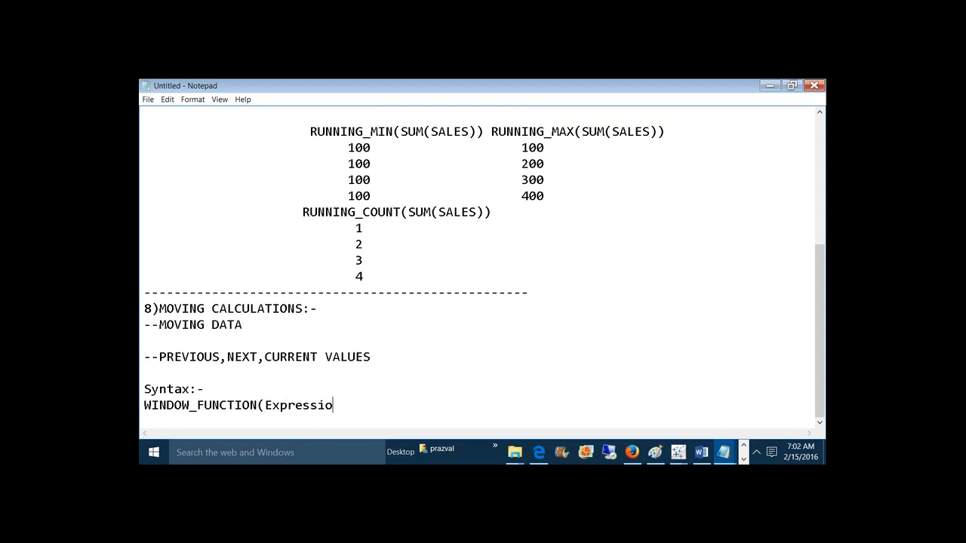
pyautogui.write('n)')
# Switch to Tableau and, on a new worksheet, plot average Discount in rows against Order Date as an exact date in columns
pyautogui.moveTo(677, 452)
pyautogui.click(726, 414)
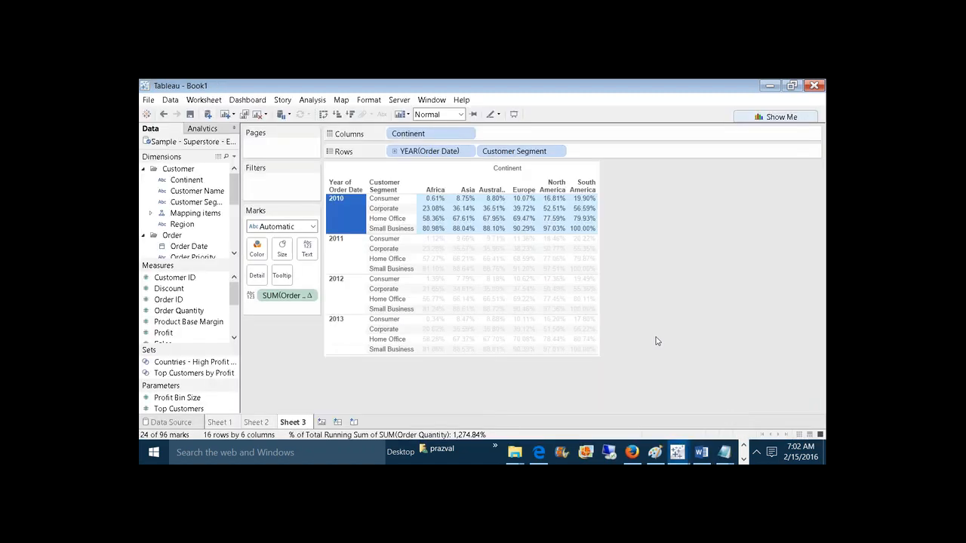
pyautogui.click(226, 115)
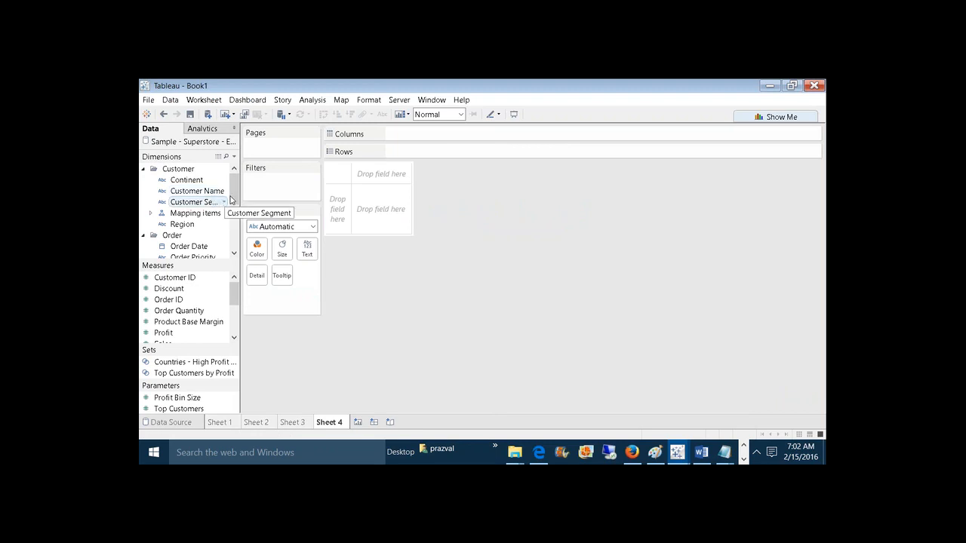
pyautogui.moveTo(234, 196); pyautogui.dragTo(234, 204)
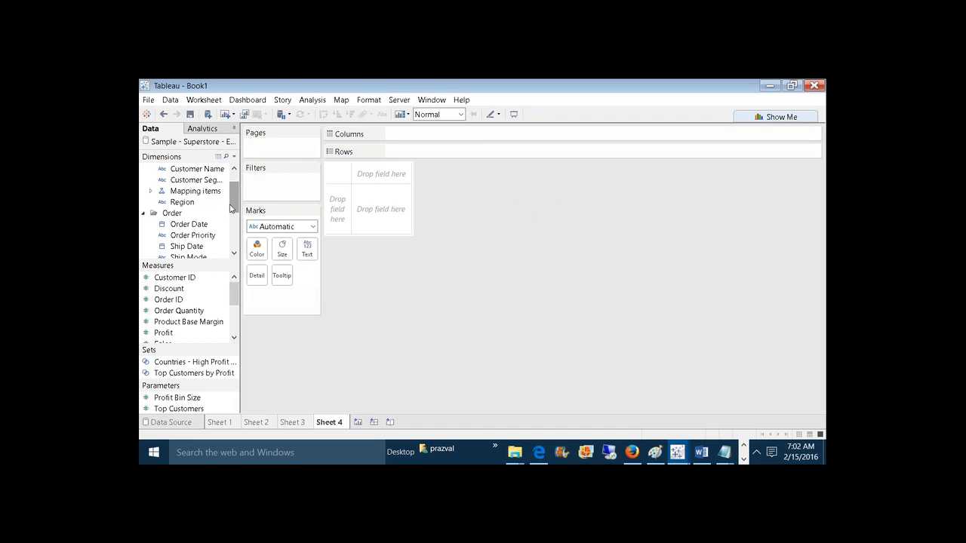
pyautogui.moveTo(189, 224); pyautogui.dragTo(437, 136)
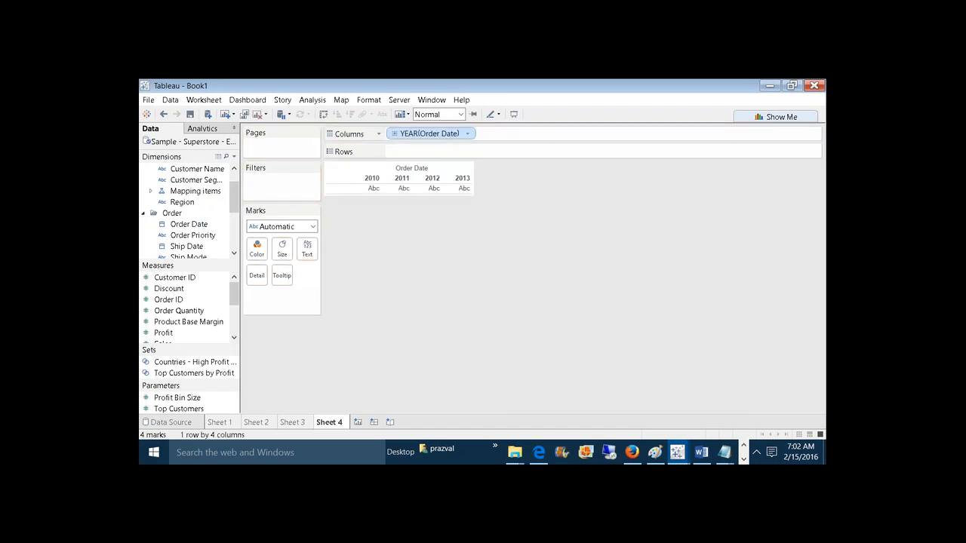
pyautogui.rightClick(454, 137)
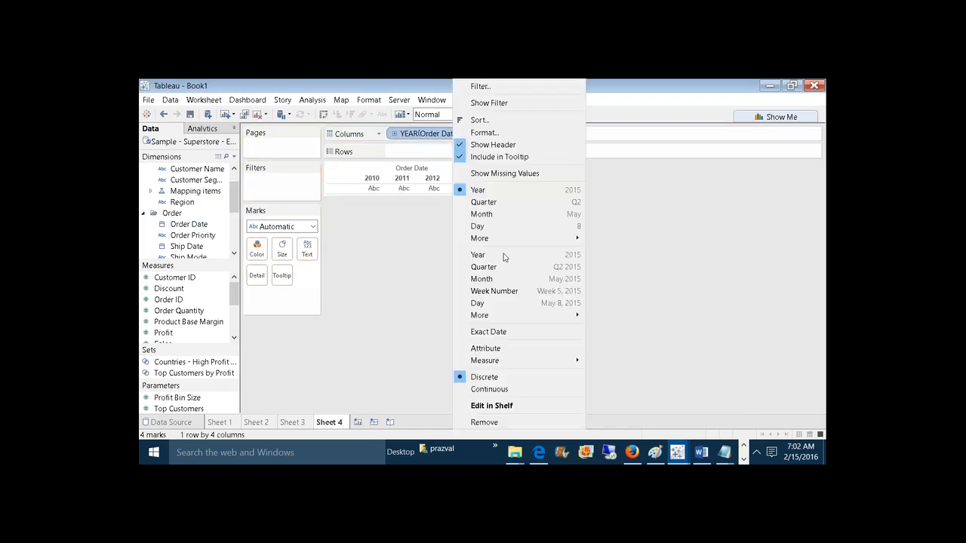
pyautogui.click(510, 332)
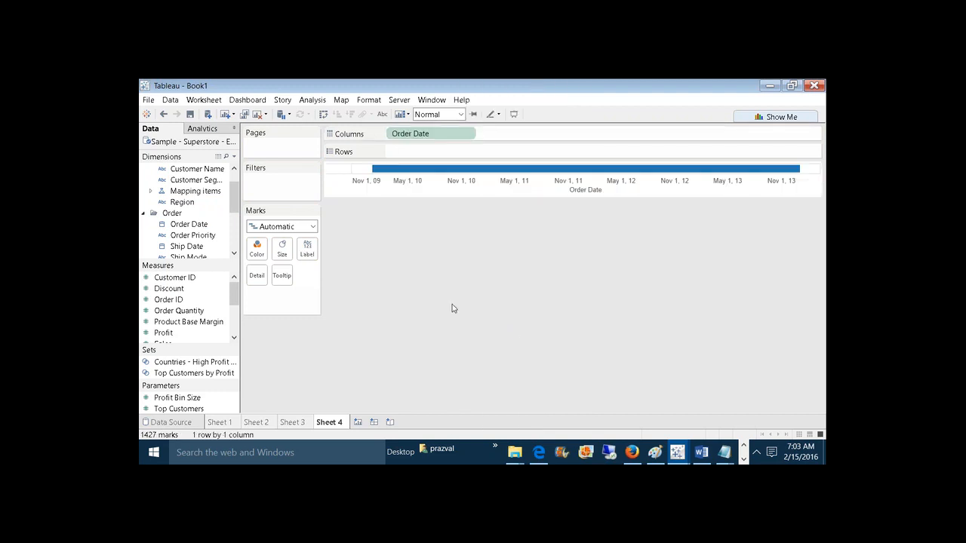
pyautogui.moveTo(188, 297); pyautogui.dragTo(468, 152)
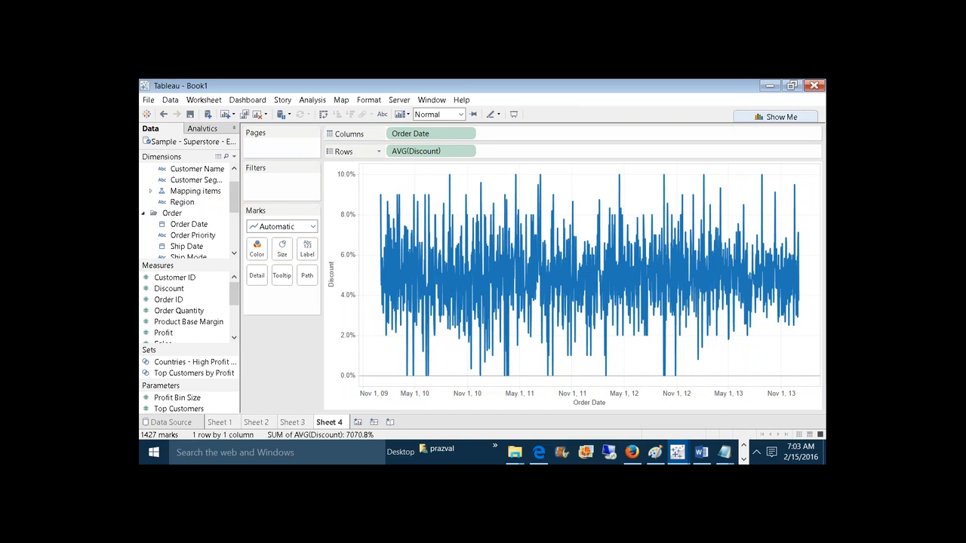
pyautogui.moveTo(509, 355)
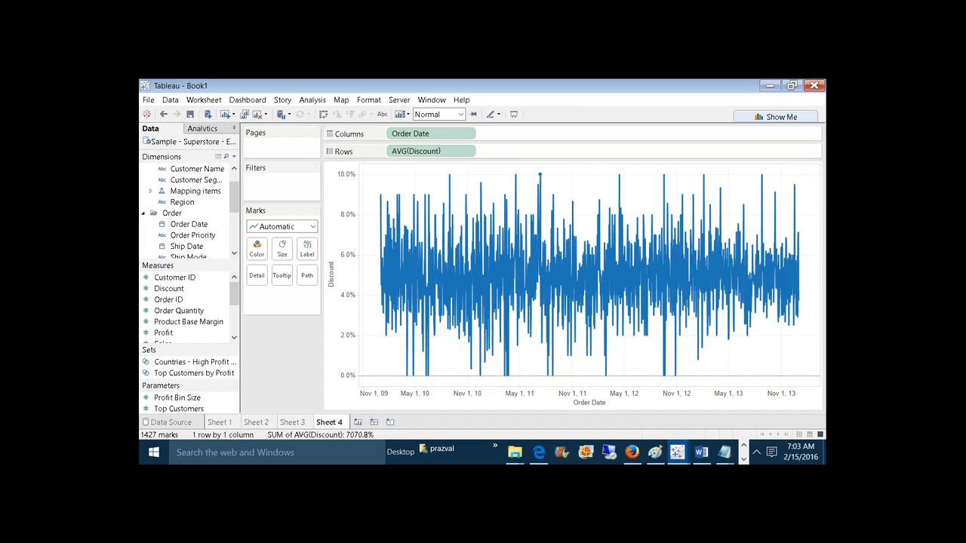
# Start a Moving Calculation table calculation on AVG(Discount) with 3 previous values and 3 next values
pyautogui.rightClick(416, 151)
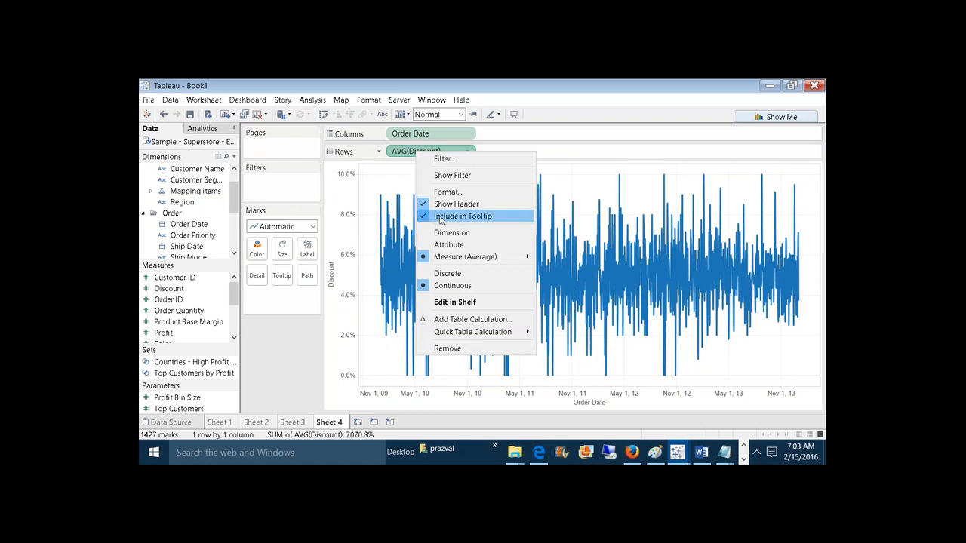
pyautogui.click(466, 320)
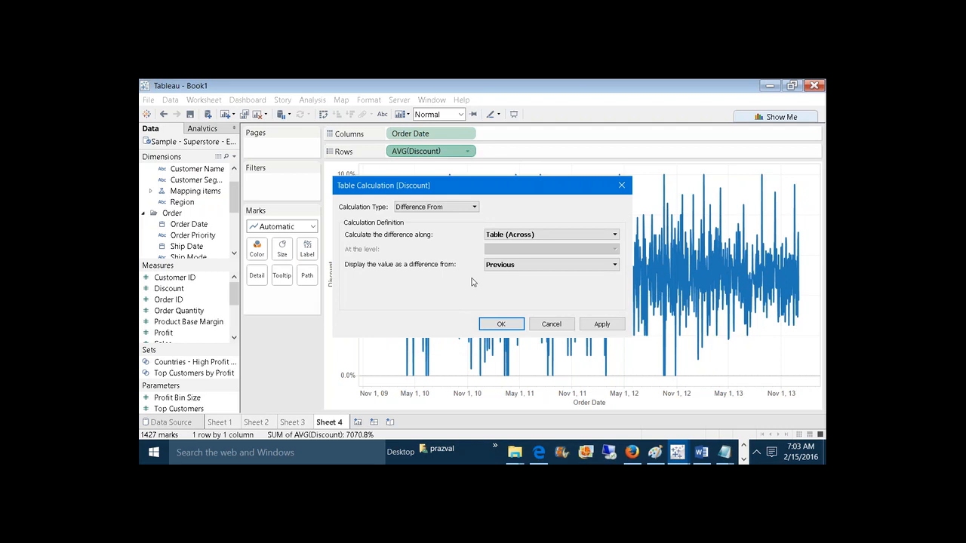
pyautogui.click(467, 207)
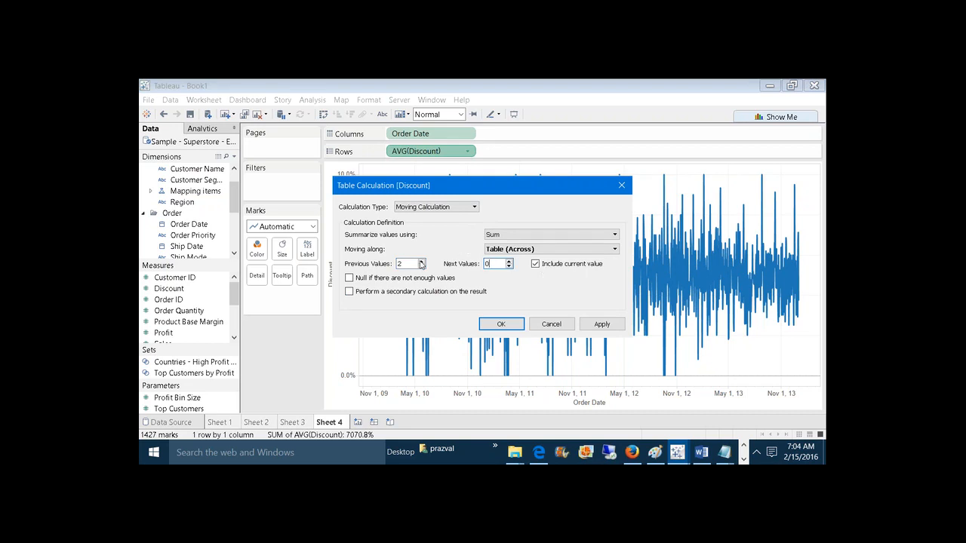
pyautogui.doubleClick(408, 264)
pyautogui.press('BackSpace')
pyautogui.write('3')
pyautogui.doubleClick(490, 264)
pyautogui.press('BackSpace')
pyautogui.write('3')
# Summarize the moving calculation using Average, return null if there are not enough values, and apply it to the chart
pyautogui.click(521, 235)
pyautogui.click(517, 255)
pyautogui.click(349, 278)
pyautogui.click(592, 325)
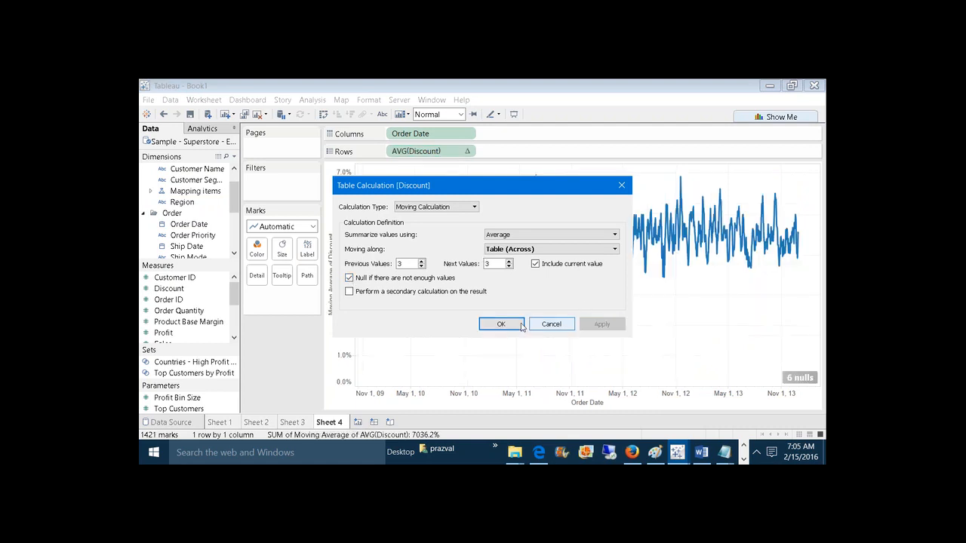
pyautogui.click(502, 324)
pyautogui.moveTo(809, 376)
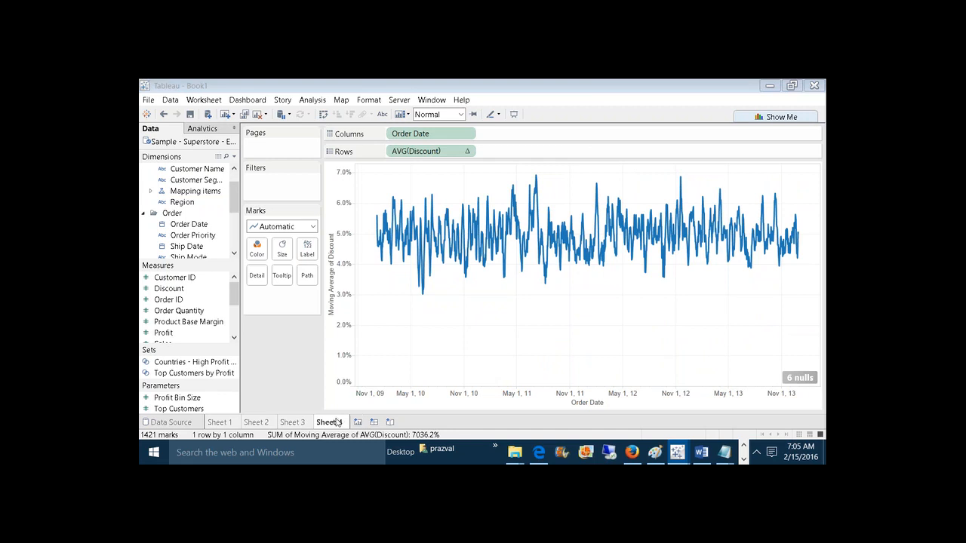
# Duplicate Sheet 4 as a crosstab and inspect the moving average cells for 1/1/2010 and 1/2/2010
pyautogui.moveTo(470, 257)
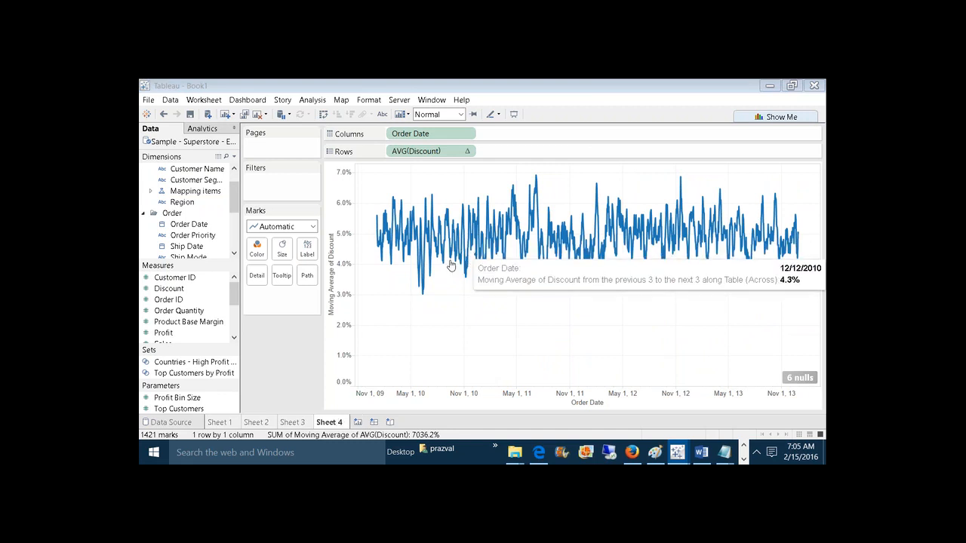
pyautogui.rightClick(330, 423)
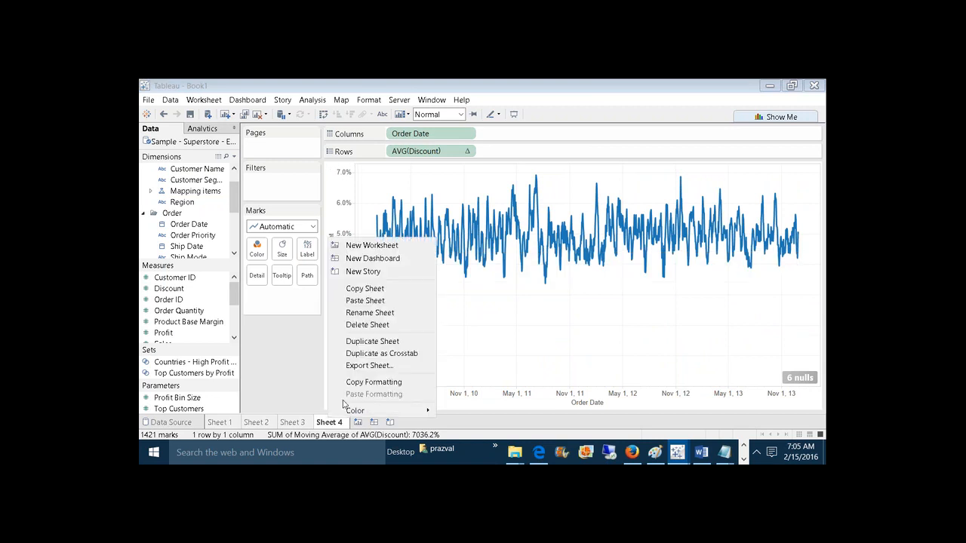
pyautogui.click(360, 359)
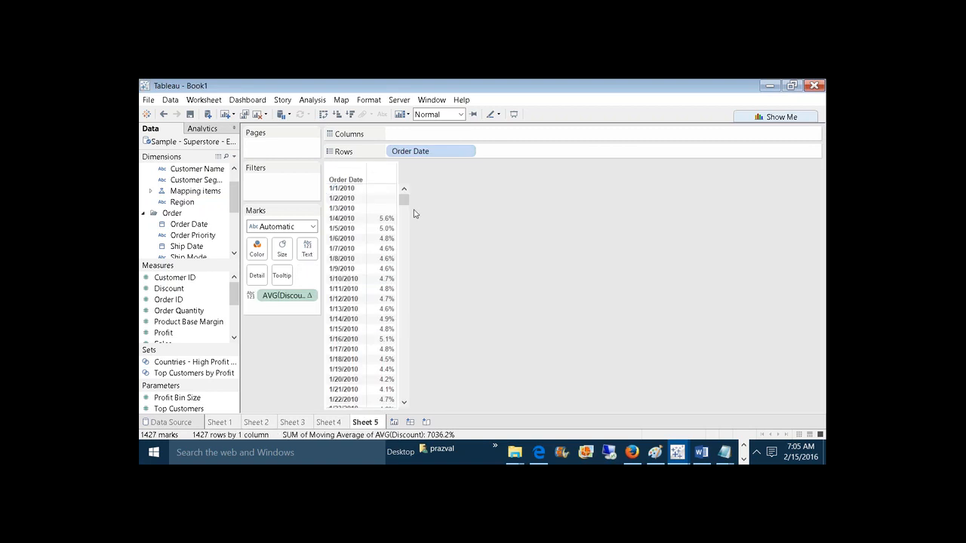
pyautogui.click(379, 195)
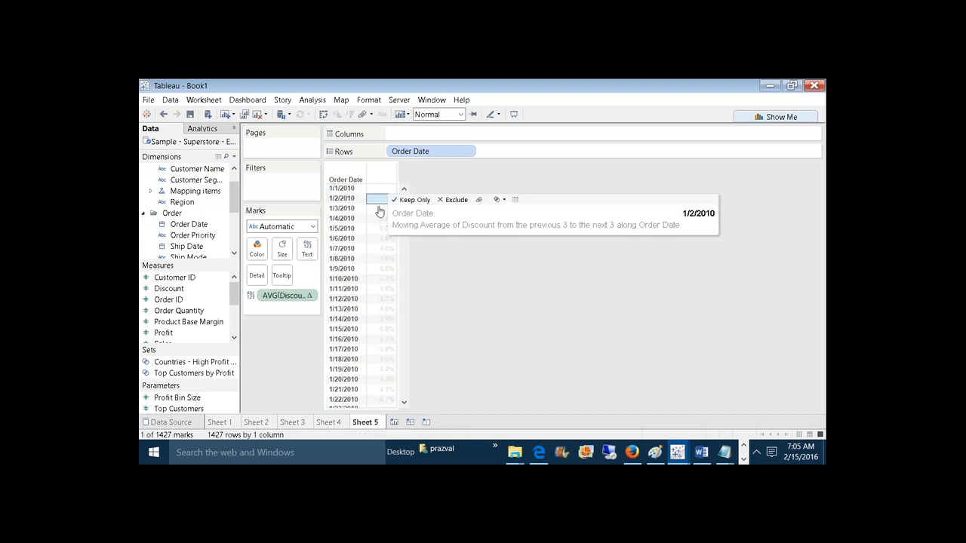
pyautogui.click(379, 190)
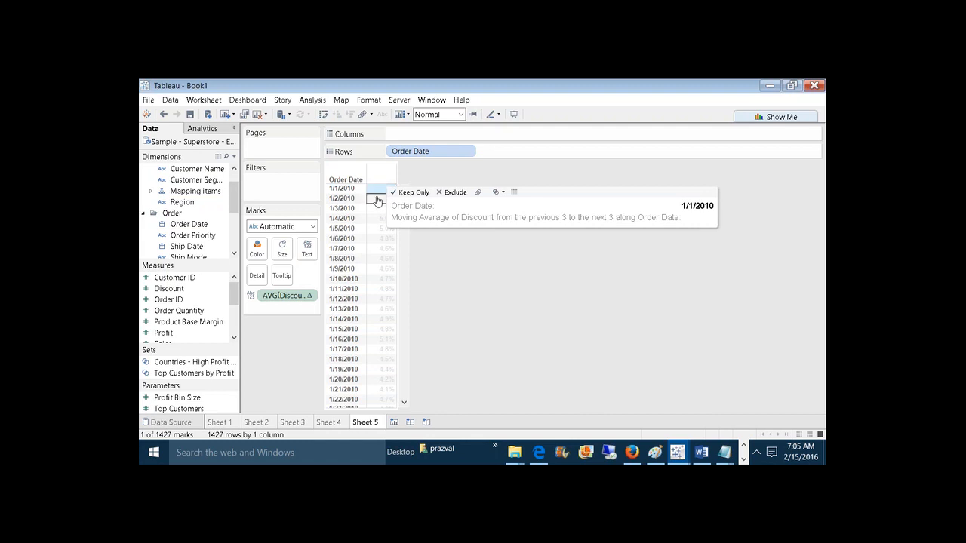
pyautogui.click(377, 200)
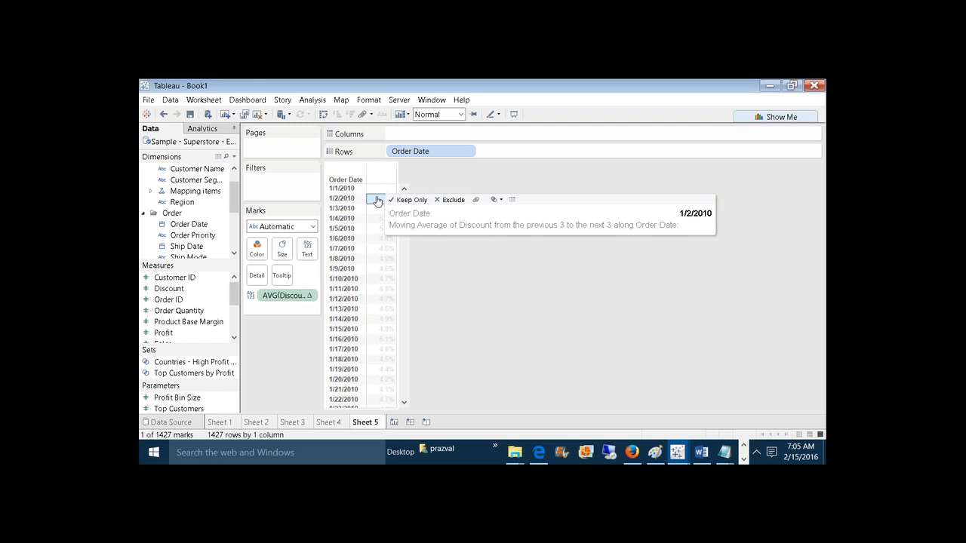
# Add the plain Discount measure to the crosstab beside its moving average and compare both columns for the first dates
pyautogui.moveTo(169, 288); pyautogui.dragTo(386, 302)
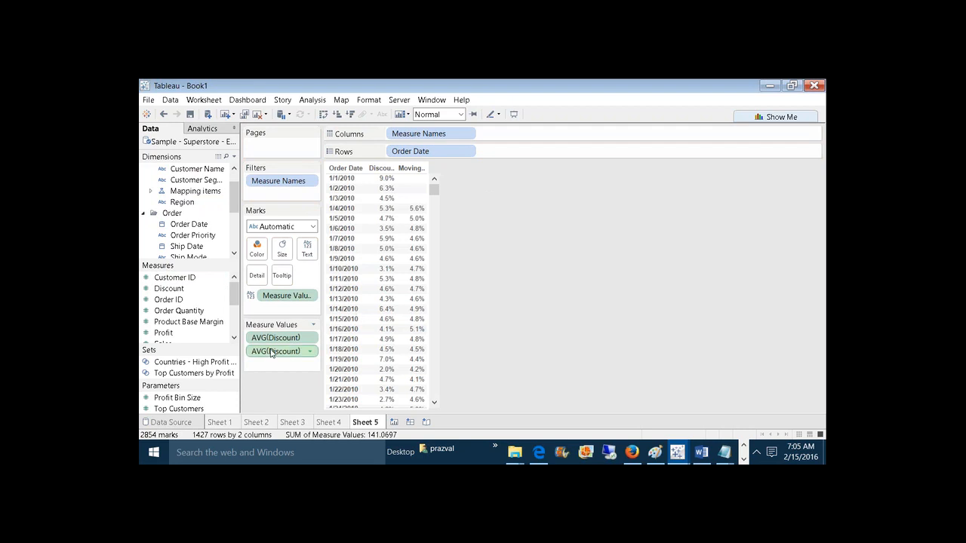
pyautogui.click(385, 180)
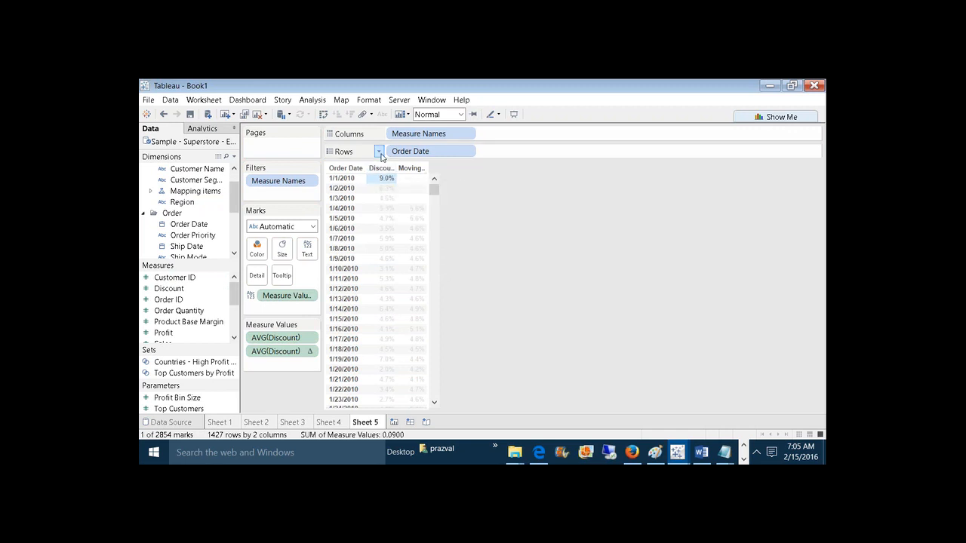
pyautogui.click(479, 222)
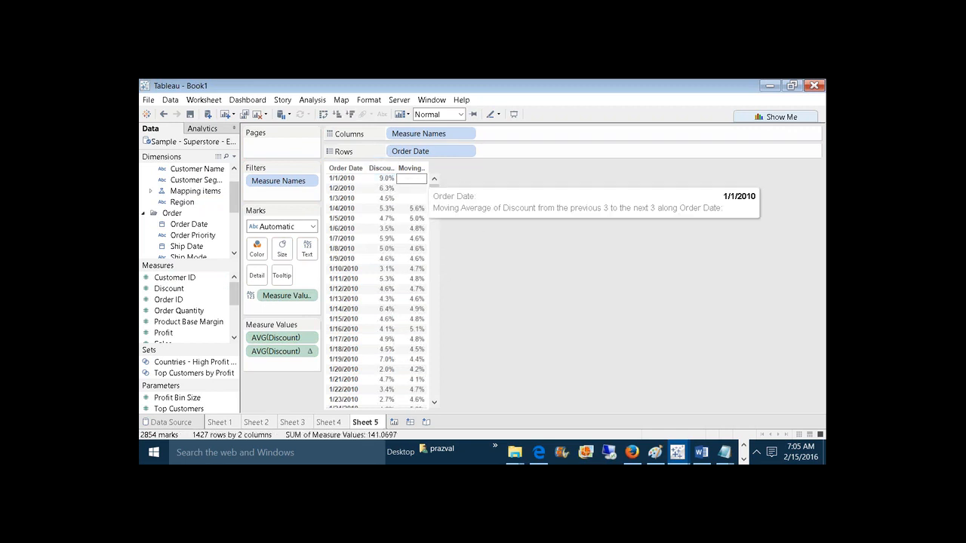
pyautogui.click(413, 190)
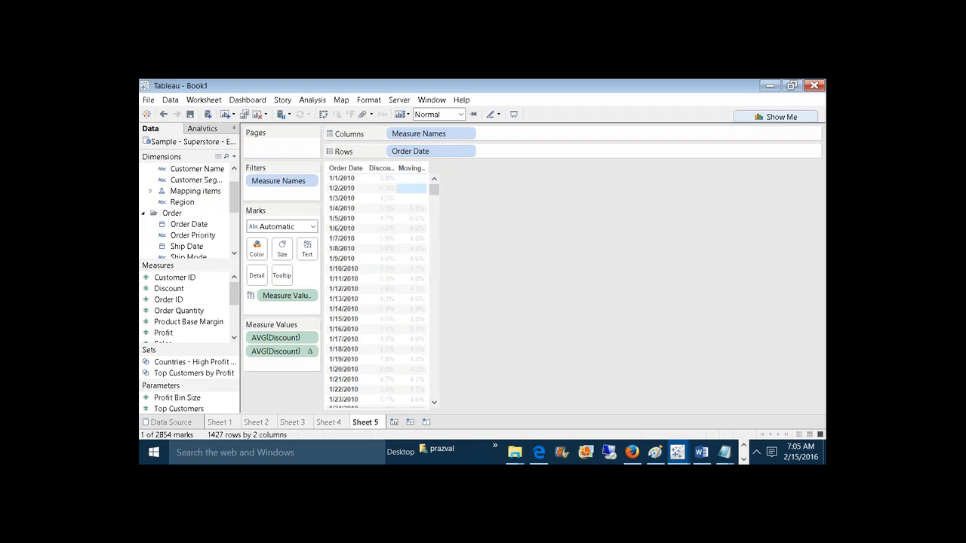
pyautogui.click(465, 199)
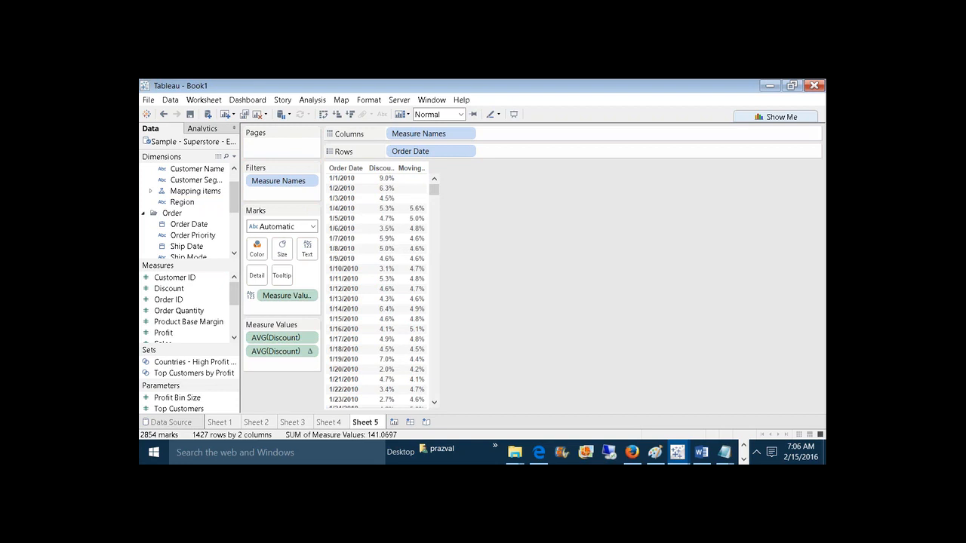
# On Sheet 4, add a secondary Rank calculation to the moving average of Discount and apply it to the chart
pyautogui.click(332, 422)
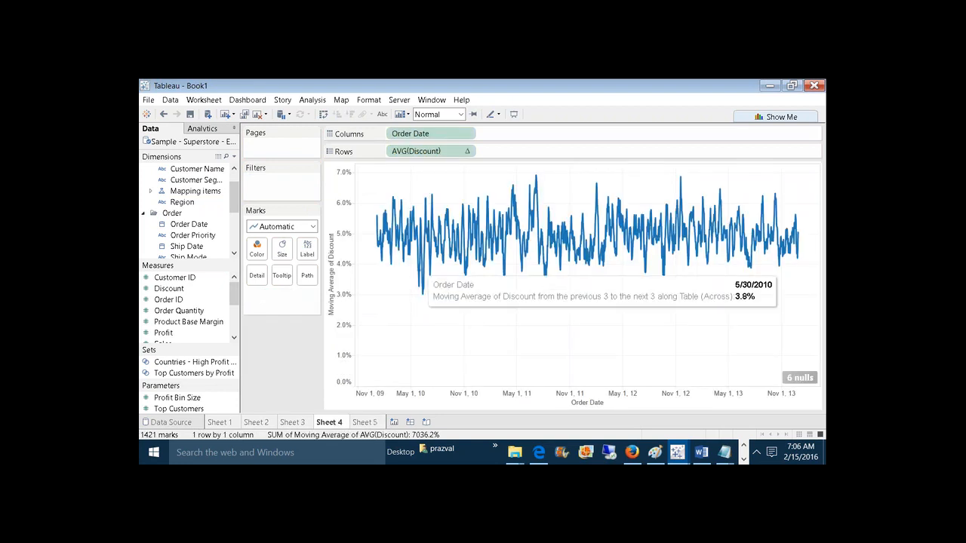
pyautogui.rightClick(429, 151)
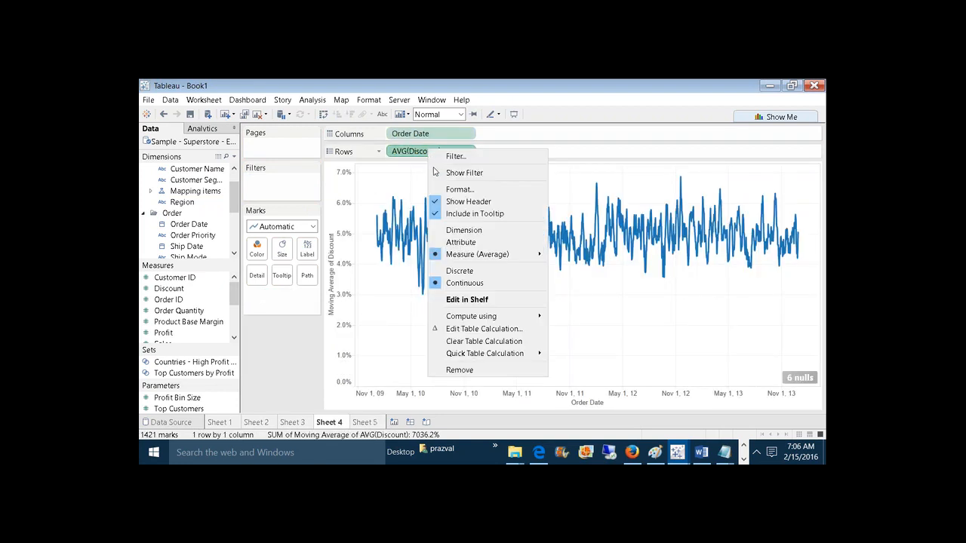
pyautogui.click(470, 330)
pyautogui.click(394, 292)
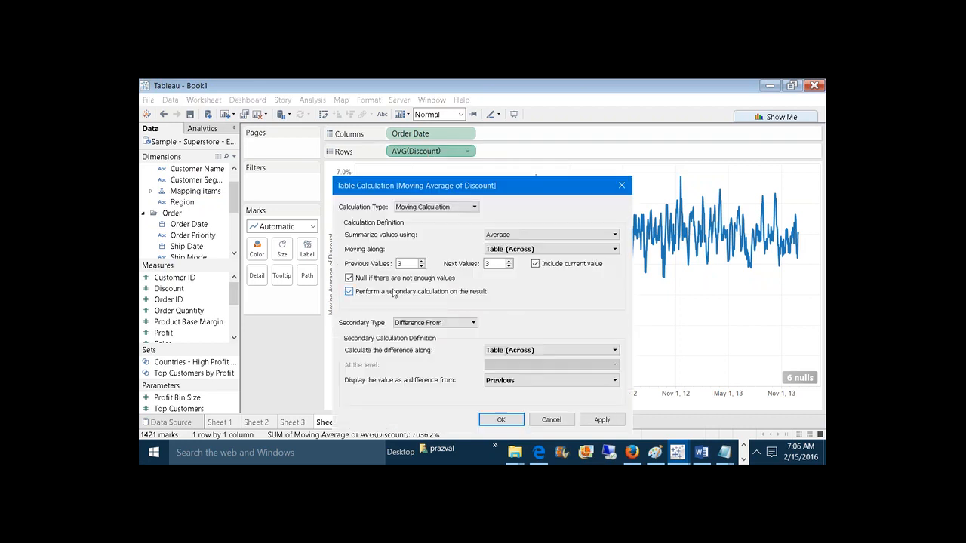
pyautogui.click(465, 325)
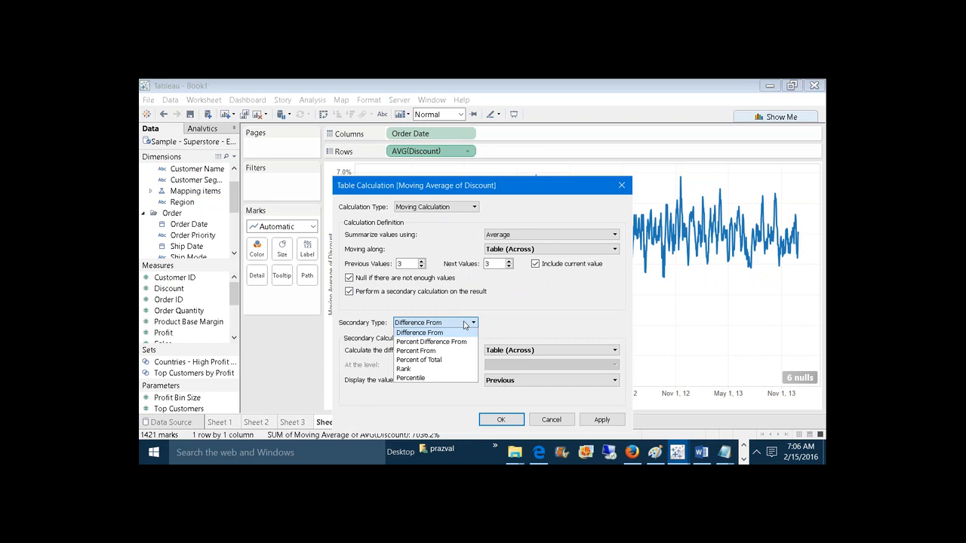
pyautogui.click(427, 370)
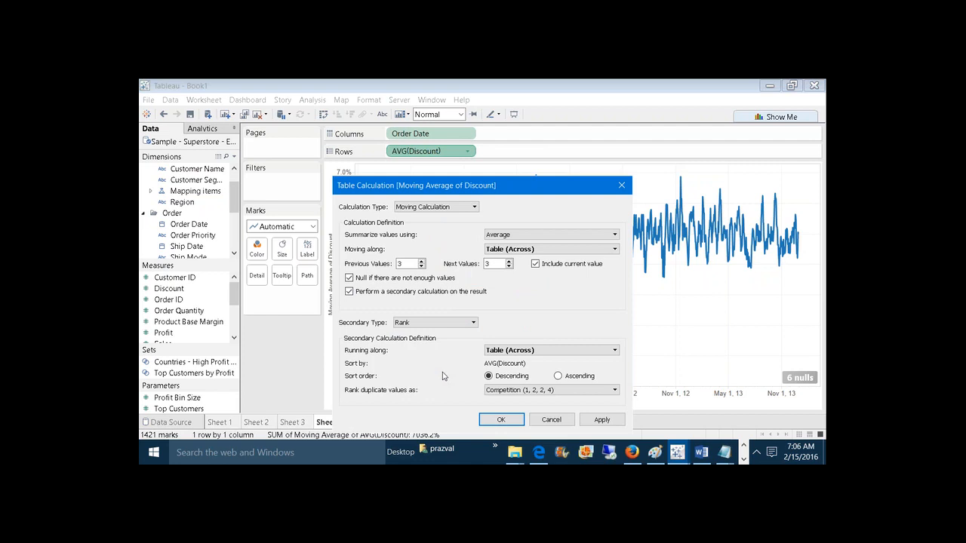
pyautogui.click(593, 420)
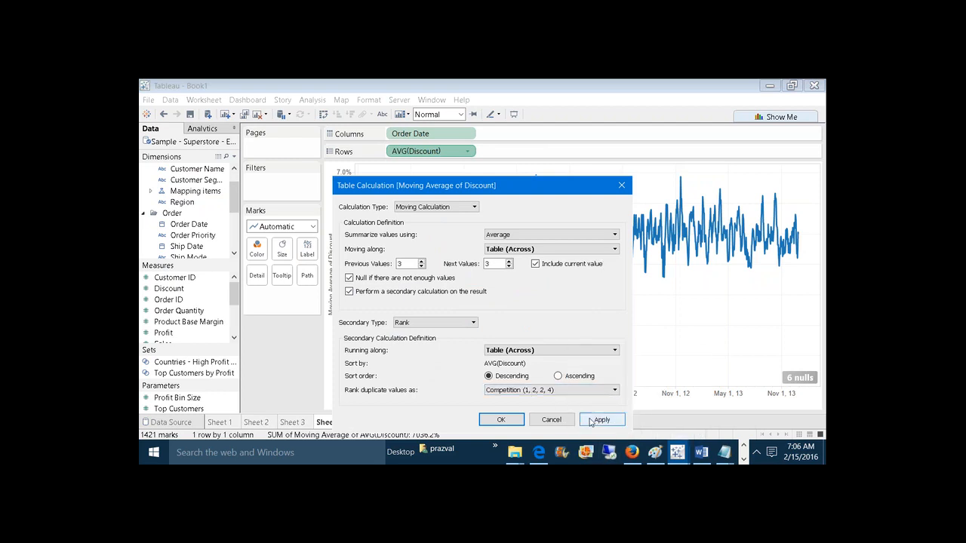
pyautogui.click(501, 420)
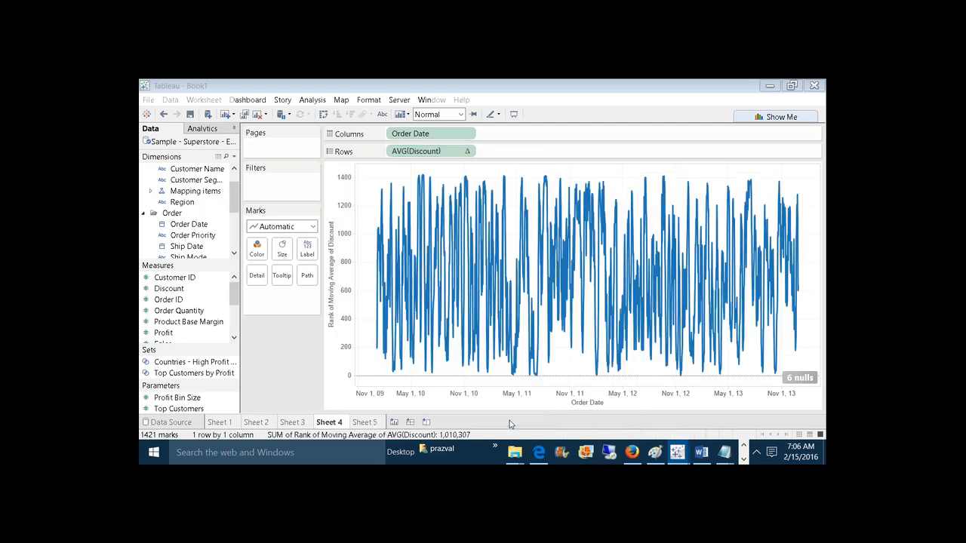
# Duplicate the ranked Sheet 4 chart as a crosstab and look through its rows down to the last dates
pyautogui.rightClick(329, 425)
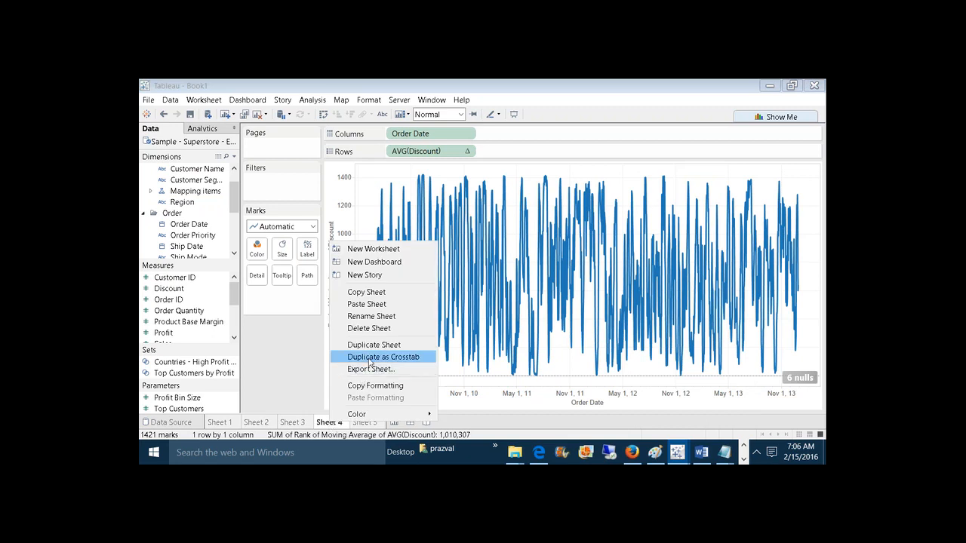
pyautogui.click(370, 361)
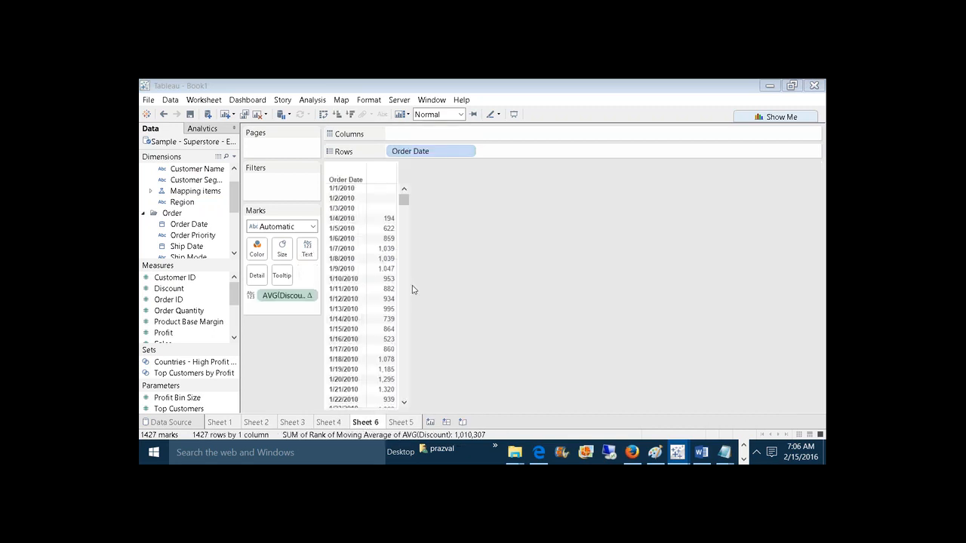
pyautogui.moveTo(404, 199); pyautogui.dragTo(408, 395)
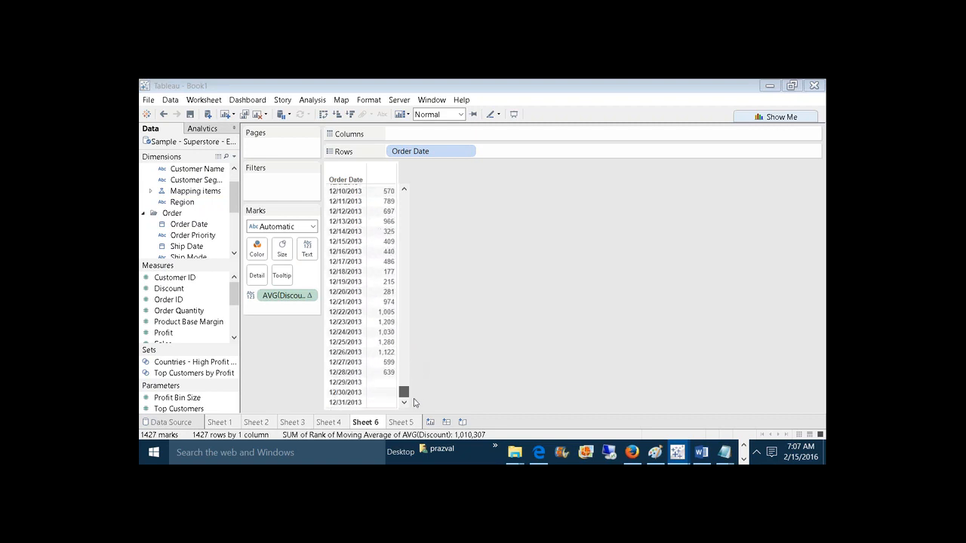
# Show a filter for the moving average rank, narrow its range to rank 1, and select the remaining order date
pyautogui.rightClick(279, 297)
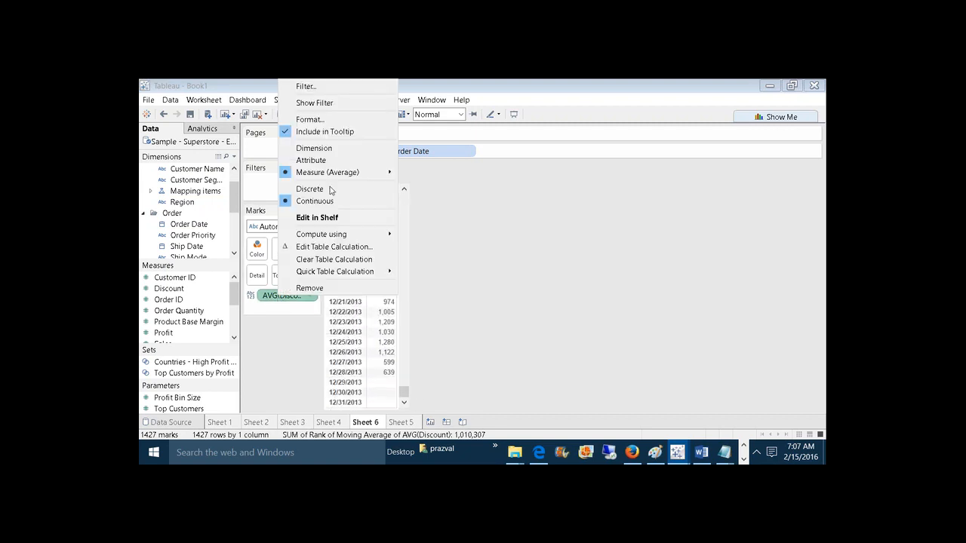
pyautogui.click(321, 103)
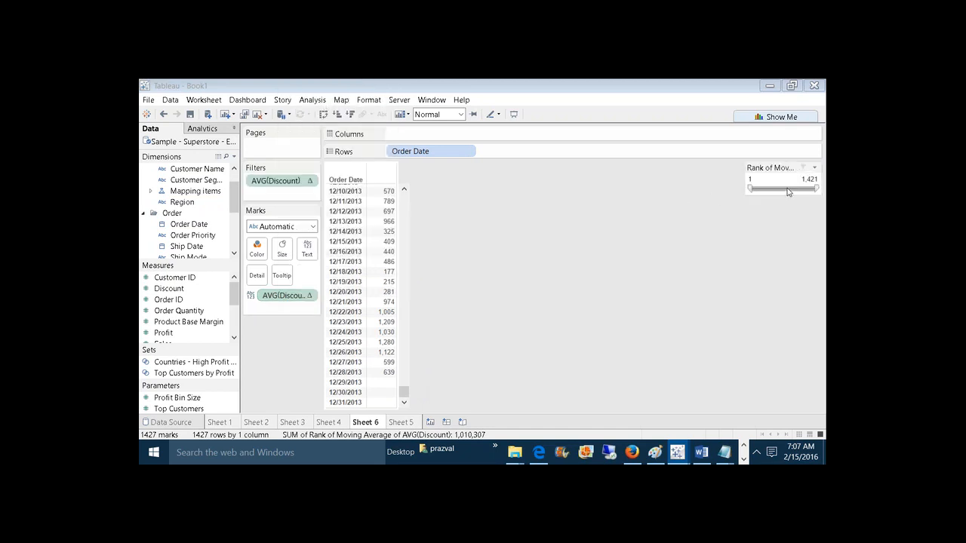
pyautogui.moveTo(816, 188); pyautogui.dragTo(752, 188)
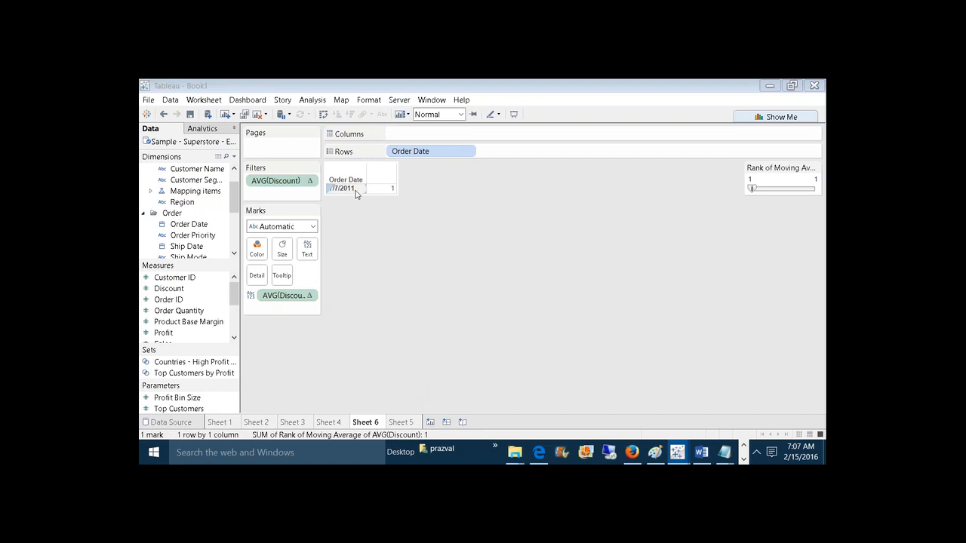
pyautogui.click(355, 188)
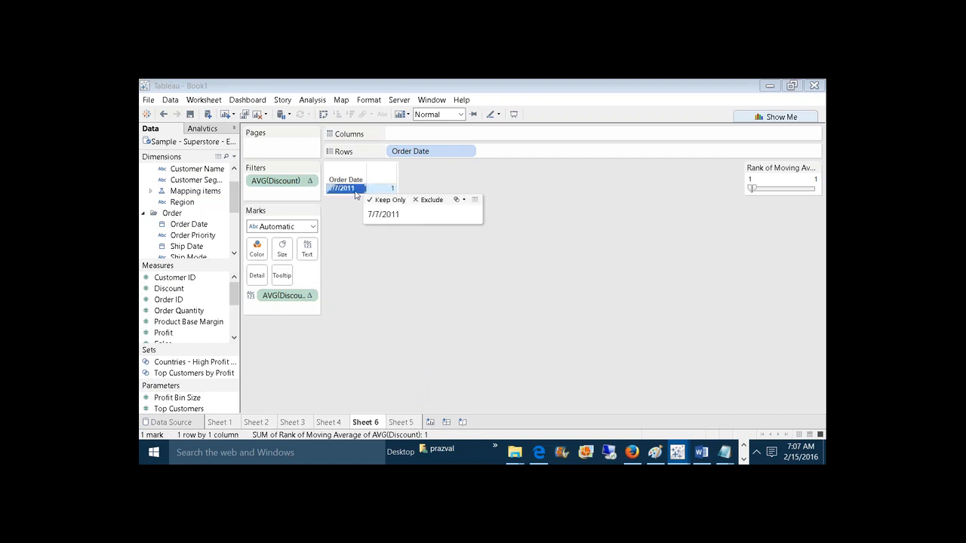
# Add the Discount measure to the table as an additional column beside the rank of moving average
pyautogui.click(361, 237)
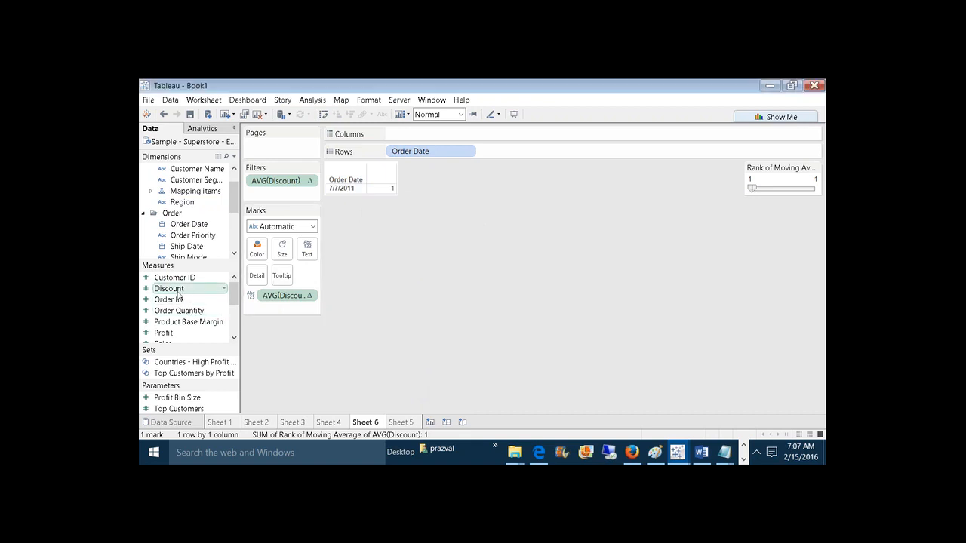
pyautogui.click(178, 292)
pyautogui.moveTo(178, 294); pyautogui.dragTo(383, 188)
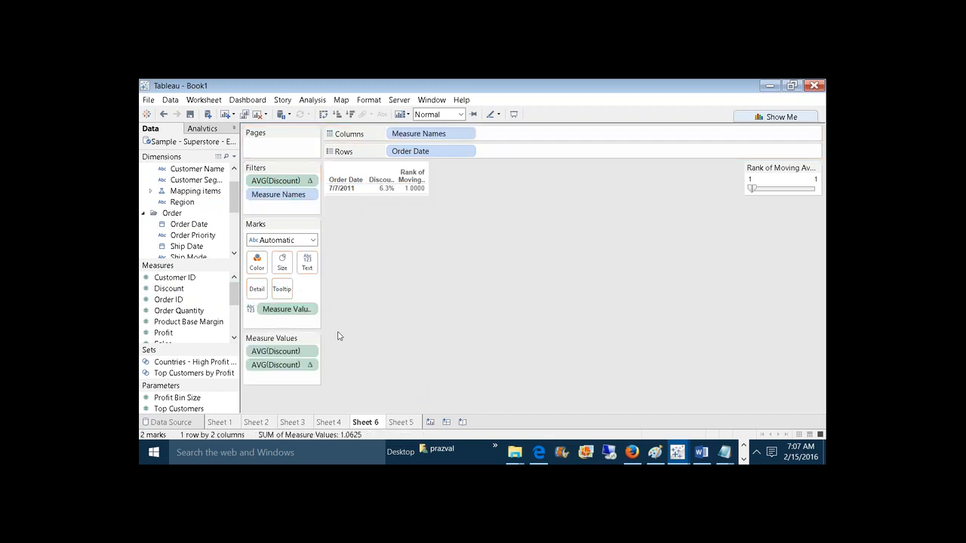
# Add a Moving Calculation table calculation to the plain AVG(Discount) measure, summarizing values using Average
pyautogui.rightClick(275, 360)
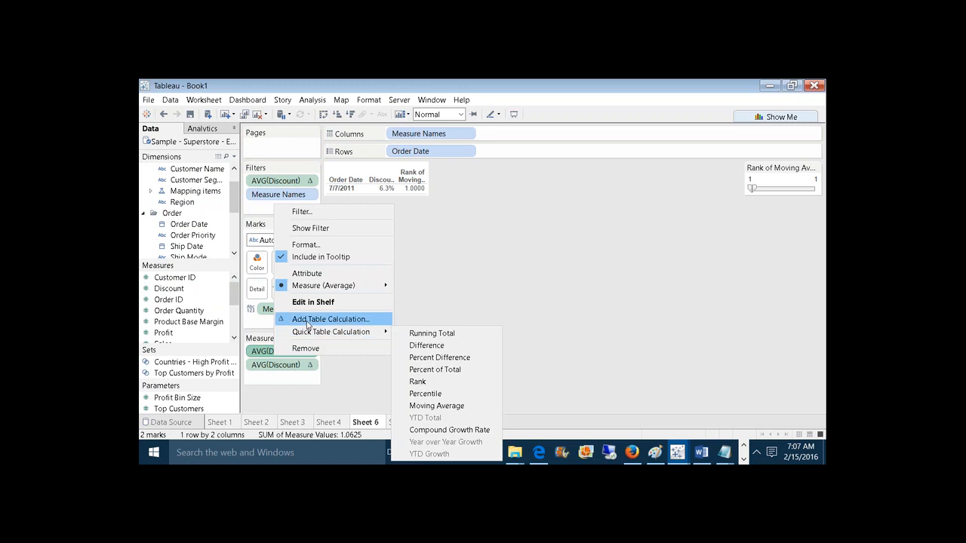
pyautogui.click(348, 317)
pyautogui.click(436, 207)
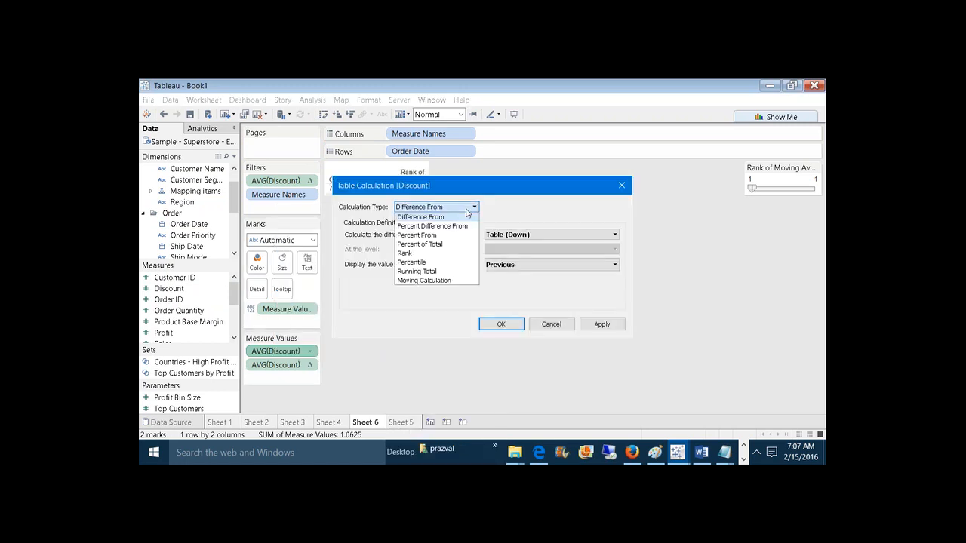
pyautogui.click(439, 281)
pyautogui.click(504, 235)
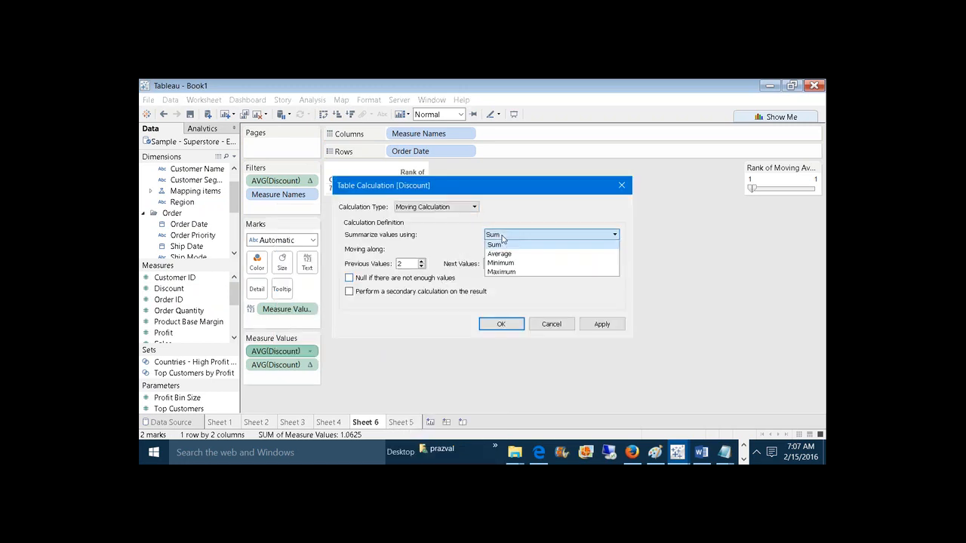
pyautogui.click(500, 254)
# Set the moving calculation to 3 previous and 3 next values with null when there are not enough values, and apply it
pyautogui.click(400, 263)
pyautogui.press('BackSpace')
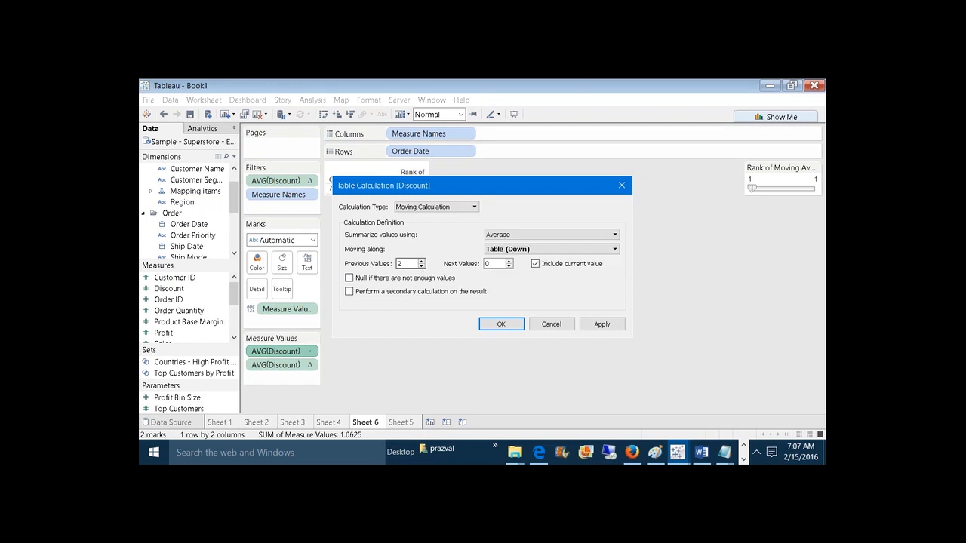
pyautogui.write('3')
pyautogui.press('Tab')
pyautogui.write('3')
pyautogui.click(350, 279)
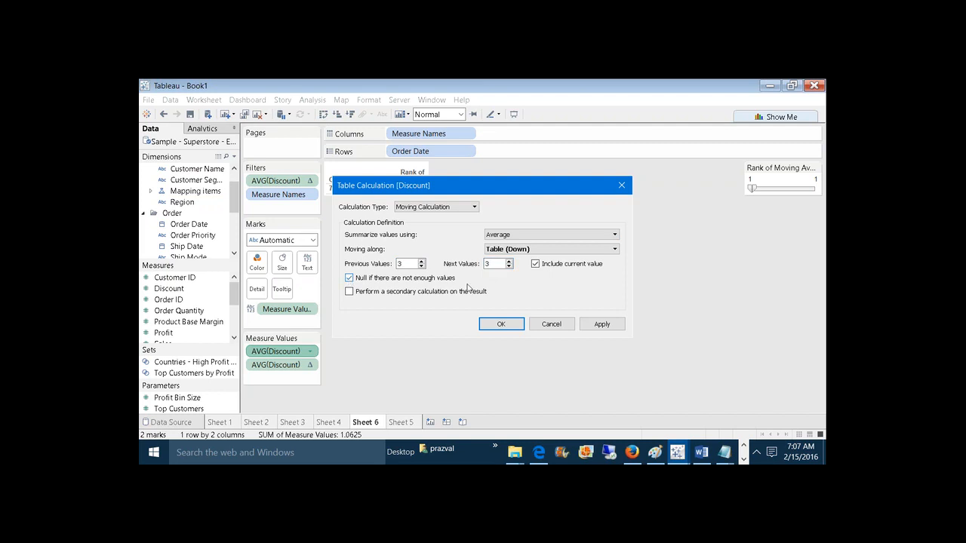
pyautogui.click(754, 189)
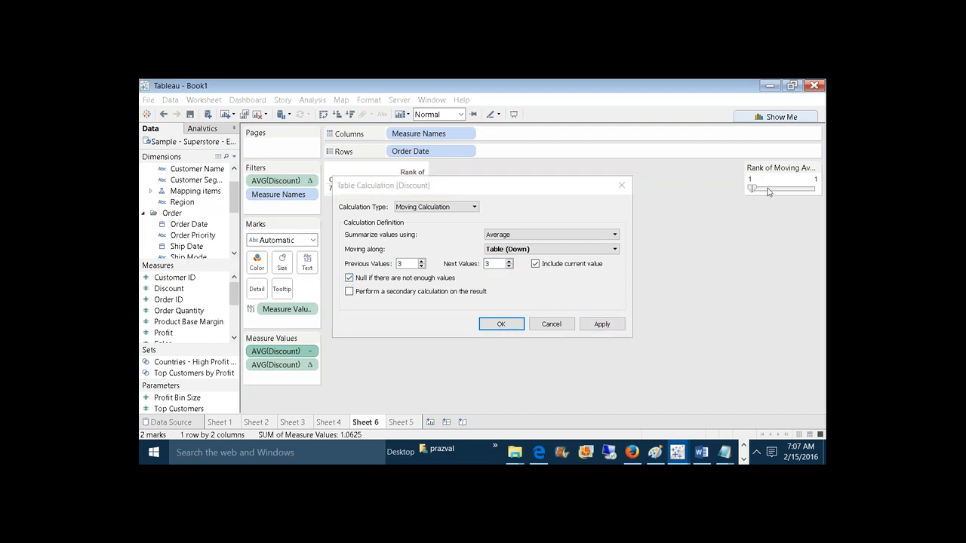
pyautogui.click(600, 324)
pyautogui.click(501, 325)
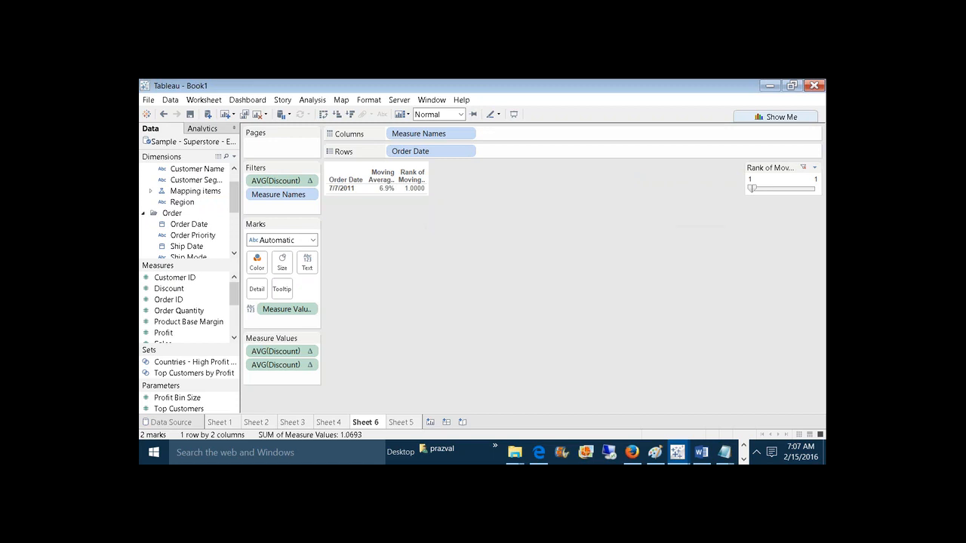
# Extend the rank filter to its full range to review the dates, and set its upper limit to 10
pyautogui.moveTo(752, 188); pyautogui.dragTo(817, 187)
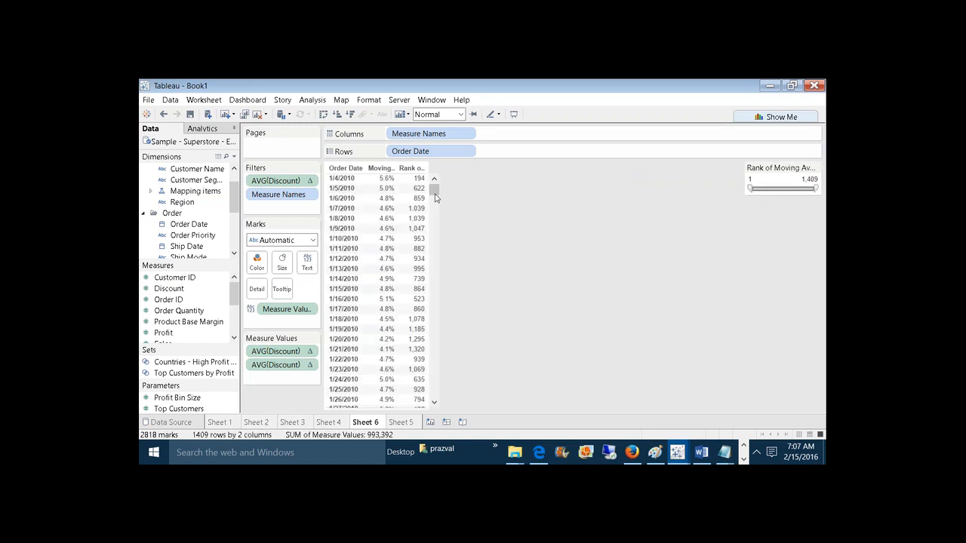
pyautogui.moveTo(435, 198); pyautogui.dragTo(446, 399)
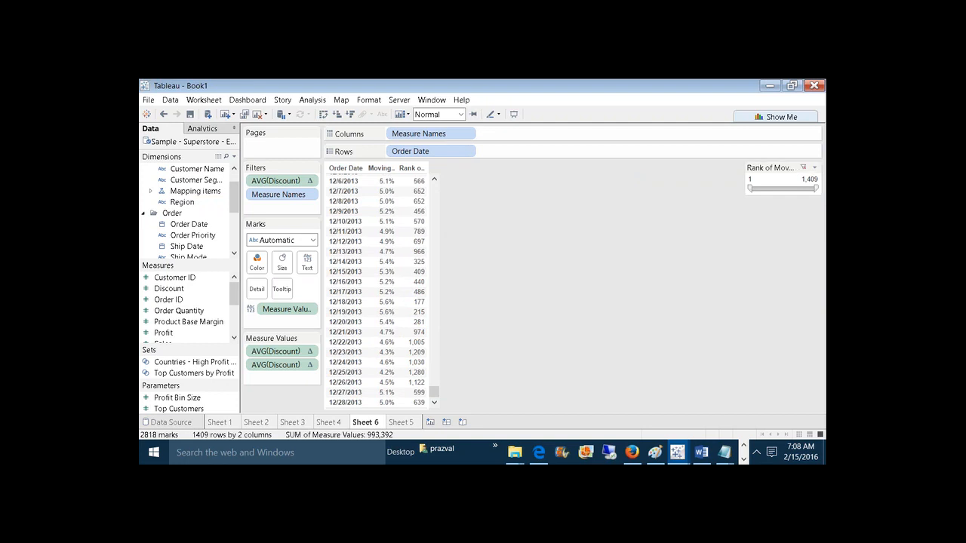
pyautogui.click(809, 180)
pyautogui.write('10')
pyautogui.press('Return')
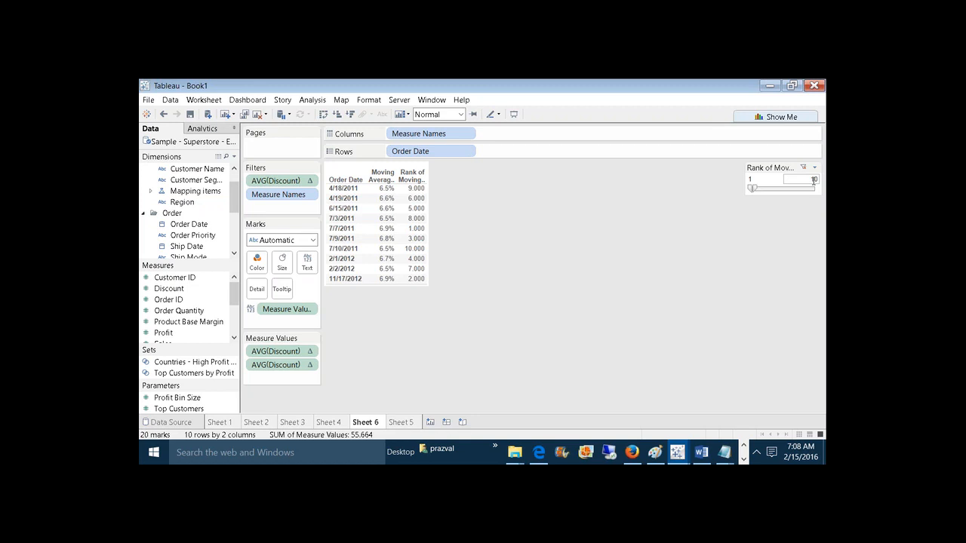
# Open the table calculation settings of the ranked AVG(Discount) measure and review the available secondary calculation types
pyautogui.rightClick(270, 365)
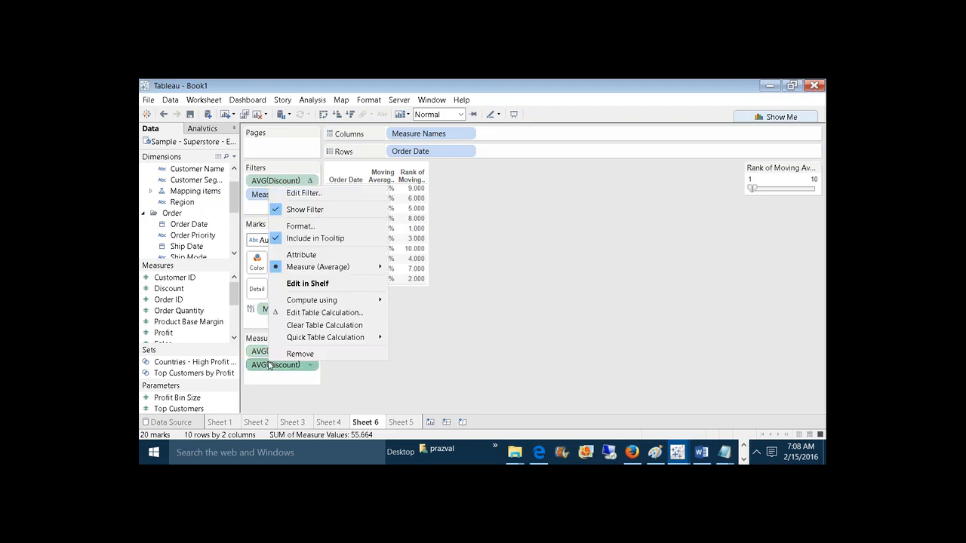
pyautogui.click(300, 318)
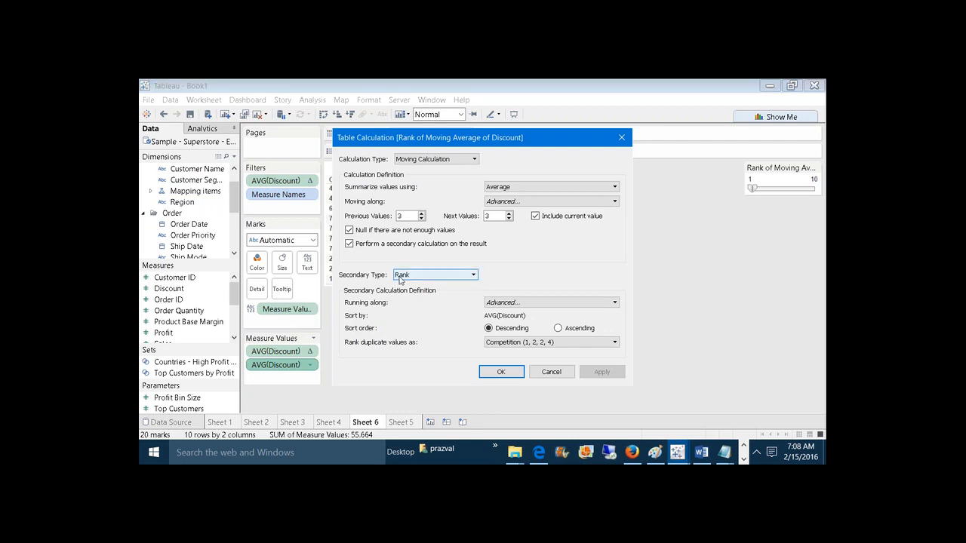
pyautogui.click(400, 276)
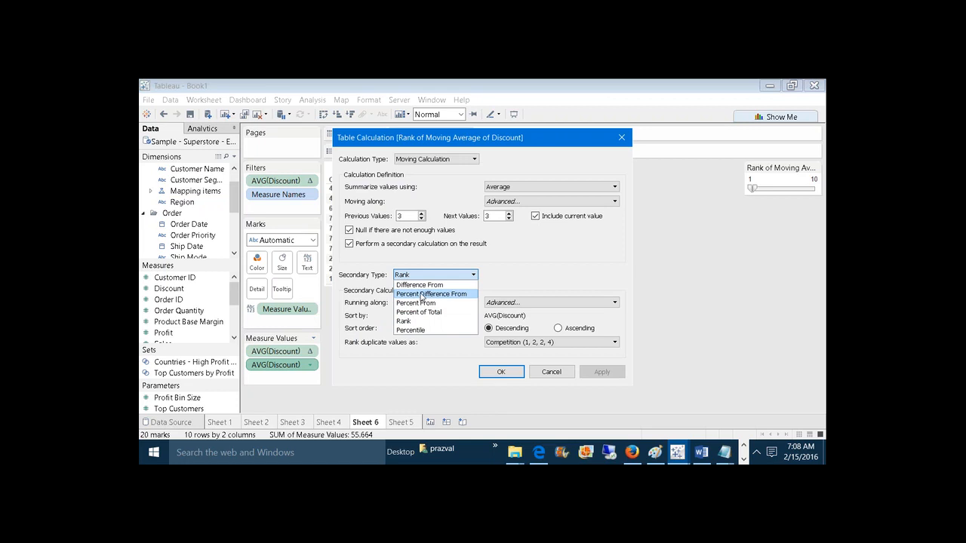
pyautogui.click(500, 280)
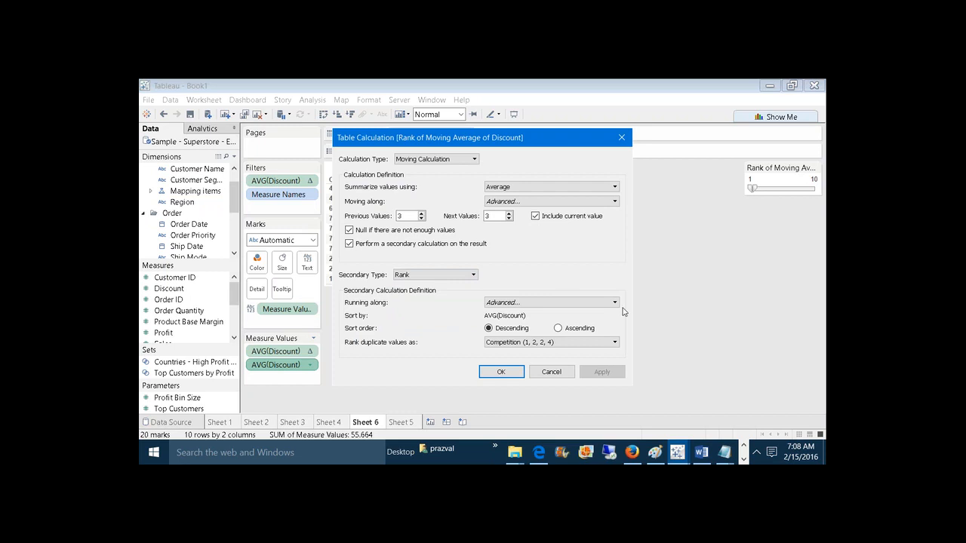
# Switch to the Notepad window with the Agile and Waterfall notes and add the heading "MANUAL WAY:-" under the dashed line
pyautogui.moveTo(733, 462)
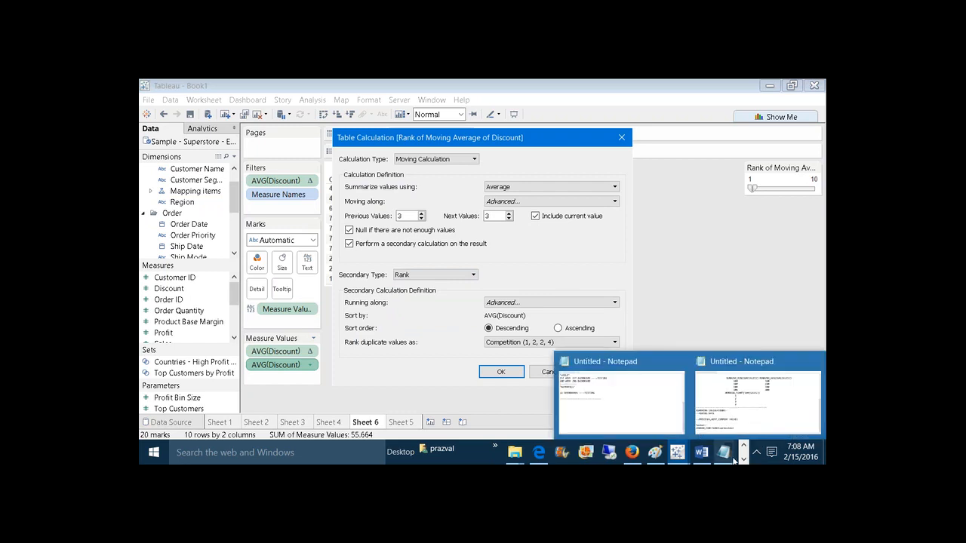
pyautogui.click(664, 411)
pyautogui.press('Up')
pyautogui.press('Up')
pyautogui.press('Up')
pyautogui.press('Up')
pyautogui.press('Up')
pyautogui.press('Up')
pyautogui.press('Up')
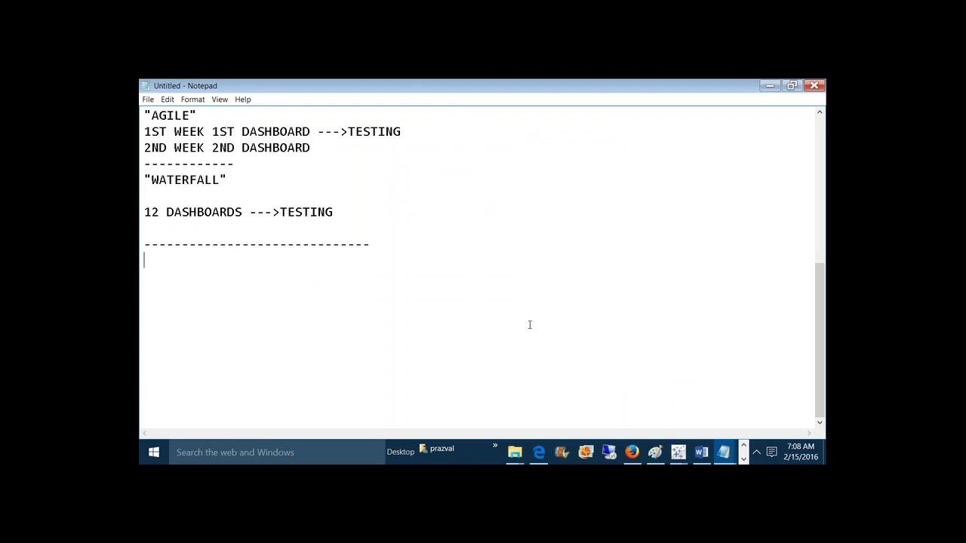
pyautogui.write('MANUAL WAY')
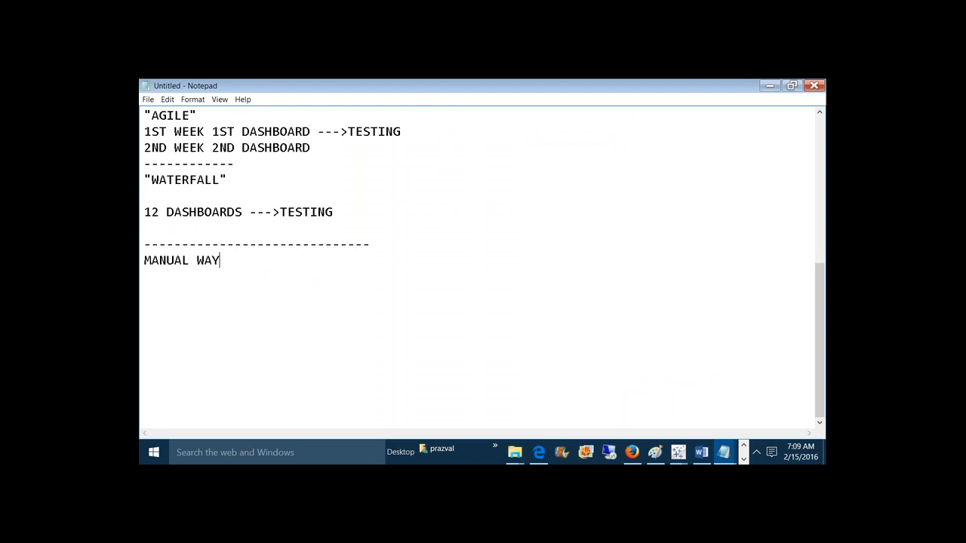
pyautogui.write(':-')
pyautogui.press('Return')
# Return to the Book1 workbook in Tableau, close the table calculation settings with OK and widen the Marks and Measure Values cards
pyautogui.moveTo(682, 448)
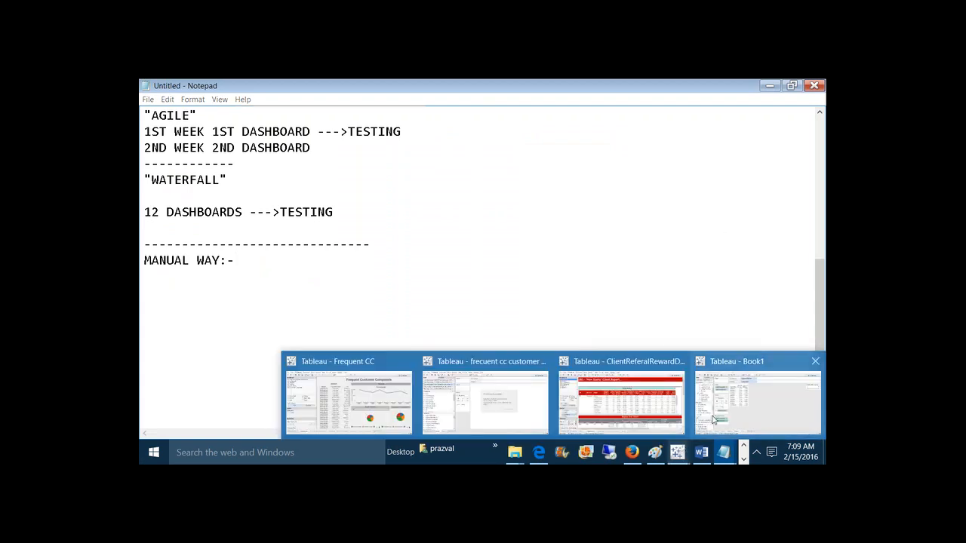
pyautogui.click(703, 420)
pyautogui.click(500, 371)
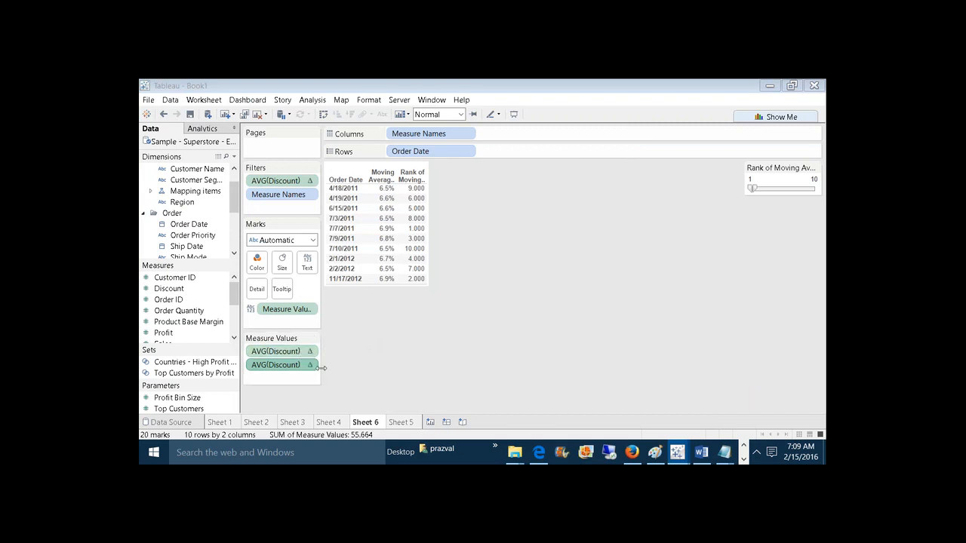
pyautogui.moveTo(333, 367); pyautogui.dragTo(479, 349)
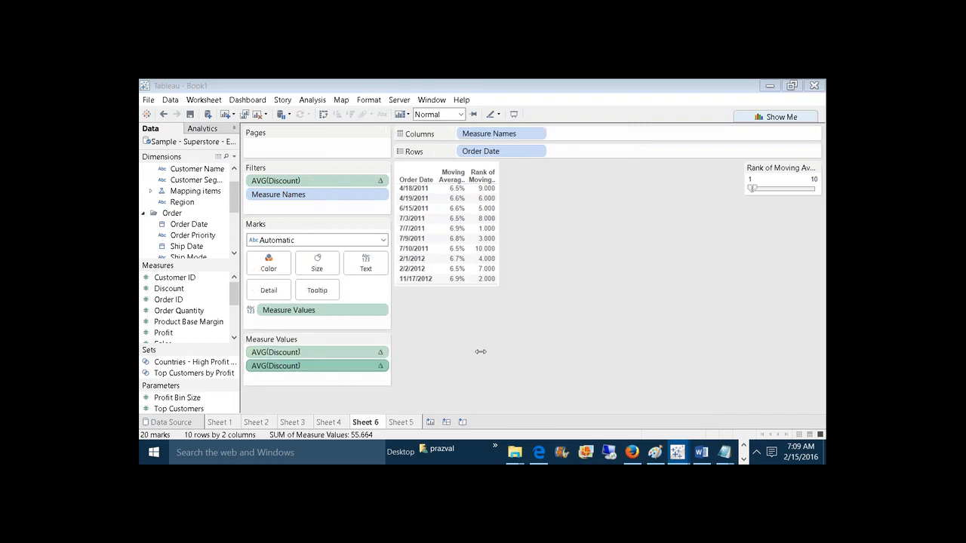
# Open the formula of the ranked AVG(Discount) measure in place and read through it from end to start and back
pyautogui.doubleClick(370, 368)
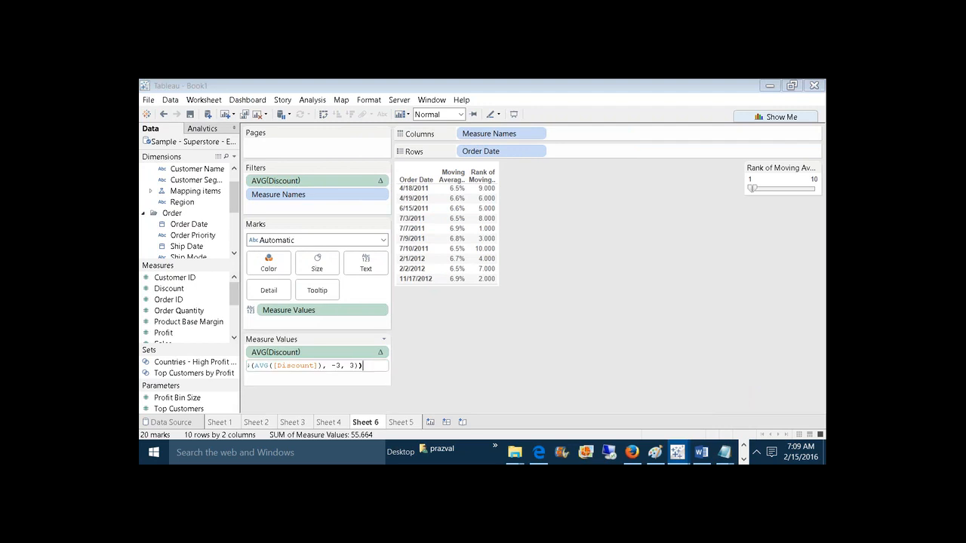
pyautogui.press('Left')
pyautogui.press('Left')
pyautogui.press('Left')
pyautogui.press('Left')
pyautogui.press('Left')
pyautogui.press('Left')
pyautogui.press('Left')
pyautogui.press('Left')
pyautogui.press('Left')
pyautogui.press('Left')
pyautogui.press('Left')
pyautogui.press('Left')
pyautogui.press('Left')
pyautogui.press('Left')
pyautogui.press('Left')
pyautogui.press('Left')
pyautogui.press('Left')
pyautogui.press('Left')
pyautogui.press('Left')
pyautogui.press('Left')
pyautogui.press('Right')
pyautogui.press('Right')
pyautogui.press('Right')
pyautogui.press('Right')
pyautogui.press('Right')
pyautogui.press('Right')
pyautogui.press('Right')
pyautogui.press('Right')
pyautogui.press('Right')
pyautogui.press('Right')
pyautogui.press('Right')
pyautogui.press('Right')
pyautogui.press('Right')
pyautogui.press('Right')
pyautogui.press('Right')
pyautogui.press('Right')
pyautogui.press('Right')
pyautogui.press('Right')
pyautogui.press('Right')
pyautogui.press('Right')
pyautogui.press('Return')
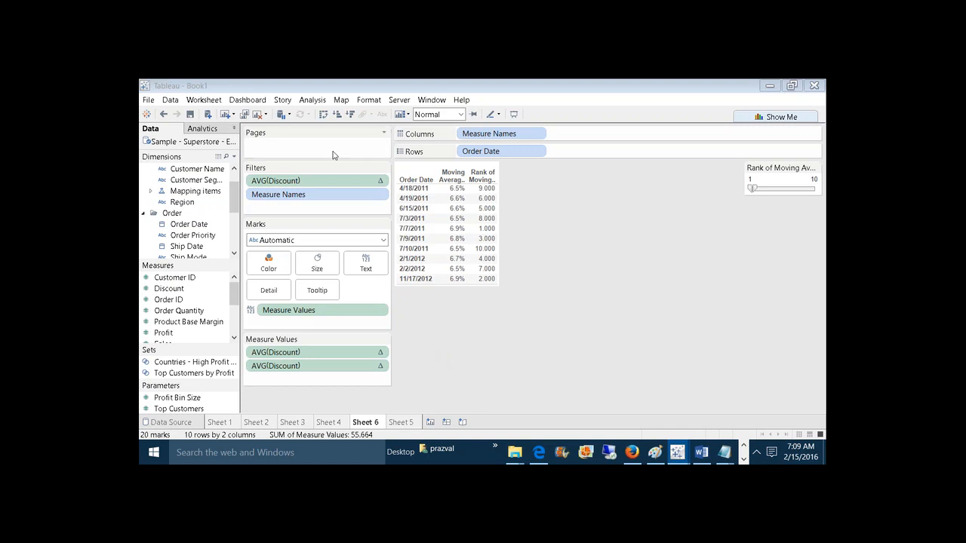
# Open a new calculated field, browse the functions in the Table Calculation category, and close the editor without creating the field
pyautogui.click(312, 107)
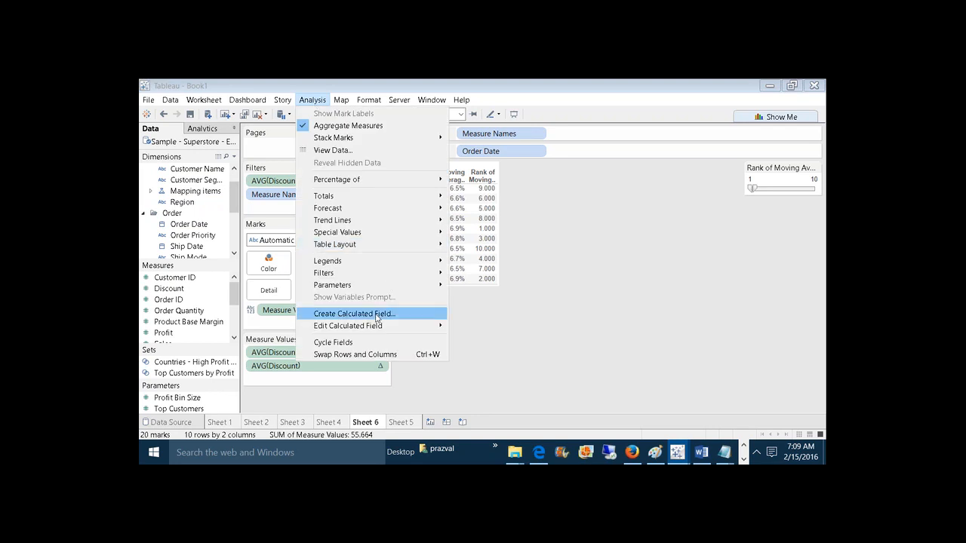
pyautogui.click(355, 313)
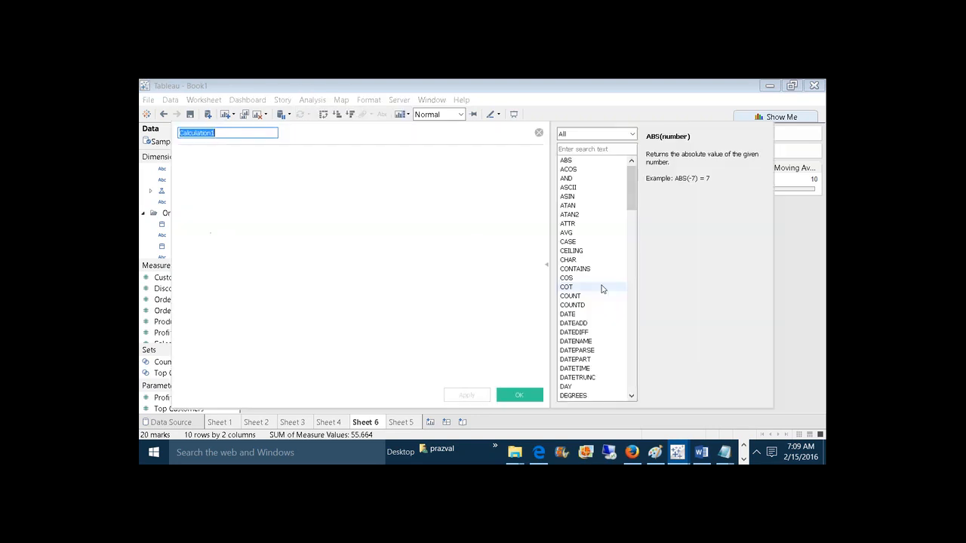
pyautogui.click(633, 134)
pyautogui.click(598, 218)
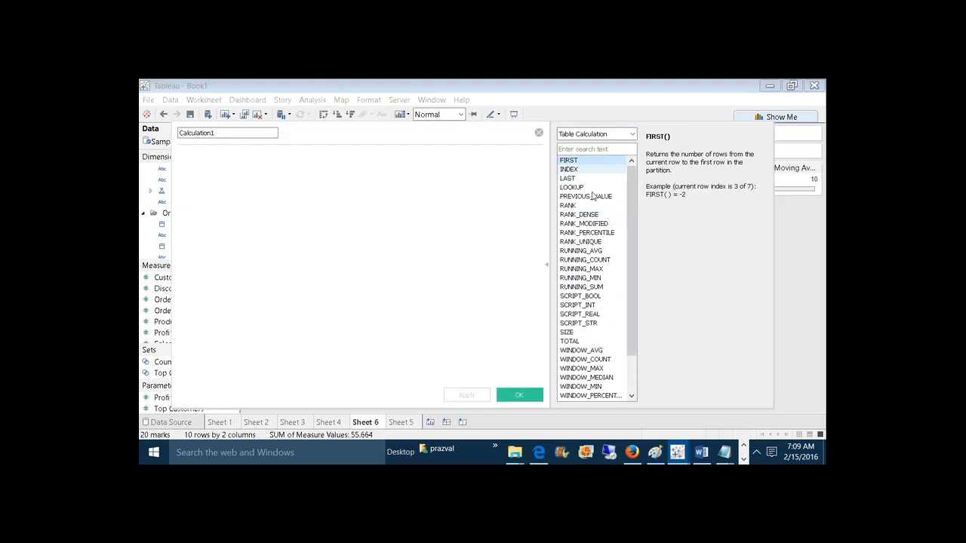
pyautogui.scroll(-2, 637, 219)
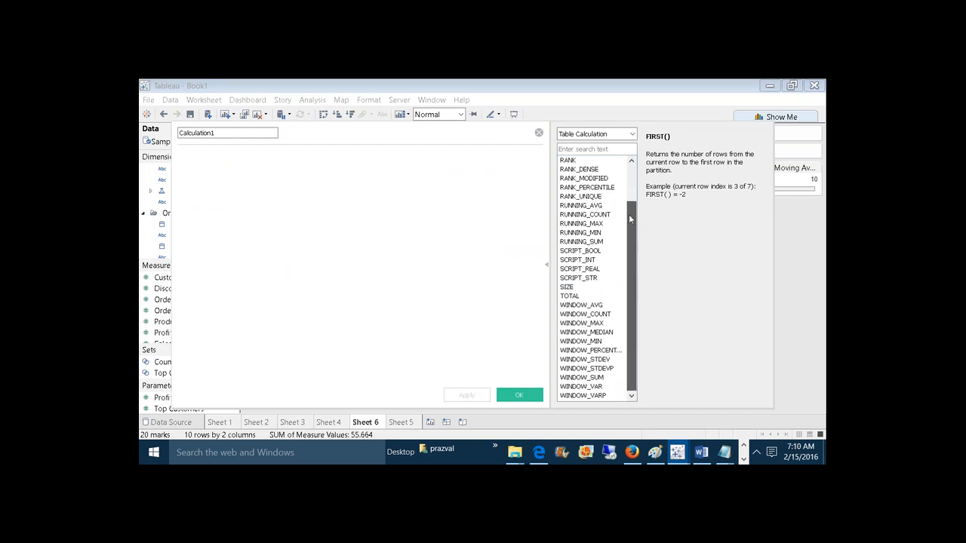
pyautogui.scroll(2, 629, 214)
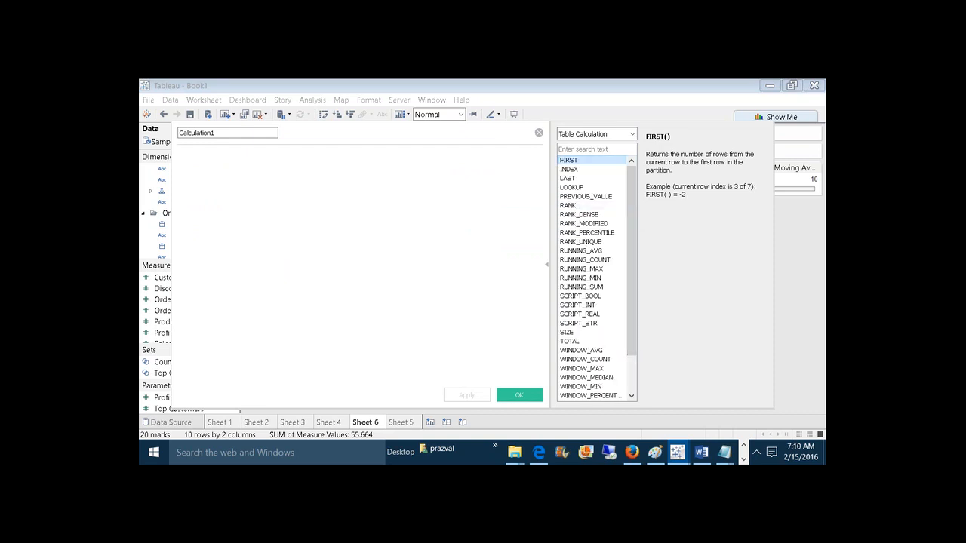
pyautogui.click(539, 134)
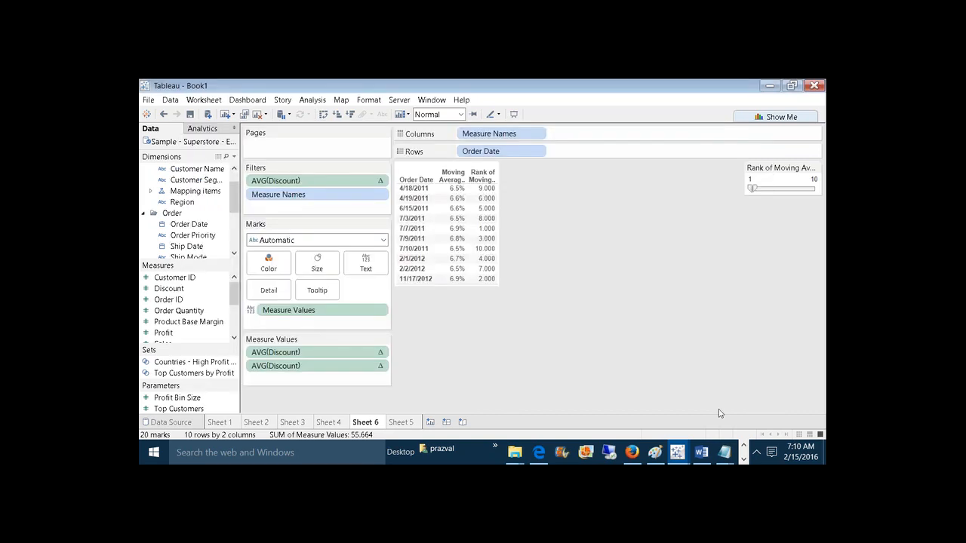
# Switch to the Notepad window with the moving calculations notes and add a dashed separator line below the WINDOW_FUNCTION(Expression) syntax
pyautogui.moveTo(724, 452)
pyautogui.click(757, 398)
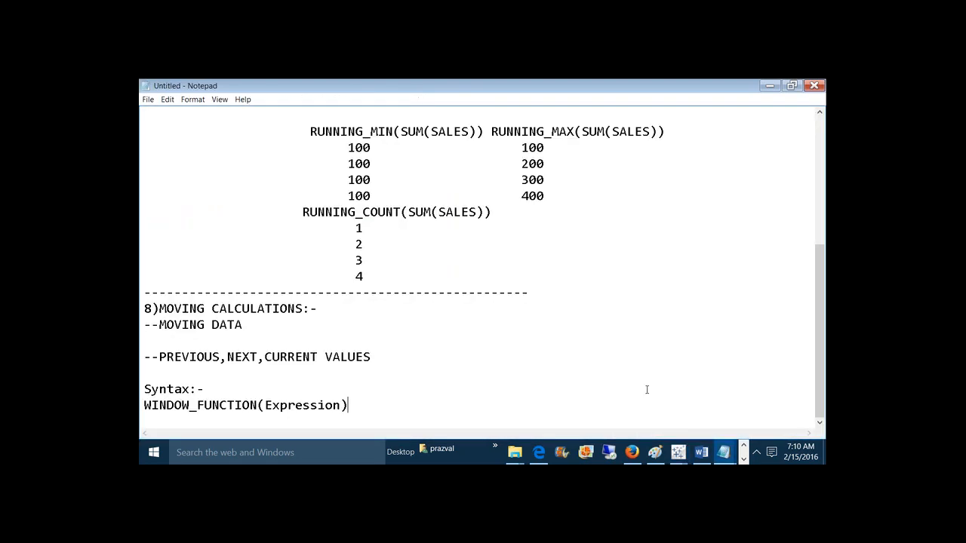
pyautogui.moveTo(677, 452)
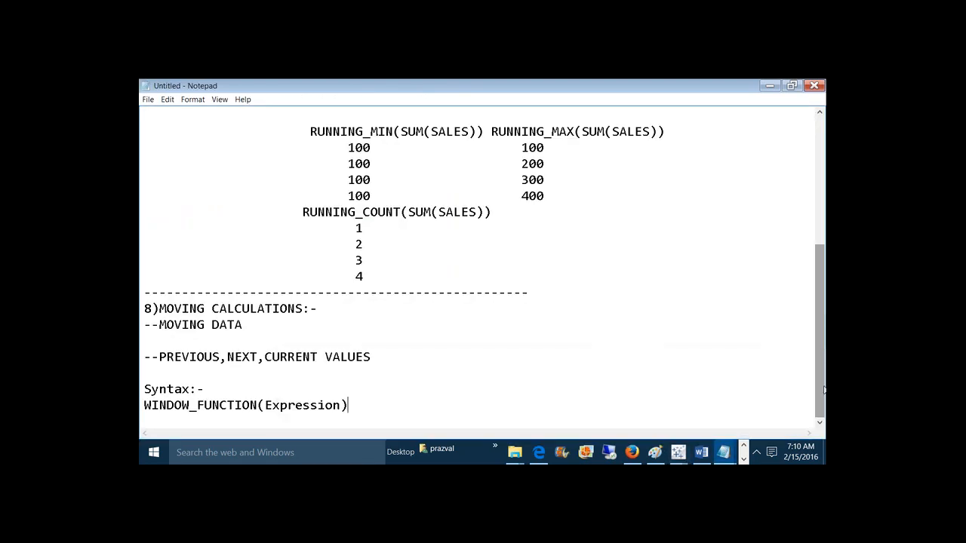
pyautogui.press('Return')
pyautogui.press('Return')
pyautogui.press('Return')
pyautogui.press('Return')
pyautogui.press('Return')
pyautogui.press('Return')
pyautogui.press('Return')
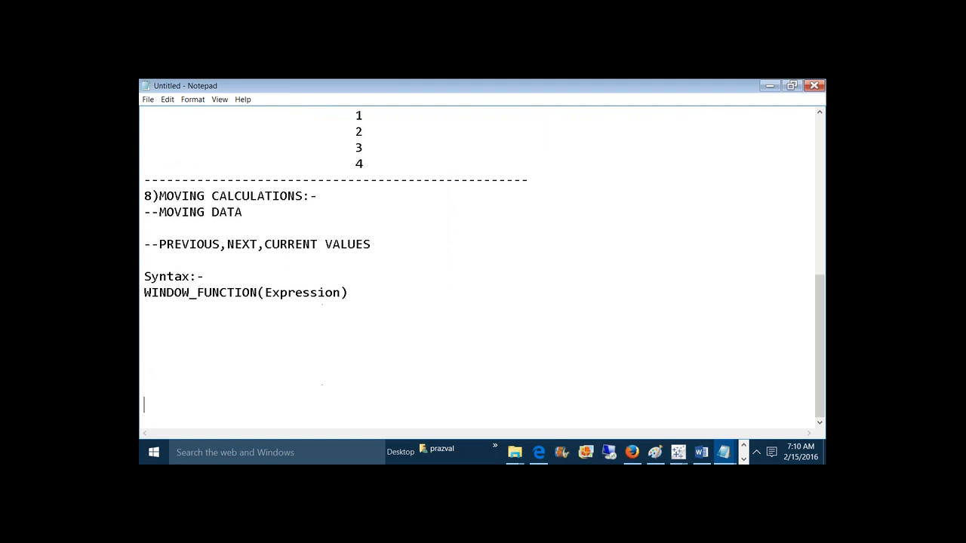
pyautogui.press('Up')
pyautogui.press('Up')
pyautogui.press('Up')
pyautogui.press('Up')
pyautogui.press('Up')
pyautogui.press('Up')
pyautogui.write('-------------------------------------------------------------------------------')
# Add blank lines below the separator and enter the heading "TABLE CALCULATIONS" directly under it
pyautogui.press('Return')
pyautogui.press('Return')
pyautogui.press('Return')
pyautogui.press('Return')
pyautogui.press('Return')
pyautogui.press('Return')
pyautogui.press('Return')
pyautogui.press('Return')
pyautogui.press('Return')
pyautogui.press('Return')
pyautogui.press('Return')
pyautogui.press('Return')
pyautogui.press('Return')
pyautogui.press('Return')
pyautogui.press('Return')
pyautogui.press('Return')
pyautogui.press('Return')
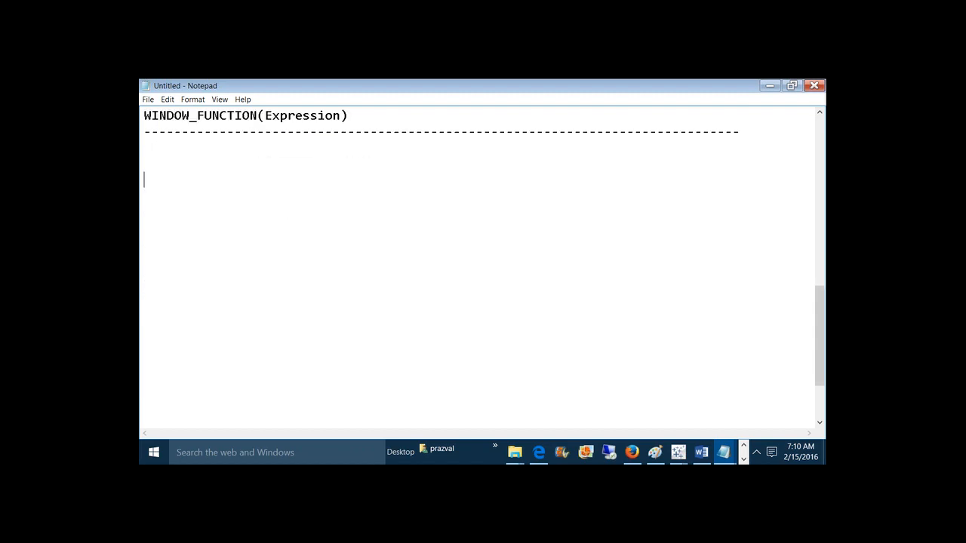
pyautogui.write('TABLE CALCULATIONS')
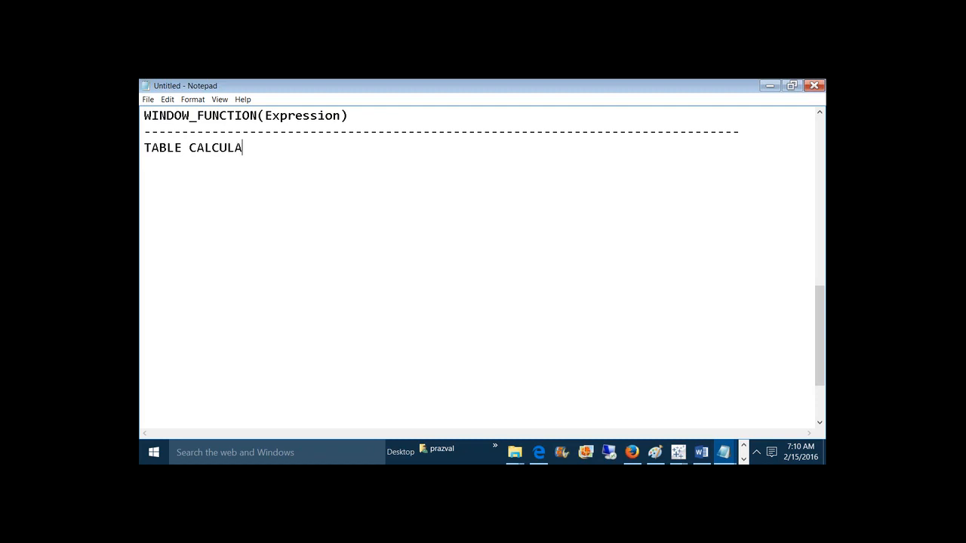
# Complete the heading as "TABLE CALCULATIONS MANUAL WAY:-" and add the item "1)RANK" below it after a blank line
pyautogui.write('ANUAL WAY')
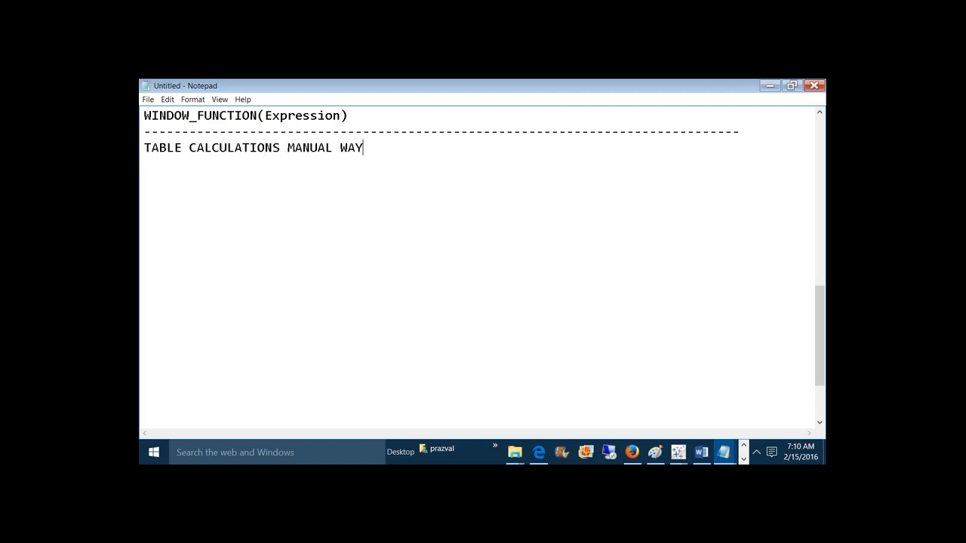
pyautogui.write(':-')
pyautogui.press('Return')
pyautogui.press('Return')
pyautogui.write('1)RANK')
pyautogui.press('Return')
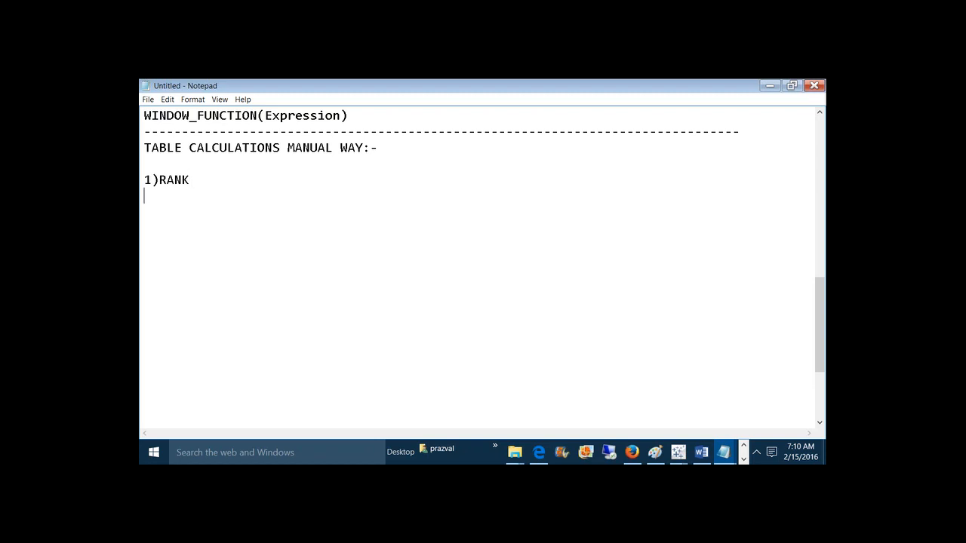
# List the rank types under the RANK item, separated by a blank line: "1)UNIQUE RANK", "2)COMPETITION", "3)MODIFIED COMPETITION" and "4)DENSE"
pyautogui.write('1)UNIQUE RANK ')
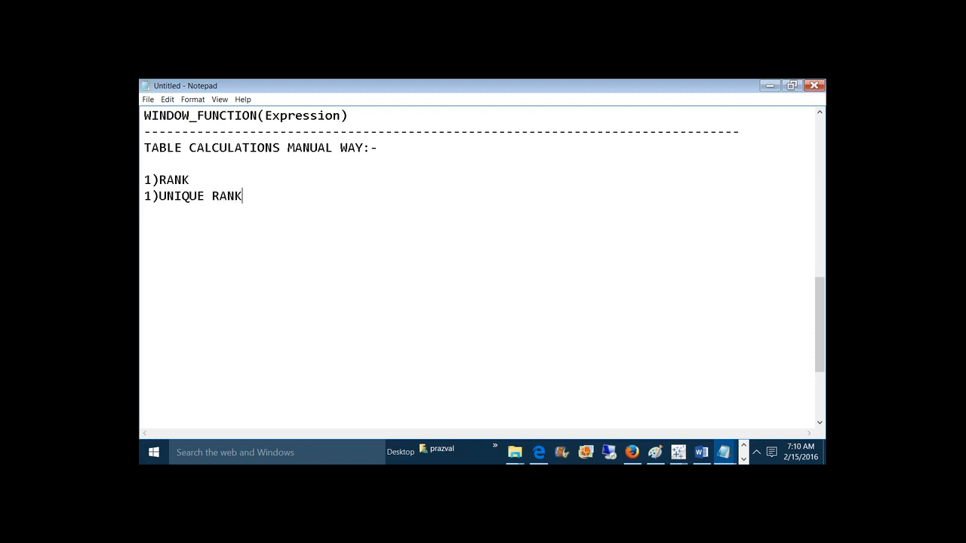
pyautogui.write('2)COMPETITION')
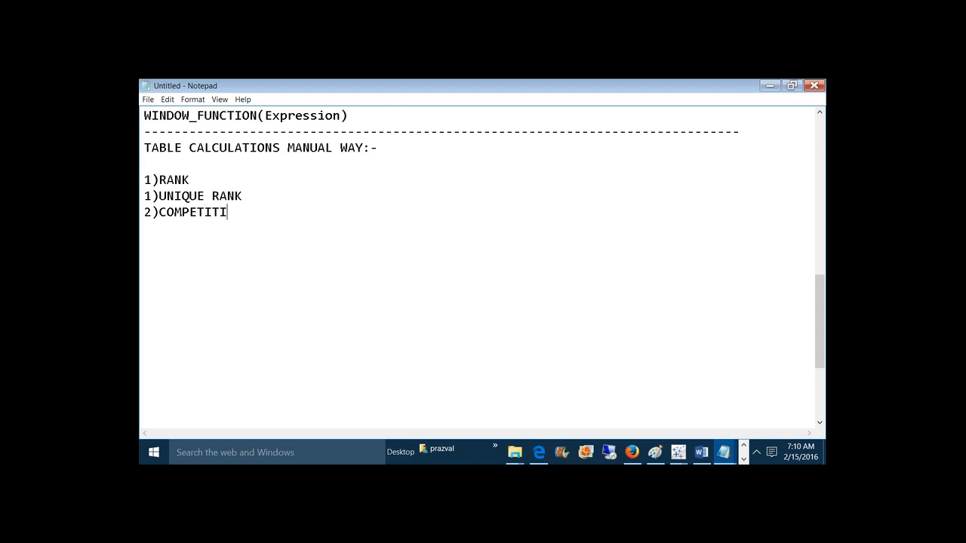
pyautogui.press('Return')
pyautogui.write('3)MODIFIED C')
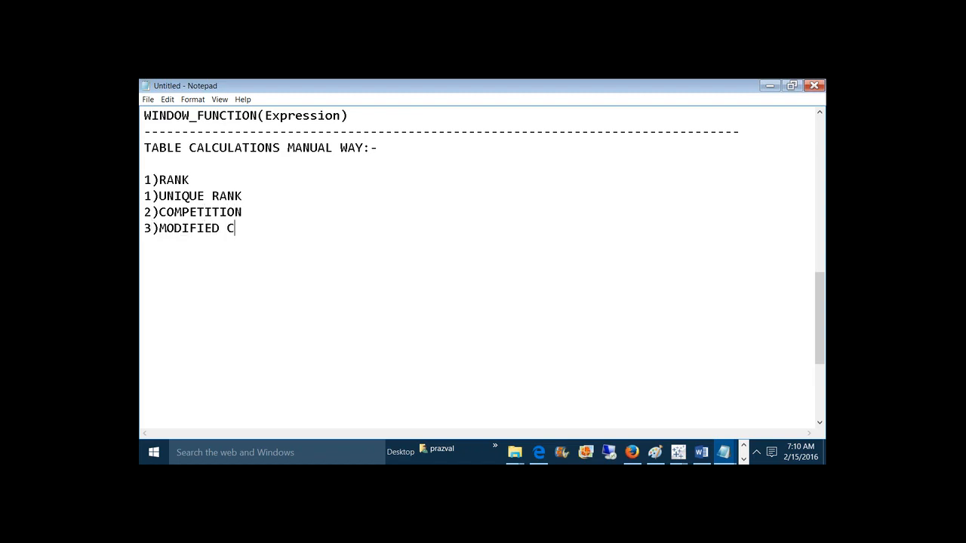
pyautogui.write('OMPETITION')
pyautogui.press('Return')
pyautogui.write('4)')
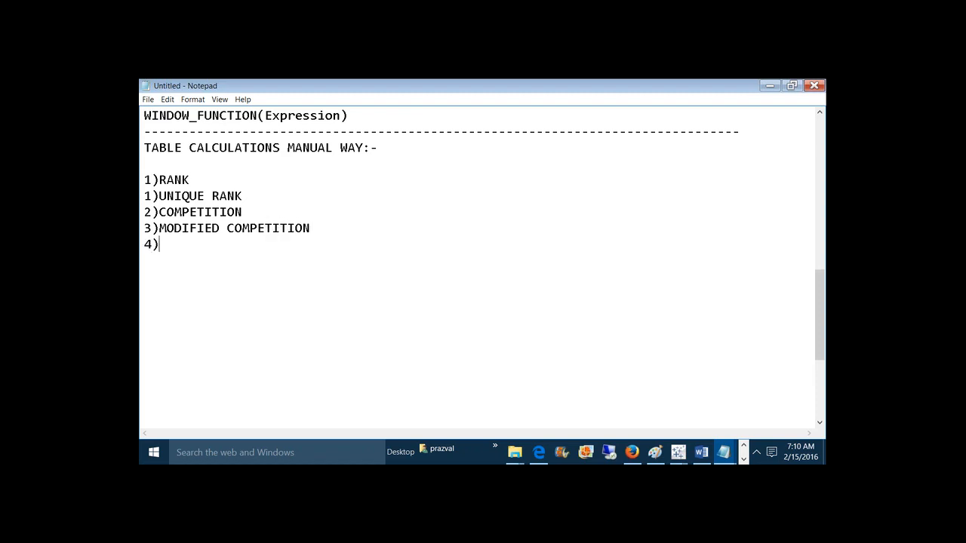
pyautogui.write('DENSE')
pyautogui.press('Return')
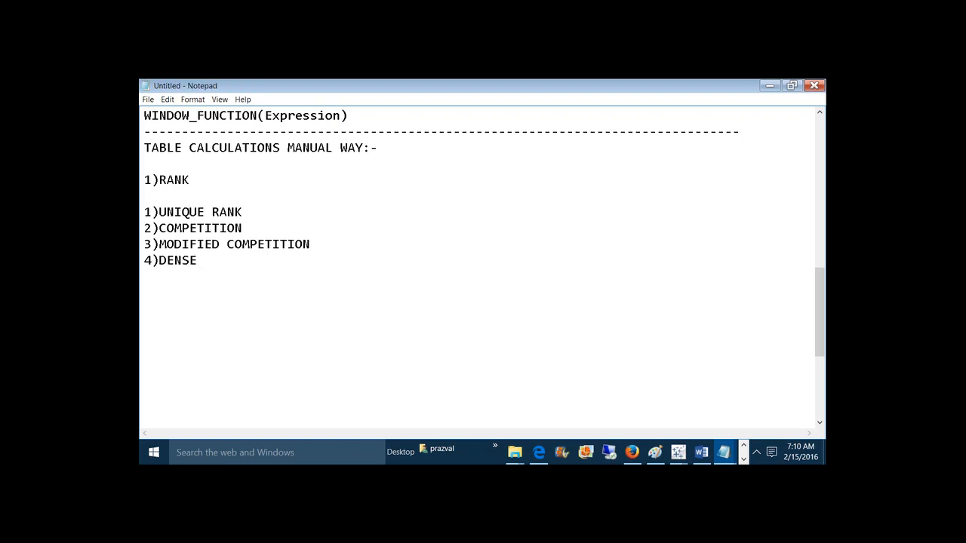
# Beside the four rank types, add an aligned column with their functions: RANK_UNIQUE, RANK, RANK_MODIFIED and RANK_DENSE
pyautogui.click(265, 212)
pyautogui.write('RANK_UNIQUE')
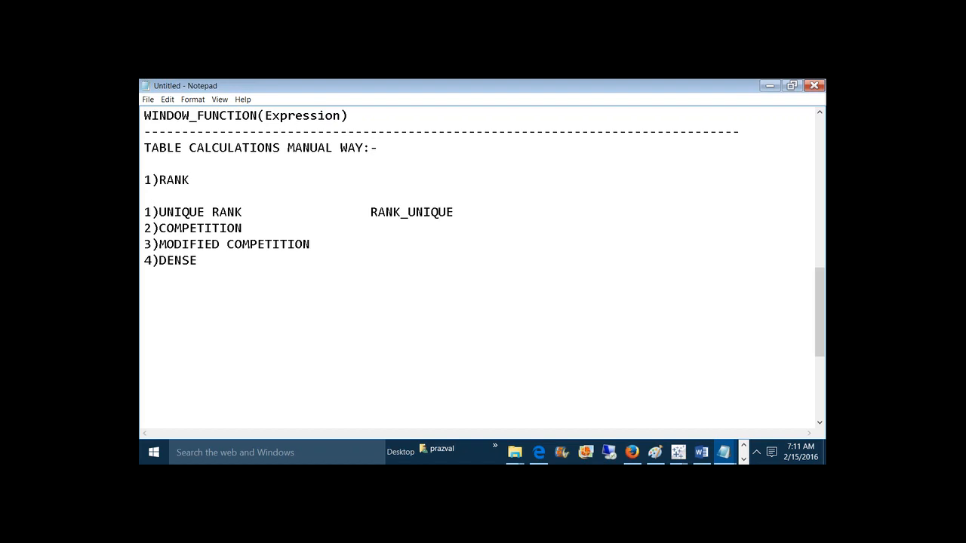
pyautogui.press('Down')
pyautogui.write('RANK')
pyautogui.press('Down')
pyautogui.write('RANK_MO')
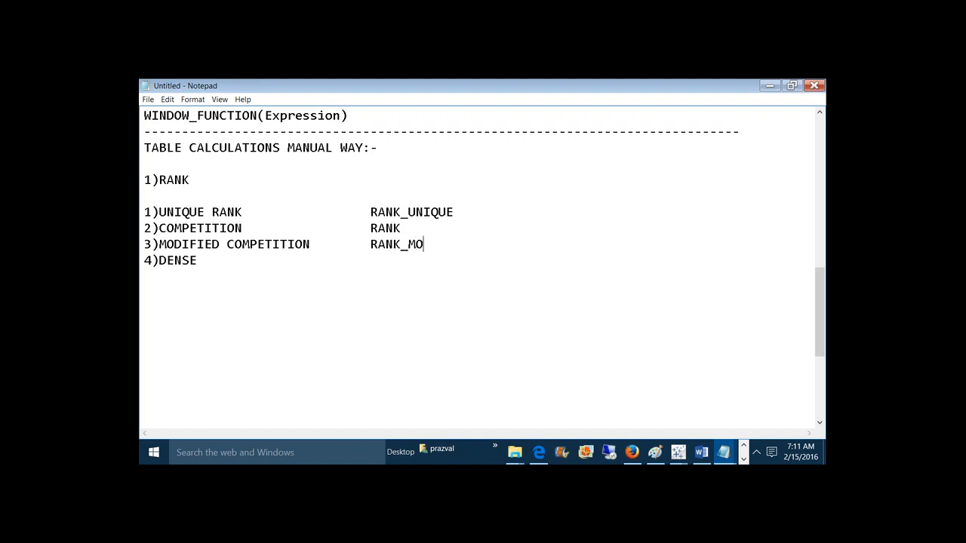
pyautogui.write('DIFIED')
pyautogui.write('RANK_')
pyautogui.write('DENSE')
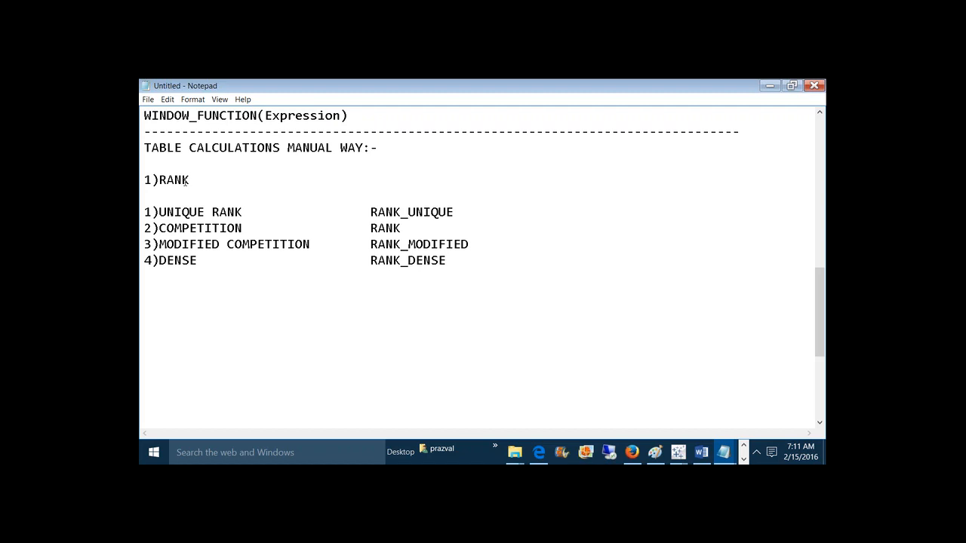
# Below the "1)RANK" item, add the line "Syntax:-" followed by "RANK_FUNCTION(Expression,[order])"
pyautogui.click(189, 180)
pyautogui.press('Return')
pyautogui.write('Sy')
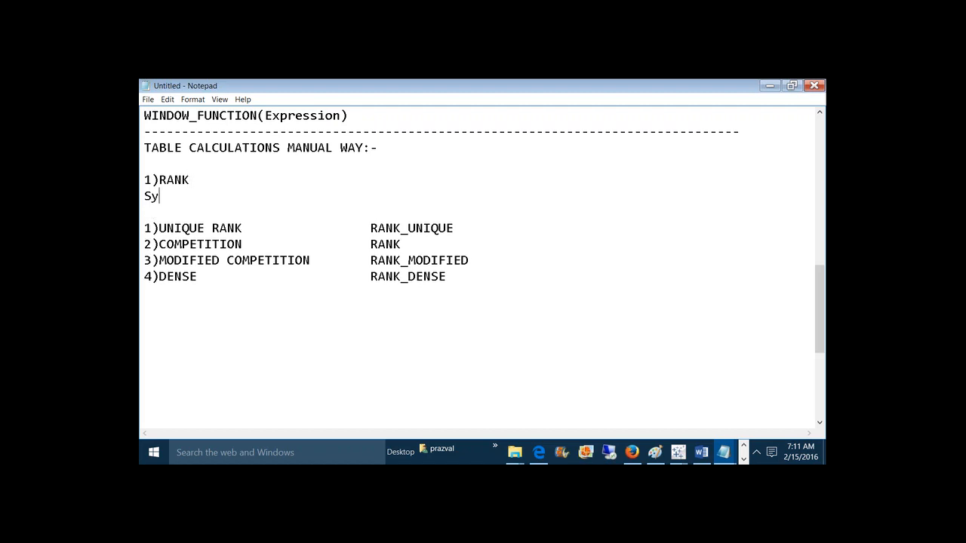
pyautogui.write('ntax:-')
pyautogui.press('Return')
pyautogui.write('RANK')
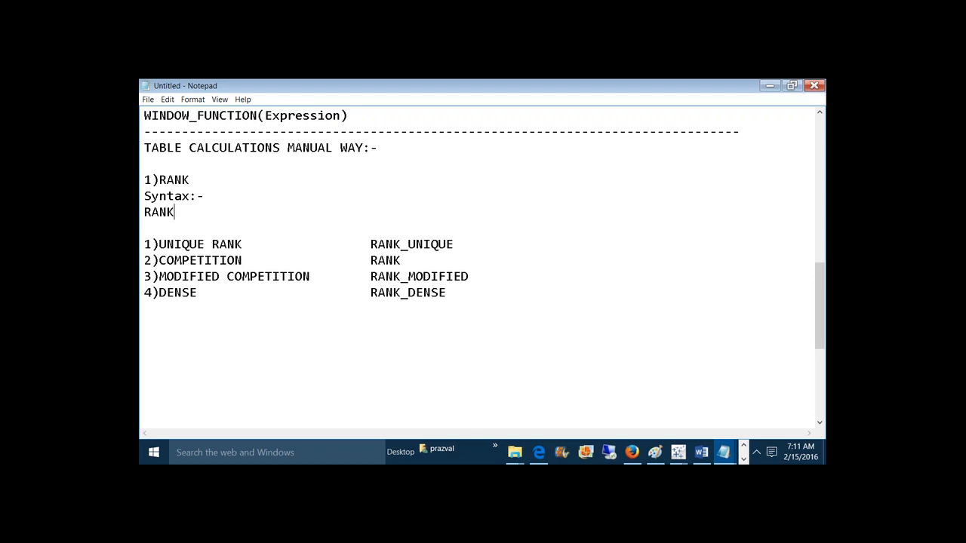
pyautogui.write('_FUNCTION(Exp')
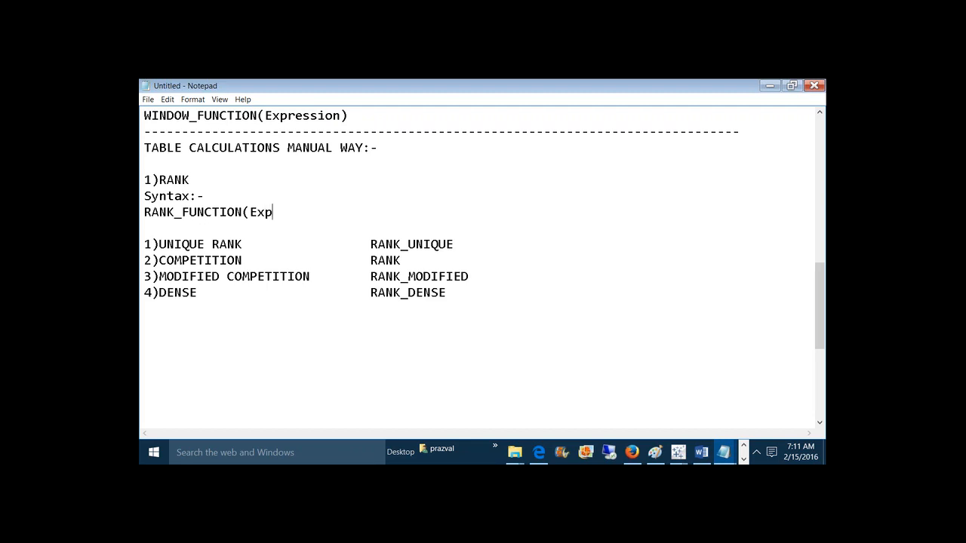
pyautogui.write('ression,[order])')
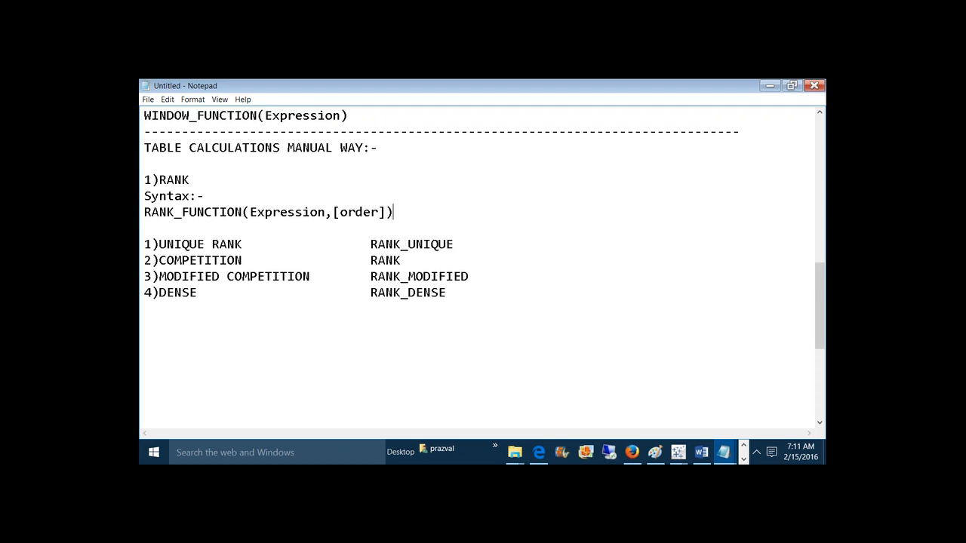
# Leave a blank line after the rank syntax and add the note "[order] -->asc (or) desc"
pyautogui.press('Return')
pyautogui.press('Return')
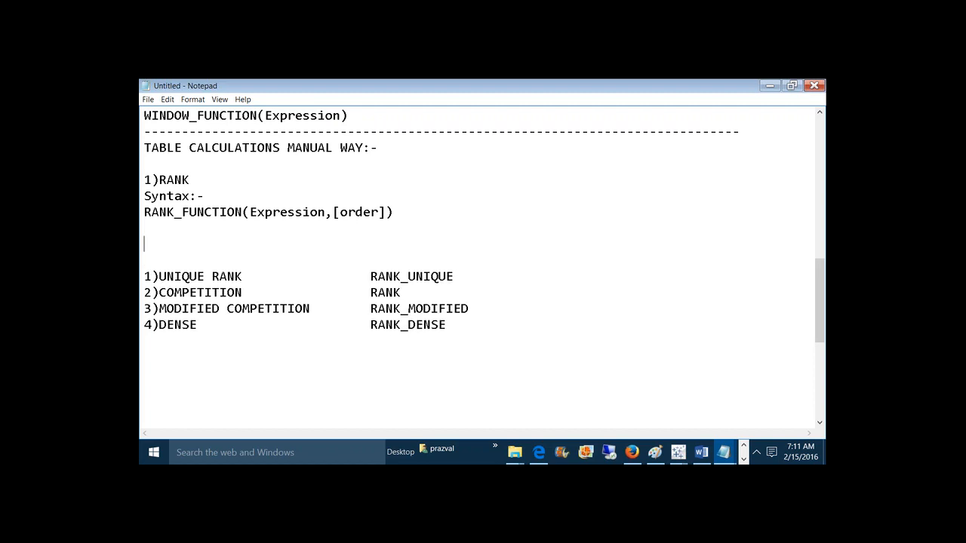
pyautogui.write('[order] -->asc (o')
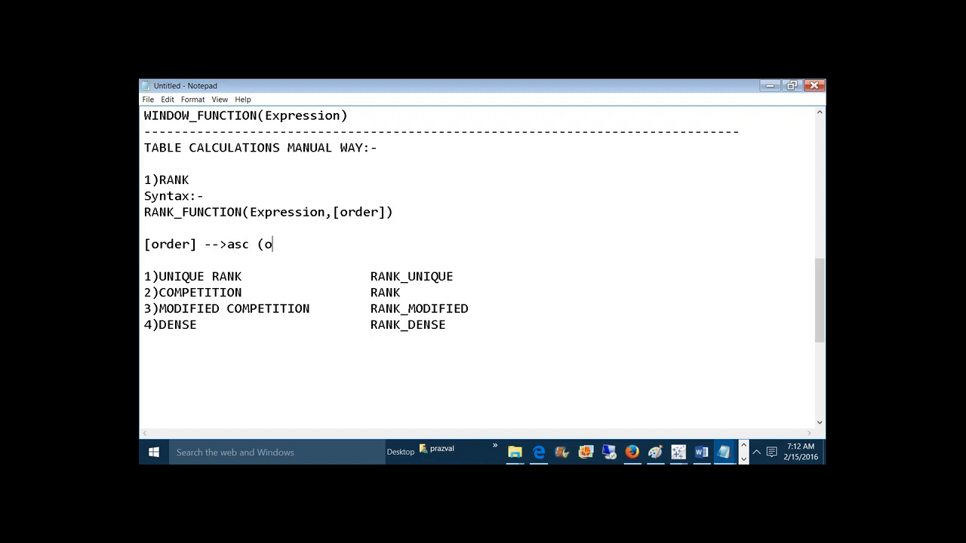
pyautogui.write('r) desc')
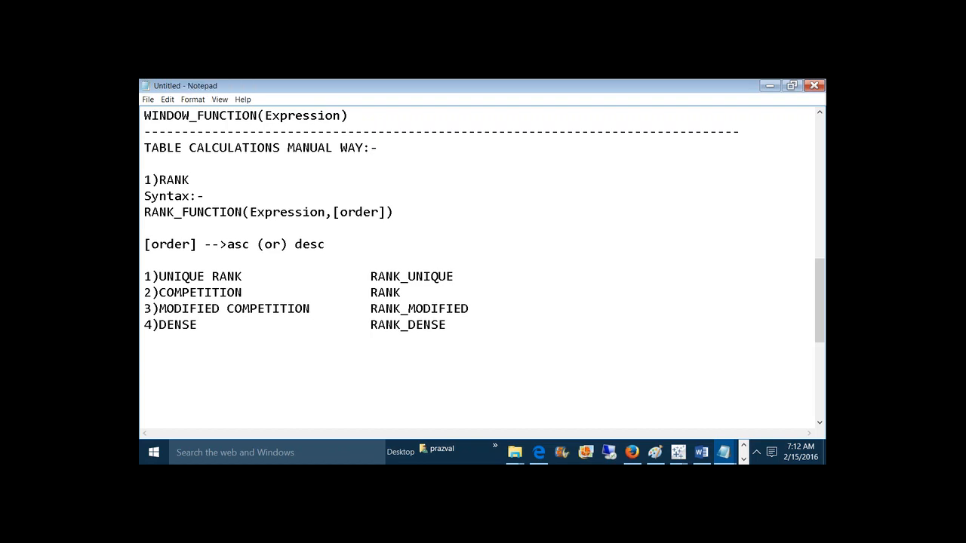
# Switch to Tableau and build a text table on a new worksheet with Continent on Rows and SUM(Profit) as text
pyautogui.click(394, 309)
pyautogui.moveTo(683, 443)
pyautogui.click(755, 407)
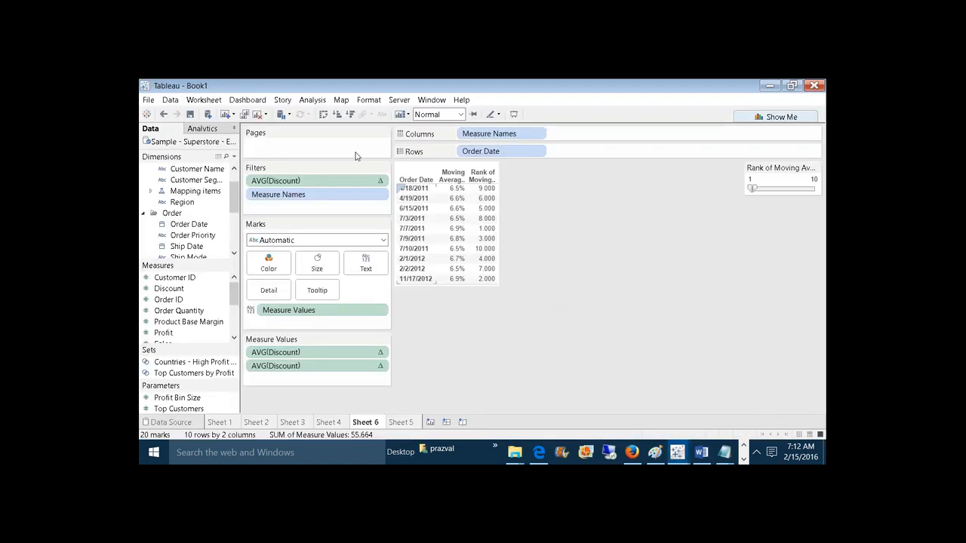
pyautogui.click(225, 114)
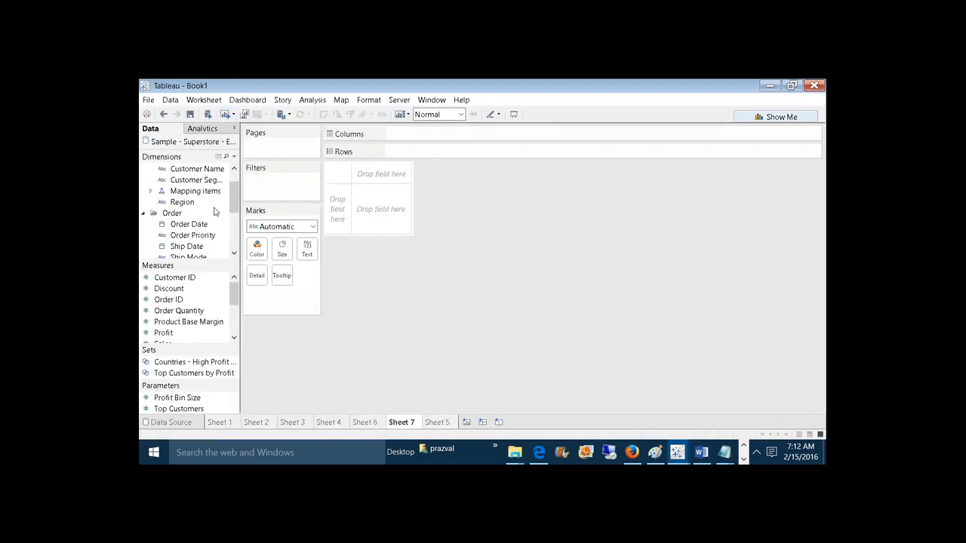
pyautogui.moveTo(231, 210); pyautogui.dragTo(411, 152)
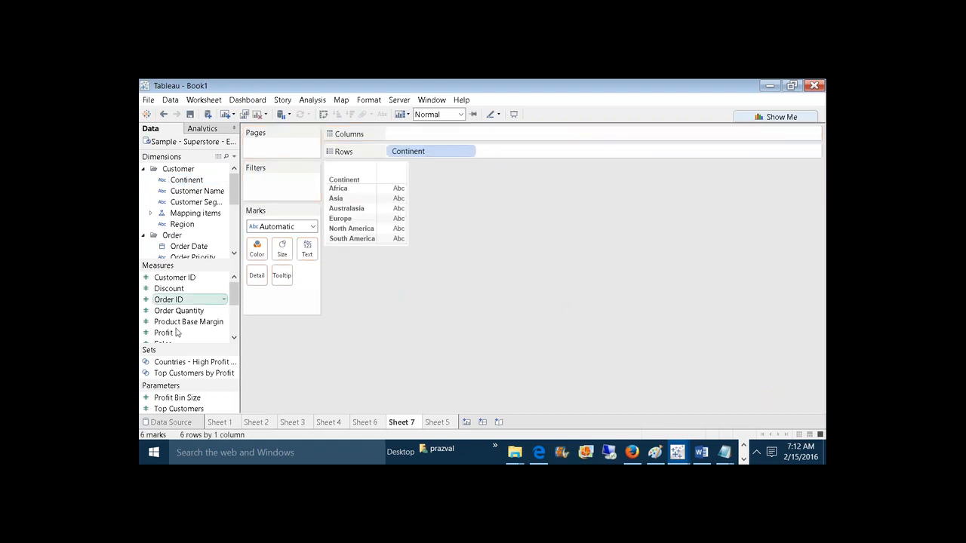
pyautogui.moveTo(176, 332); pyautogui.dragTo(306, 251)
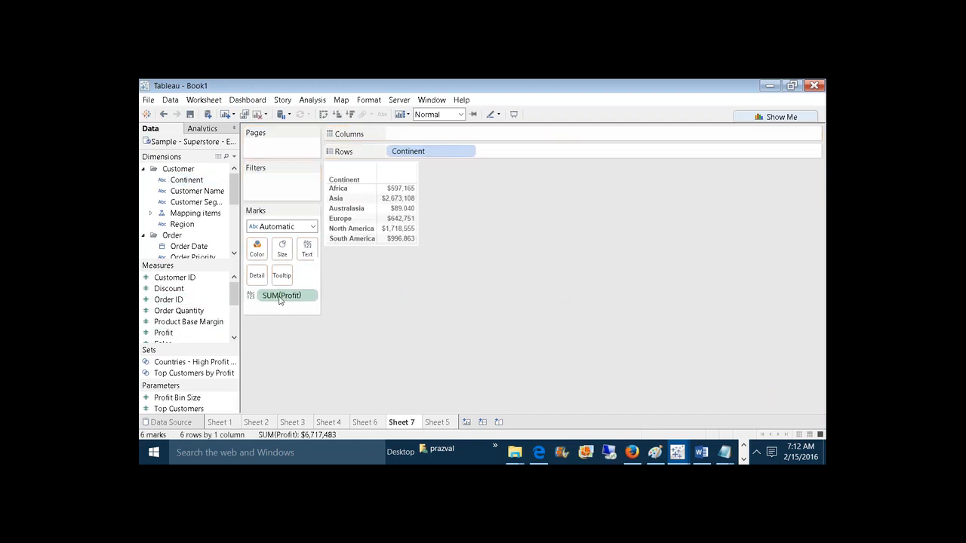
# Add a Rank table calculation to SUM(Profit), running along Table (Down) in descending order with Competition (1, 2, 2, 4) ranking
pyautogui.rightClick(274, 298)
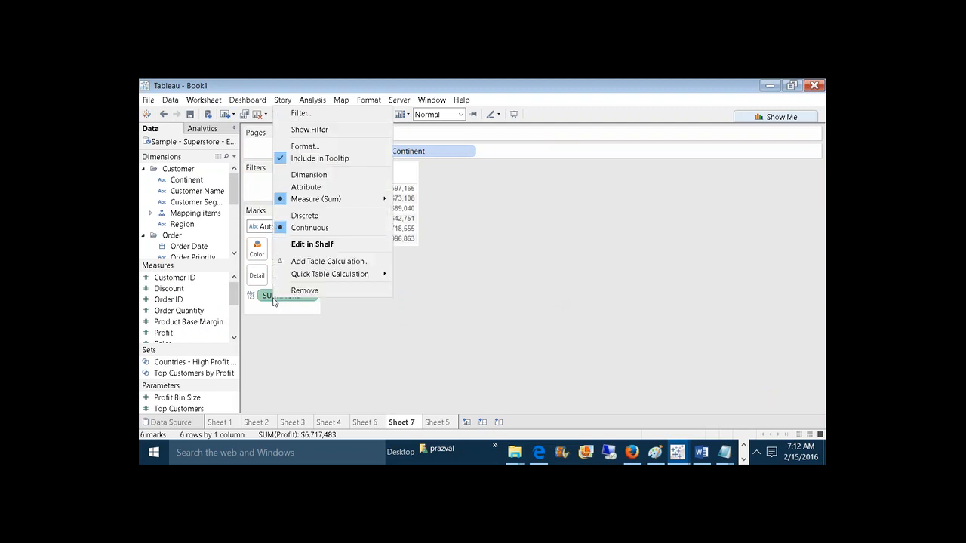
pyautogui.click(338, 262)
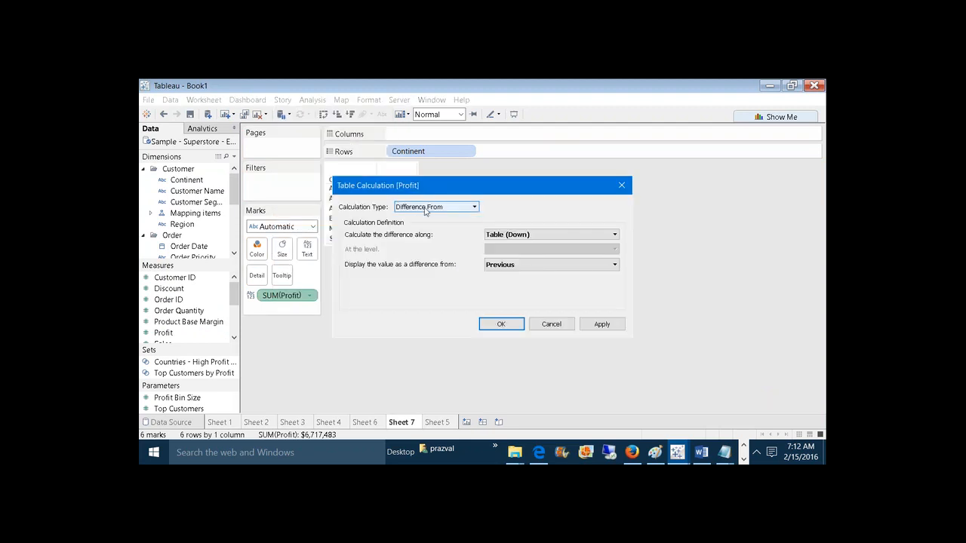
pyautogui.click(425, 210)
pyautogui.click(425, 256)
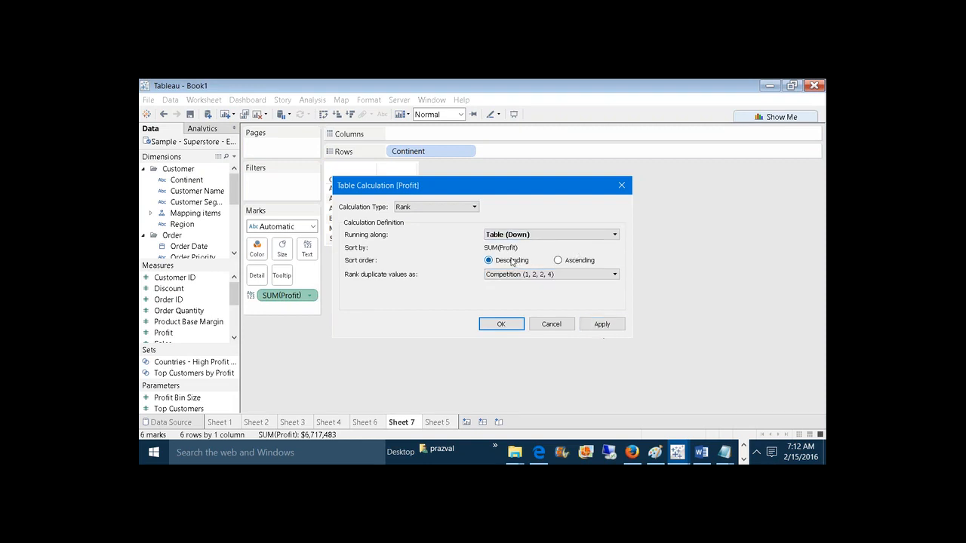
pyautogui.click(594, 324)
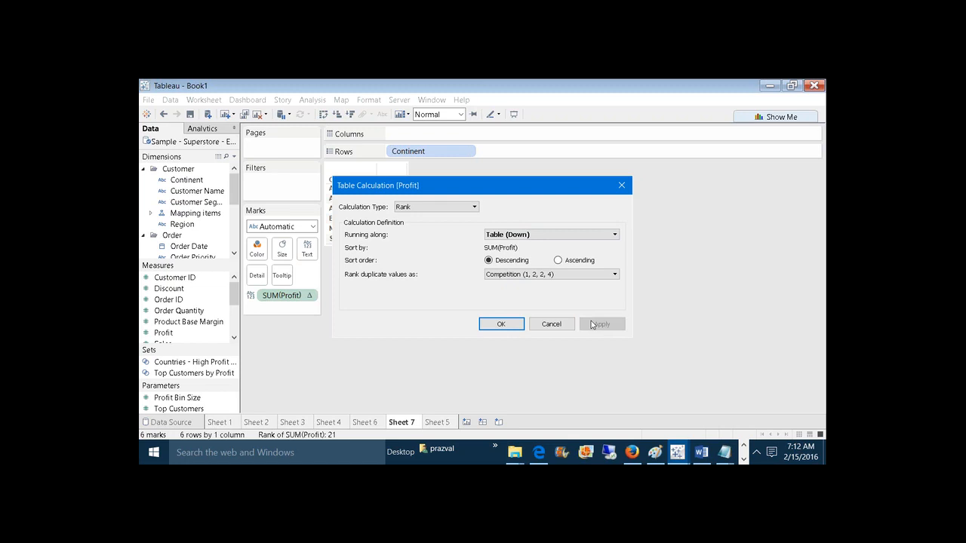
pyautogui.click(505, 323)
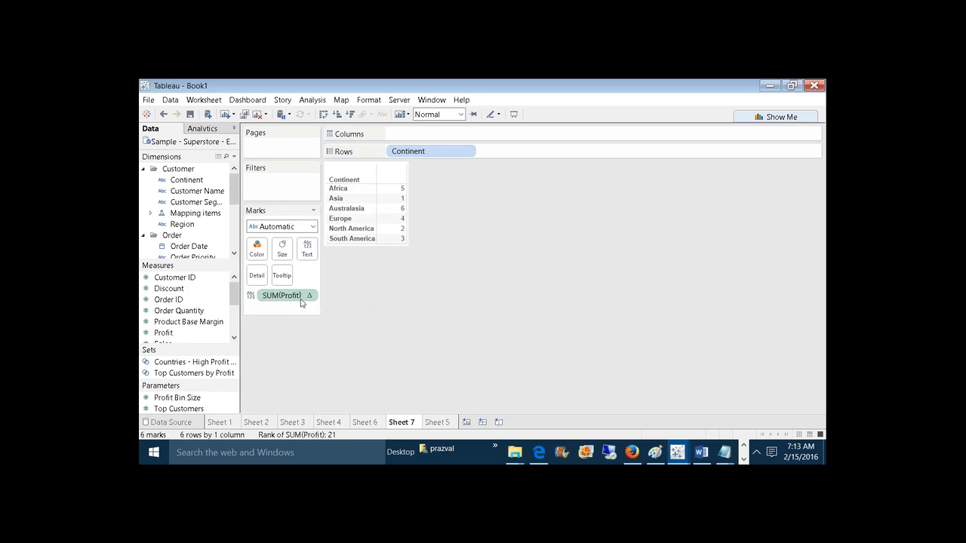
# Widen the Marks card, open the ranked SUM(Profit) formula in place, highlight its function name, and close the formula
pyautogui.moveTo(322, 295); pyautogui.dragTo(406, 283)
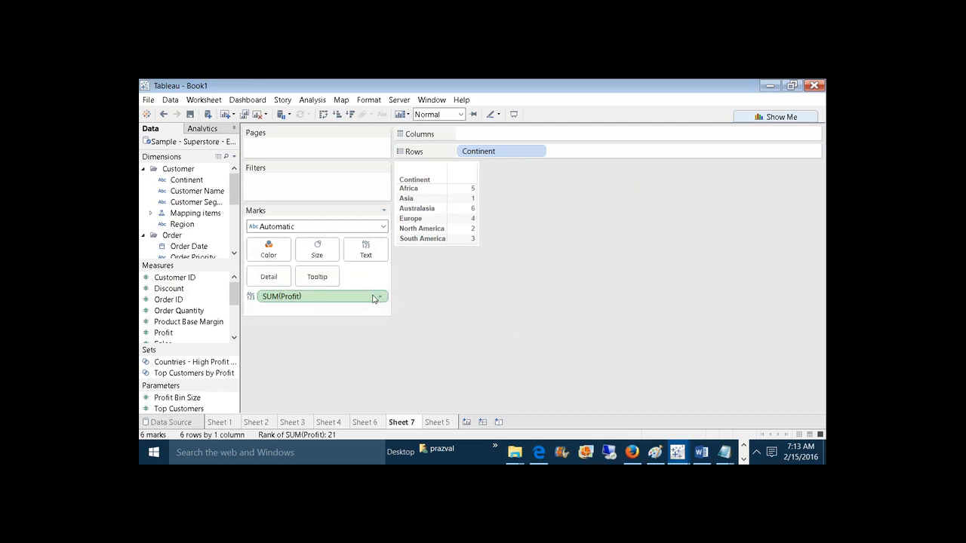
pyautogui.doubleClick(368, 297)
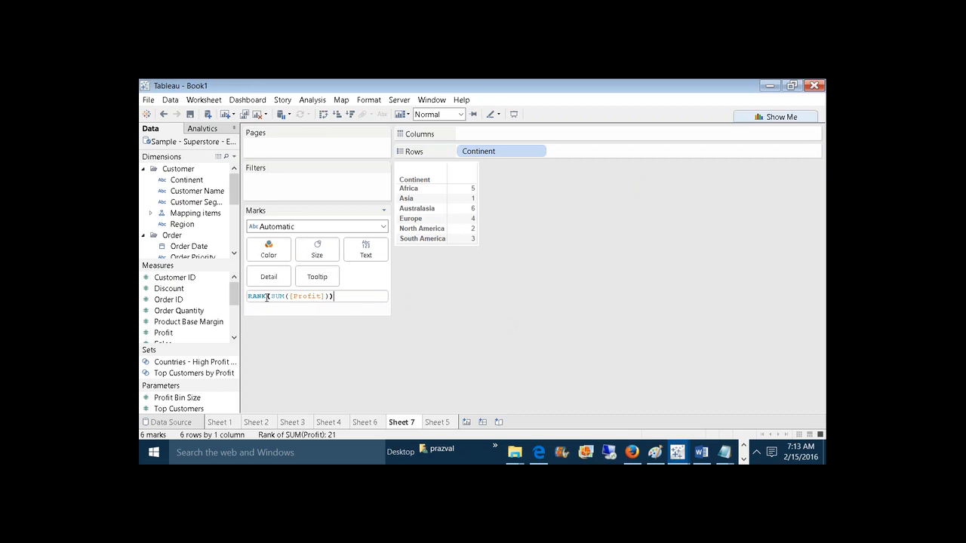
pyautogui.moveTo(266, 297); pyautogui.dragTo(247, 297)
pyautogui.click(348, 344)
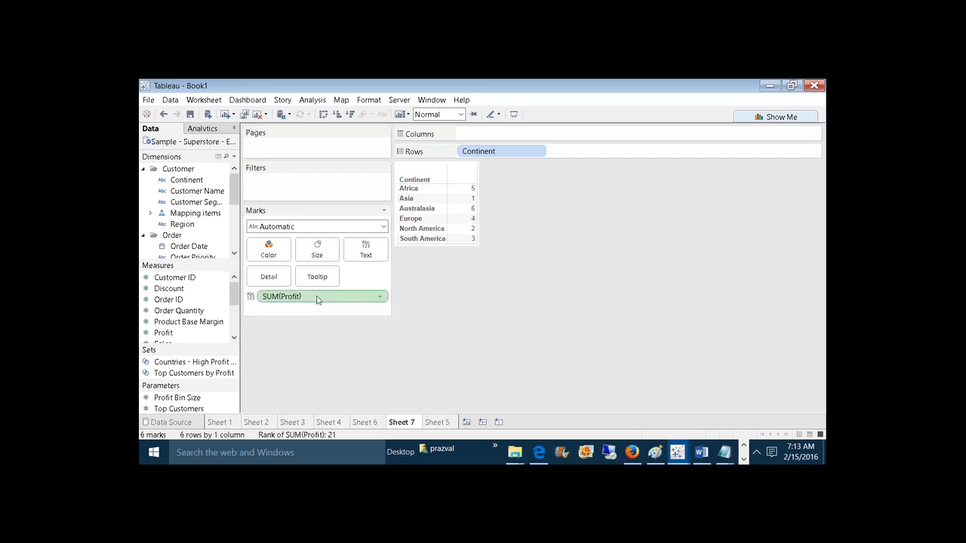
# Edit the SUM(Profit) table calculation to rank duplicate values as Modified Competition (1, 3, 3, 4)
pyautogui.rightClick(317, 299)
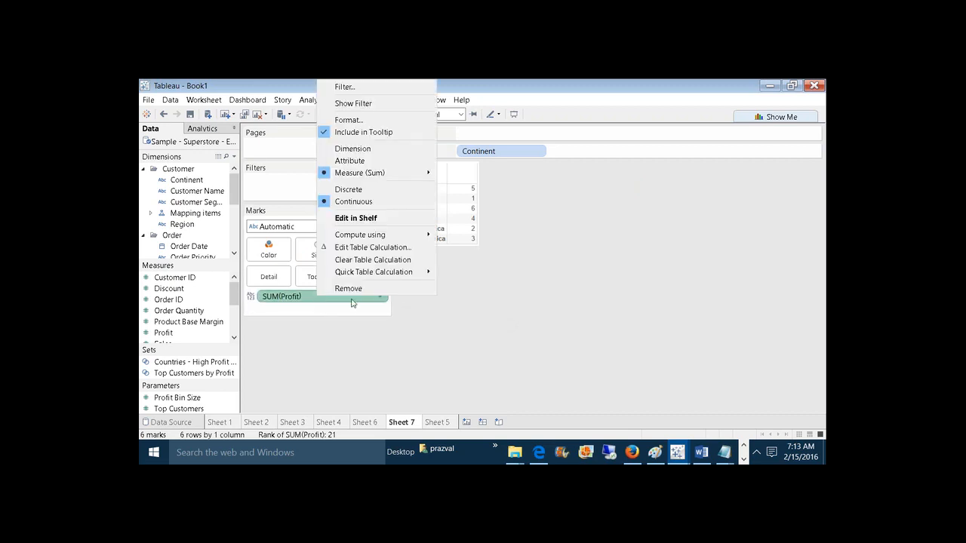
pyautogui.click(360, 247)
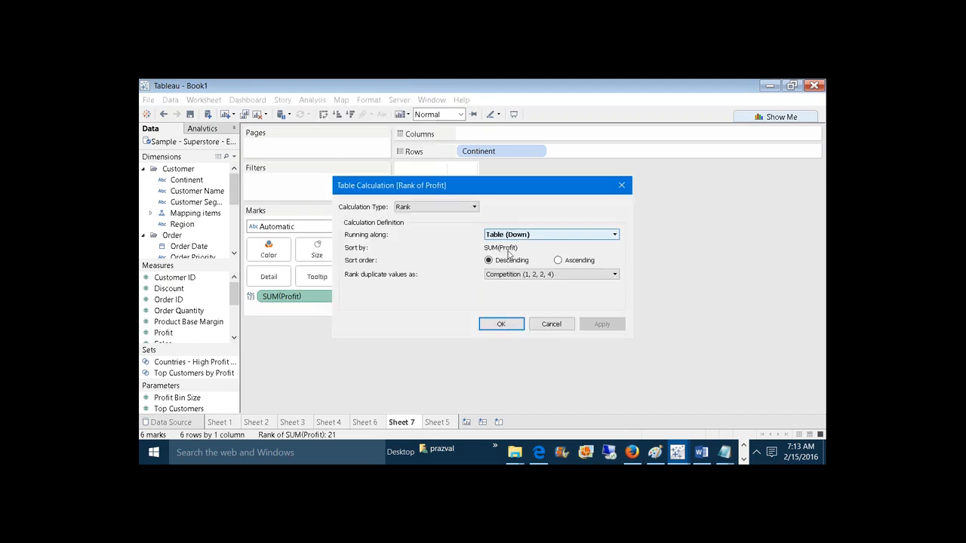
pyautogui.click(511, 275)
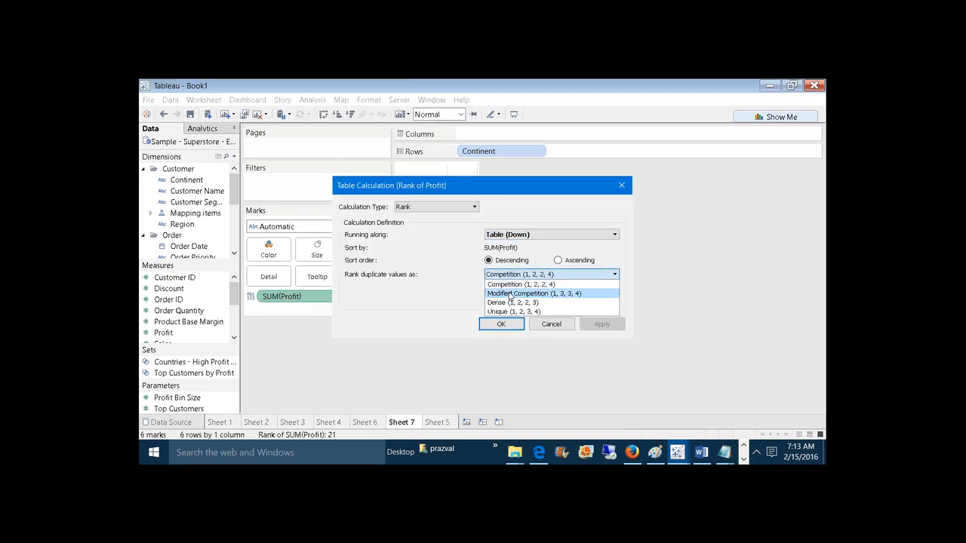
pyautogui.click(511, 295)
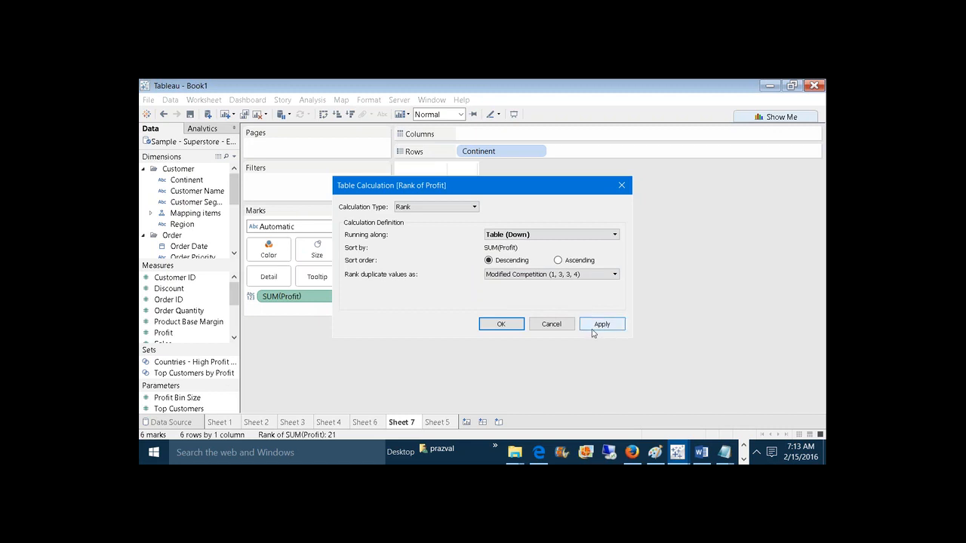
pyautogui.click(598, 326)
pyautogui.click(520, 326)
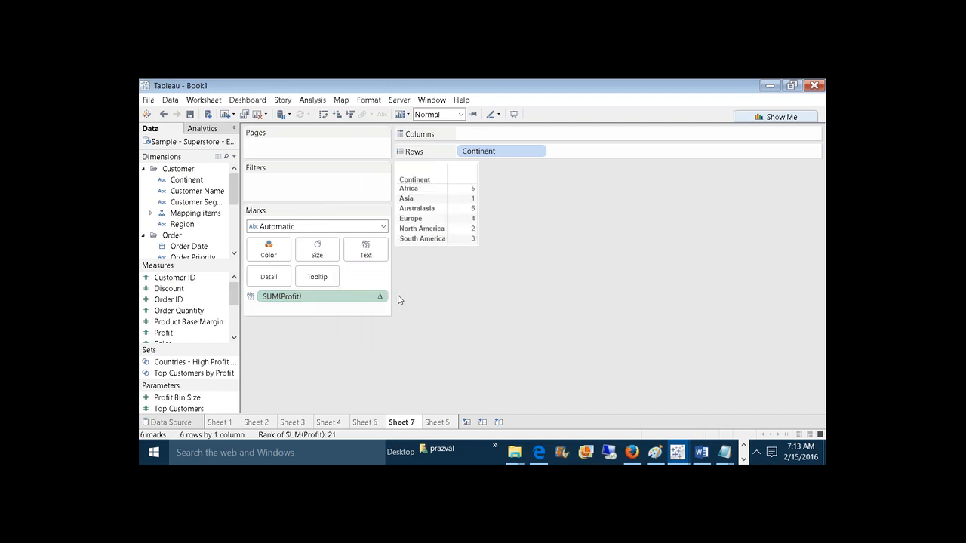
# Inspect the ranked SUM(Profit) formula in place, rank duplicate values as Dense (1, 2, 2, 3), and check the formula again
pyautogui.doubleClick(375, 297)
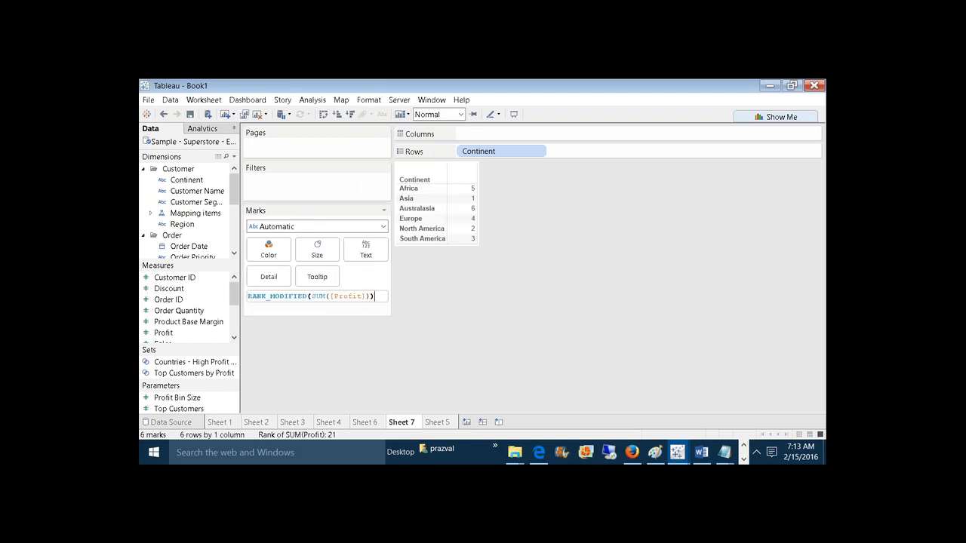
pyautogui.click(300, 313)
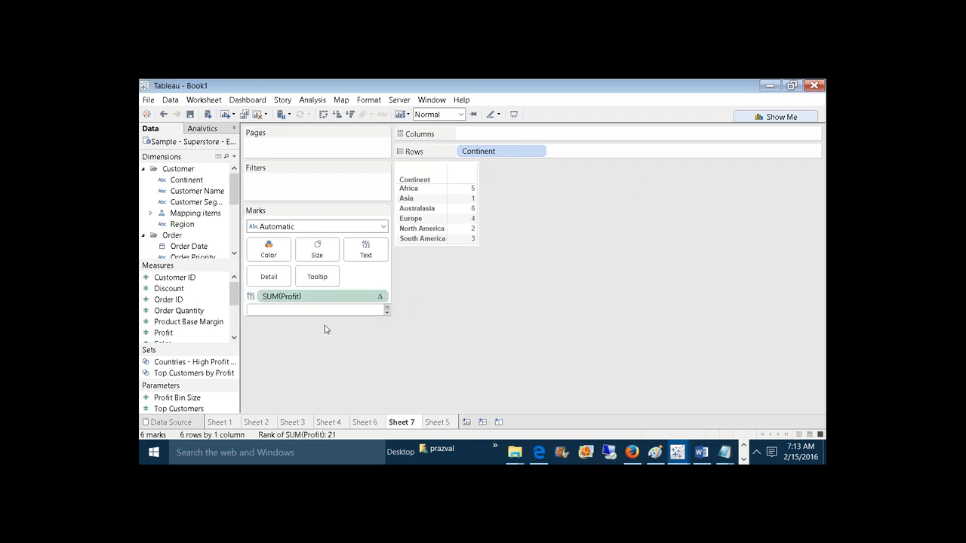
pyautogui.rightClick(326, 302)
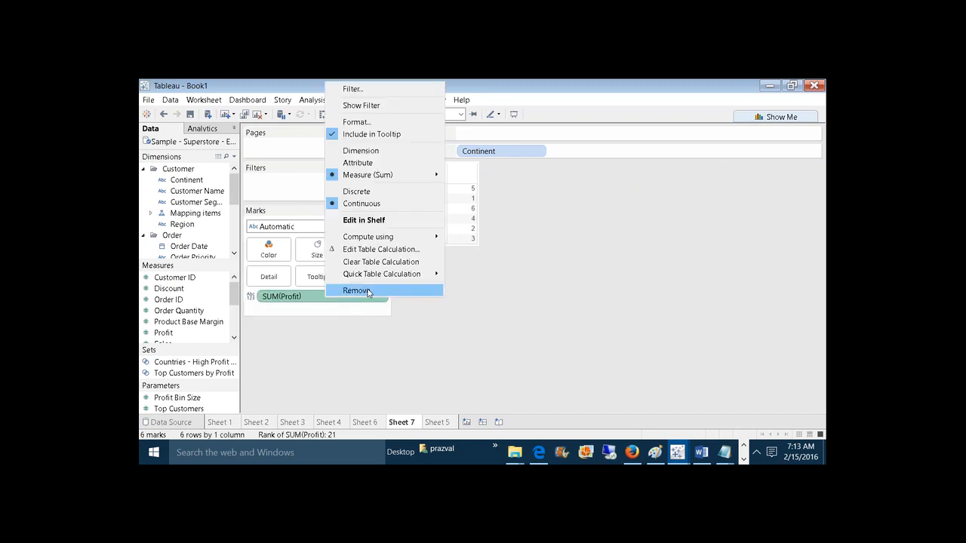
pyautogui.click(377, 249)
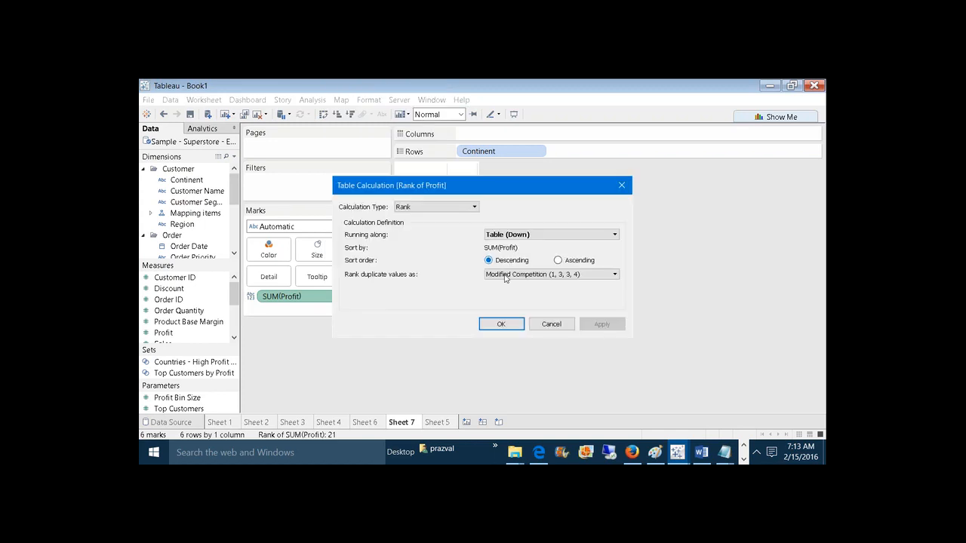
pyautogui.click(508, 276)
pyautogui.click(504, 303)
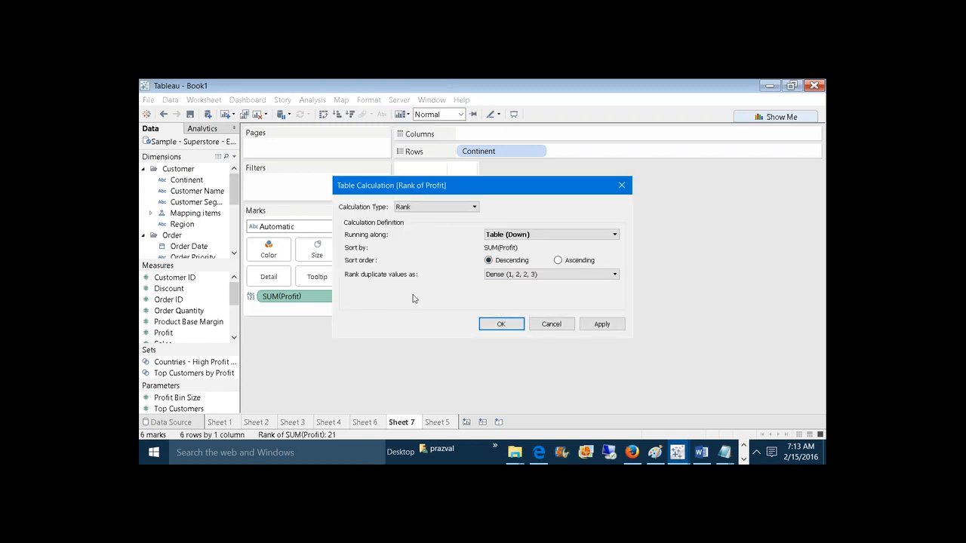
pyautogui.click(501, 323)
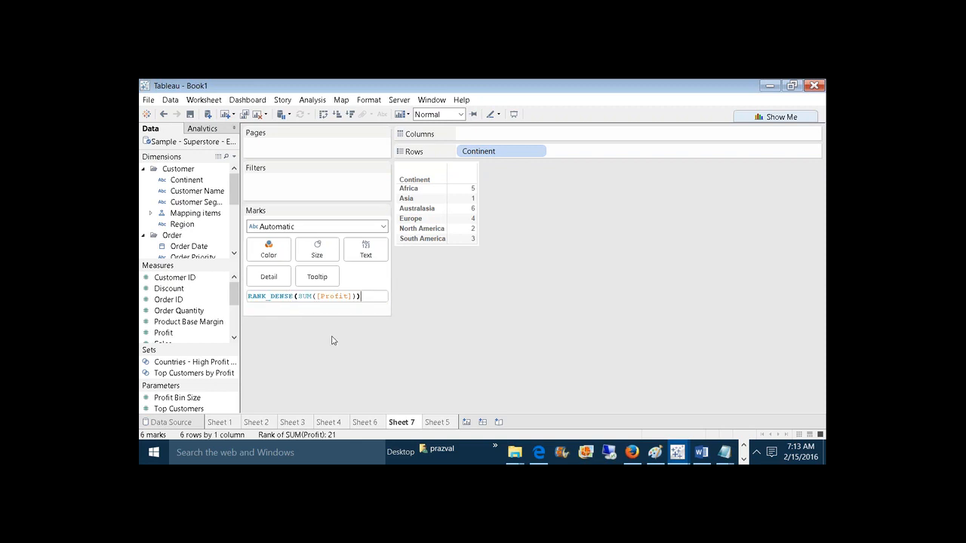
pyautogui.press('Return')
# Edit the SUM(Profit) table calculation to rank duplicate values as Unique (1, 2, 3, 4), and inspect its formula in place
pyautogui.rightClick(322, 300)
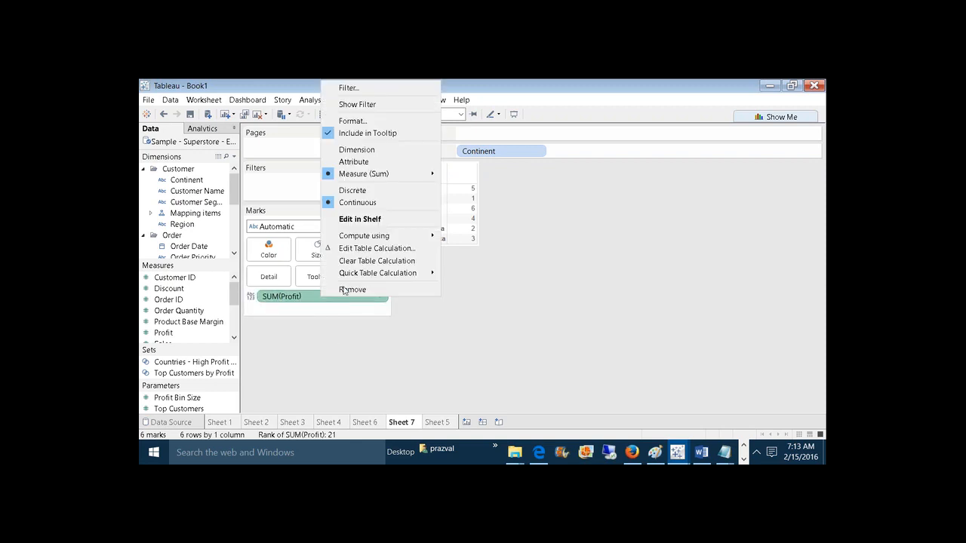
pyautogui.click(374, 248)
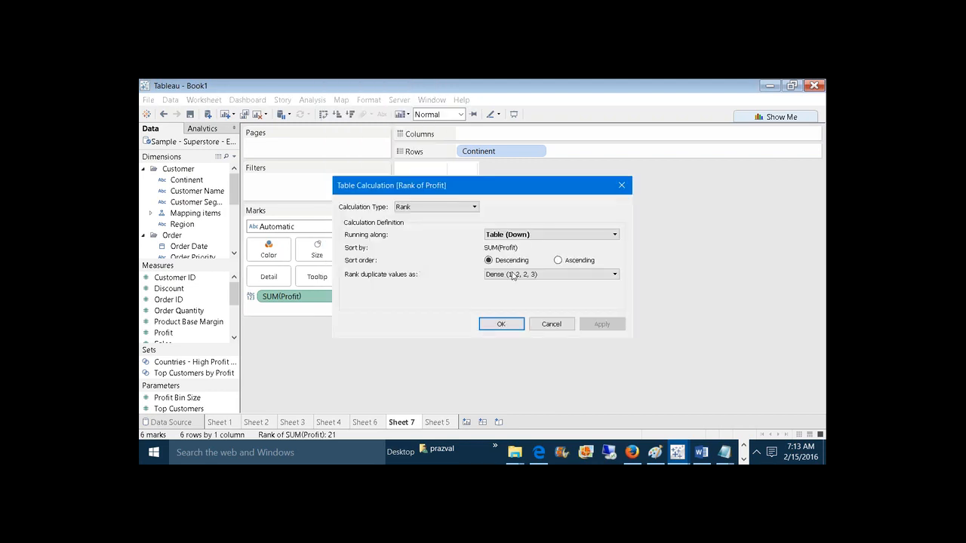
pyautogui.click(514, 275)
pyautogui.click(510, 311)
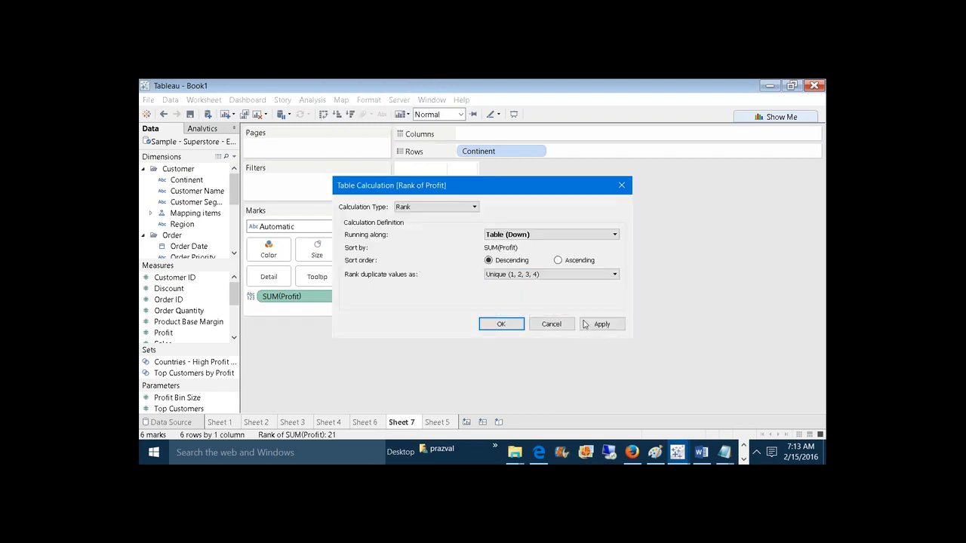
pyautogui.click(600, 324)
pyautogui.click(514, 324)
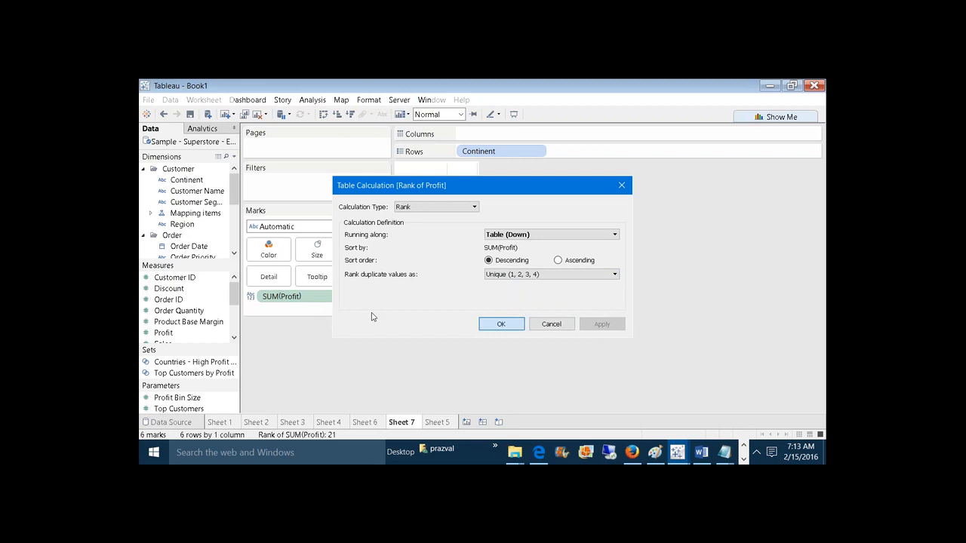
pyautogui.doubleClick(358, 300)
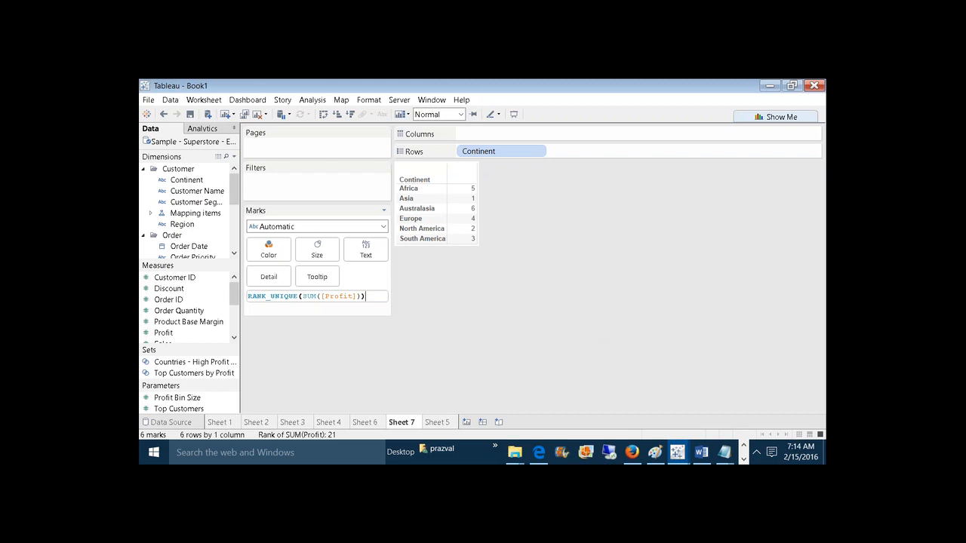
pyautogui.click(361, 322)
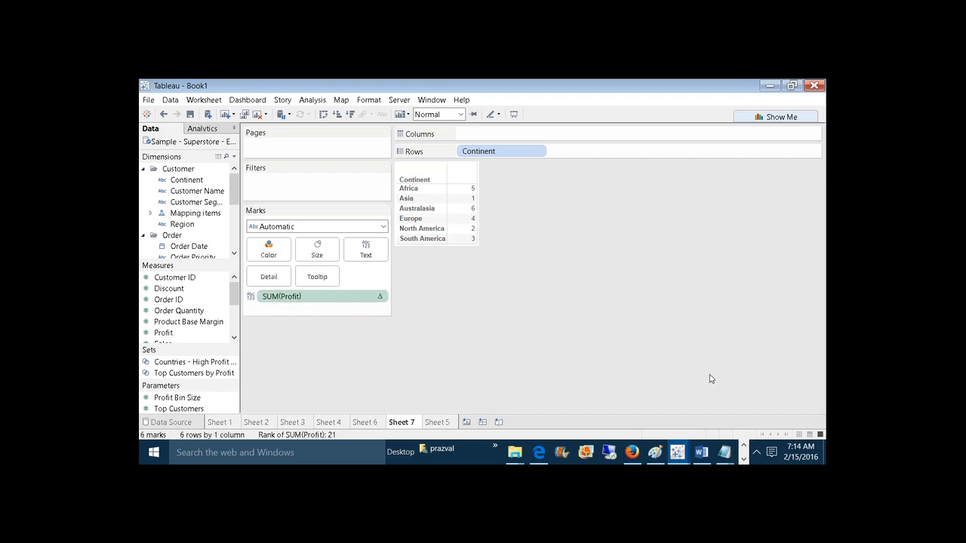
# Switch to the Notepad notes and add the example RANK_DENSE(SUM(SALES)) on its own line below the RANK_FUNCTION syntax
pyautogui.moveTo(724, 452)
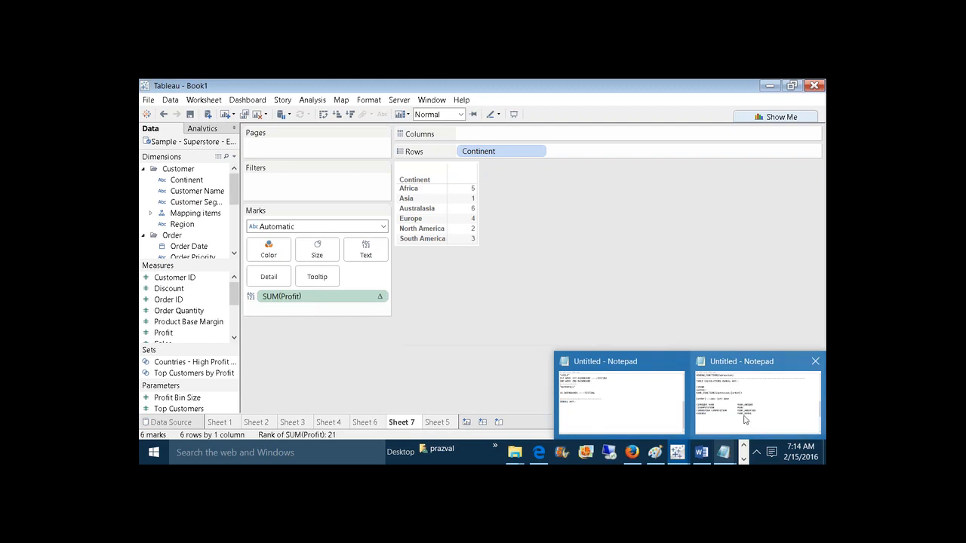
pyautogui.click(744, 418)
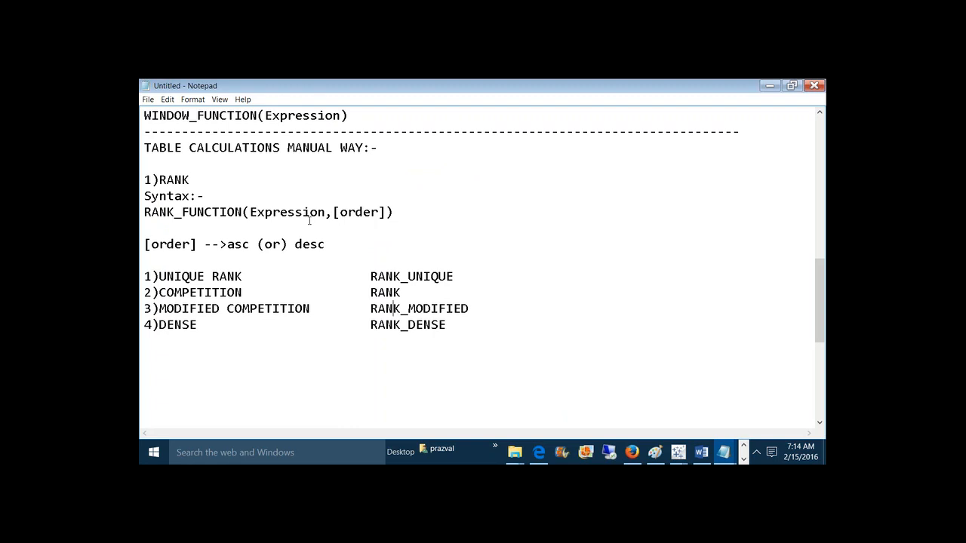
pyautogui.press('Up')
pyautogui.press('Up')
pyautogui.press('Up')
pyautogui.press('Up')
pyautogui.press('Up')
pyautogui.press('Up')
pyautogui.press('Return')
pyautogui.press('Return')
pyautogui.write('r')
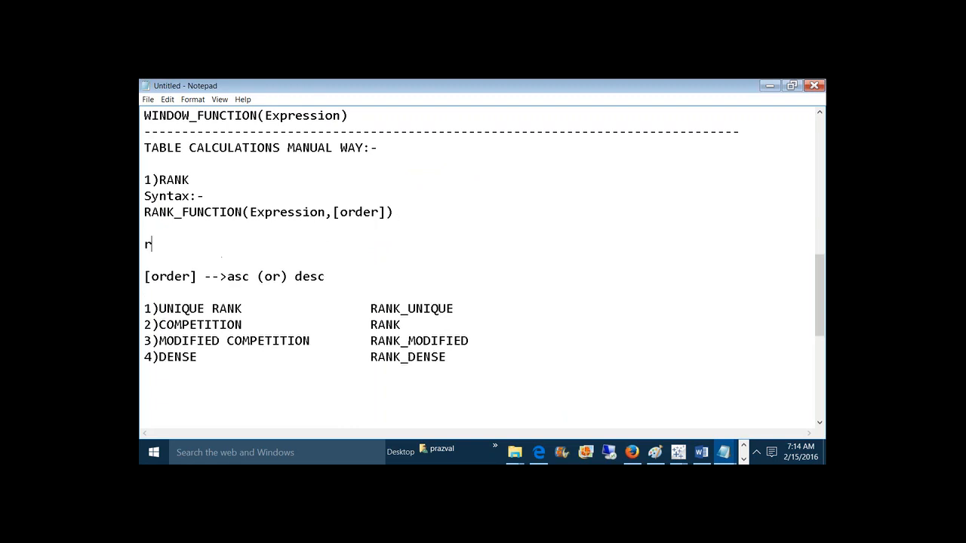
pyautogui.press('BackSpace')
pyautogui.write('RANK_DENS(S')
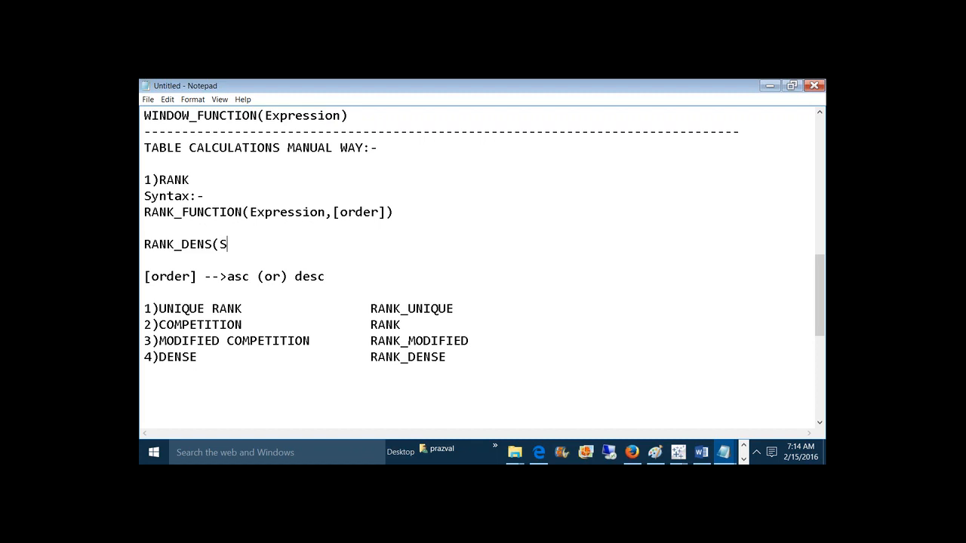
pyautogui.write('UM(SALES)')
pyautogui.press('Left')
pyautogui.press('Left')
pyautogui.press('Left')
pyautogui.press('Left')
pyautogui.press('Left')
pyautogui.press('Left')
pyautogui.press('Left')
pyautogui.press('Left')
pyautogui.press('Left')
pyautogui.press('Left')
pyautogui.press('Left')
pyautogui.write('E')
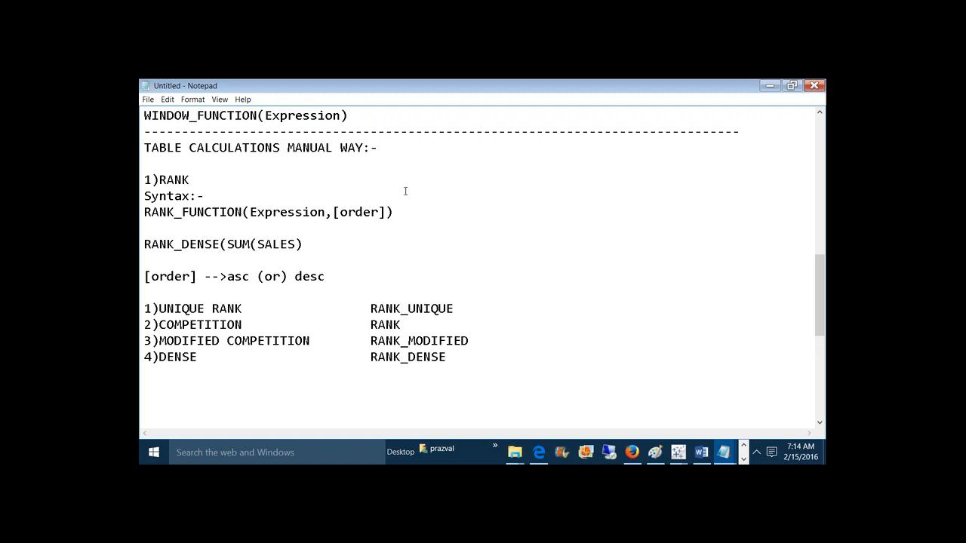
pyautogui.click(315, 249)
pyautogui.write(')')
# Highlight desc in the order note, try 'asc' as the order argument in the RANK_DENSE example, and delete that argument
pyautogui.moveTo(328, 277); pyautogui.dragTo(302, 277)
pyautogui.moveTo(302, 277); pyautogui.dragTo(295, 277)
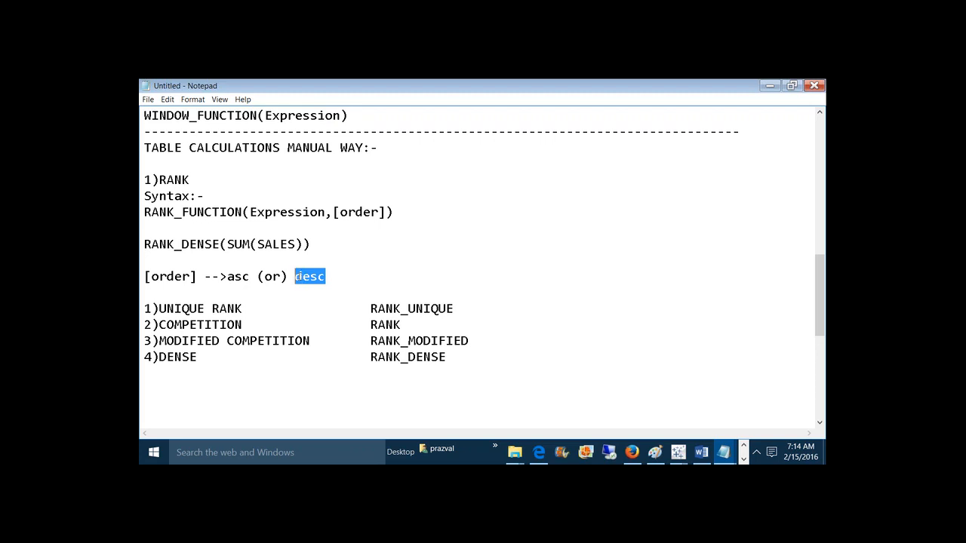
pyautogui.click(305, 244)
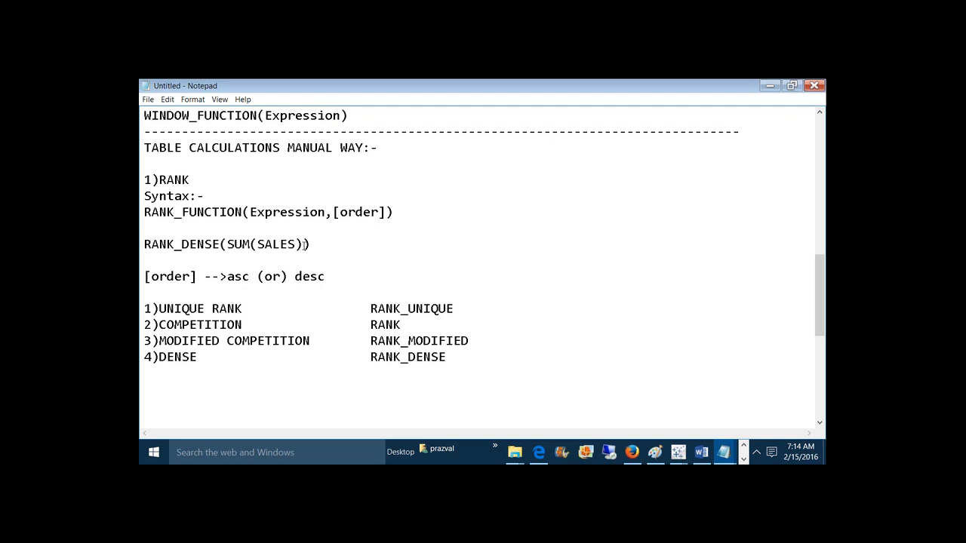
pyautogui.write(",'asc'")
pyautogui.press('BackSpace')
pyautogui.press('BackSpace')
pyautogui.press('BackSpace')
pyautogui.press('BackSpace')
pyautogui.press('BackSpace')
pyautogui.press('BackSpace')
# Switch to the Tableau Book1 workbook and replace the ranked SUM(Profit) on the Marks card with plain Profit as text
pyautogui.moveTo(677, 452)
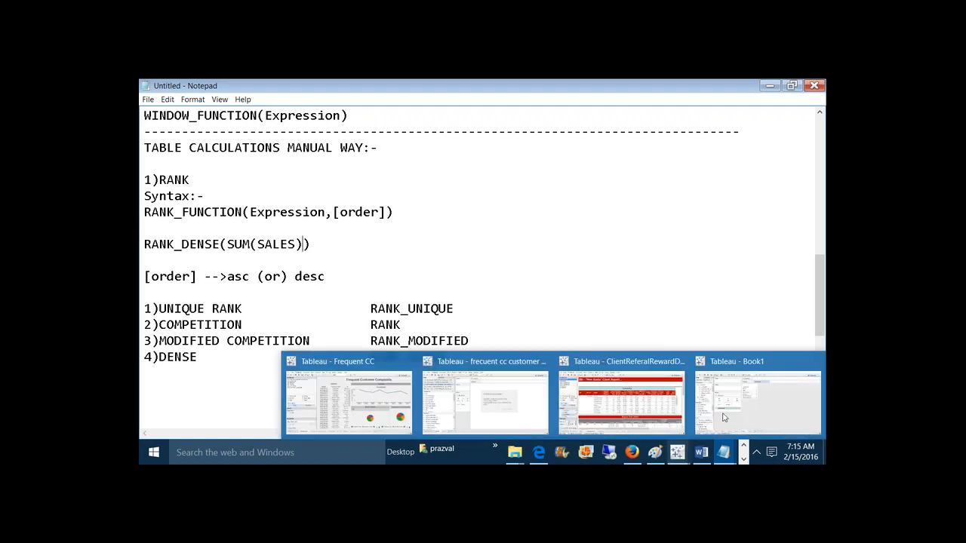
pyautogui.click(645, 370)
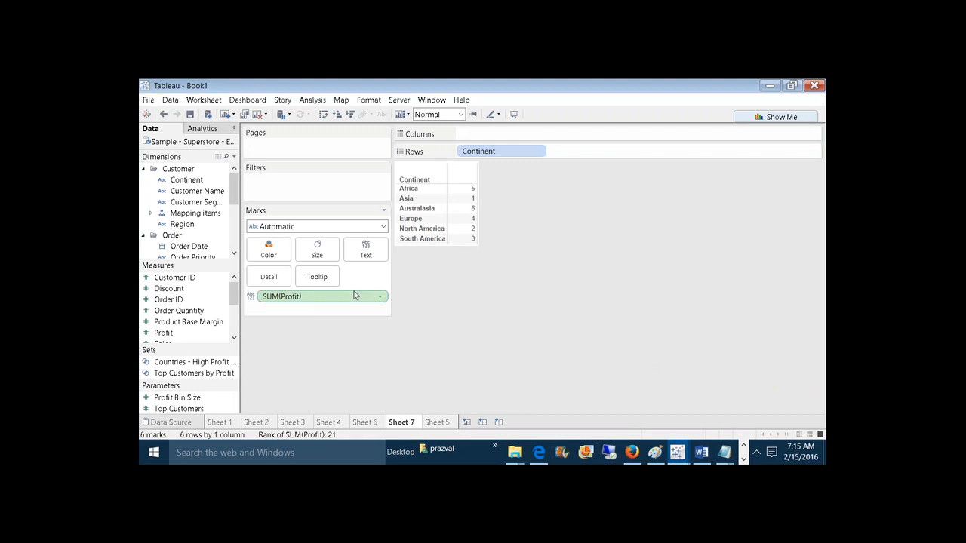
pyautogui.moveTo(353, 296); pyautogui.dragTo(352, 347)
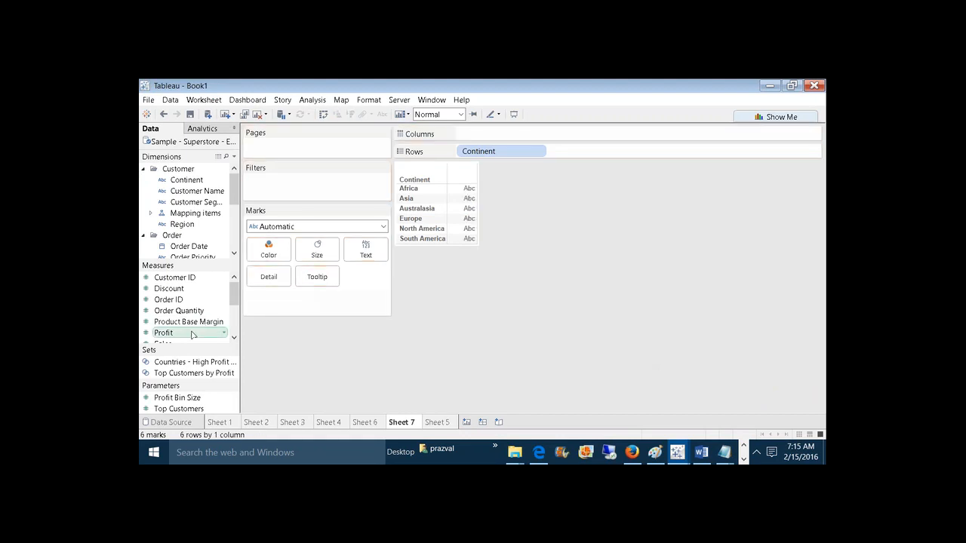
pyautogui.moveTo(189, 333); pyautogui.dragTo(366, 249)
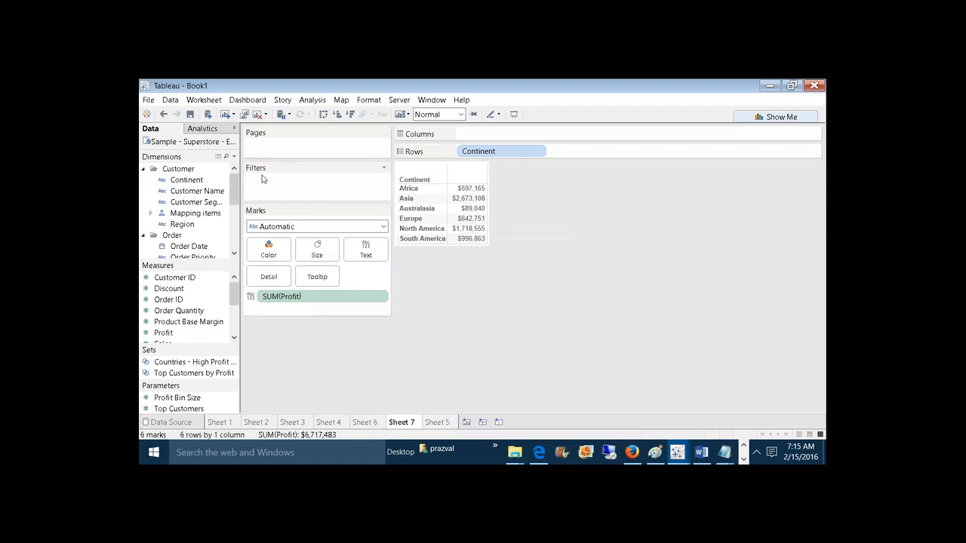
# Create a calculated field named Rank with the formula RANK_DENSE(SUM([Profit])), enlarging the formula text for reading
pyautogui.click(234, 157)
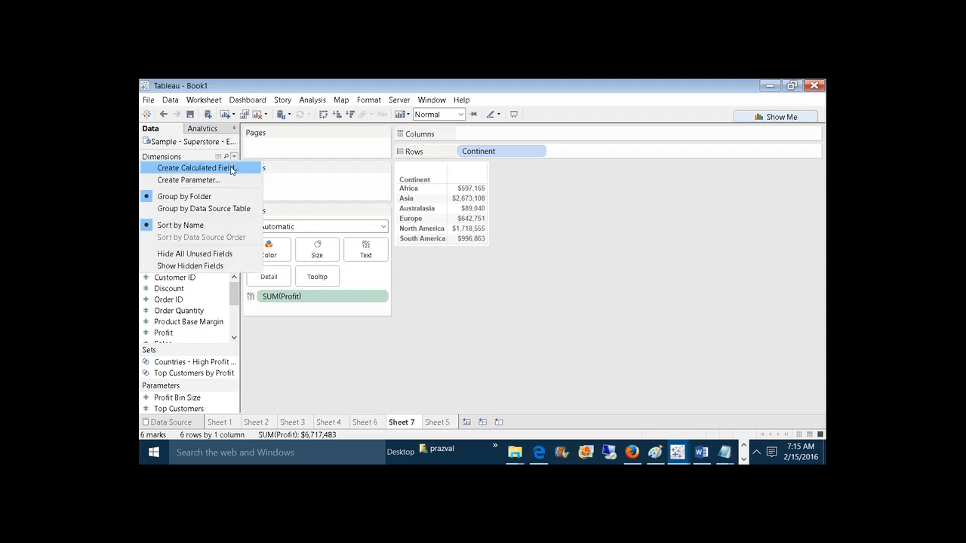
pyautogui.click(232, 169)
pyautogui.write('Rank')
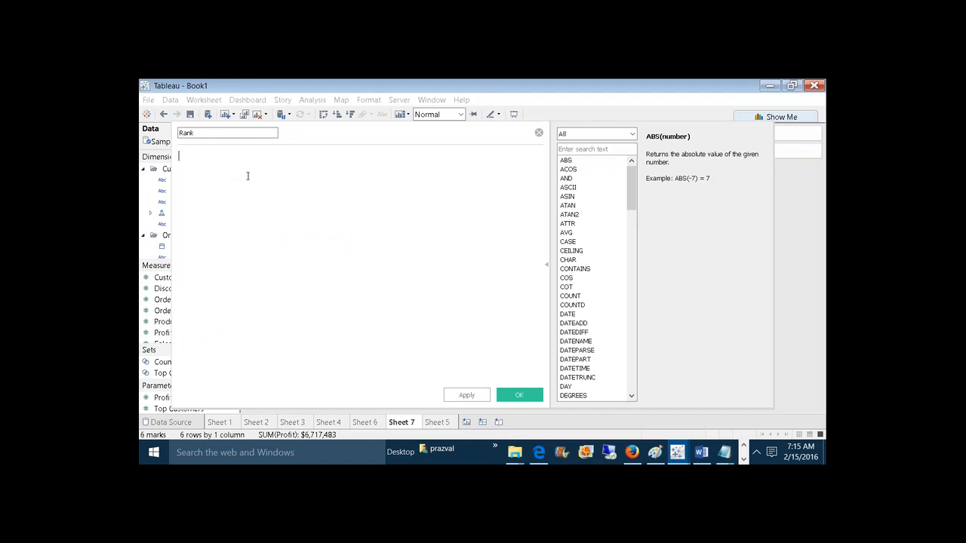
pyautogui.click(248, 176)
pyautogui.write('RANK_')
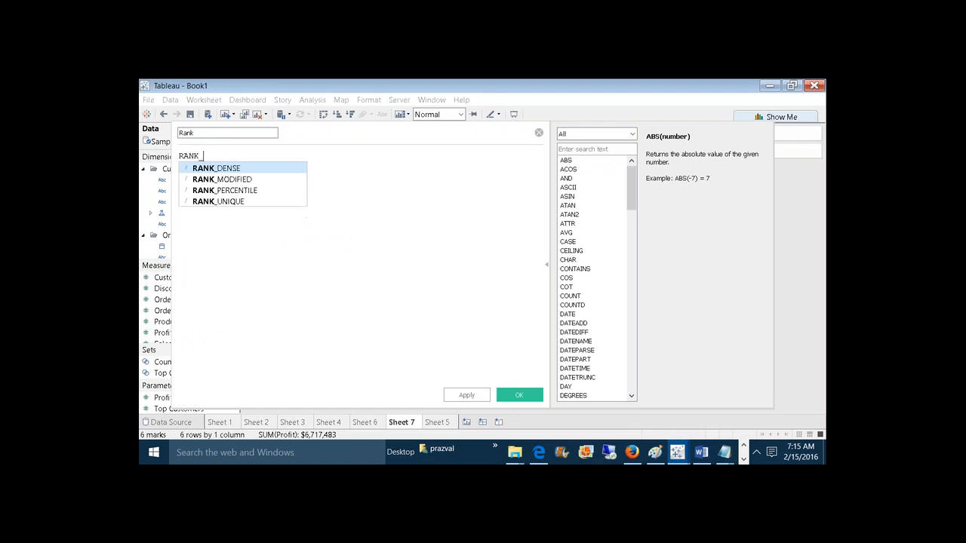
pyautogui.write('DENSE(')
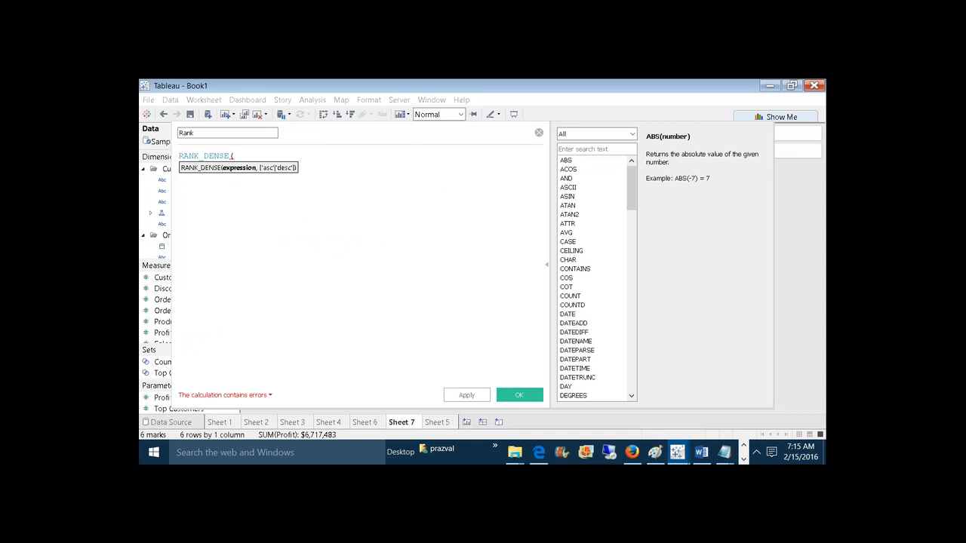
pyautogui.write('SUM(PR')
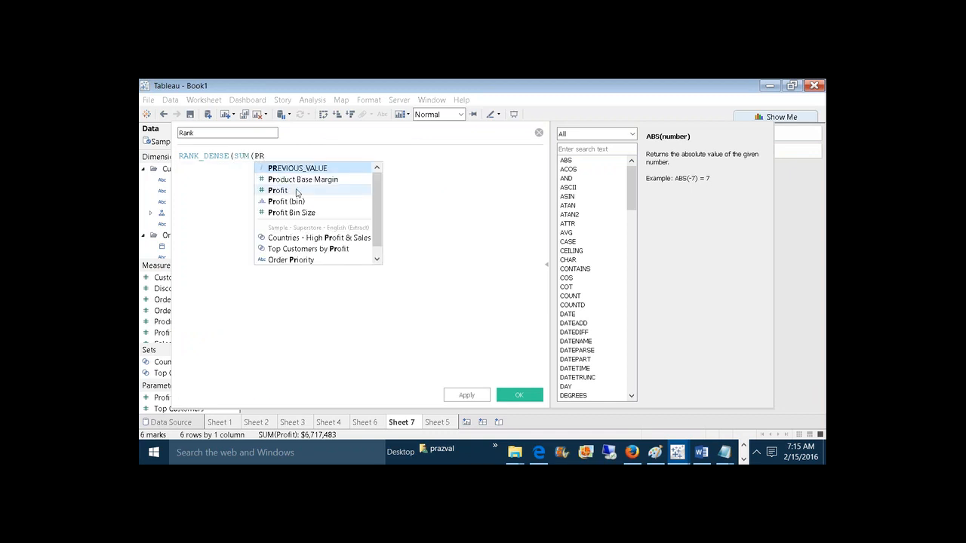
pyautogui.click(296, 193)
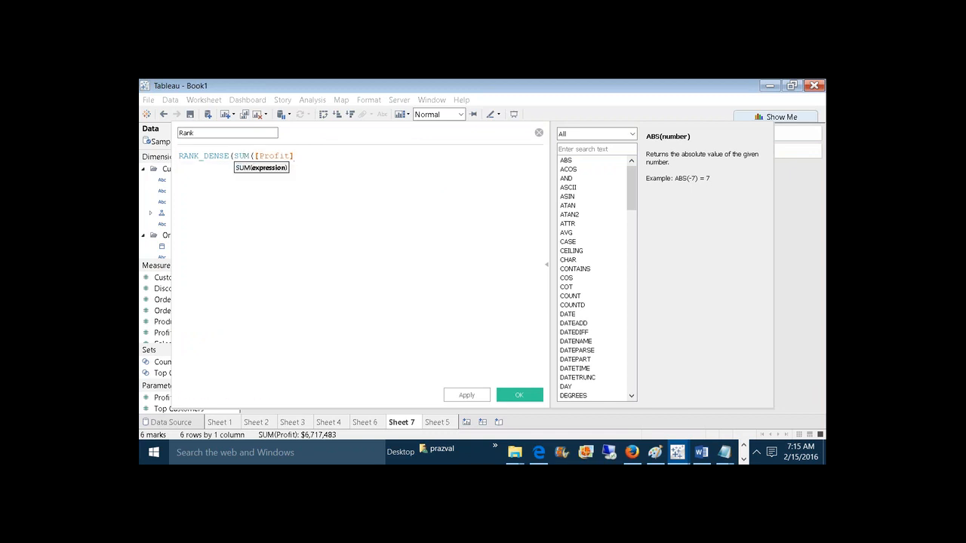
pyautogui.write('))')
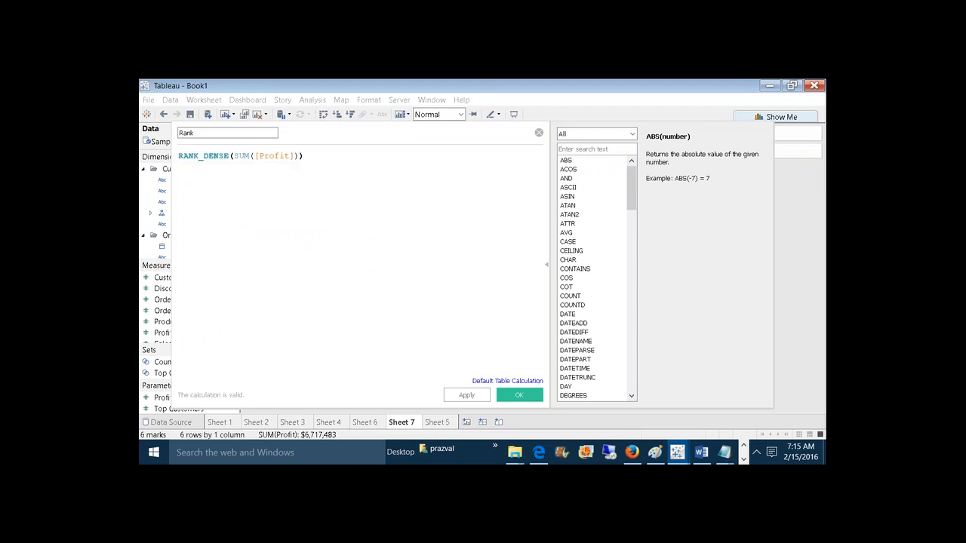
pyautogui.scroll(13, 360, 260)
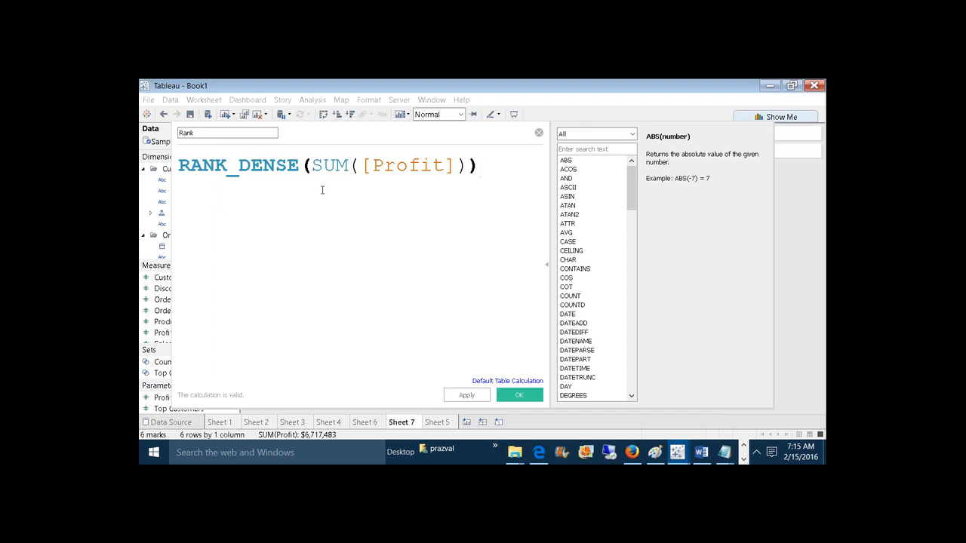
pyautogui.click(466, 395)
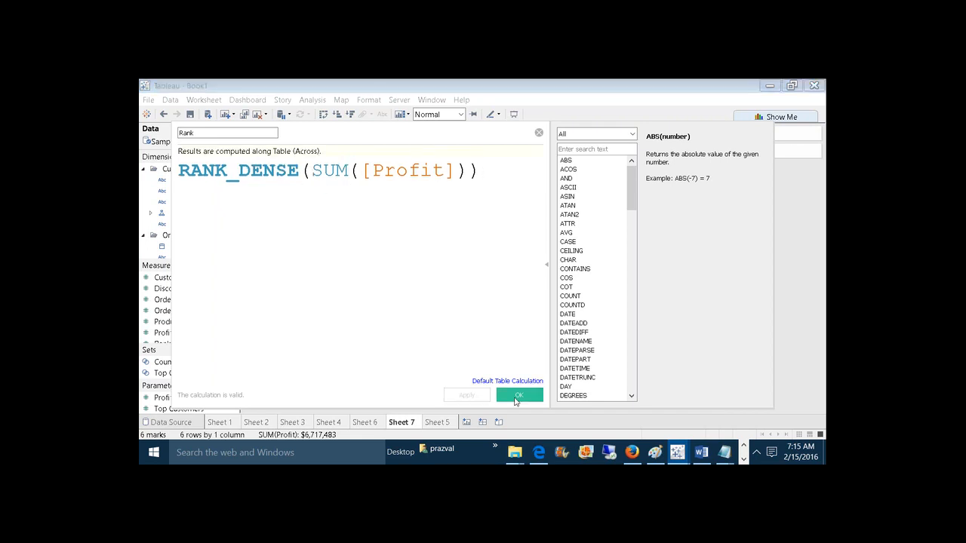
pyautogui.click(518, 396)
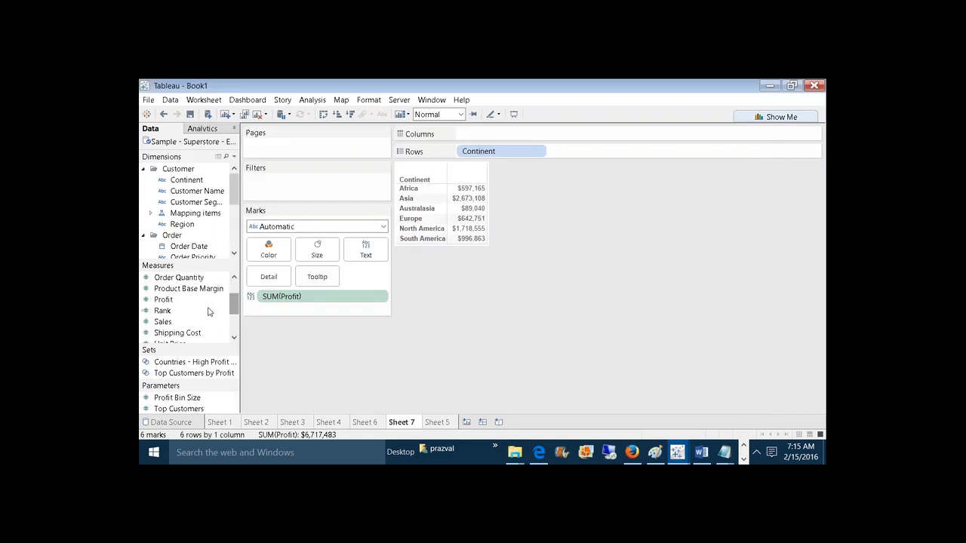
# Add the Rank measure to the text table beside Profit and select Asia's rank value
pyautogui.moveTo(208, 312); pyautogui.dragTo(464, 223)
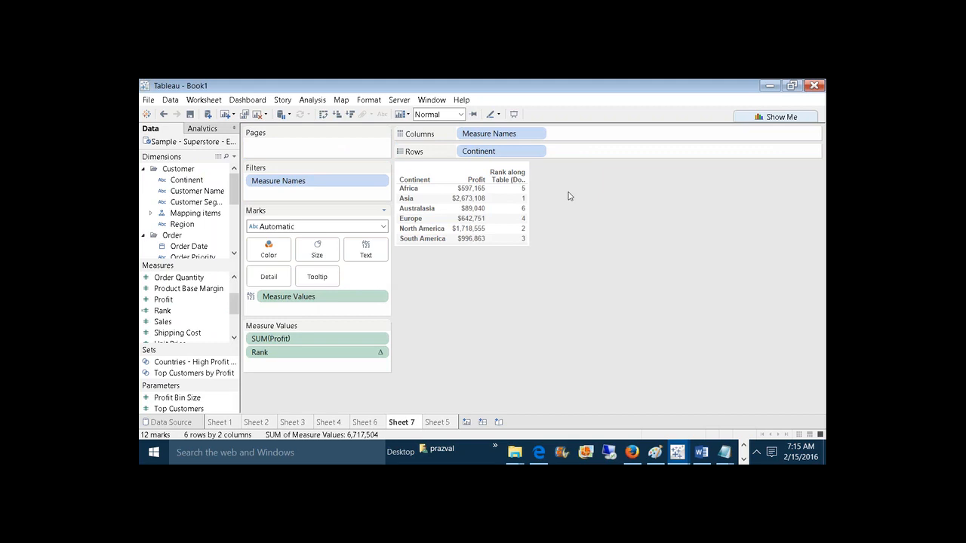
pyautogui.click(522, 200)
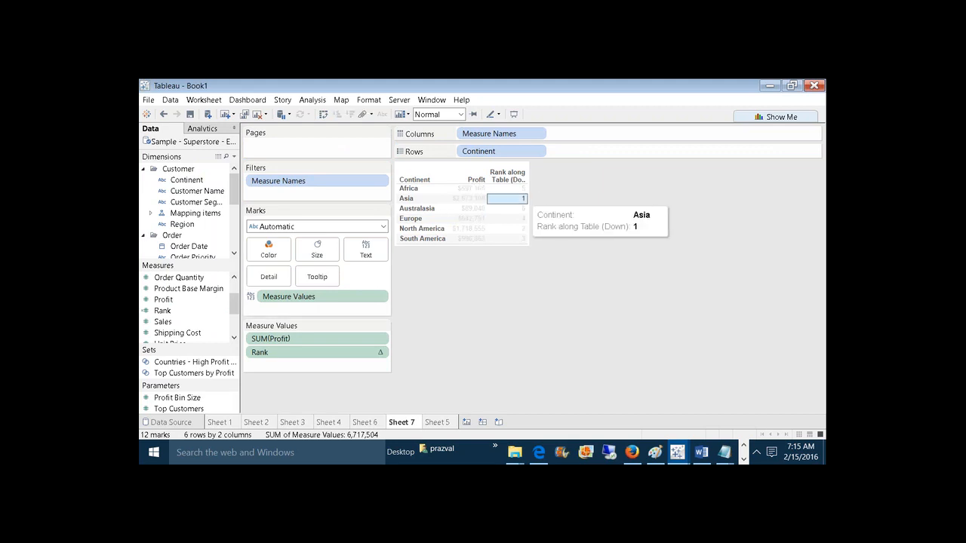
# Clear the selection of Asia's rank and inspect North America's profit value in the table
pyautogui.click(517, 276)
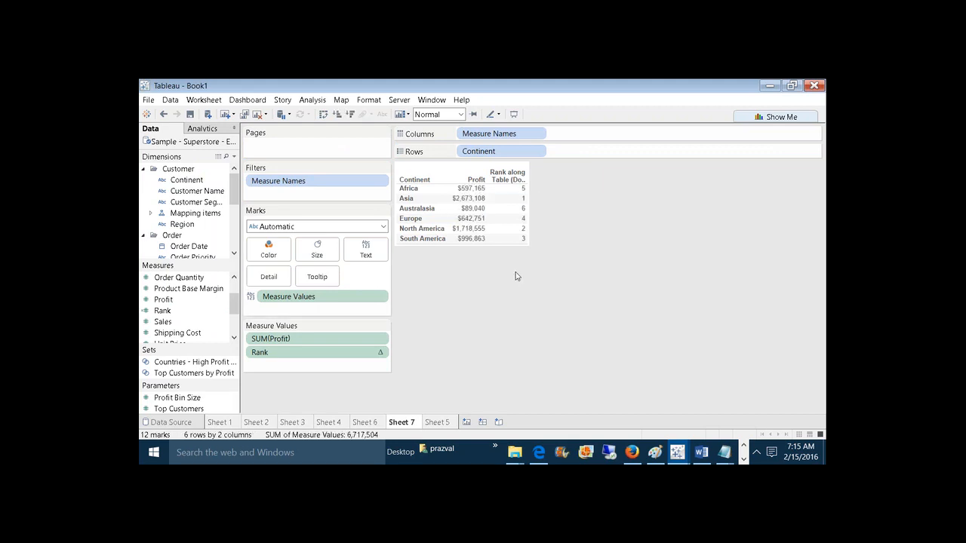
pyautogui.click(468, 228)
pyautogui.click(466, 270)
pyautogui.moveTo(473, 240)
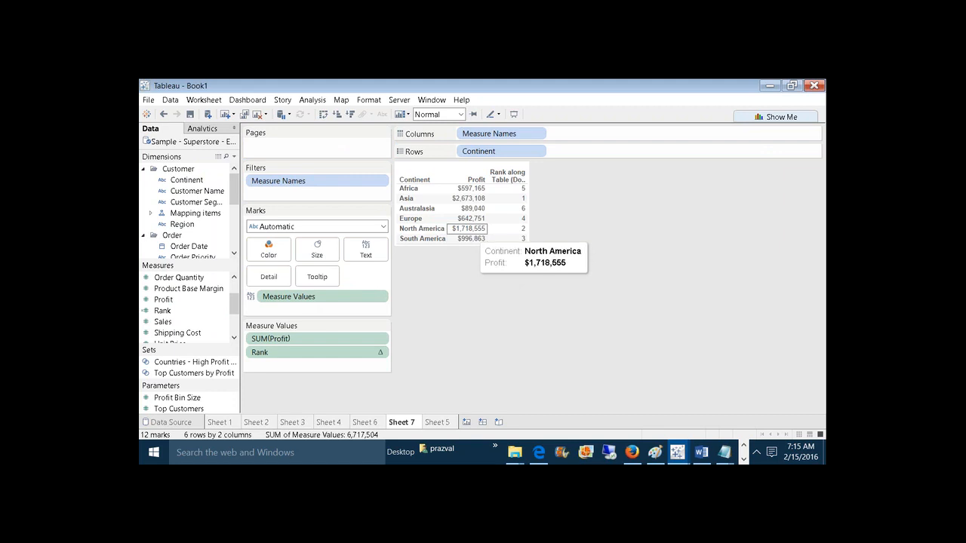
# Change the Rank field's formula to RANK_DENSE(SUM([Profit]),'asc') and check Asia's profit and rank values in the table
pyautogui.rightClick(187, 312)
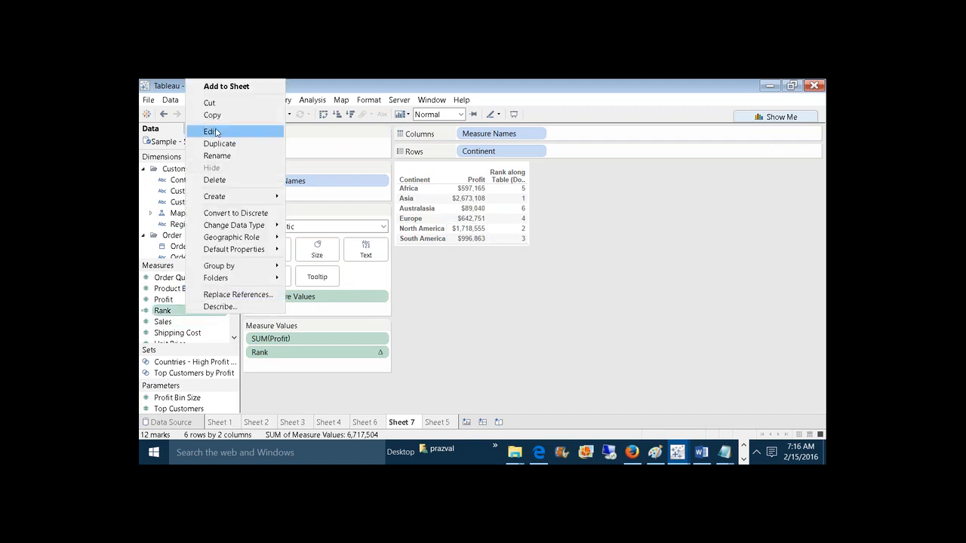
pyautogui.click(211, 131)
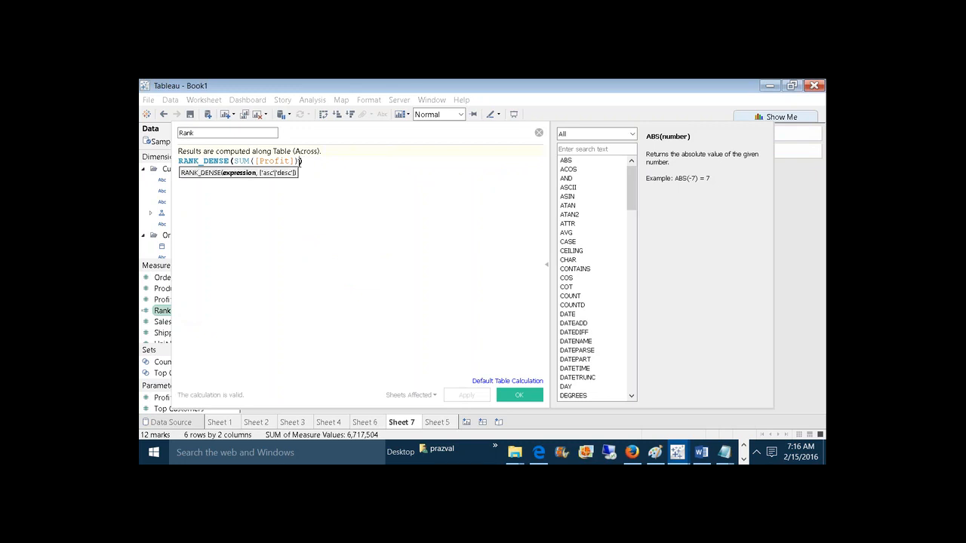
pyautogui.write(', asc')
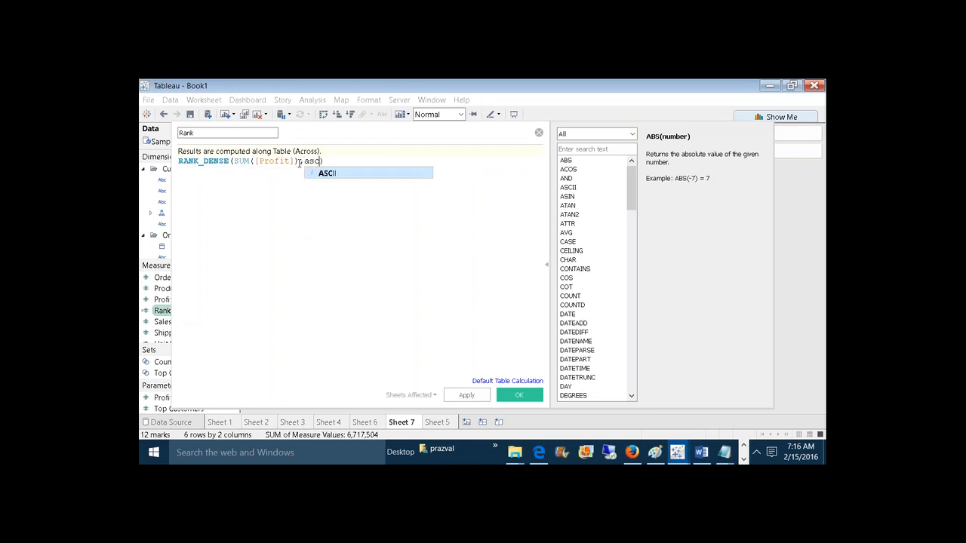
pyautogui.write("'")
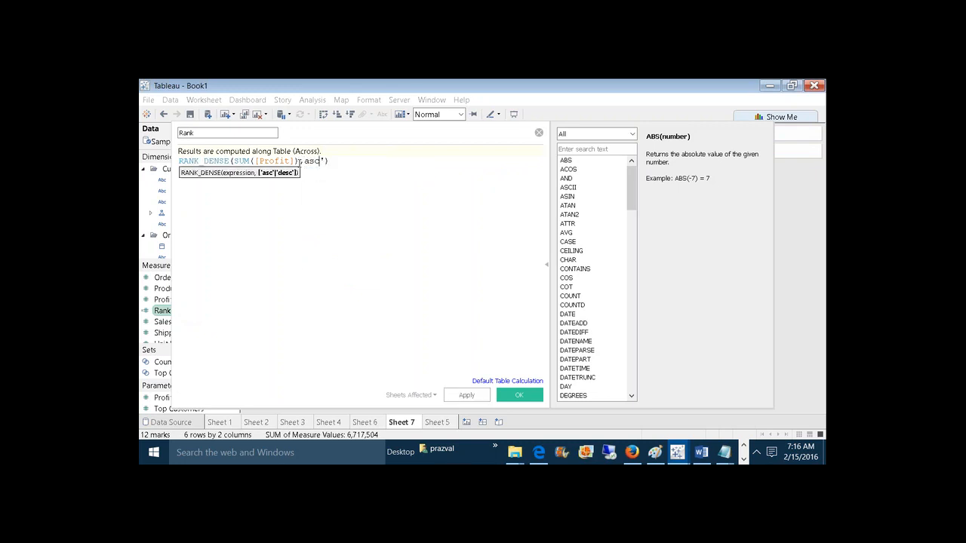
pyautogui.click(303, 161)
pyautogui.write("'")
pyautogui.click(476, 395)
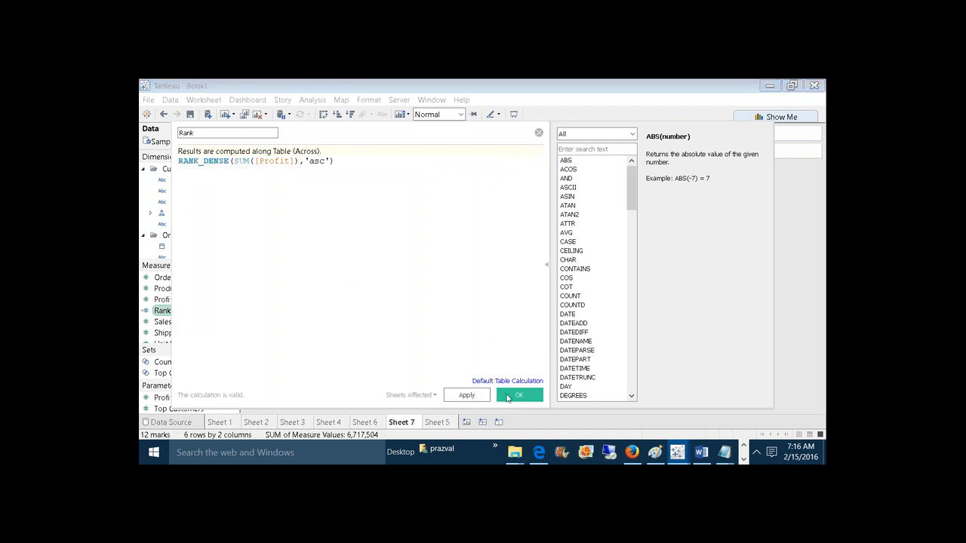
pyautogui.click(510, 398)
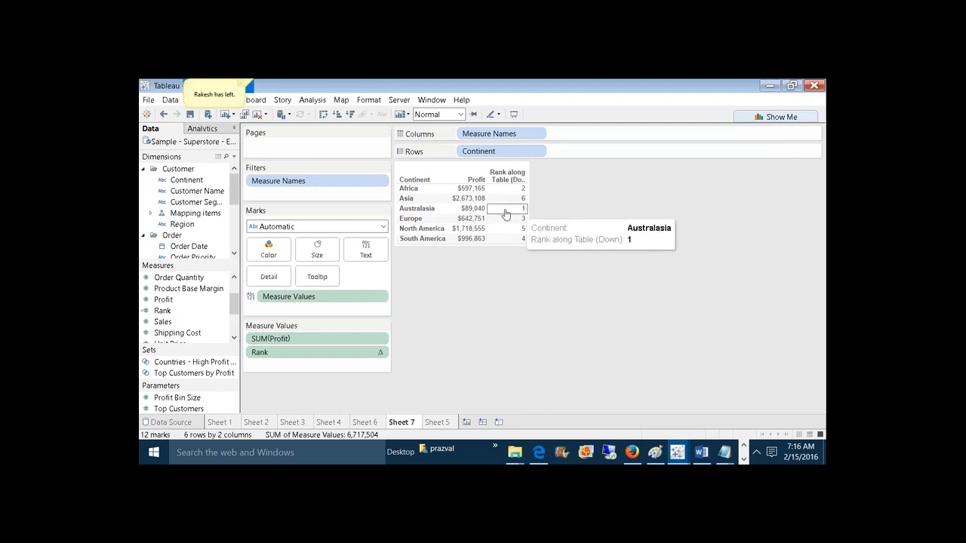
pyautogui.click(469, 198)
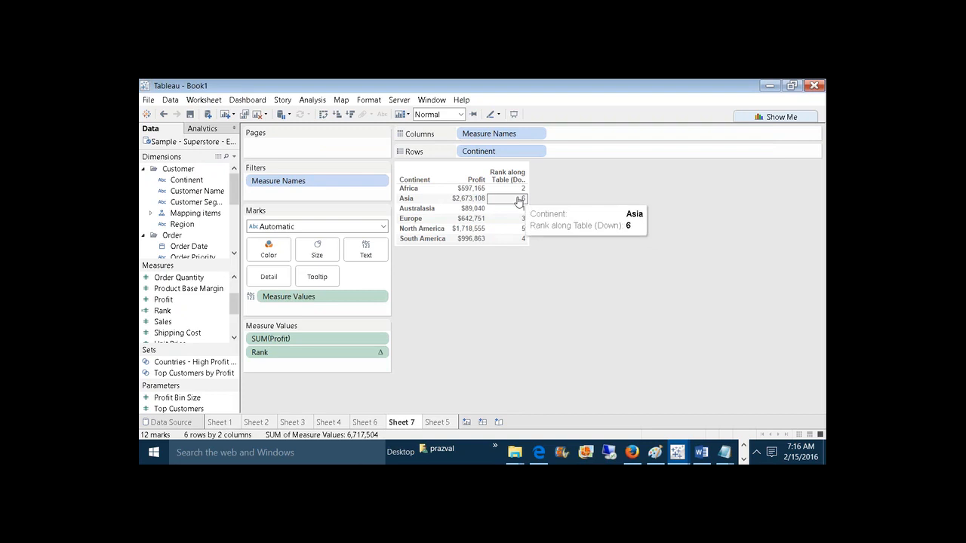
pyautogui.click(520, 201)
pyautogui.click(406, 318)
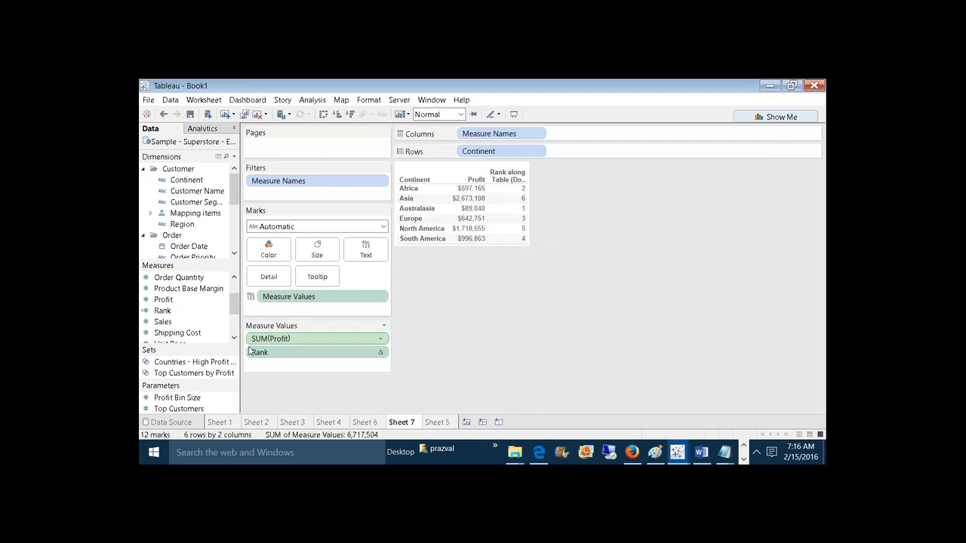
# Try the capitalised order argument 'Asc' in the Rank formula and select Asia's rank value in the table
pyautogui.rightClick(159, 316)
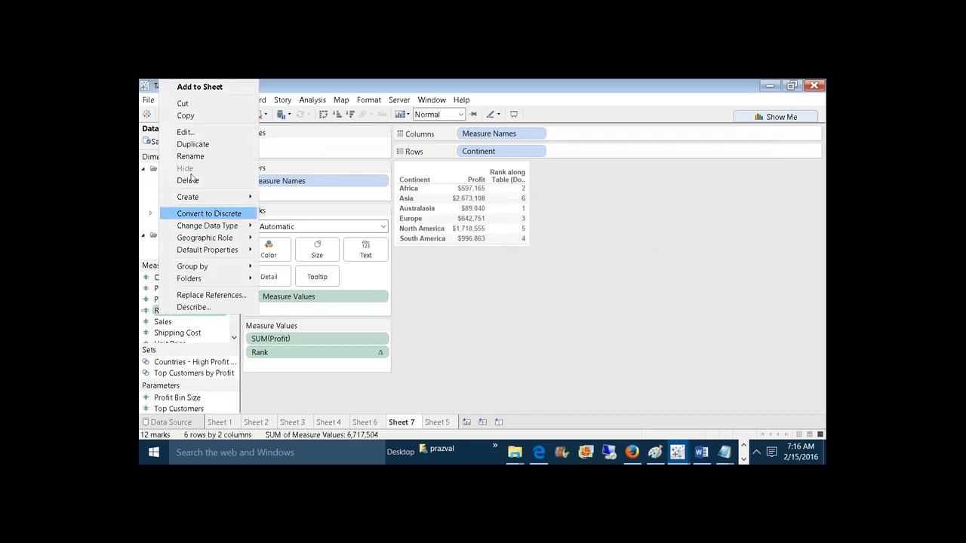
pyautogui.click(189, 136)
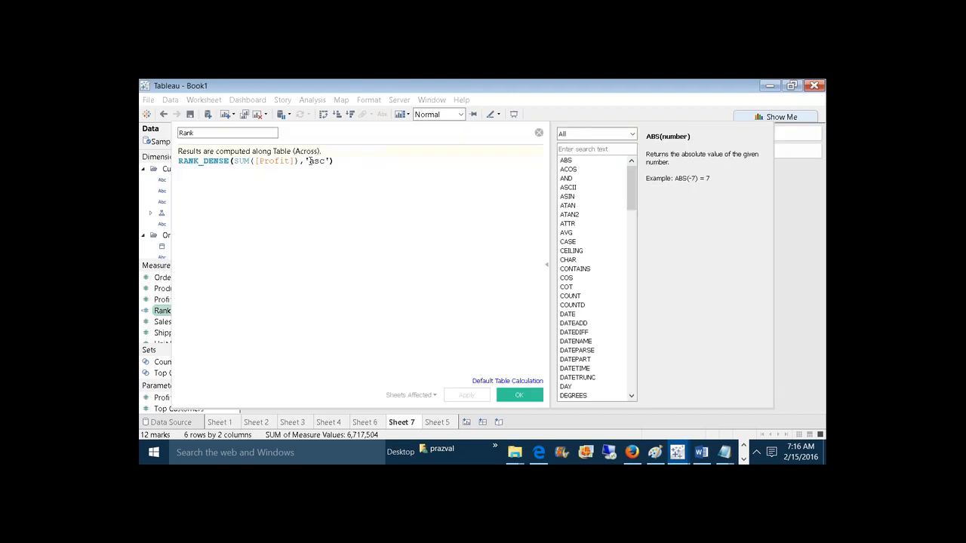
pyautogui.click(313, 161)
pyautogui.press('BackSpace')
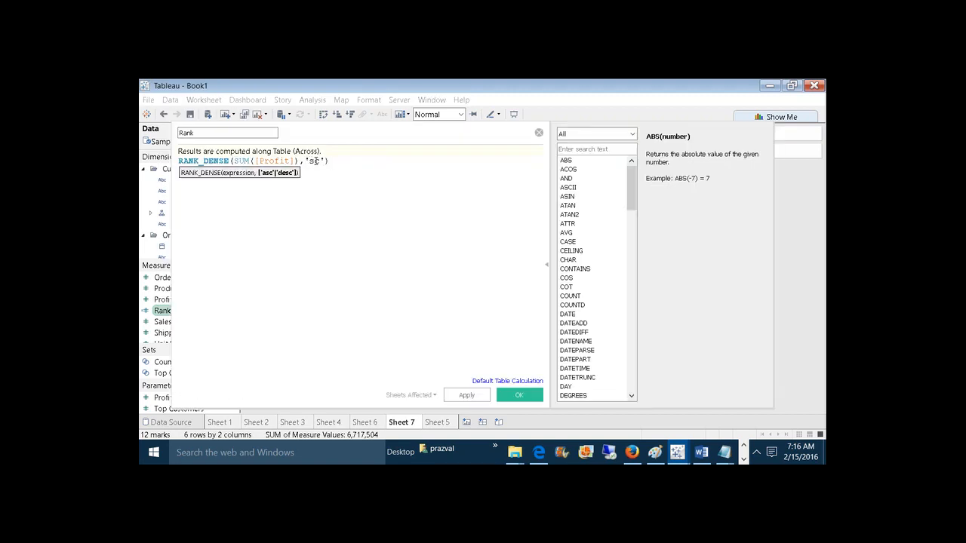
pyautogui.write('A')
pyautogui.click(460, 396)
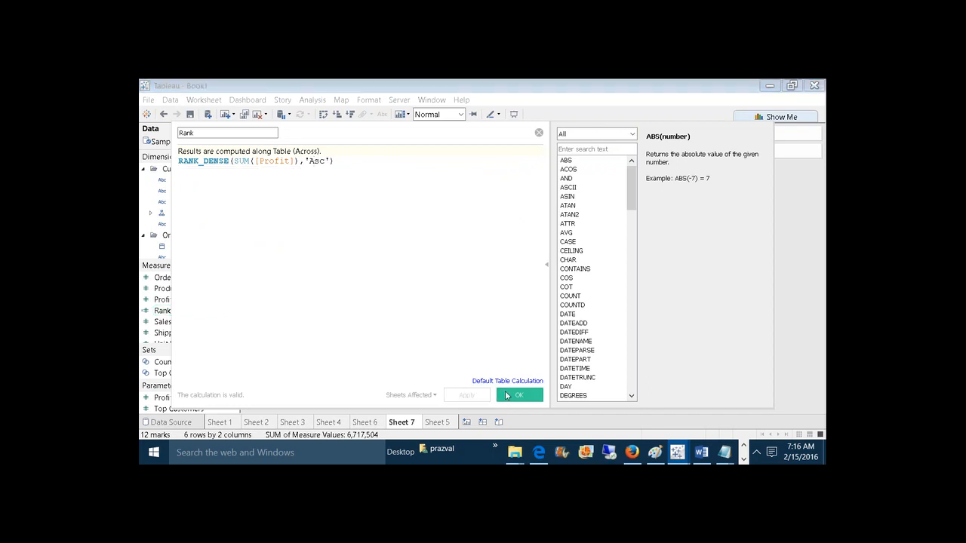
pyautogui.click(519, 395)
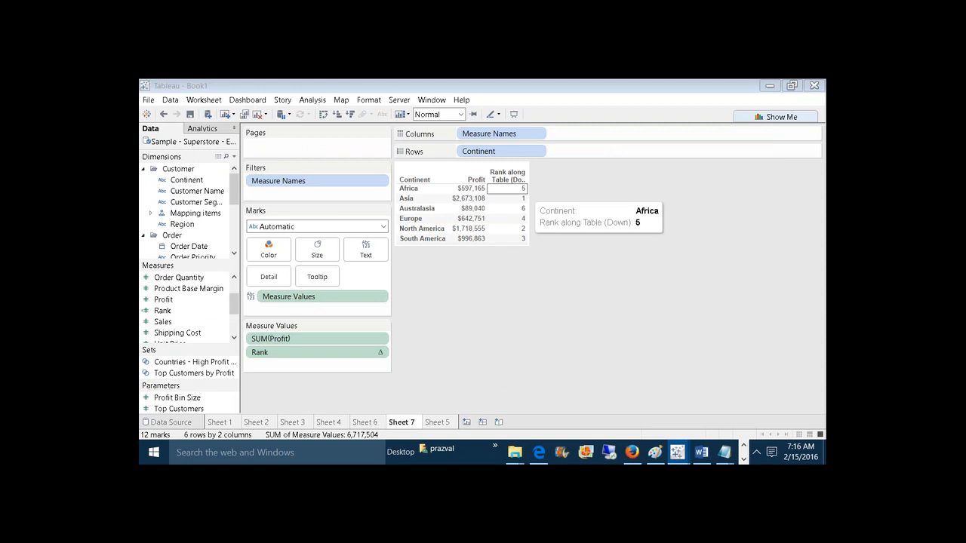
pyautogui.click(521, 199)
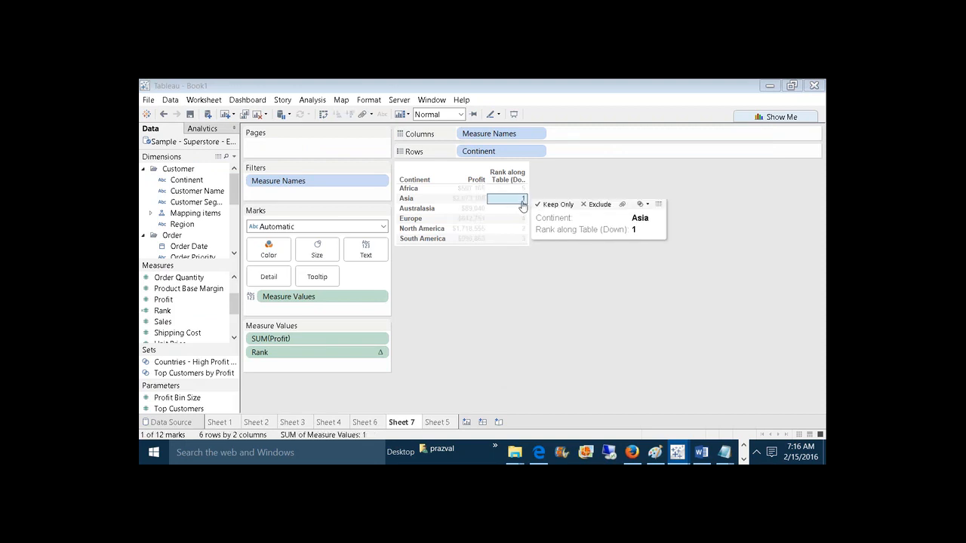
# Restore the lowercase order argument 'asc' in the Rank formula and save the calculation
pyautogui.rightClick(176, 311)
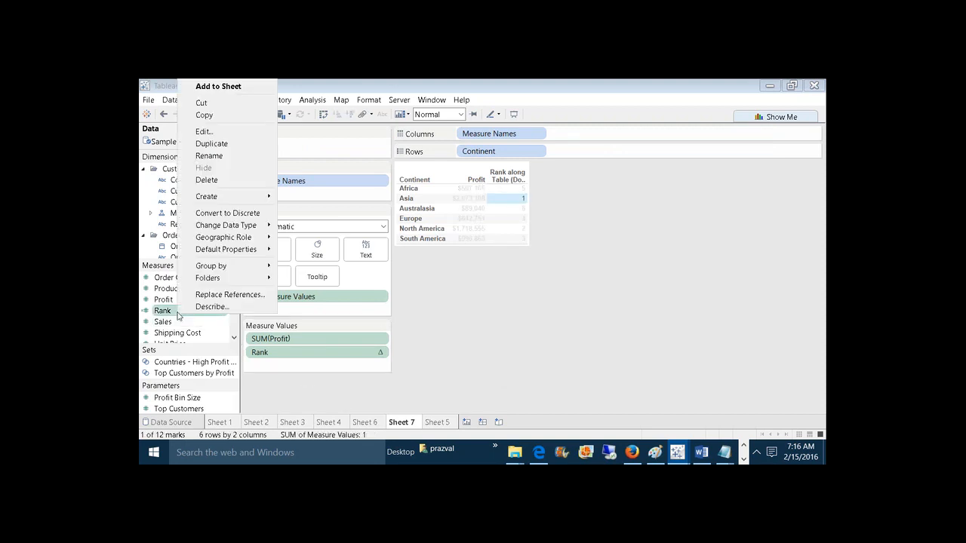
pyautogui.click(240, 141)
pyautogui.click(316, 163)
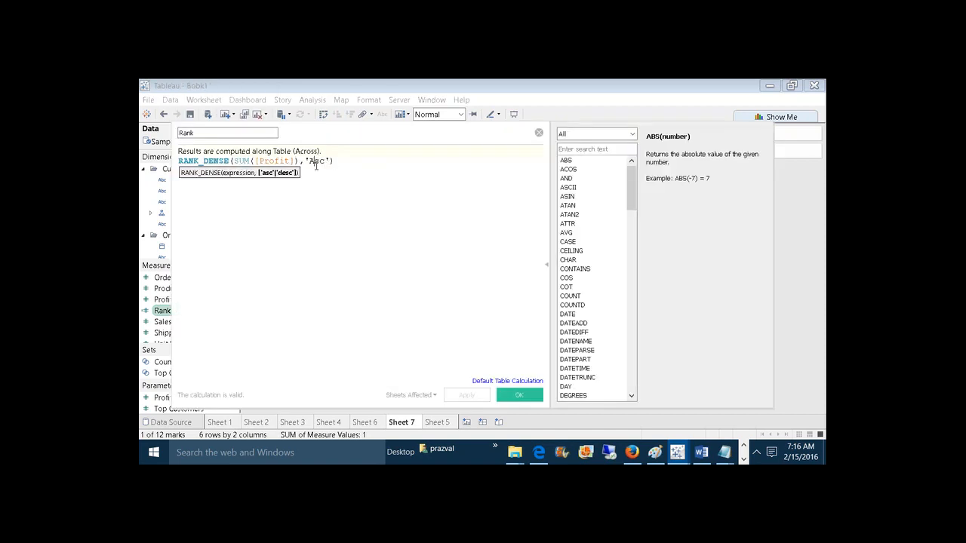
pyautogui.press('BackSpace')
pyautogui.write('a')
pyautogui.click(467, 396)
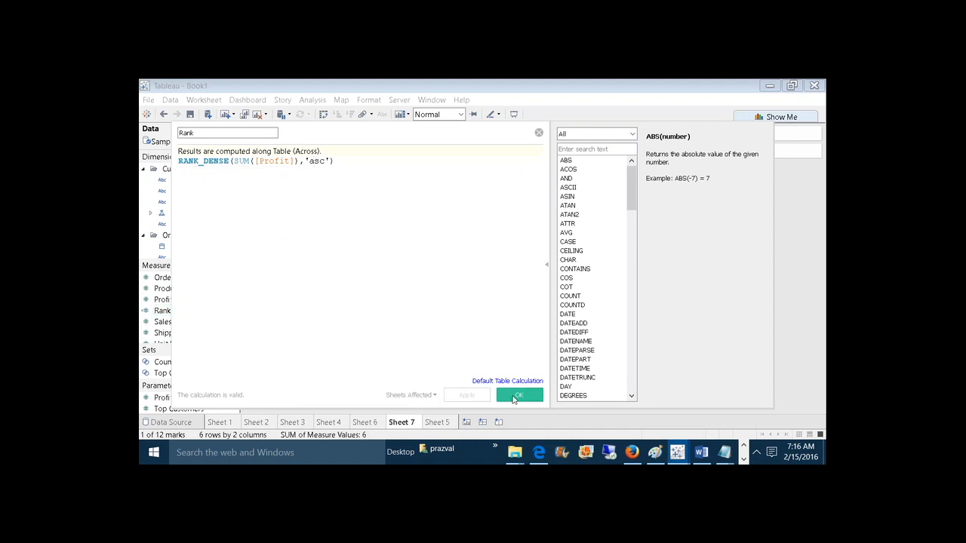
pyautogui.click(518, 396)
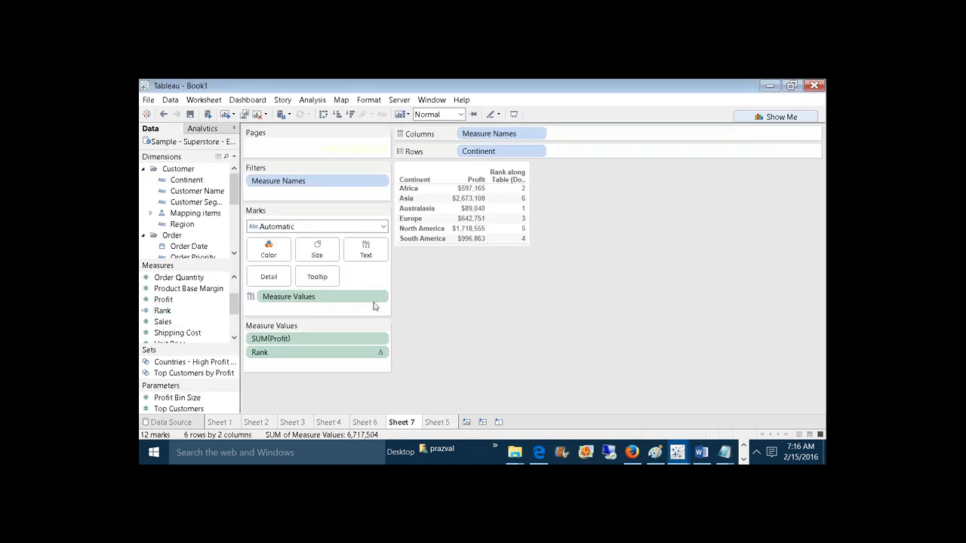
# Reopen the Rank formula, try switching its order argument between 'Asc' and 'asc', and close the editor without saving
pyautogui.rightClick(176, 311)
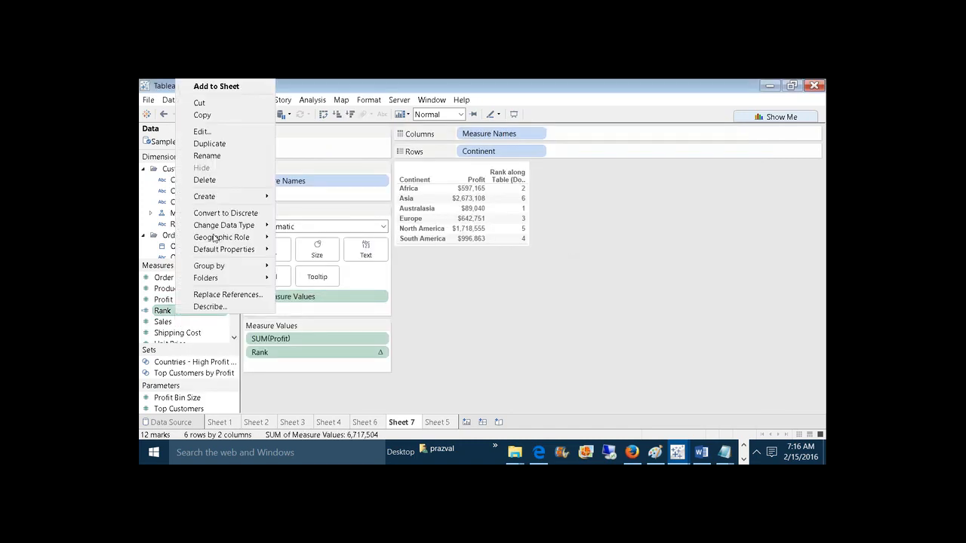
pyautogui.click(224, 132)
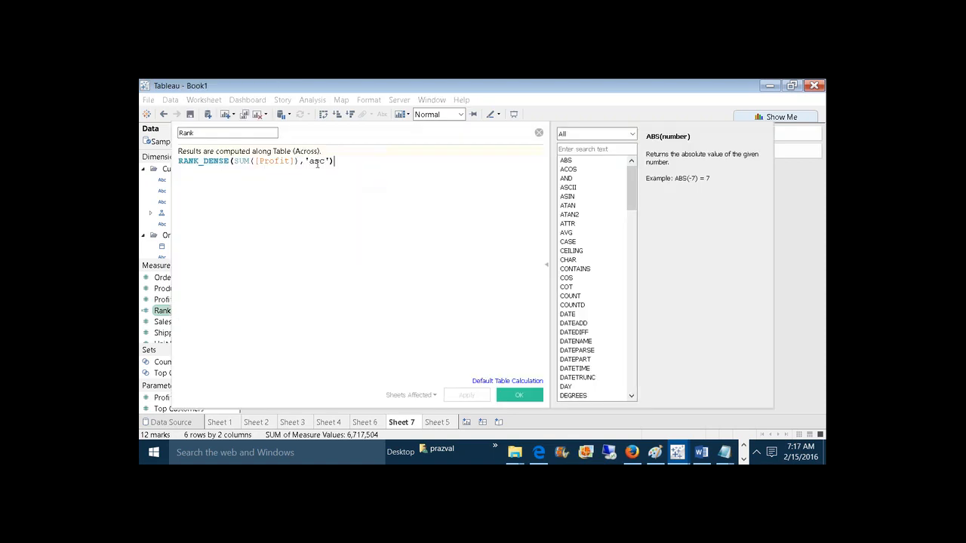
pyautogui.click(316, 161)
pyautogui.write('A')
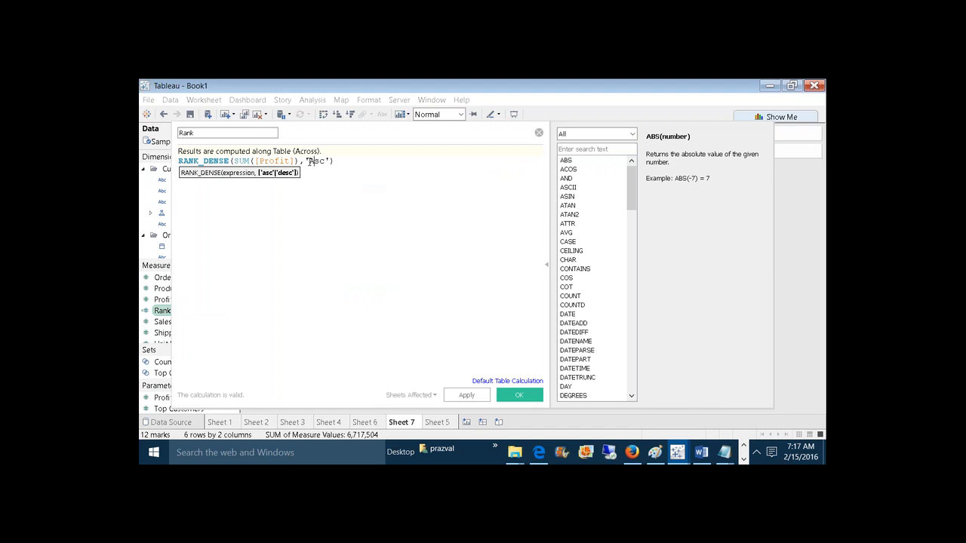
pyautogui.press('BackSpace')
pyautogui.write('a')
pyautogui.click(311, 161)
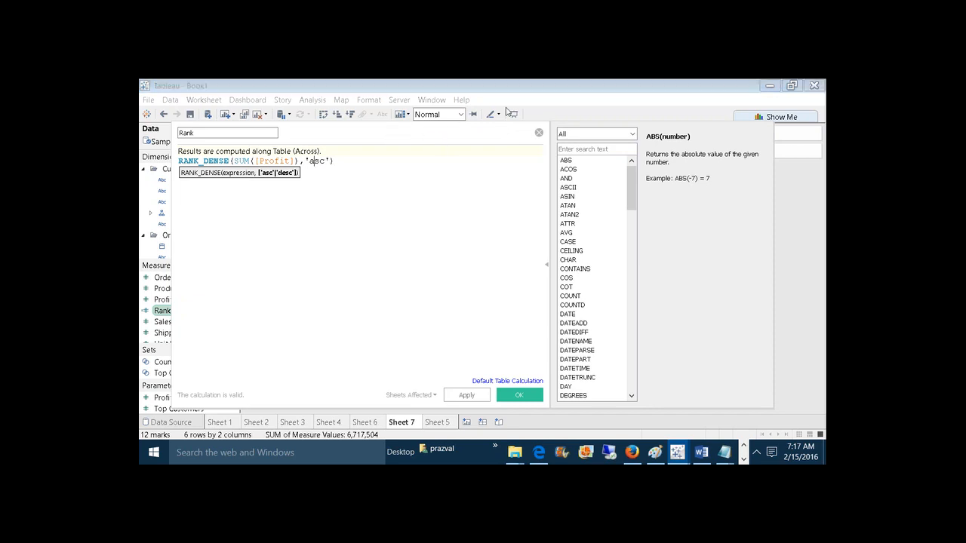
pyautogui.click(539, 133)
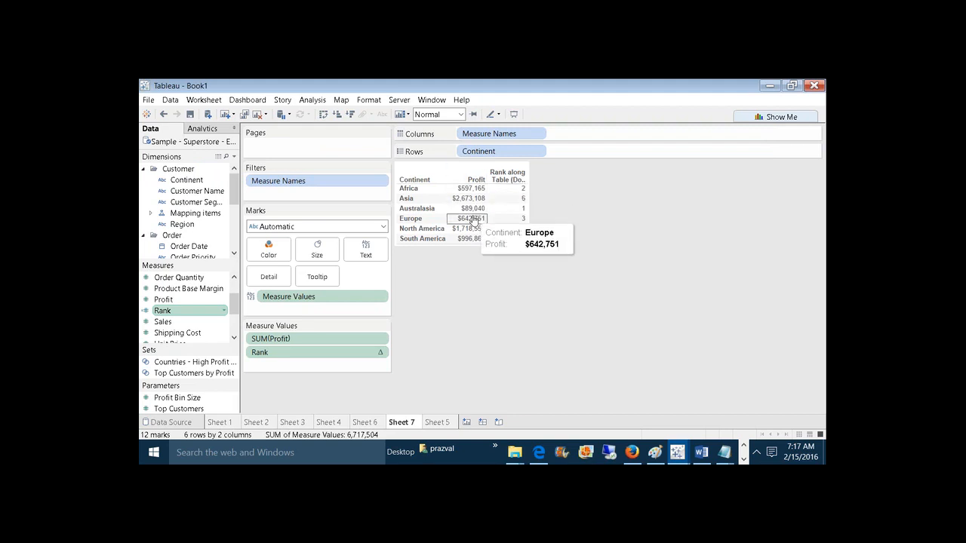
pyautogui.rightClick(373, 340)
pyautogui.click(405, 302)
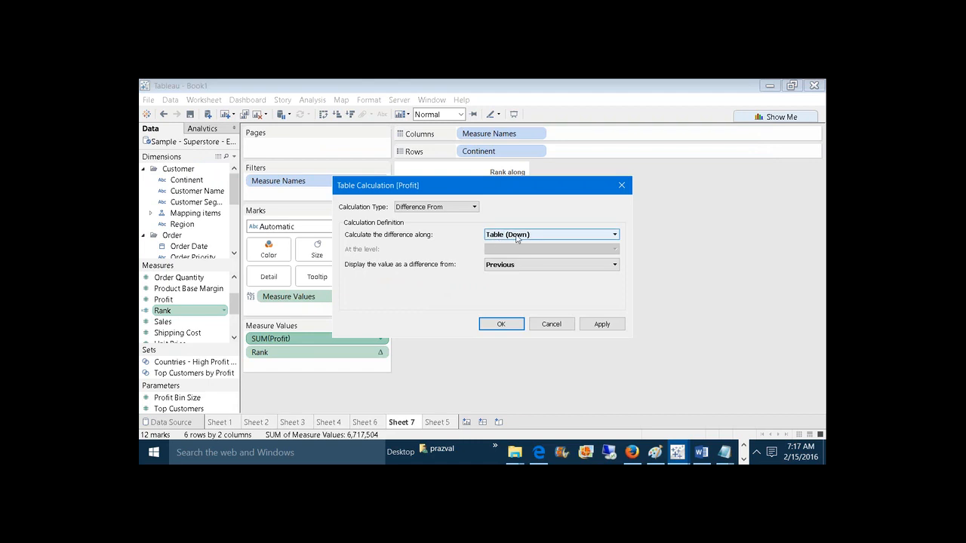
pyautogui.click(551, 324)
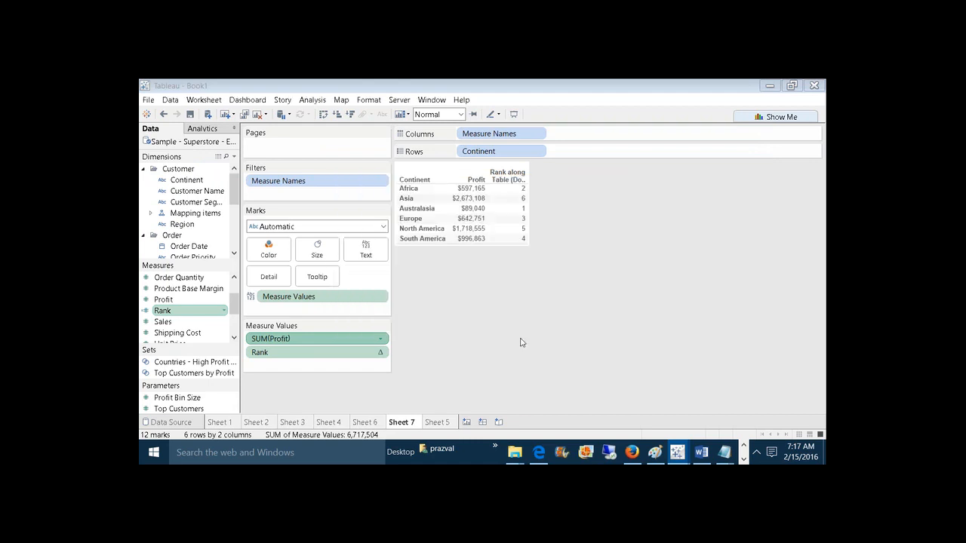
# Create a new worksheet with Order Date on Rows twice, by year and by discrete month
pyautogui.click(468, 422)
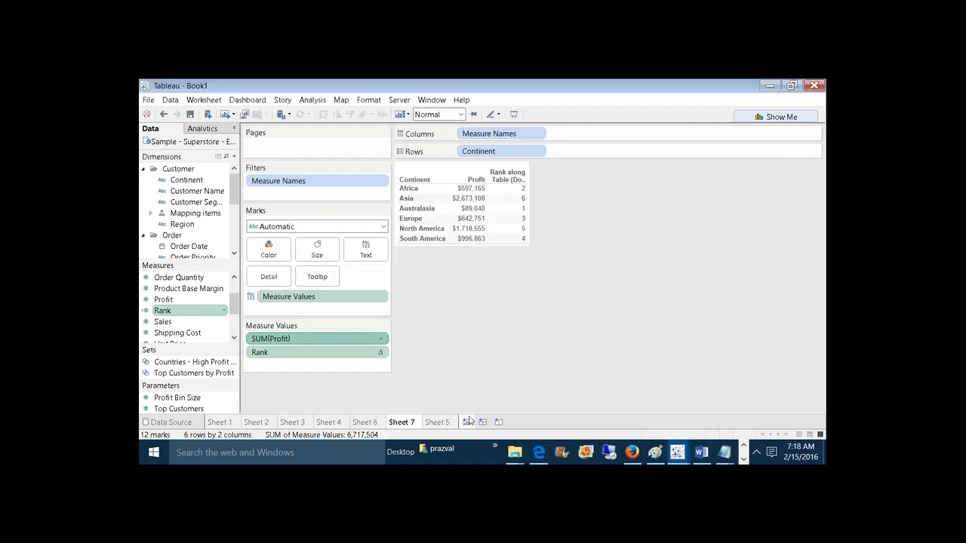
pyautogui.moveTo(189, 246); pyautogui.dragTo(412, 154)
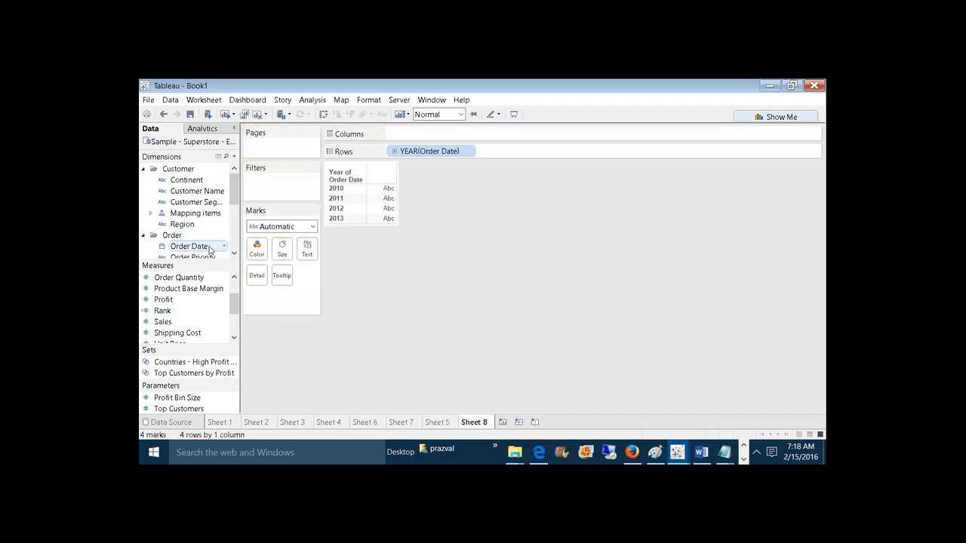
pyautogui.moveTo(189, 246); pyautogui.dragTo(535, 150)
pyautogui.rightClick(535, 149)
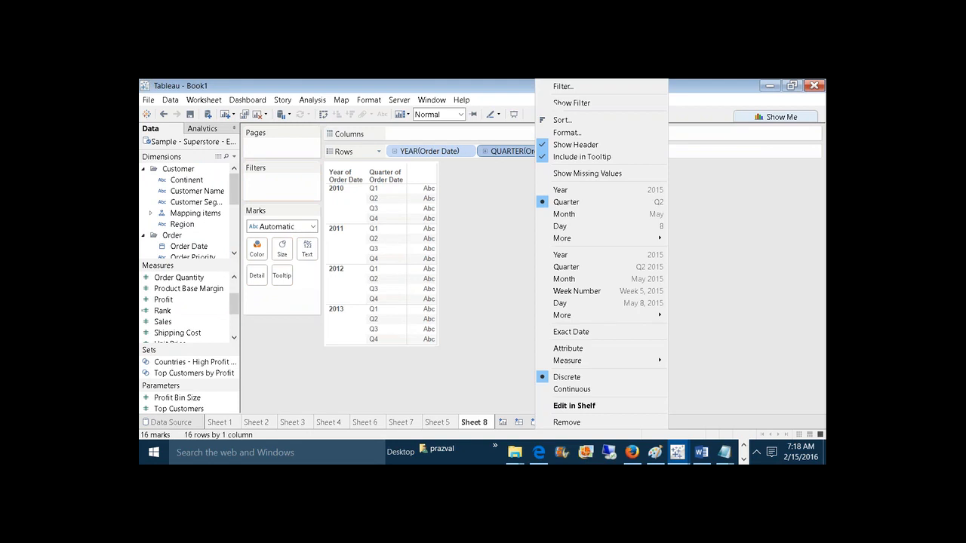
pyautogui.click(565, 214)
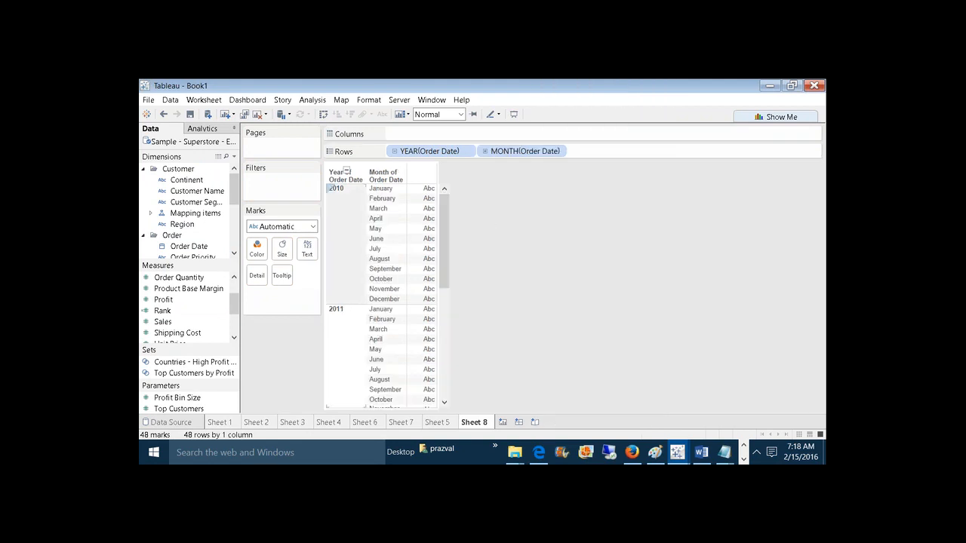
# Show Sales as text for each month and briefly select the 2010 year header
pyautogui.moveTo(163, 321); pyautogui.dragTo(306, 249)
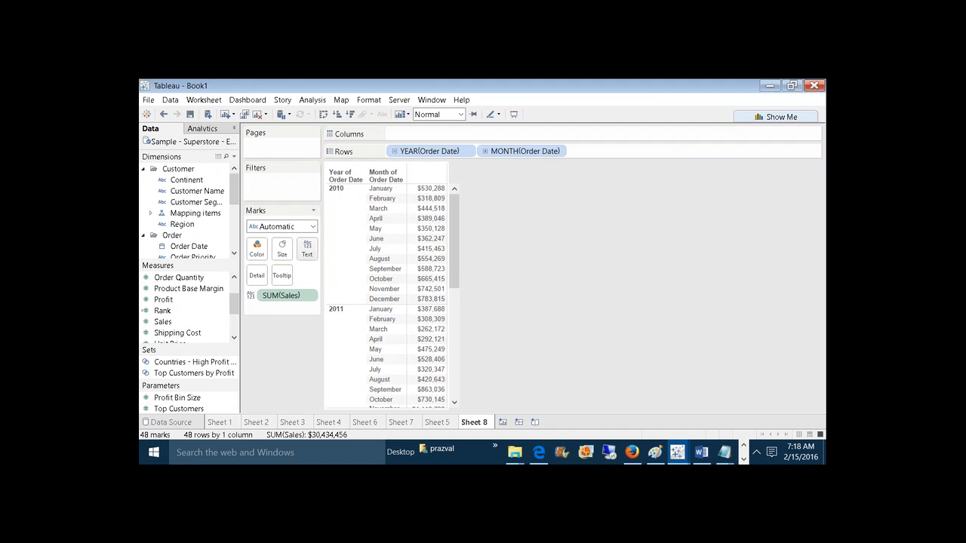
pyautogui.moveTo(425, 205)
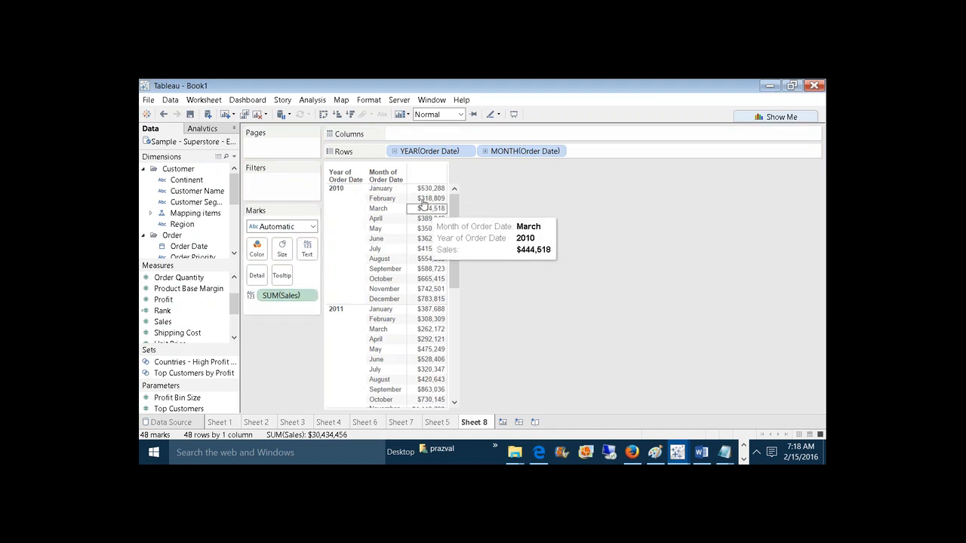
pyautogui.click(350, 207)
pyautogui.click(494, 215)
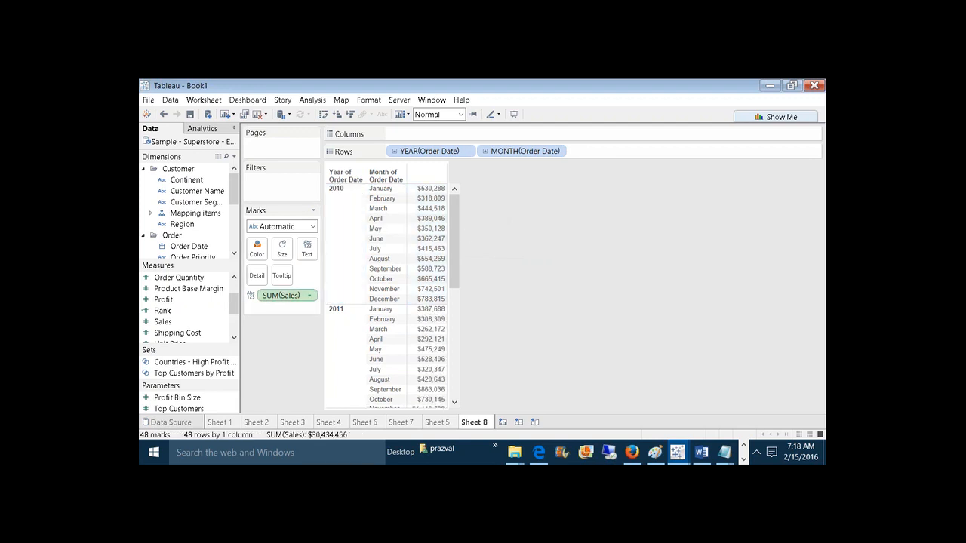
pyautogui.rightClick(291, 296)
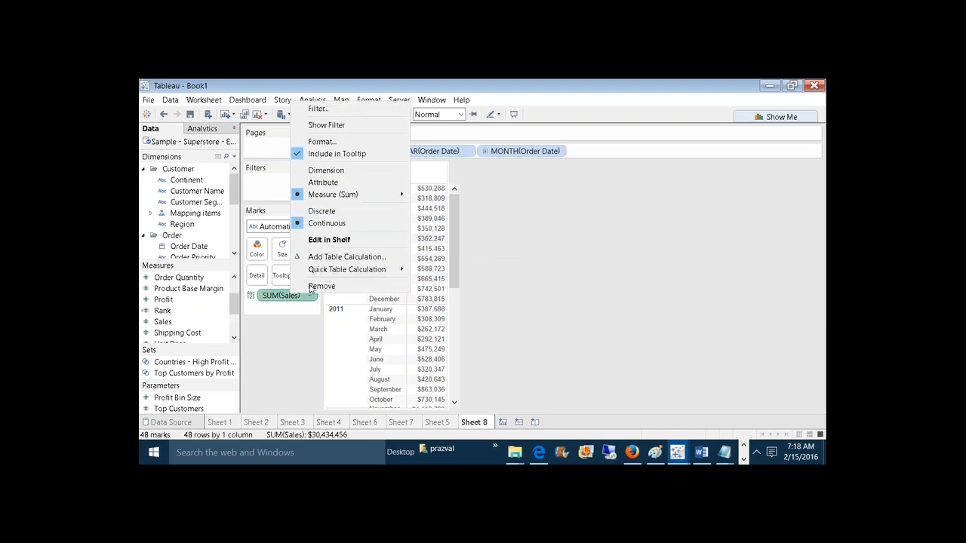
pyautogui.click(323, 260)
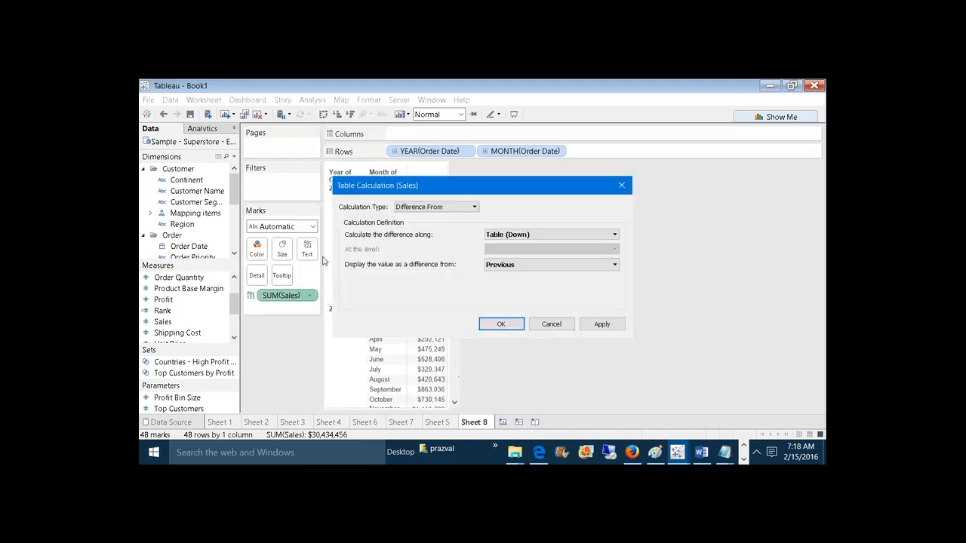
pyautogui.click(551, 324)
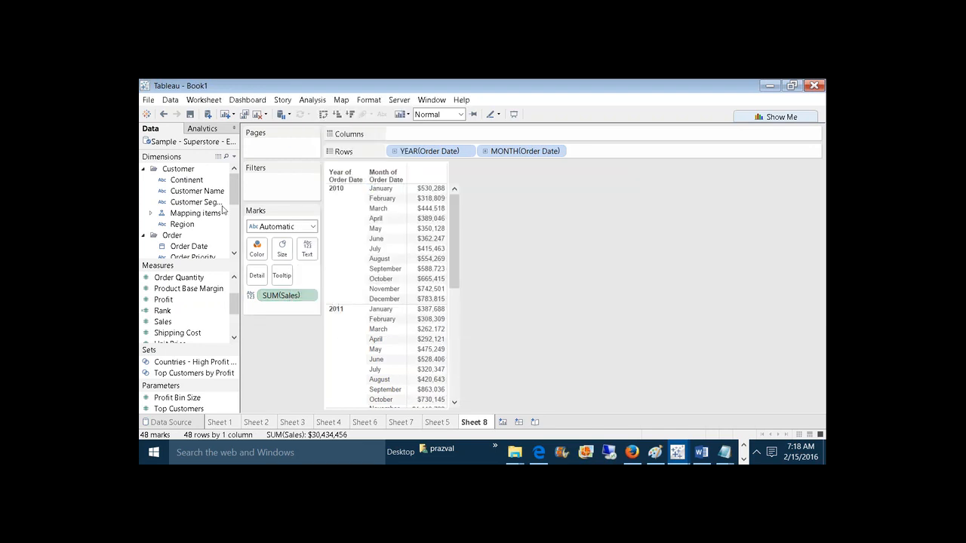
# Start a new calculated field and name it Sales_Rank
pyautogui.click(235, 160)
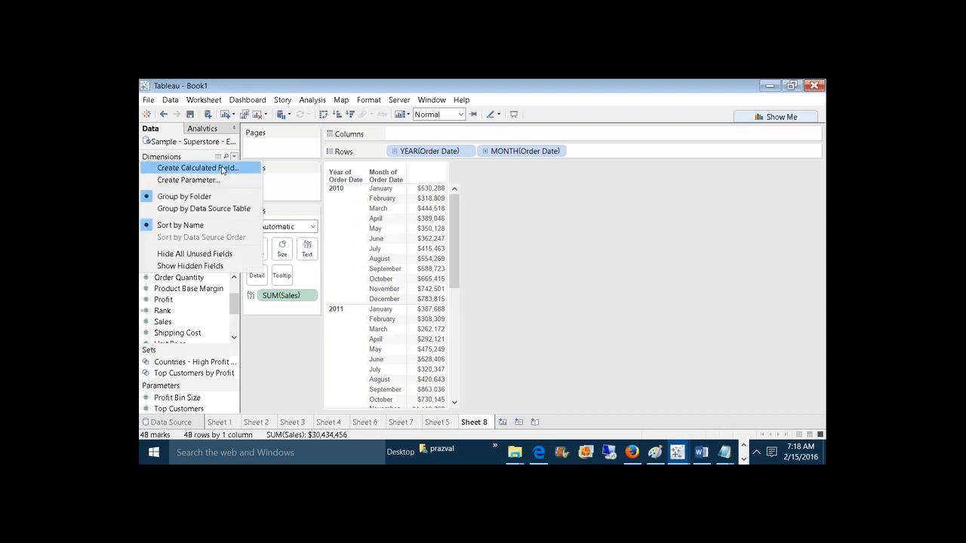
pyautogui.click(221, 172)
pyautogui.write('S')
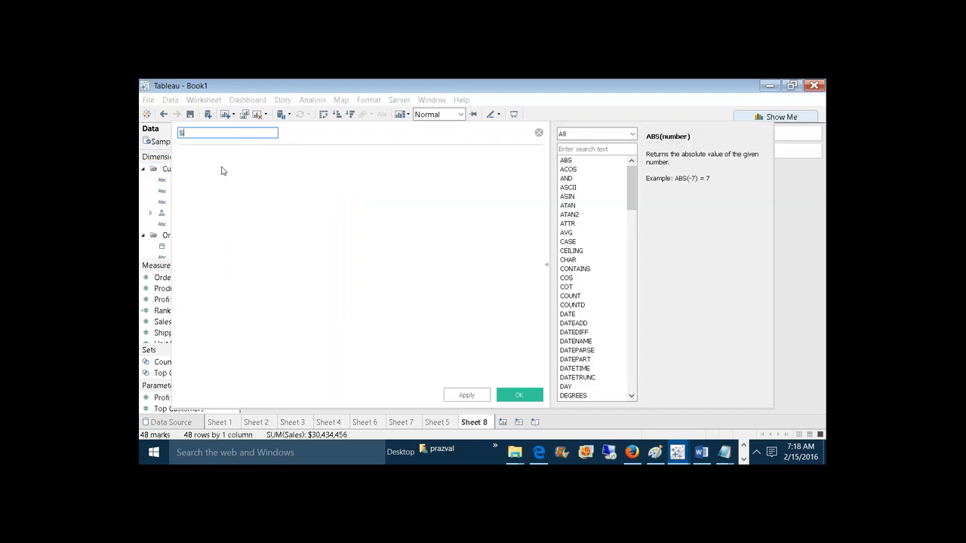
pyautogui.write('ales_Ran')
pyautogui.write('nk')
# Enter the formula RANK_MODIFIED(SUM([Sales])) for Sales_Rank, then apply and save the calculation
pyautogui.click(222, 178)
pyautogui.write('RANK_MODIFIED')
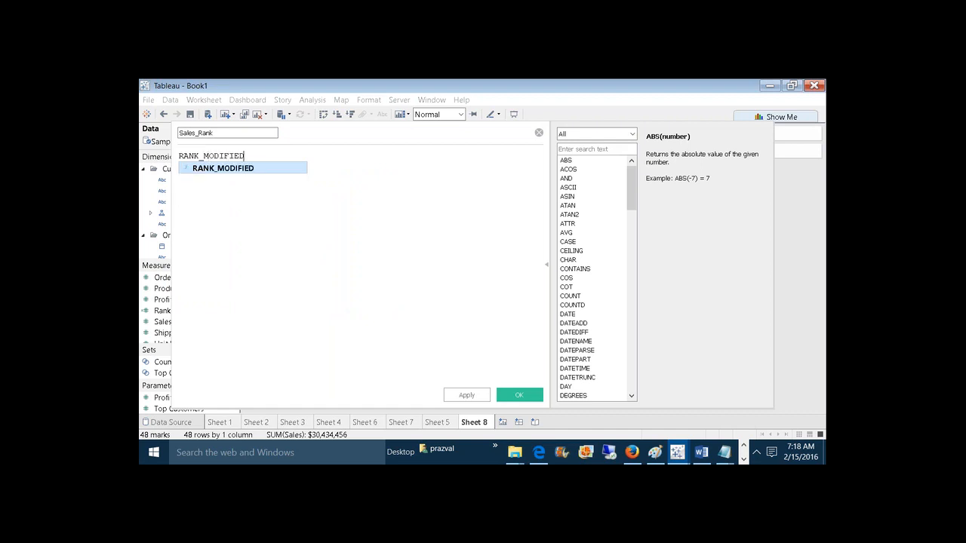
pyautogui.write('(SUM(')
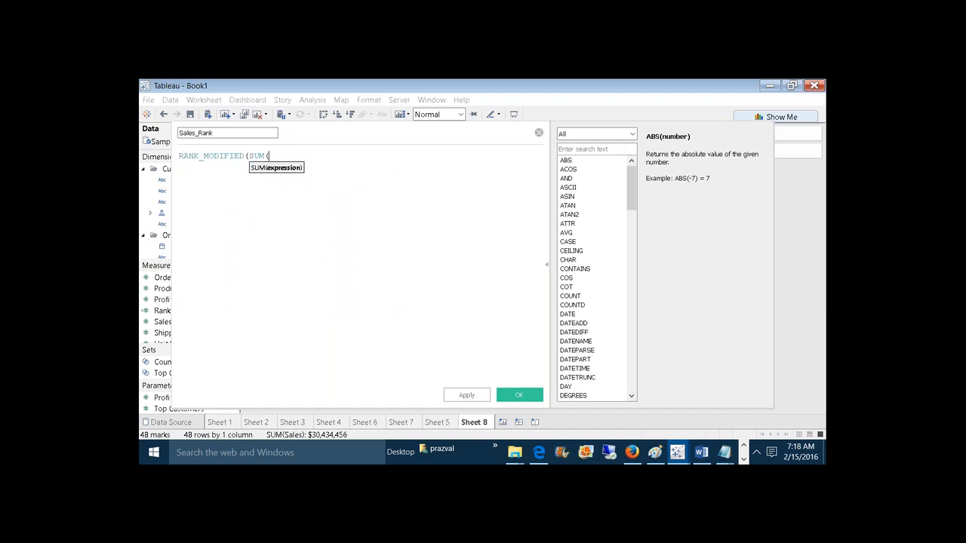
pyautogui.write('[S')
pyautogui.click(283, 169)
pyautogui.write('))')
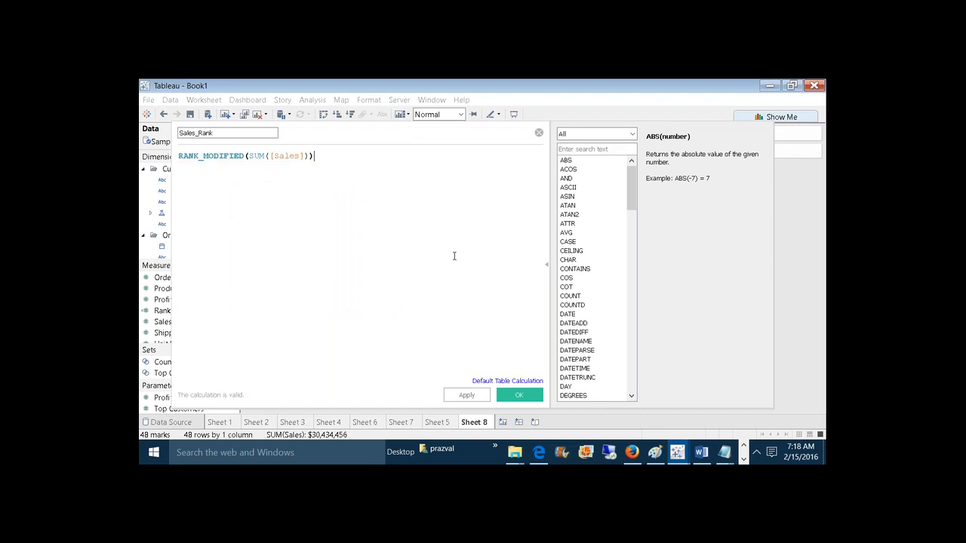
pyautogui.click(467, 394)
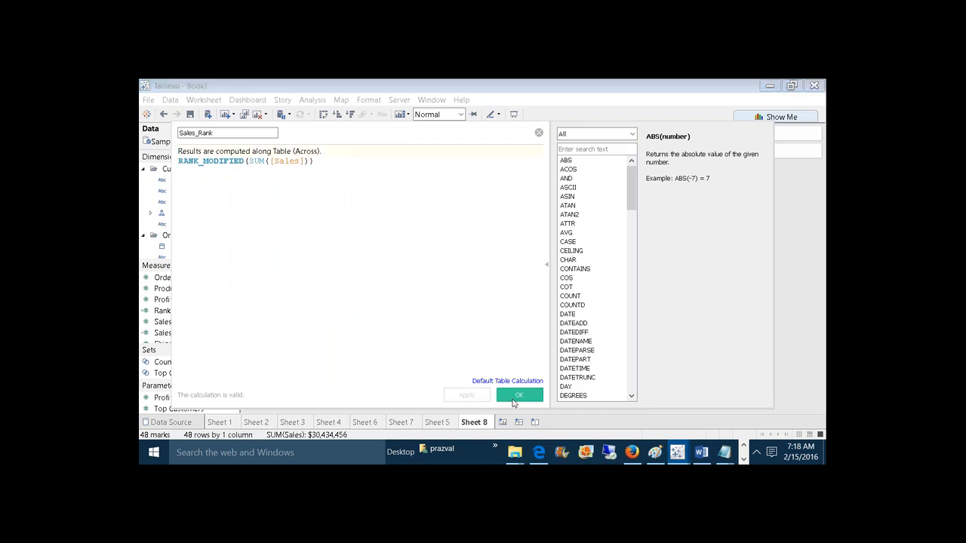
pyautogui.click(514, 397)
# Add Sales_Rank to the monthly table beside Sales, review the ranks across all years, and select the 2010 header
pyautogui.moveTo(188, 335); pyautogui.dragTo(436, 279)
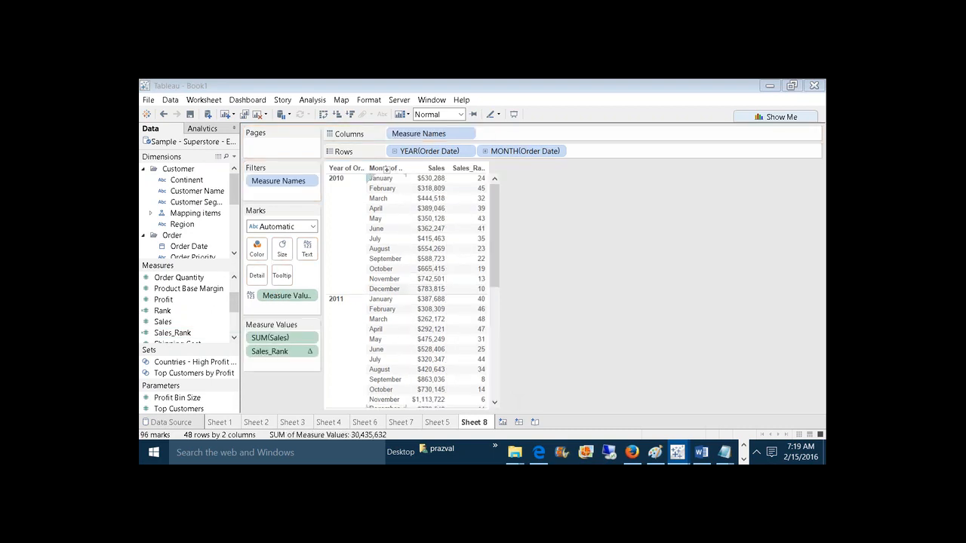
pyautogui.scroll(-3, 505, 250)
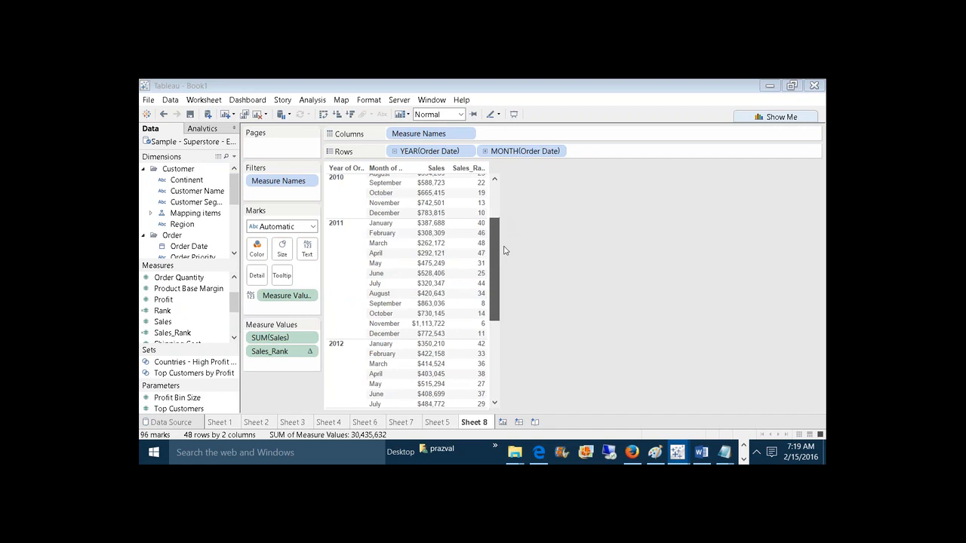
pyautogui.scroll(-4, 505, 250)
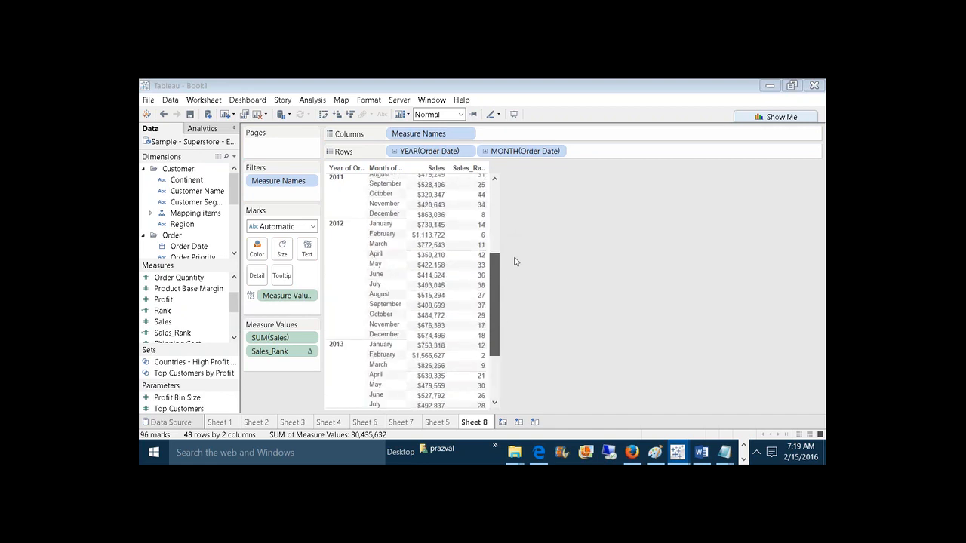
pyautogui.scroll(6, 513, 234)
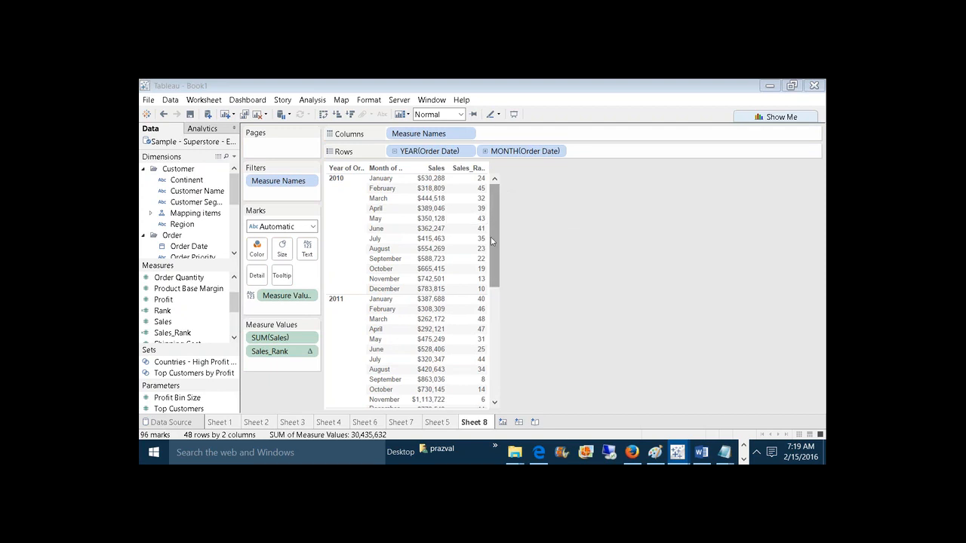
pyautogui.click(360, 251)
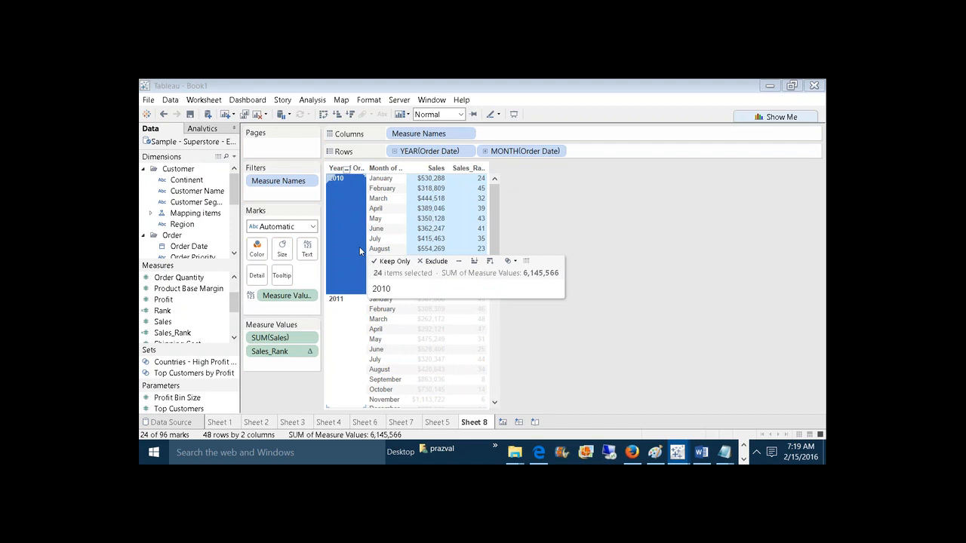
pyautogui.click(276, 341)
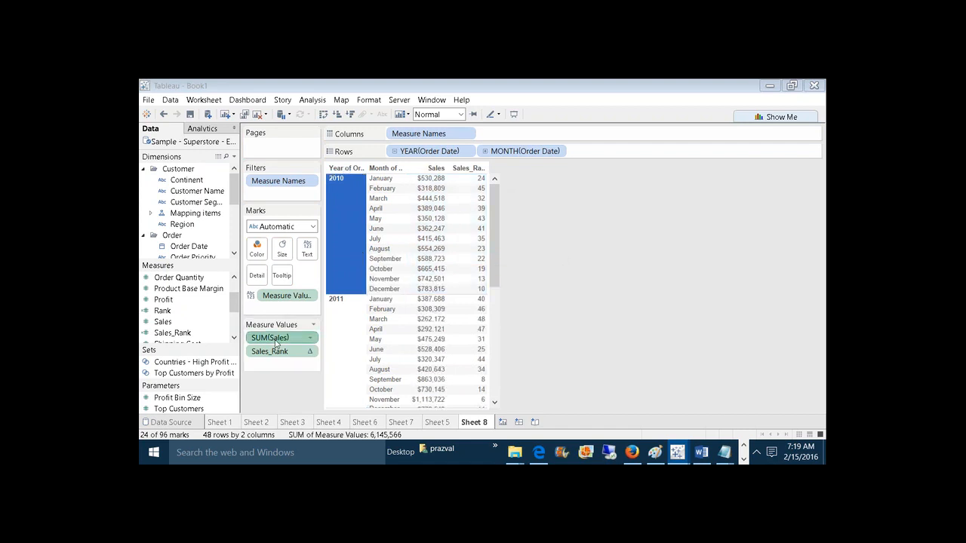
pyautogui.rightClick(276, 341)
pyautogui.click(324, 302)
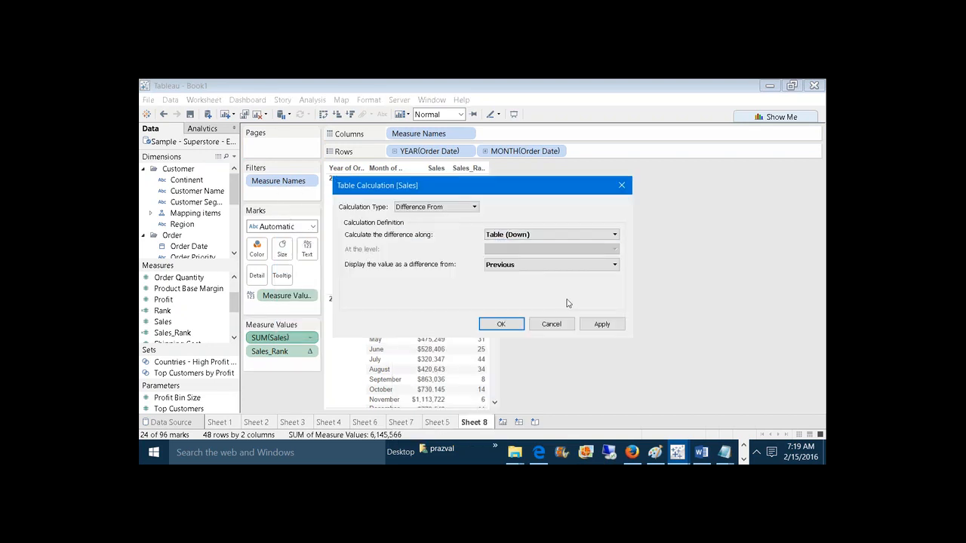
pyautogui.click(552, 325)
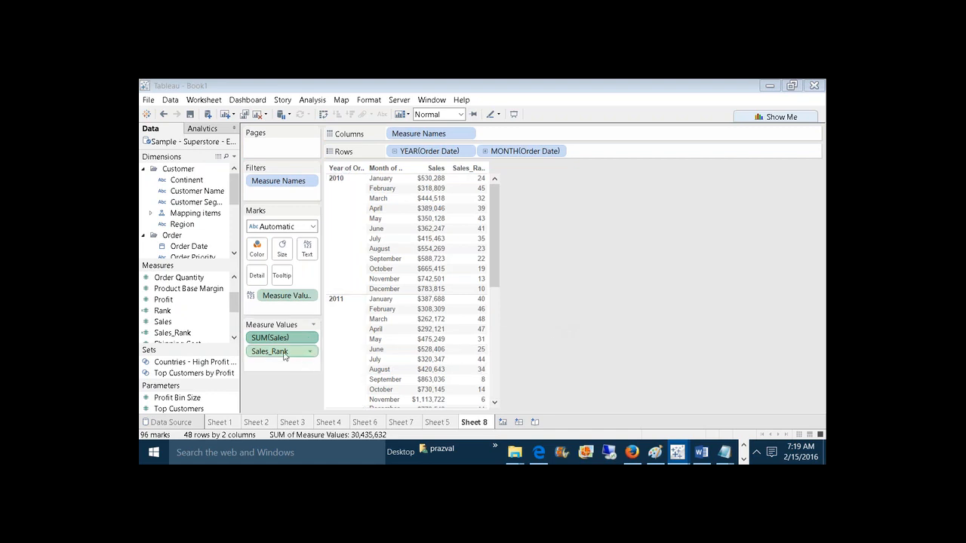
# Set the Sales_Rank table calculation to compute using Pane (Down), so months are ranked within each year
pyautogui.moveTo(284, 357)
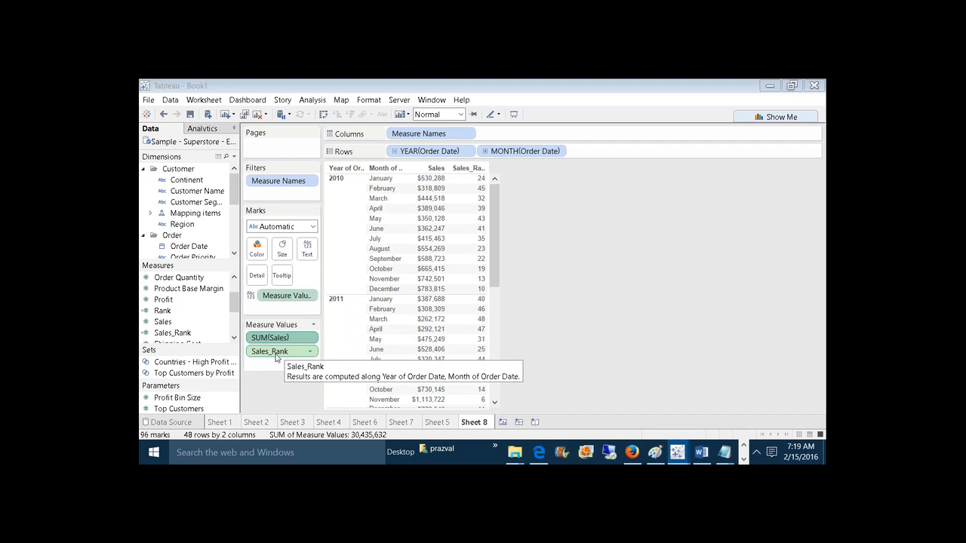
pyautogui.rightClick(277, 357)
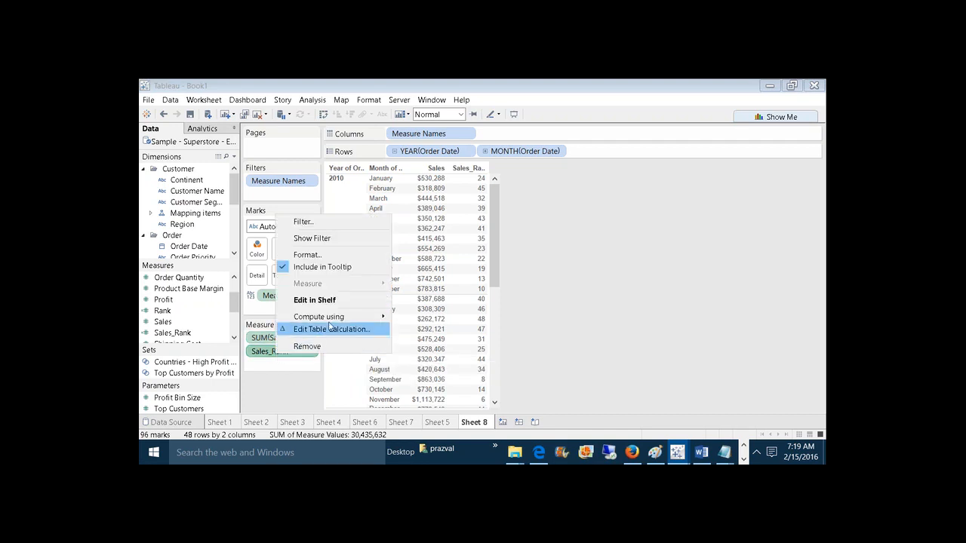
pyautogui.moveTo(331, 321)
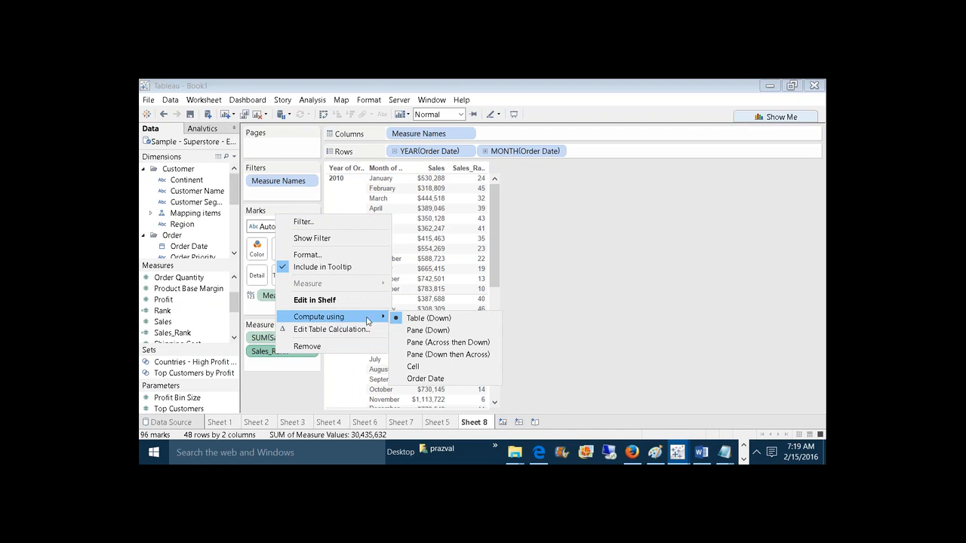
pyautogui.click(428, 330)
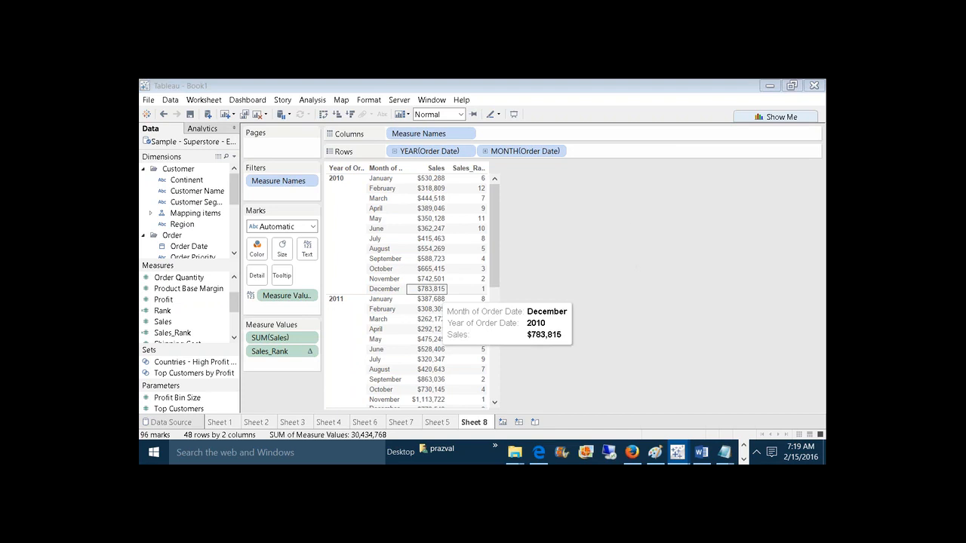
# Edit the Sales_Rank table calculation, choose Pane (Down) for its compute direction, and apply the settings
pyautogui.rightClick(278, 358)
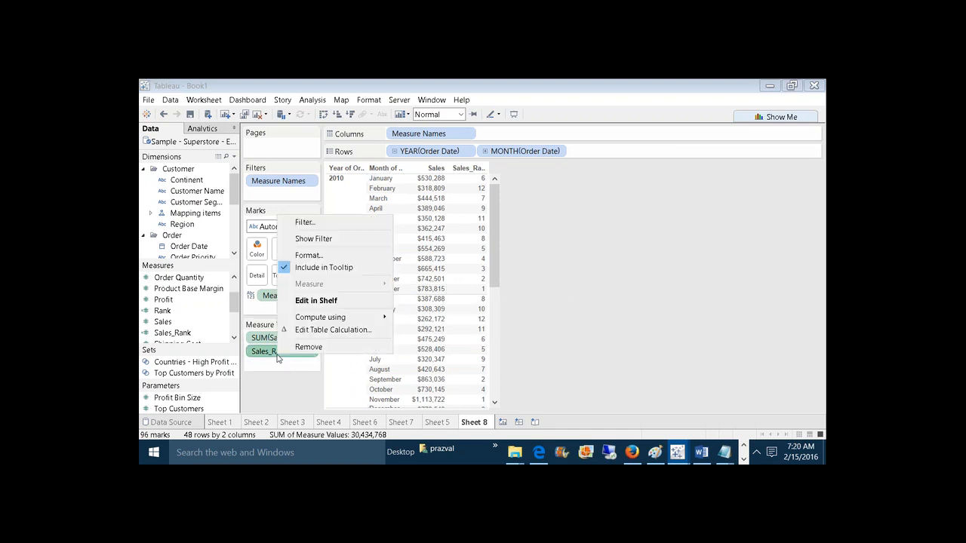
pyautogui.click(318, 332)
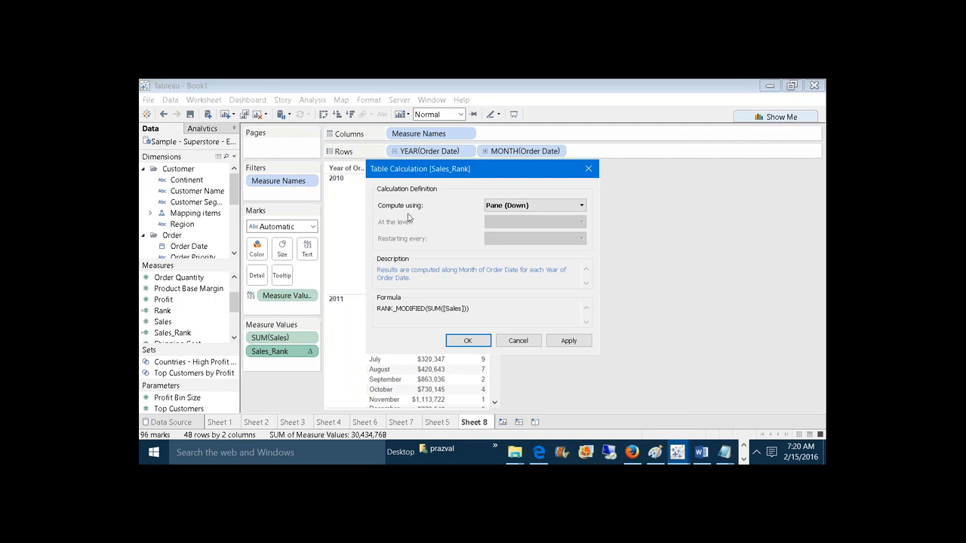
pyautogui.click(582, 205)
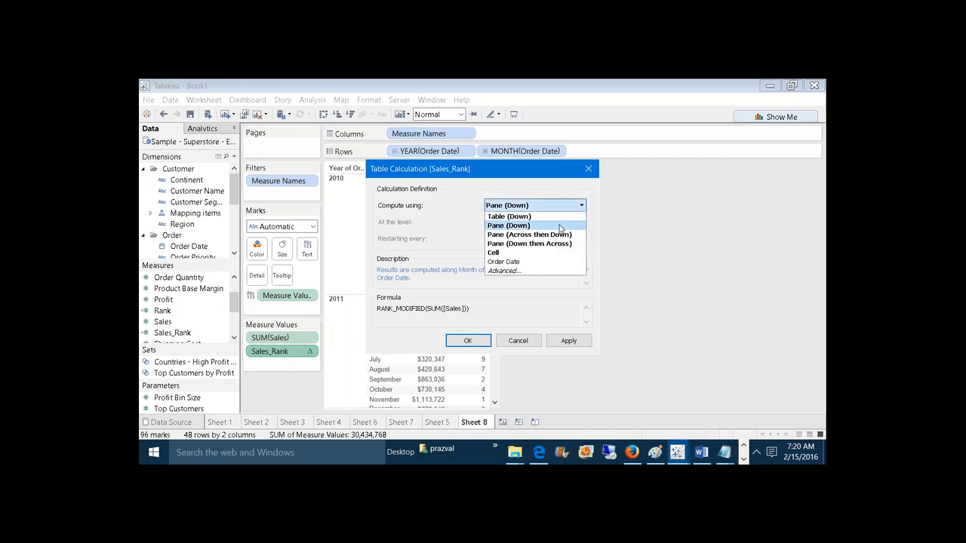
pyautogui.click(560, 226)
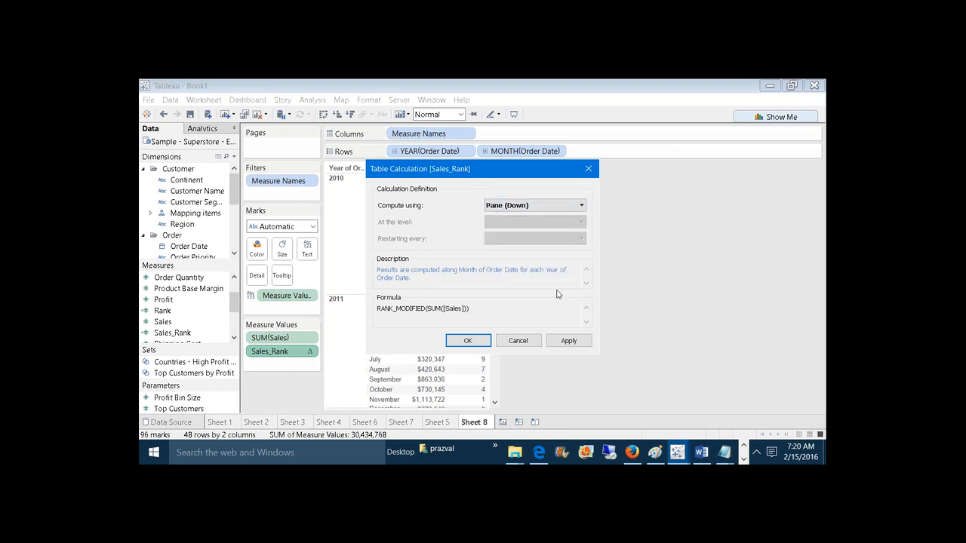
pyautogui.click(568, 340)
pyautogui.click(460, 340)
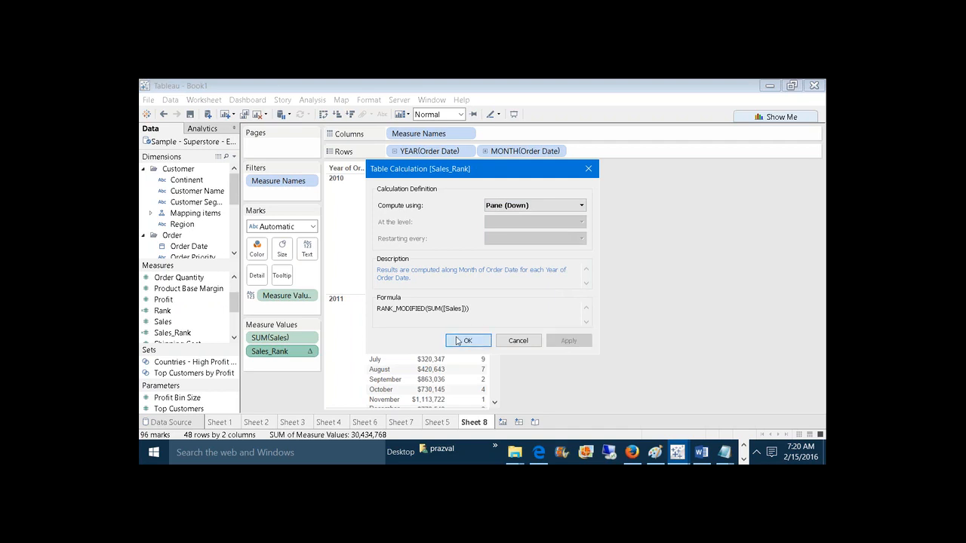
pyautogui.moveTo(498, 276); pyautogui.dragTo(505, 243)
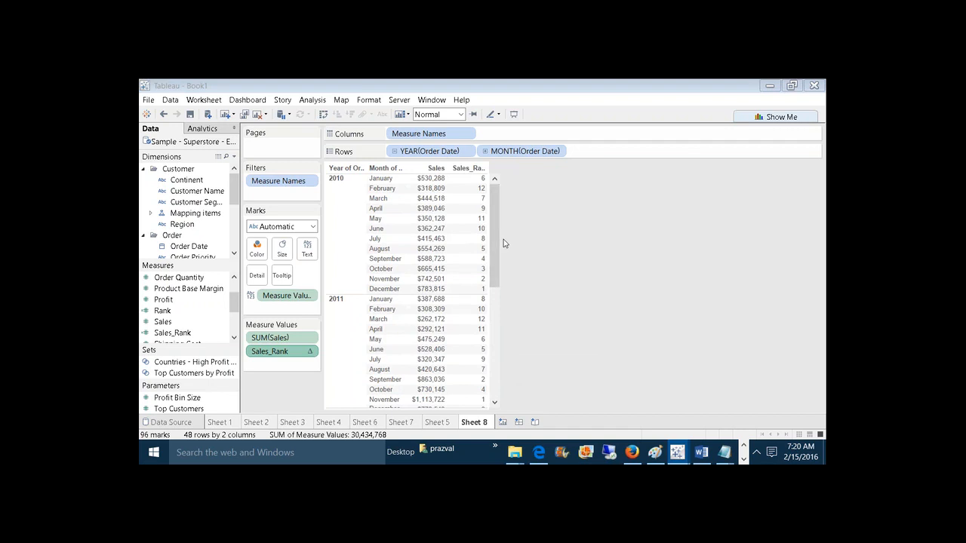
pyautogui.click(505, 243)
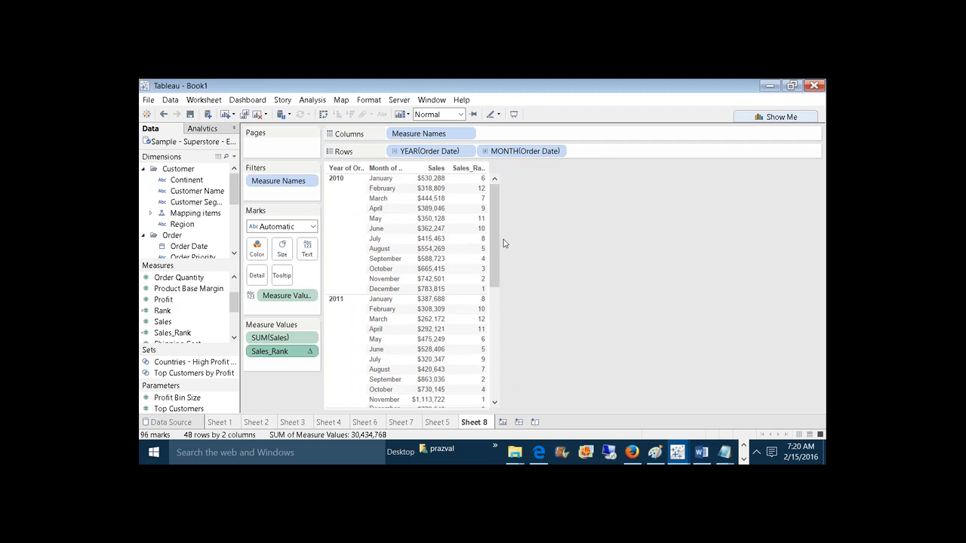
# Create a new blank worksheet and switch to the Notepad notes on manual table calculations
pyautogui.click(503, 422)
pyautogui.moveTo(725, 452)
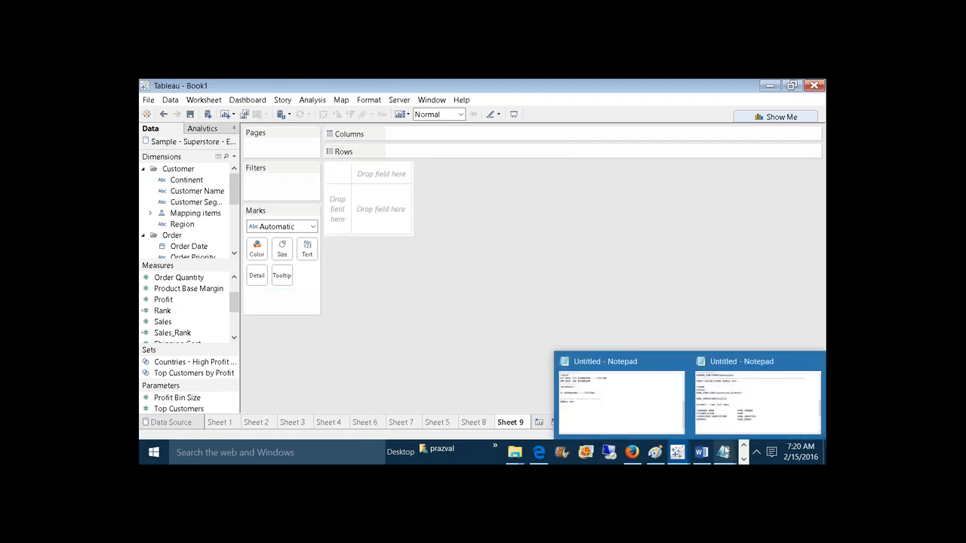
pyautogui.click(719, 421)
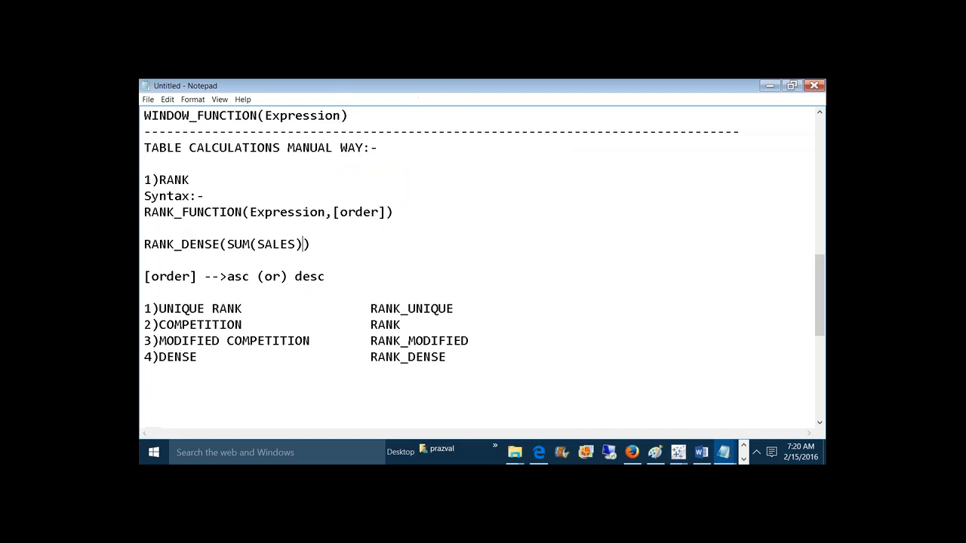
# Add a dashed separator line below the list of rank functions, followed by the heading "2)PERCENTILE"
pyautogui.click(567, 382)
pyautogui.write('--------------------------------------------------------------')
pyautogui.press('Return')
pyautogui.write('2)PERCENTIL')
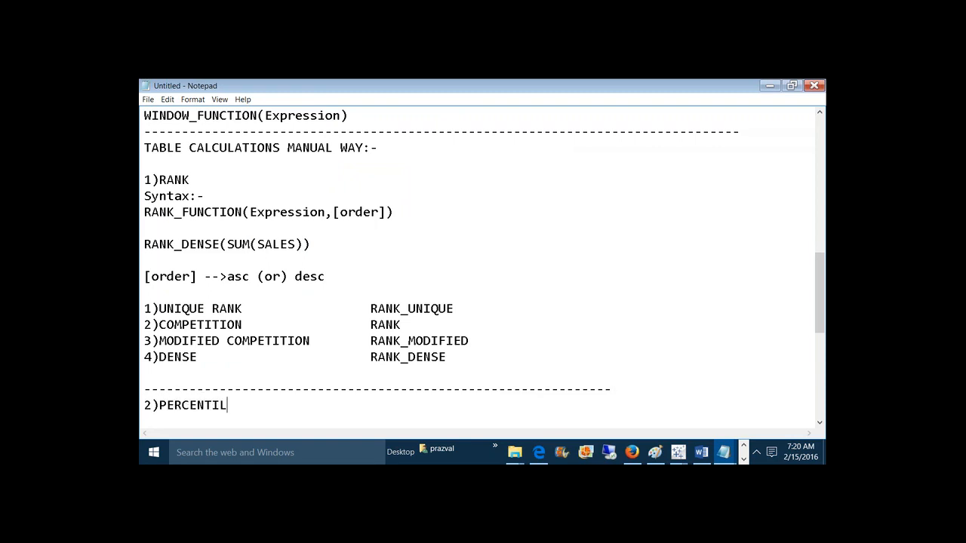
pyautogui.write('E')
pyautogui.press('Return')
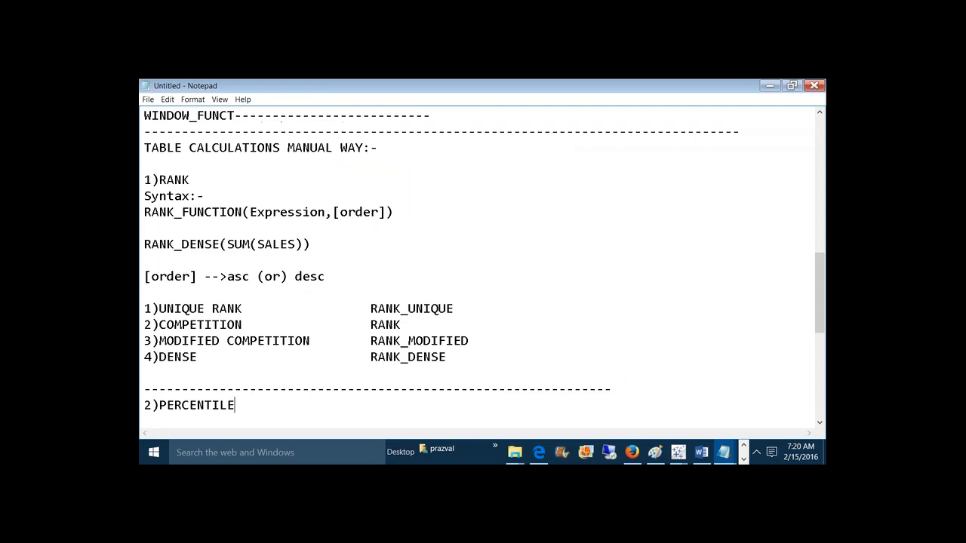
# Under the PERCENTILE heading, add a "Syntax:-" line followed by "RANK_PERCENTILE(Expression,[Order])"
pyautogui.write('Syn')
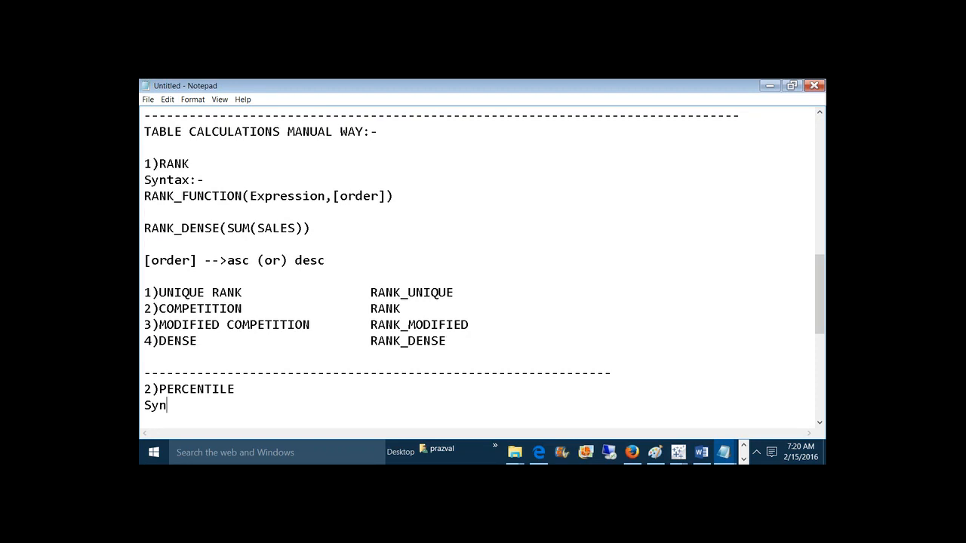
pyautogui.write('tax:-')
pyautogui.press('Return')
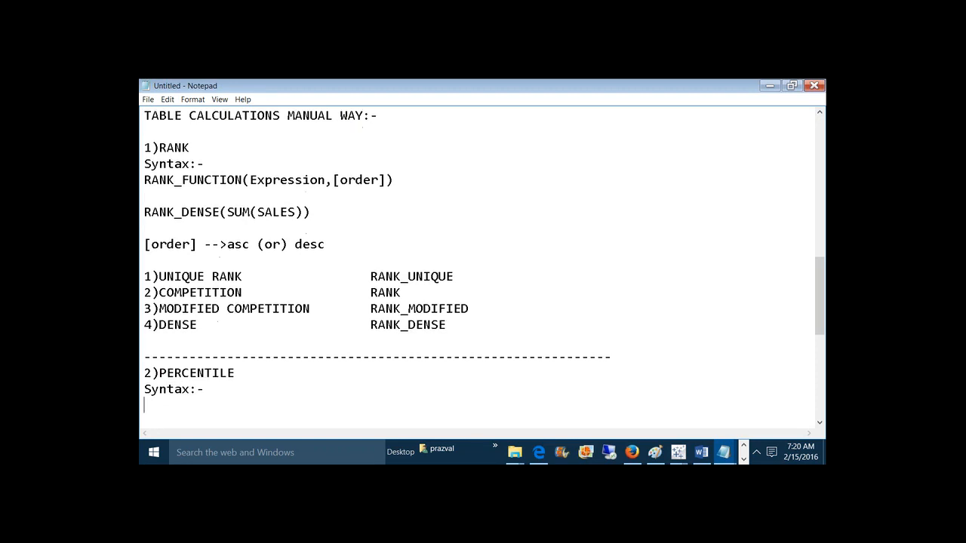
pyautogui.write('RANK_PERCEN')
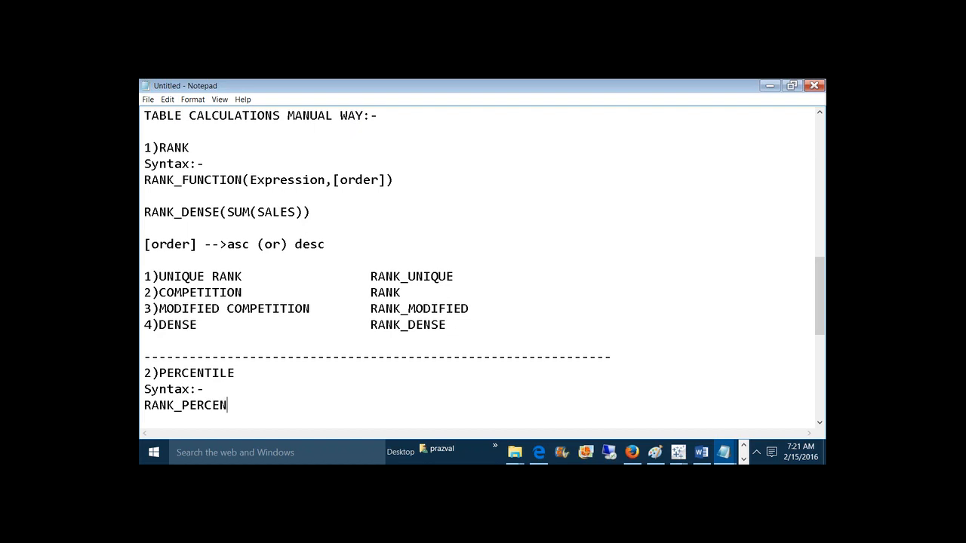
pyautogui.write('TILE(Expression,')
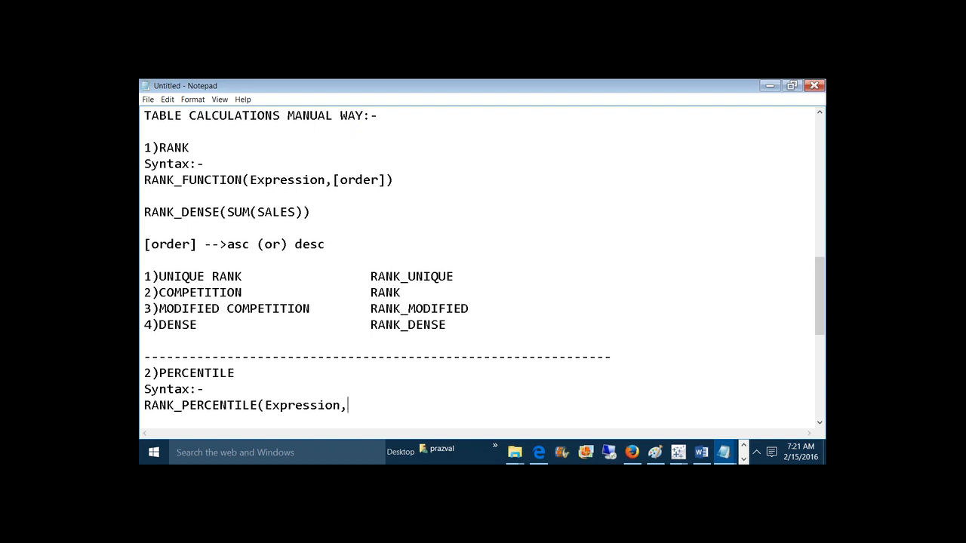
pyautogui.write('[Order])')
pyautogui.press('Return')
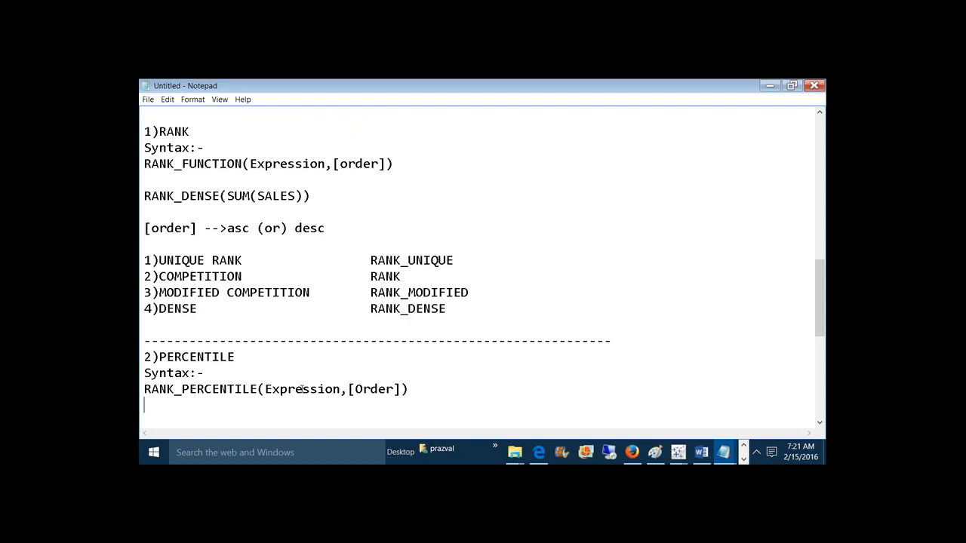
pyautogui.click(258, 389)
# Switch to the Tableau Book1 workbook and build a text table on the blank sheet showing Sales by Continent in rows
pyautogui.moveTo(679, 457)
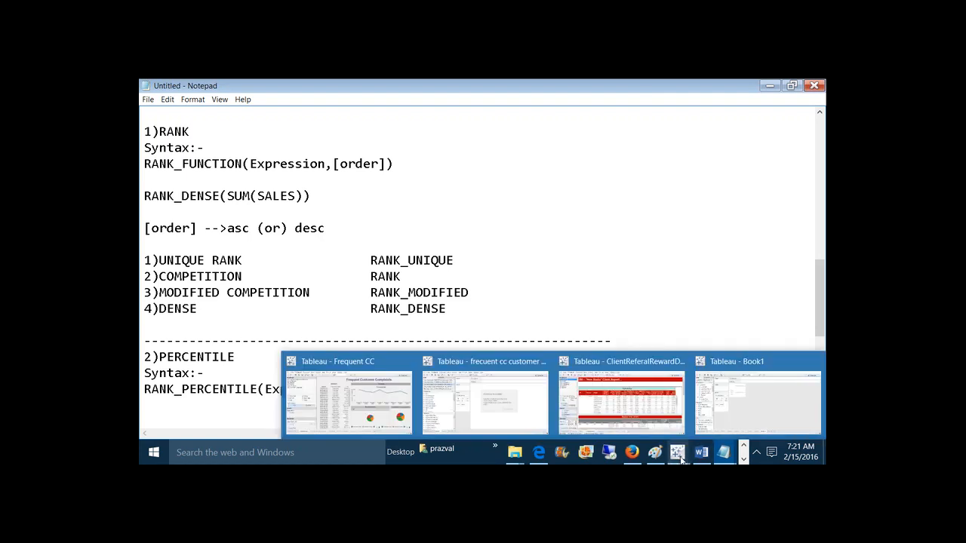
pyautogui.click(741, 412)
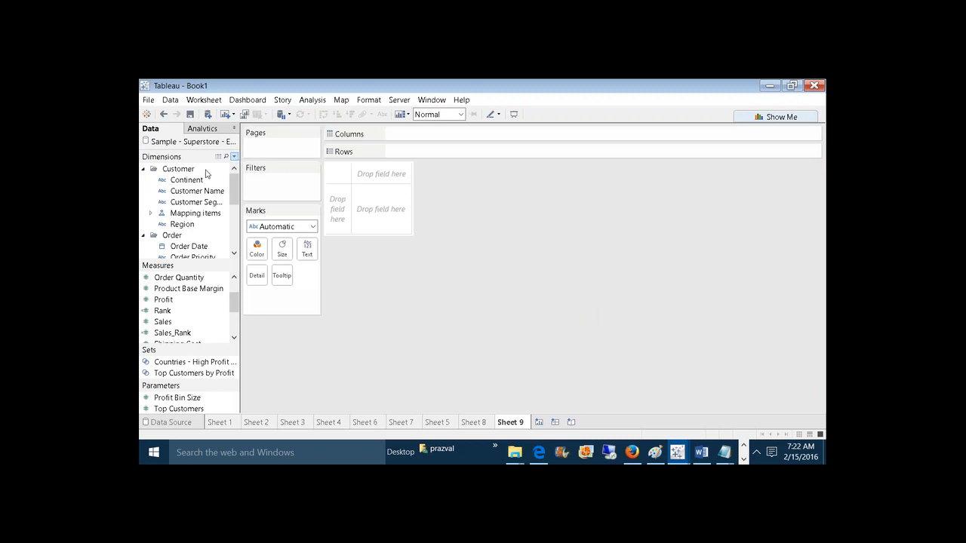
pyautogui.moveTo(187, 180); pyautogui.dragTo(403, 151)
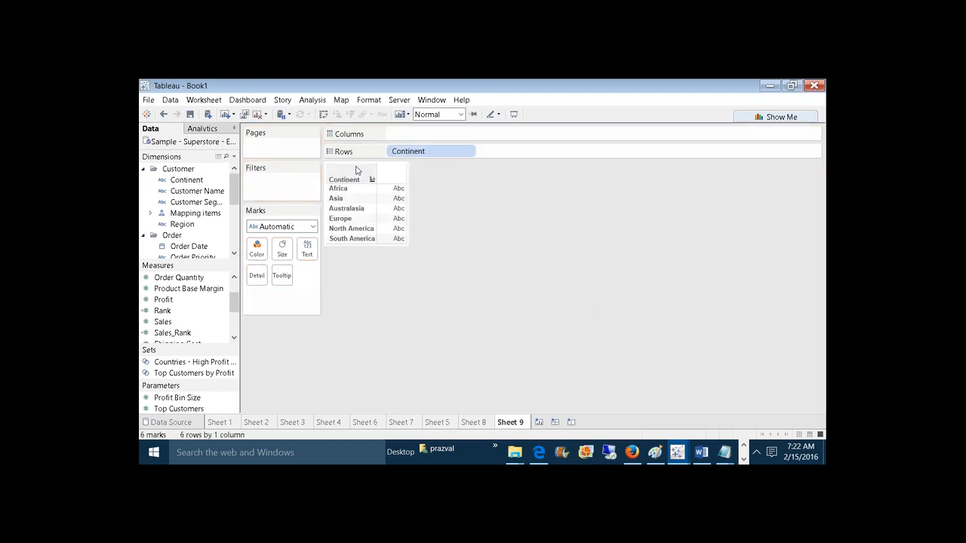
pyautogui.moveTo(164, 323); pyautogui.dragTo(306, 249)
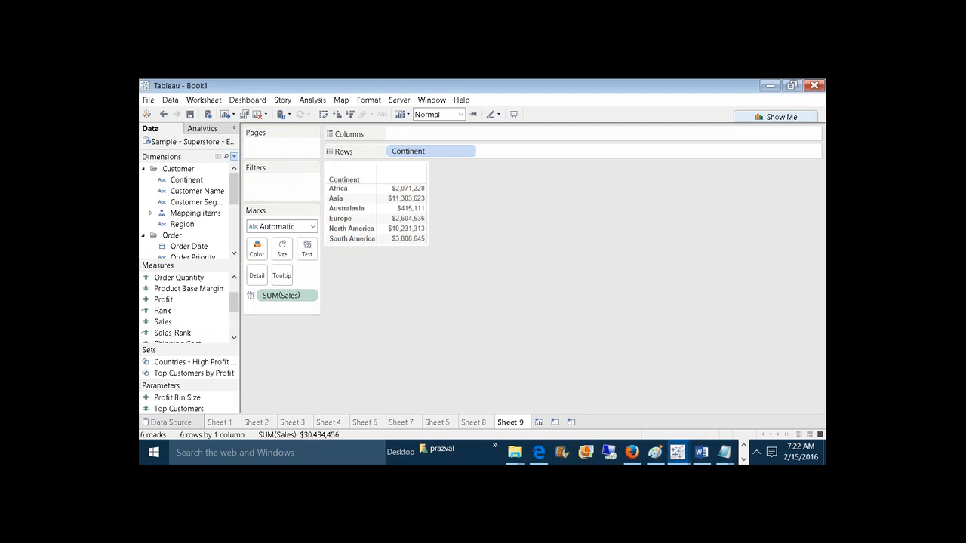
# Create a new calculated field named %_Sales
pyautogui.click(234, 156)
pyautogui.click(230, 169)
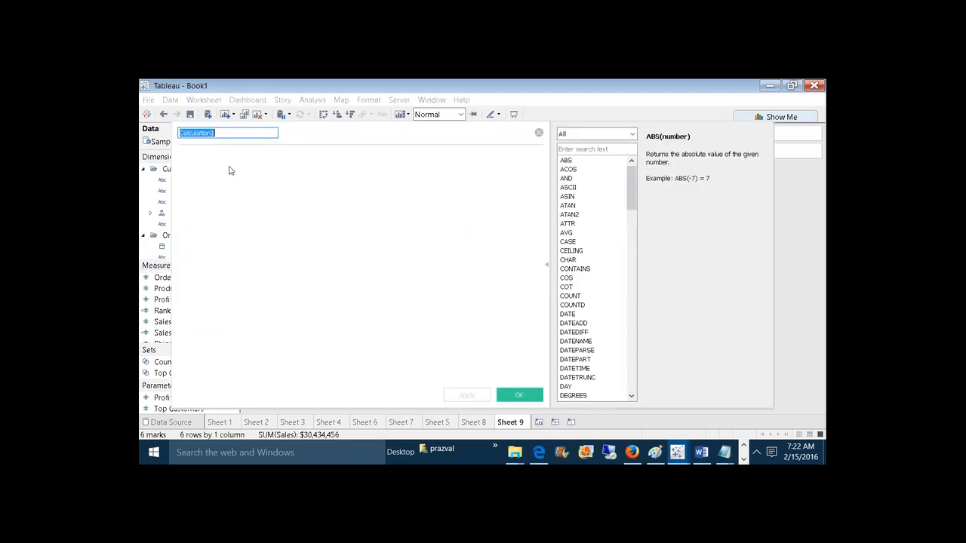
pyautogui.write('%')
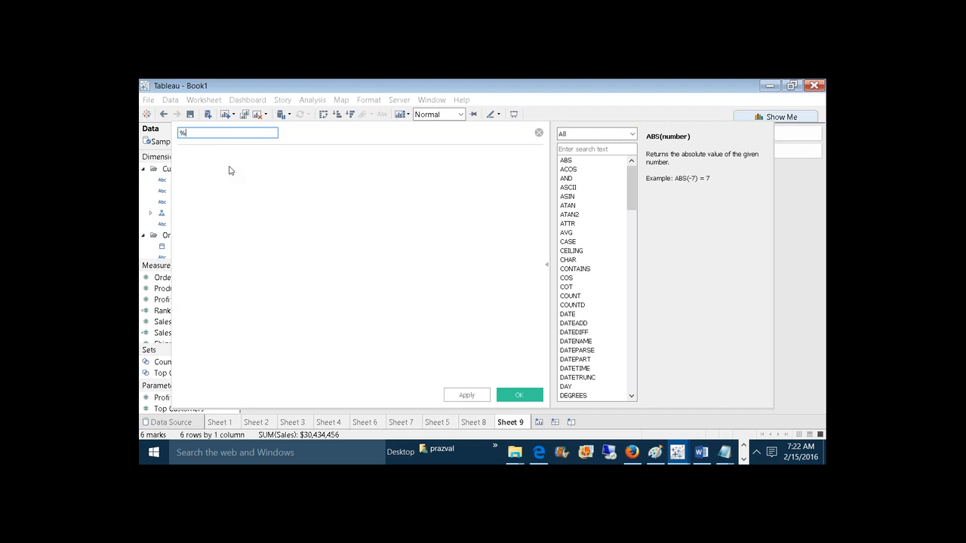
pyautogui.write('_Sales')
pyautogui.press('Tab')
# Define the calculated field as RANK_PERCENTILE(SUM([Sales])), then apply and save it
pyautogui.write('RA')
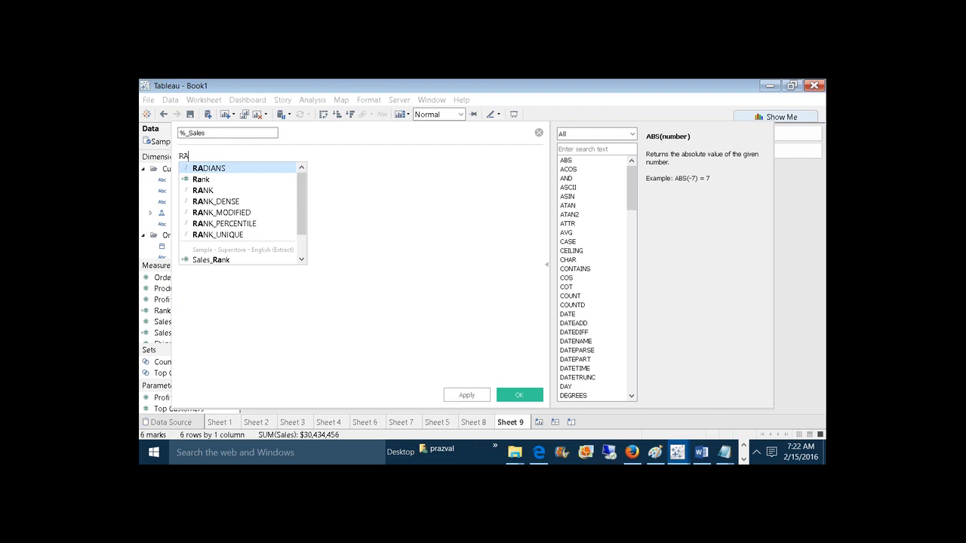
pyautogui.write('NK_PE')
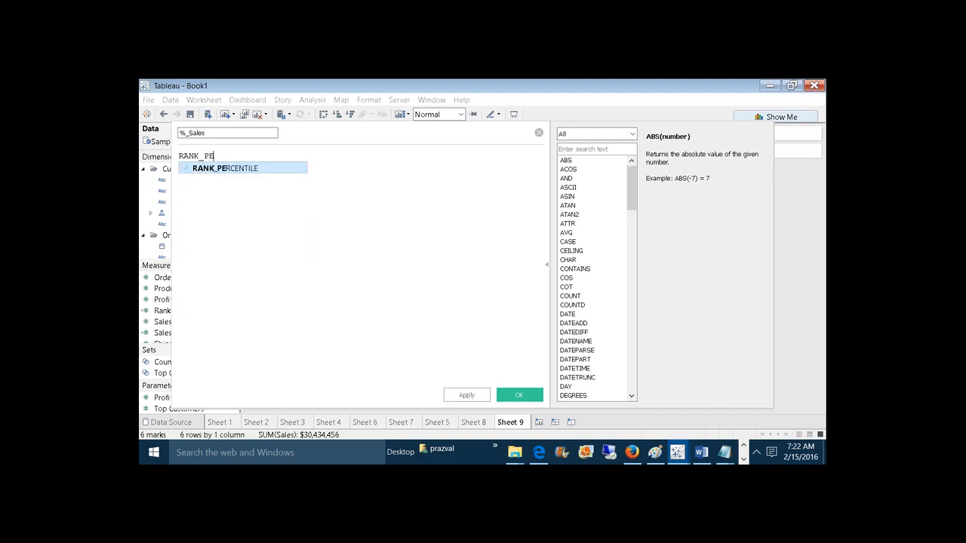
pyautogui.write('RCENTILE(S')
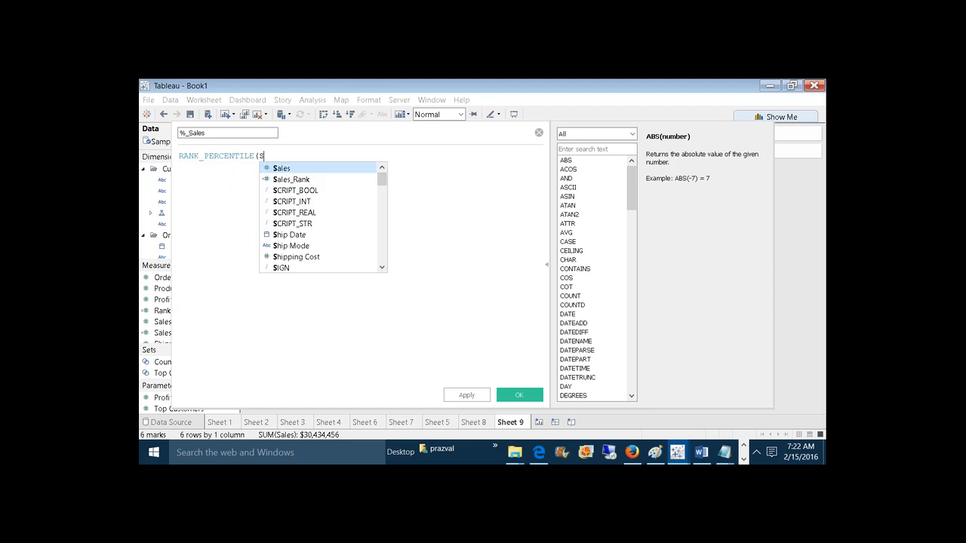
pyautogui.write('UM([')
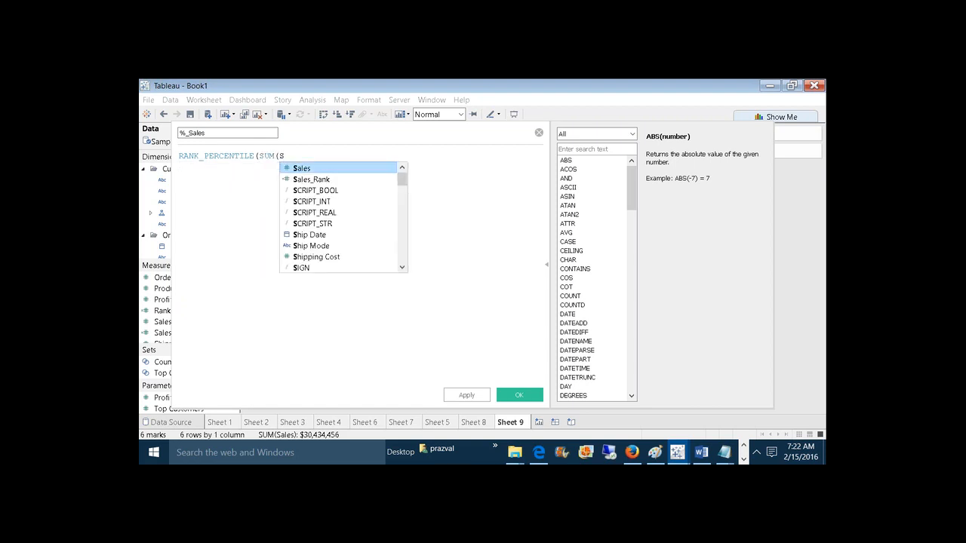
pyautogui.click(293, 168)
pyautogui.write('))')
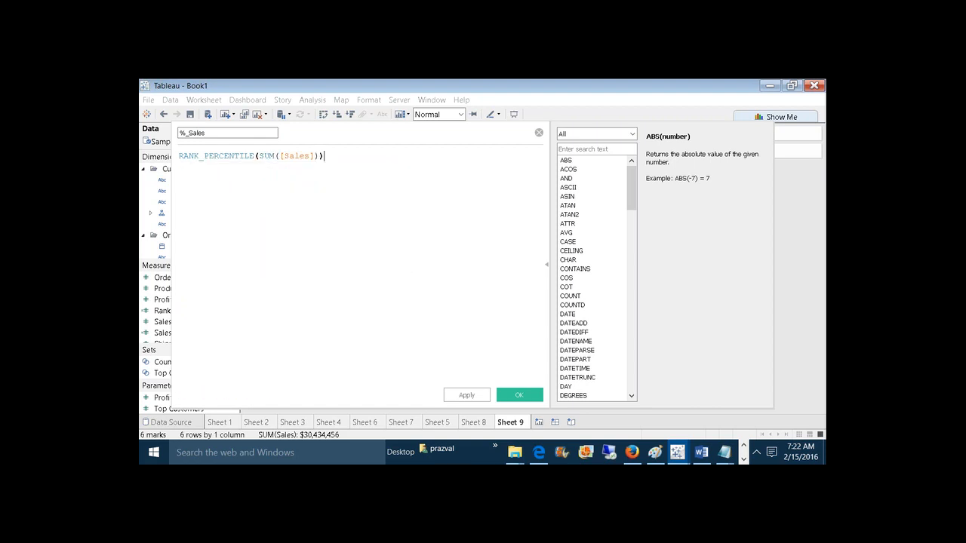
pyautogui.scroll(5, 403, 239)
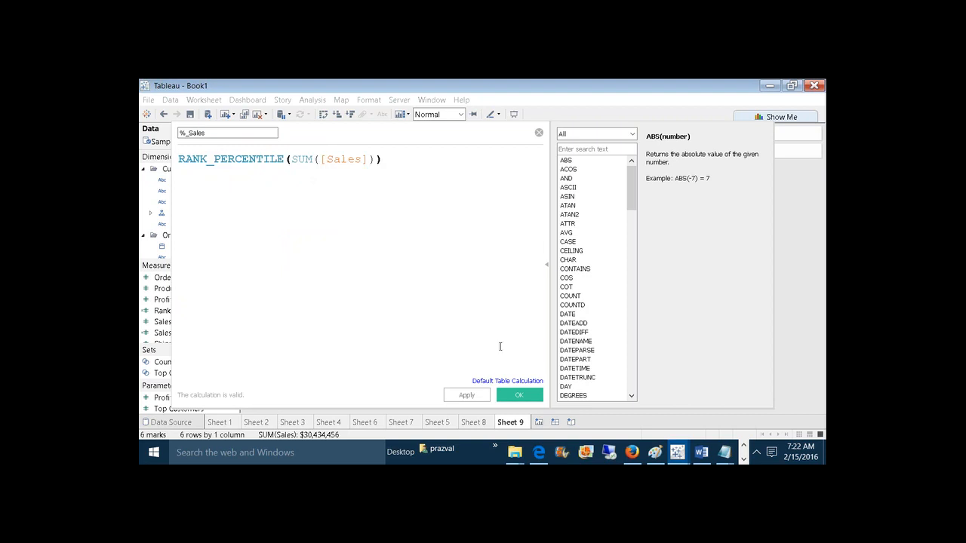
pyautogui.click(476, 394)
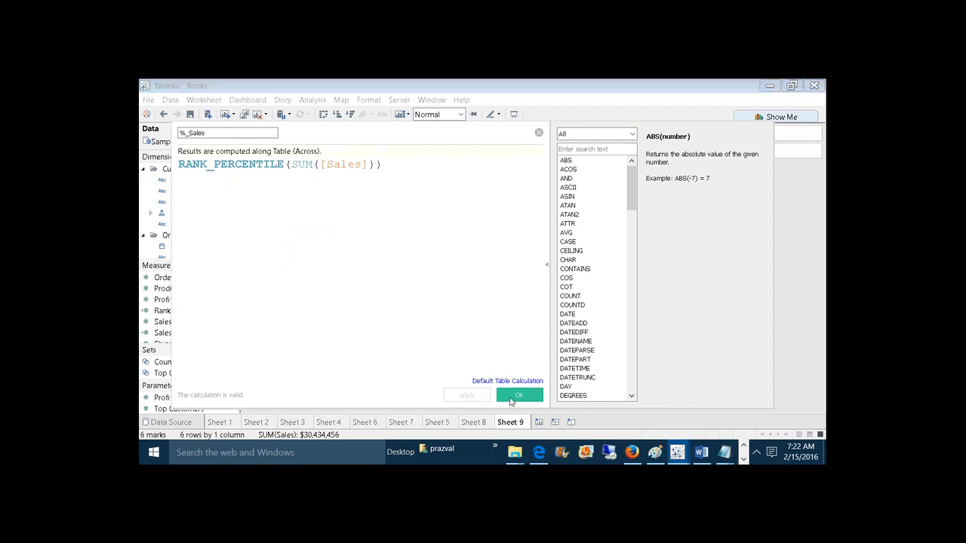
pyautogui.click(511, 401)
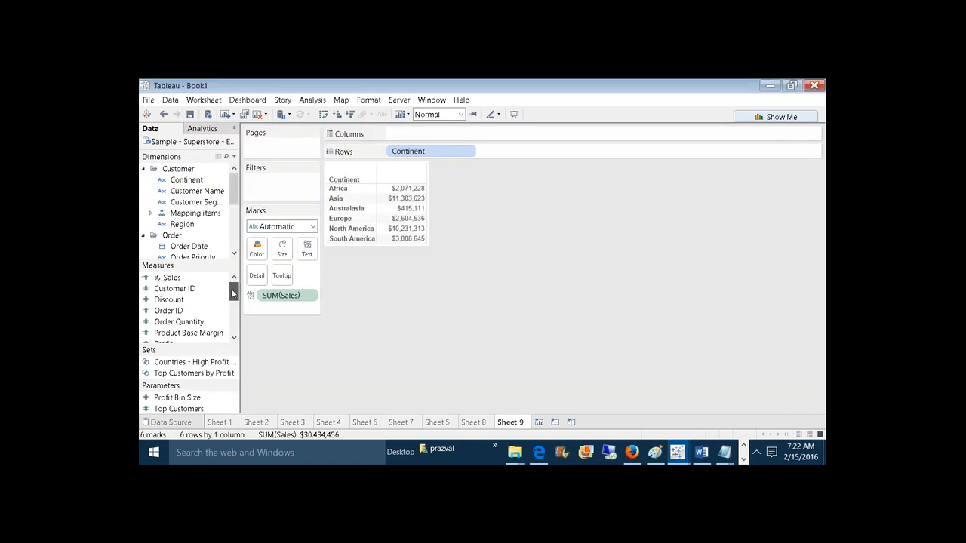
# Add %_Sales to the continent table and order the measures so it follows Sales
pyautogui.moveTo(161, 277); pyautogui.dragTo(417, 231)
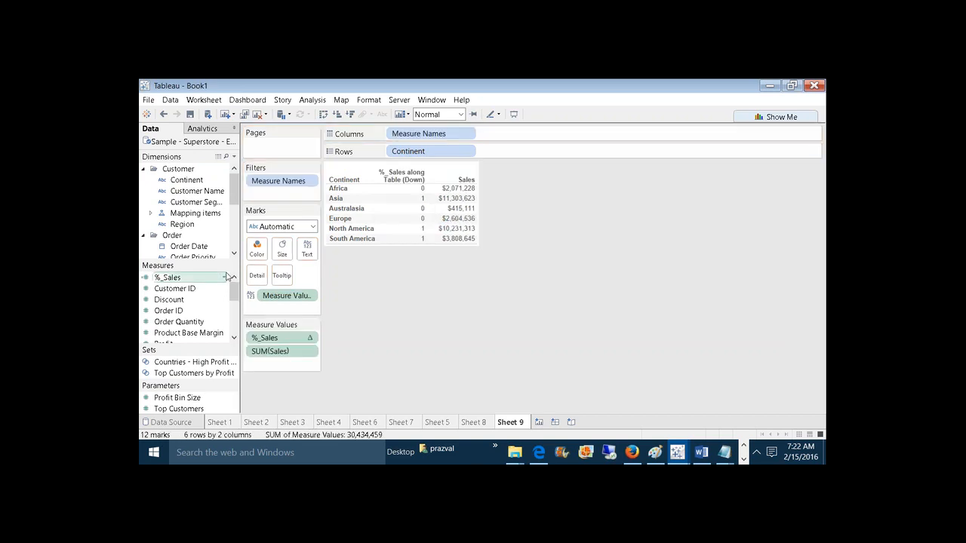
pyautogui.moveTo(264, 340); pyautogui.dragTo(280, 357)
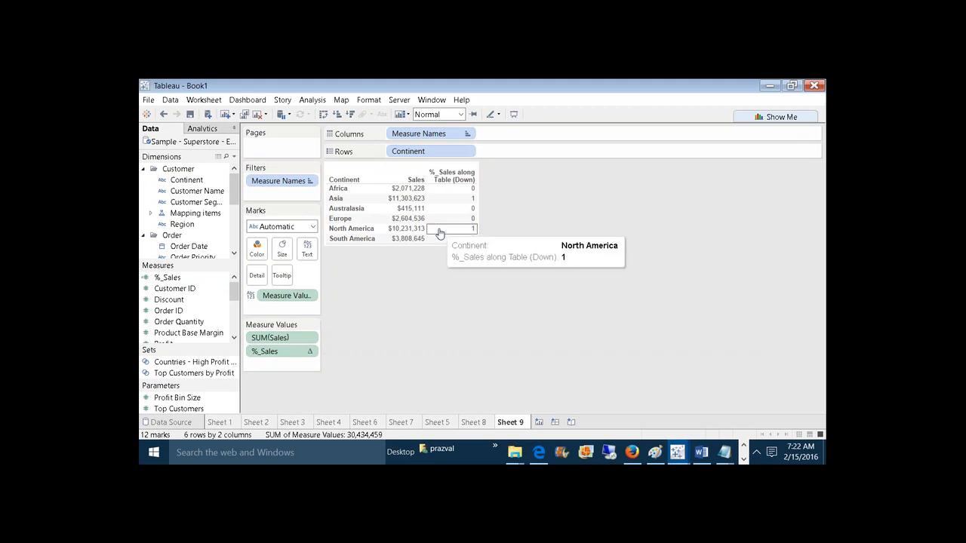
pyautogui.moveTo(447, 226)
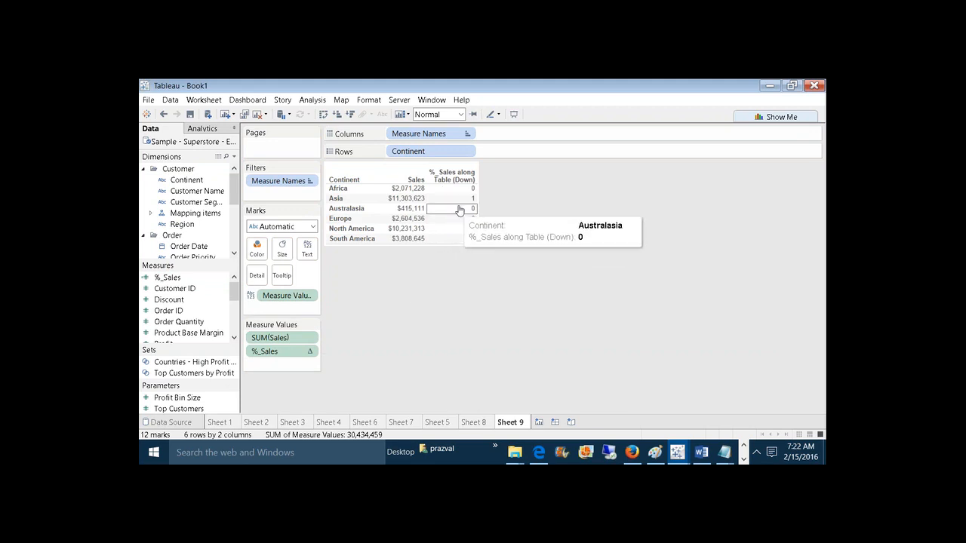
pyautogui.moveTo(466, 200)
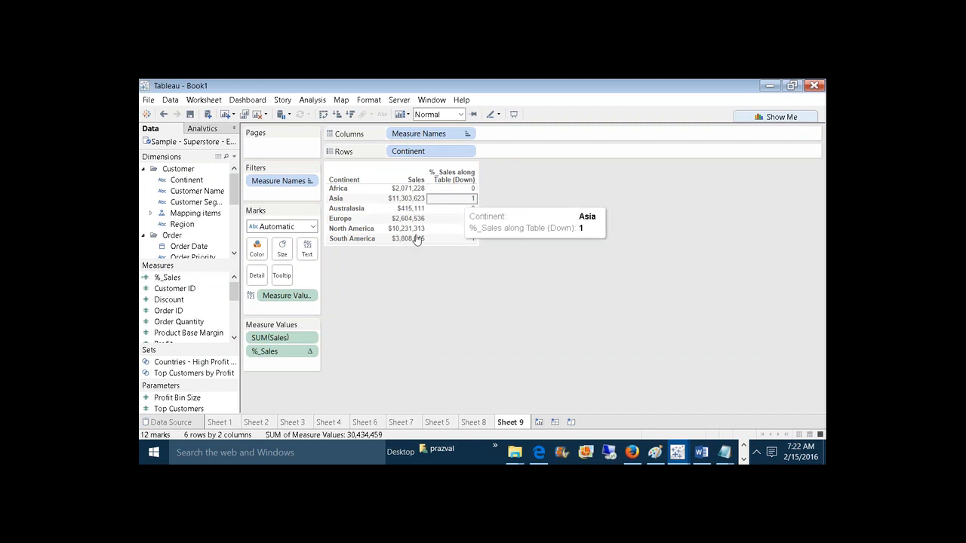
# Format the %_Sales values in the table as percentages with 2 decimal places
pyautogui.rightClick(294, 355)
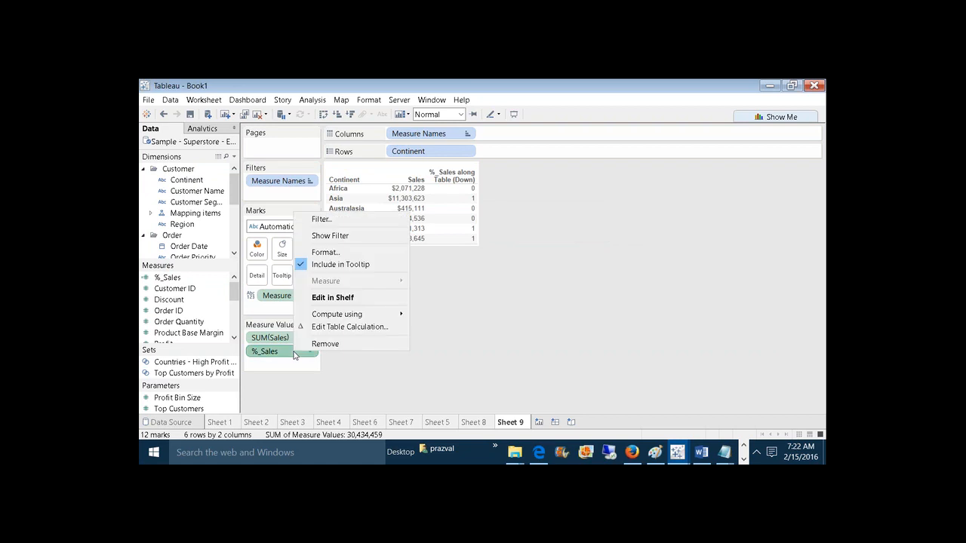
pyautogui.click(326, 252)
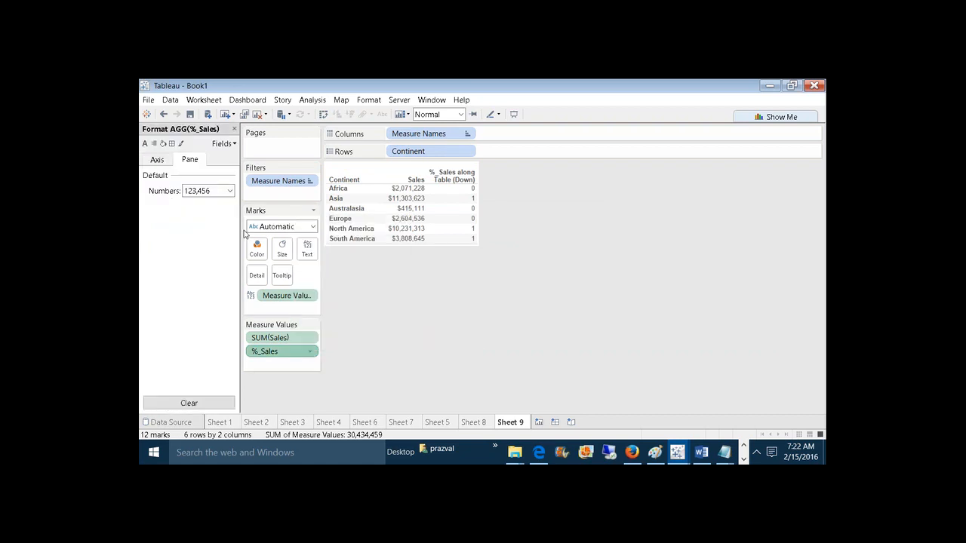
pyautogui.click(230, 191)
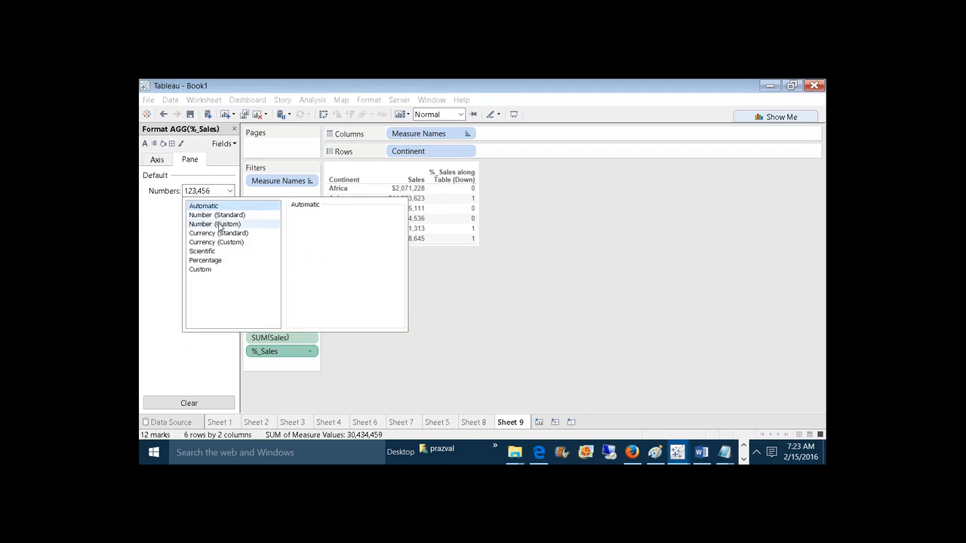
pyautogui.click(220, 225)
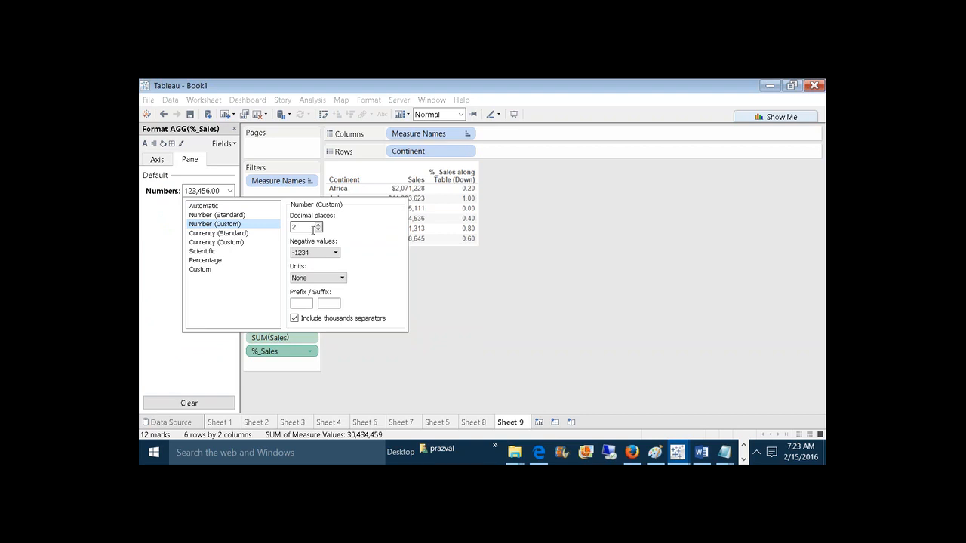
pyautogui.click(233, 261)
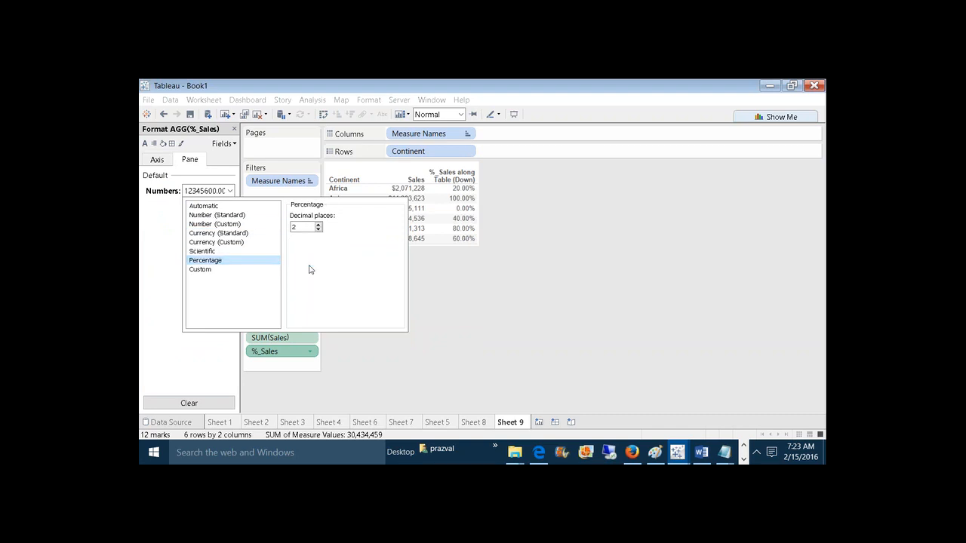
pyautogui.click(417, 315)
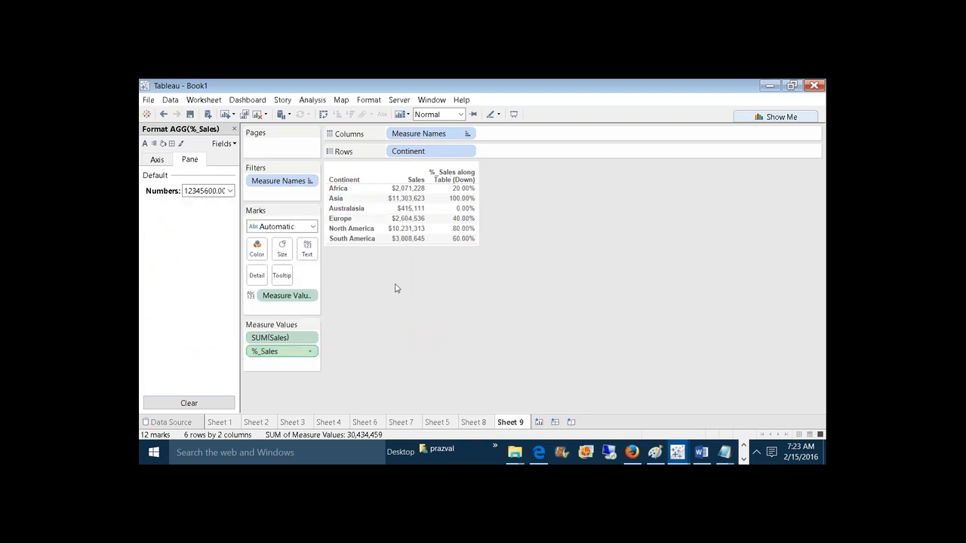
# Highlight the Asia and Australasia rows to compare their sales with their percentile values, and clear the selection
pyautogui.click(354, 200)
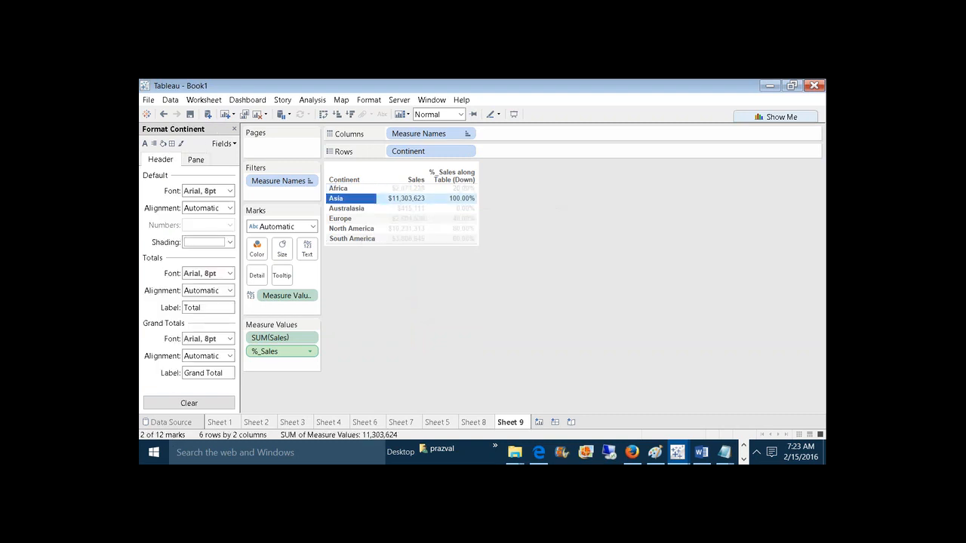
pyautogui.click(354, 199)
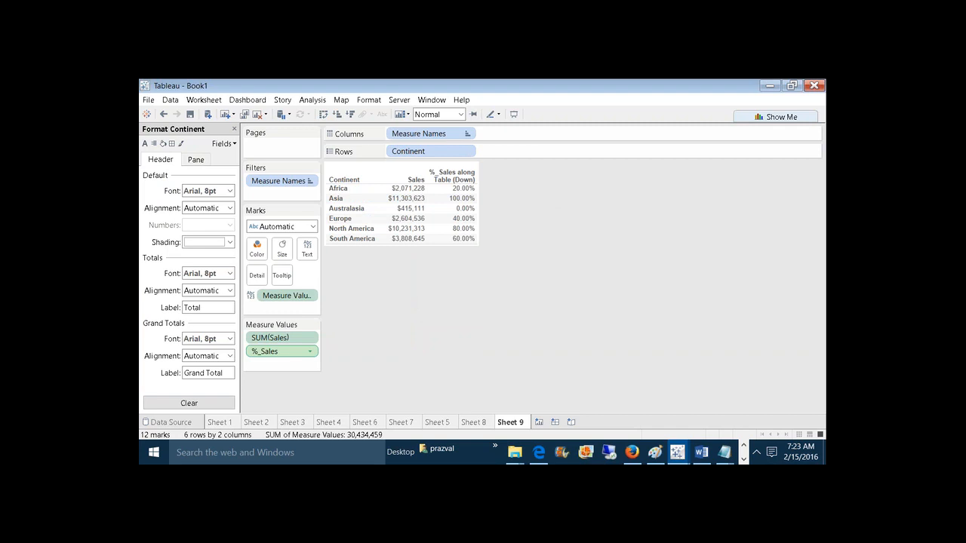
pyautogui.click(339, 201)
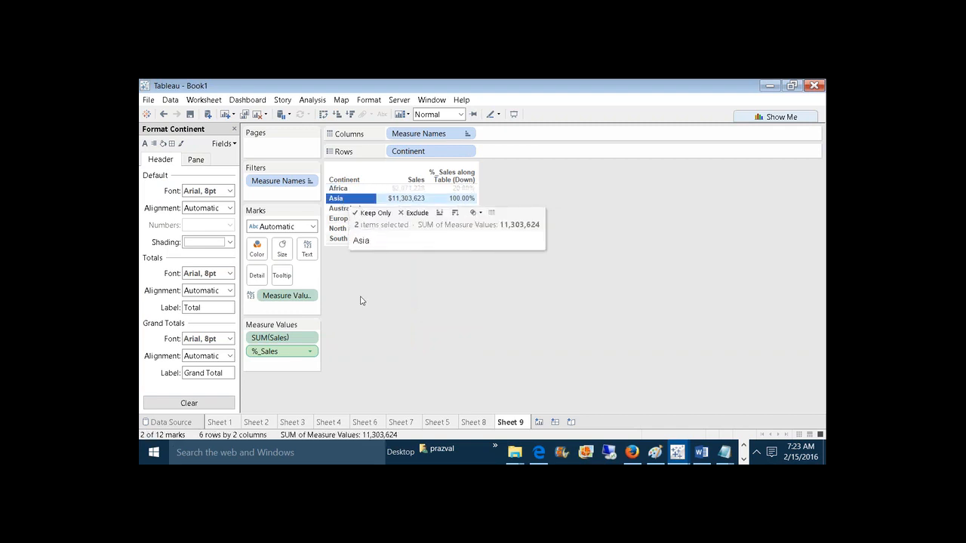
pyautogui.click(389, 257)
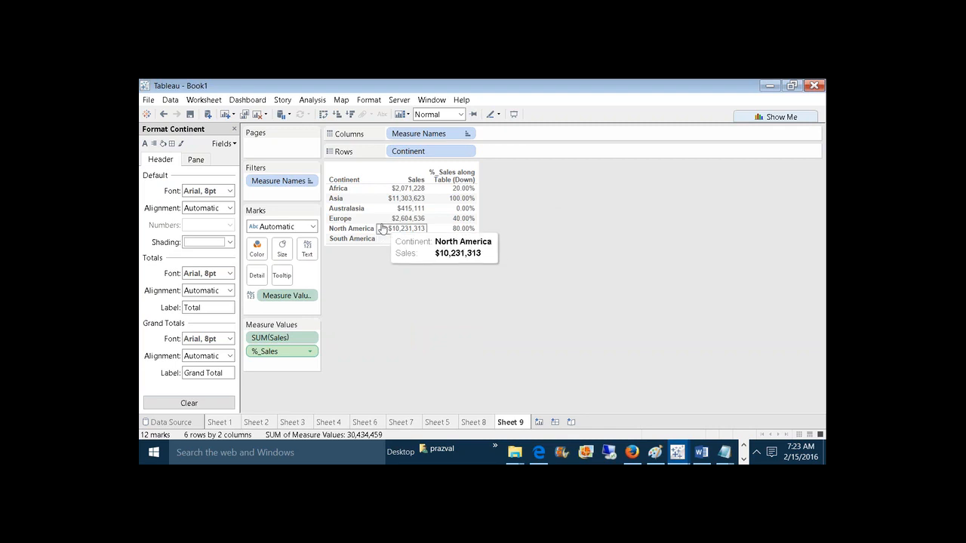
pyautogui.click(342, 202)
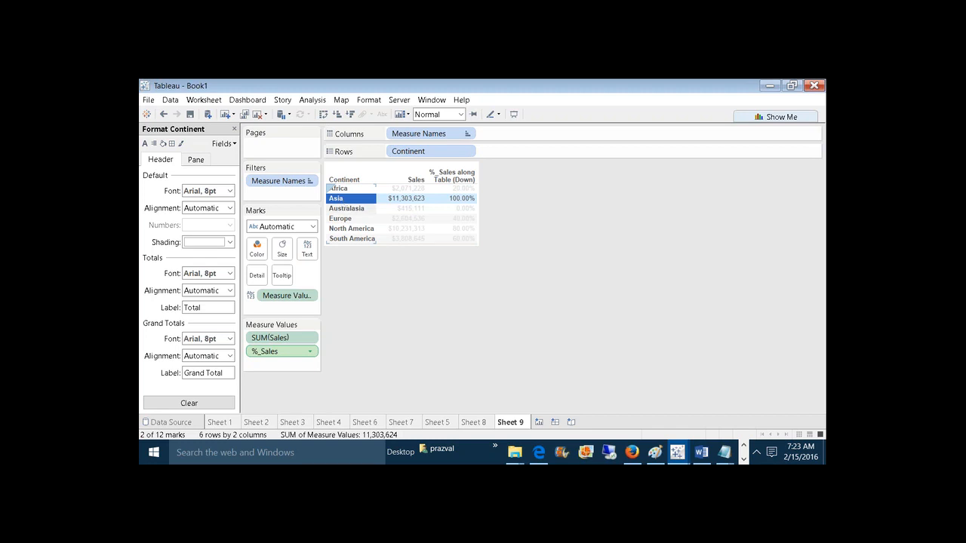
pyautogui.click(344, 209)
pyautogui.click(415, 282)
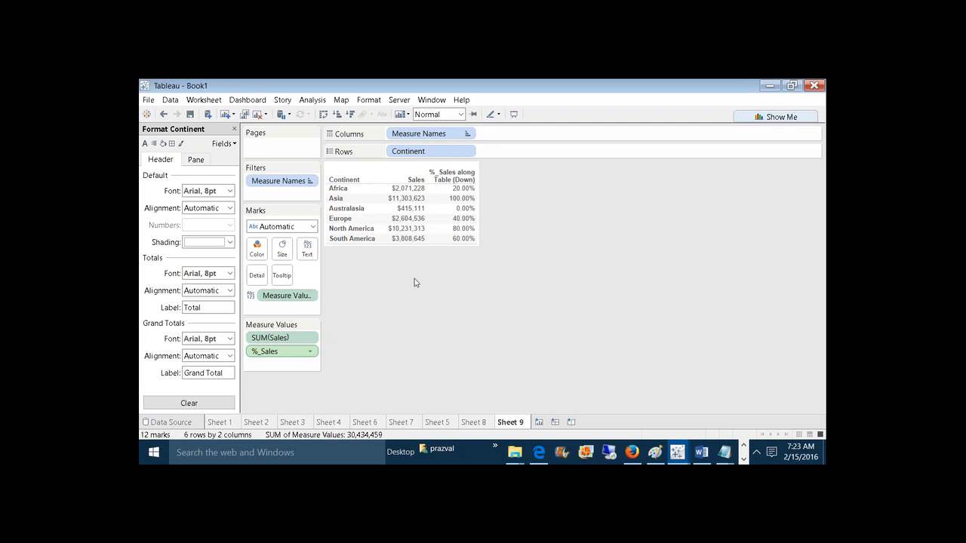
# Create a new worksheet with Continent on rows and Order Date by year on columns
pyautogui.click(349, 211)
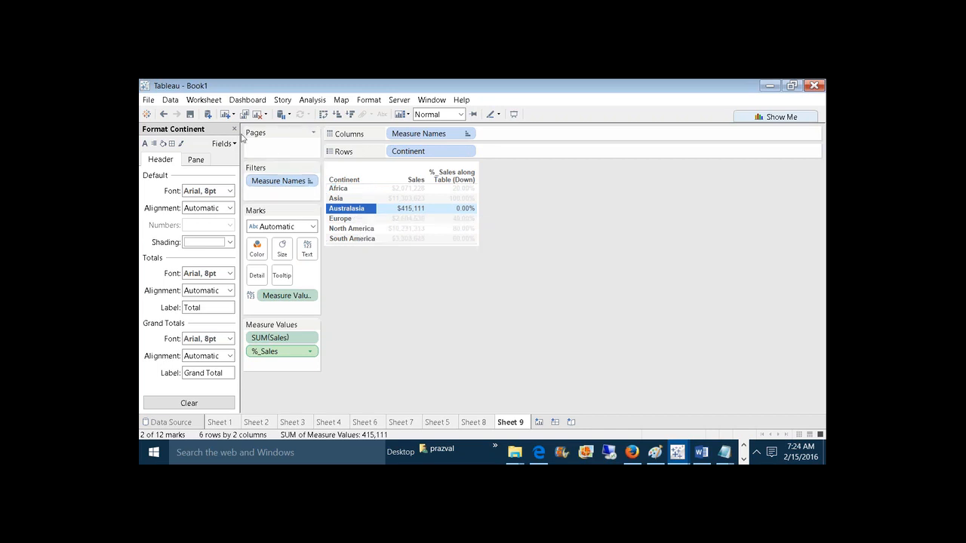
pyautogui.click(234, 129)
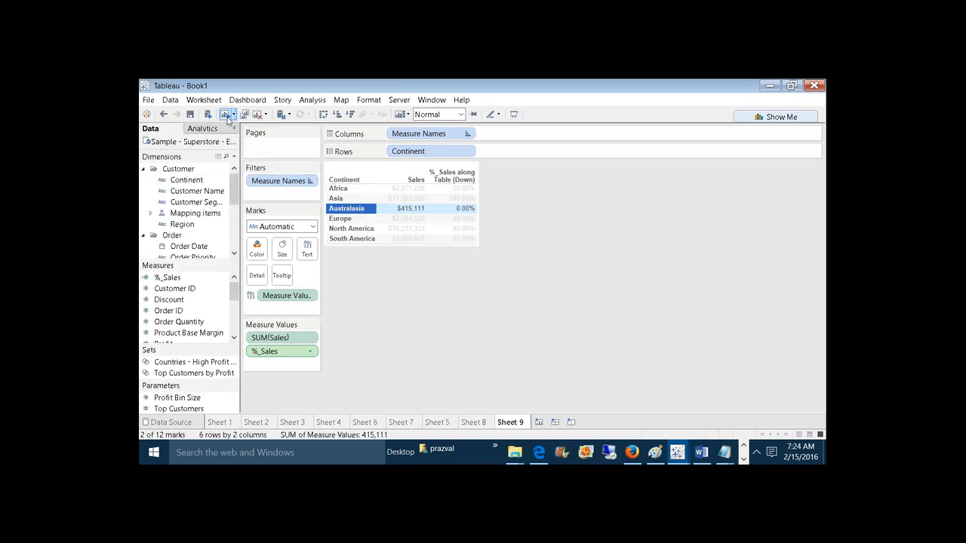
pyautogui.click(226, 115)
pyautogui.moveTo(196, 186); pyautogui.dragTo(434, 152)
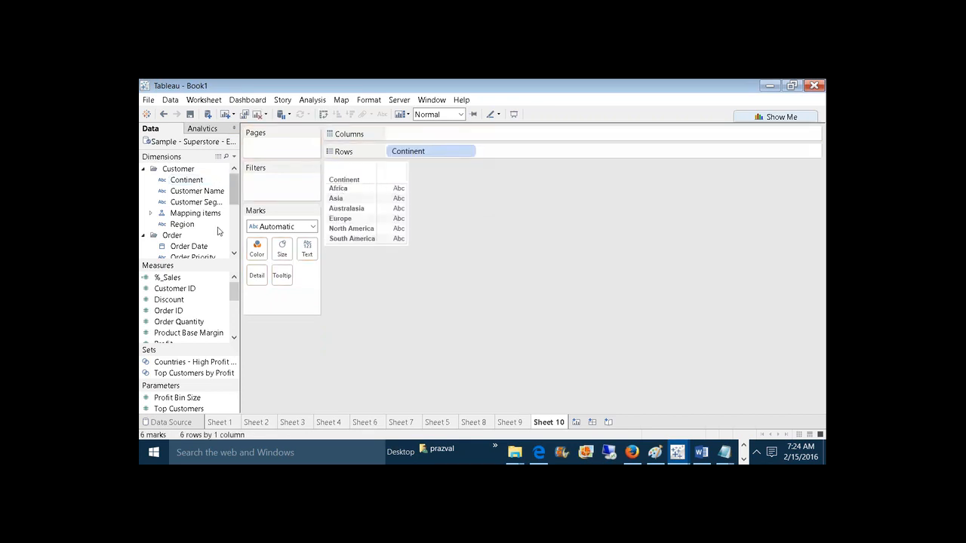
pyautogui.moveTo(188, 248); pyautogui.dragTo(392, 134)
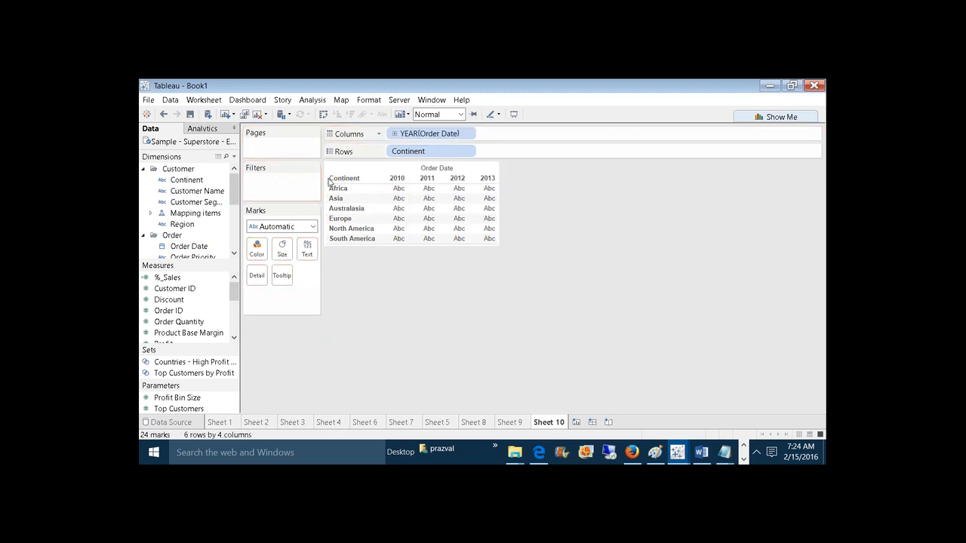
# Add Ship Mode to the rows after Continent and show the sum of Shipping Cost as text in the table
pyautogui.scroll(-4, 224, 228)
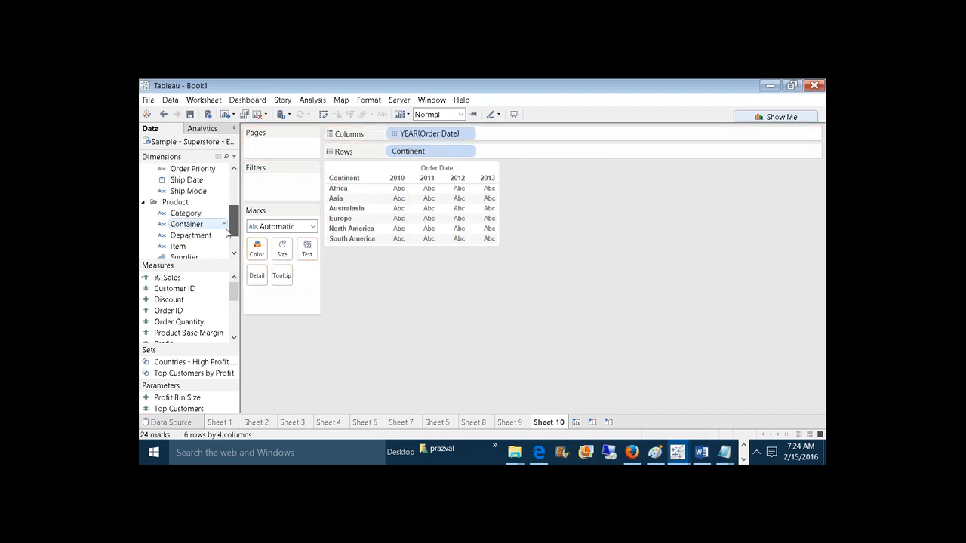
pyautogui.scroll(1, 225, 228)
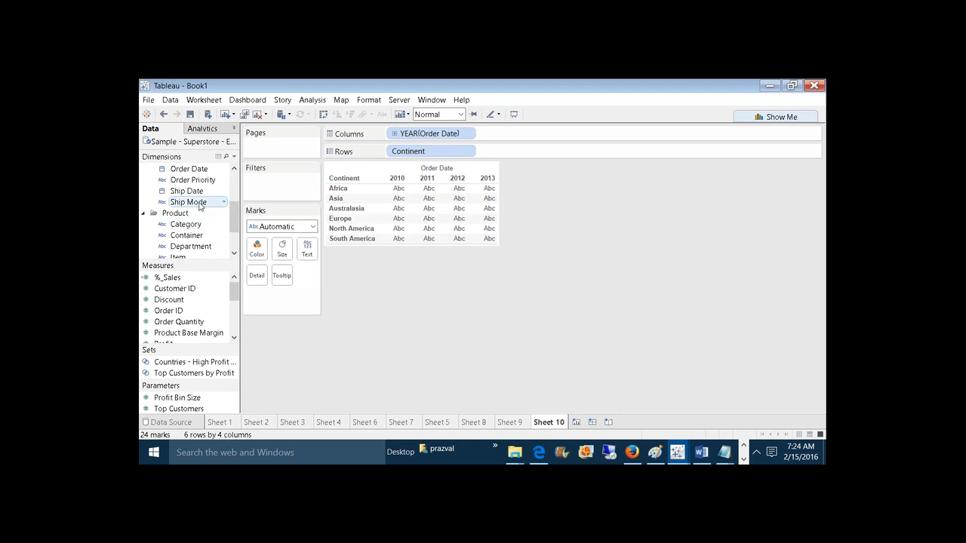
pyautogui.moveTo(189, 201); pyautogui.dragTo(506, 150)
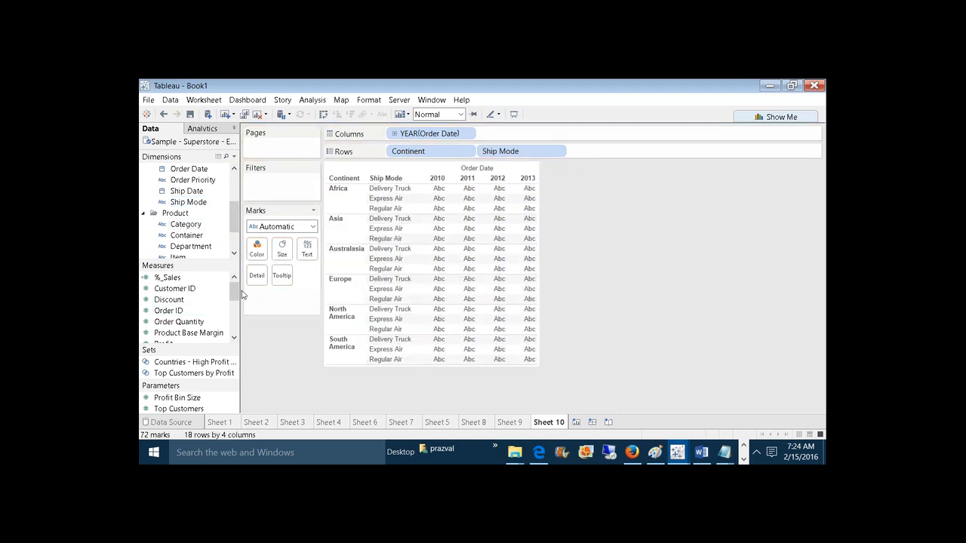
pyautogui.moveTo(233, 293); pyautogui.dragTo(307, 251)
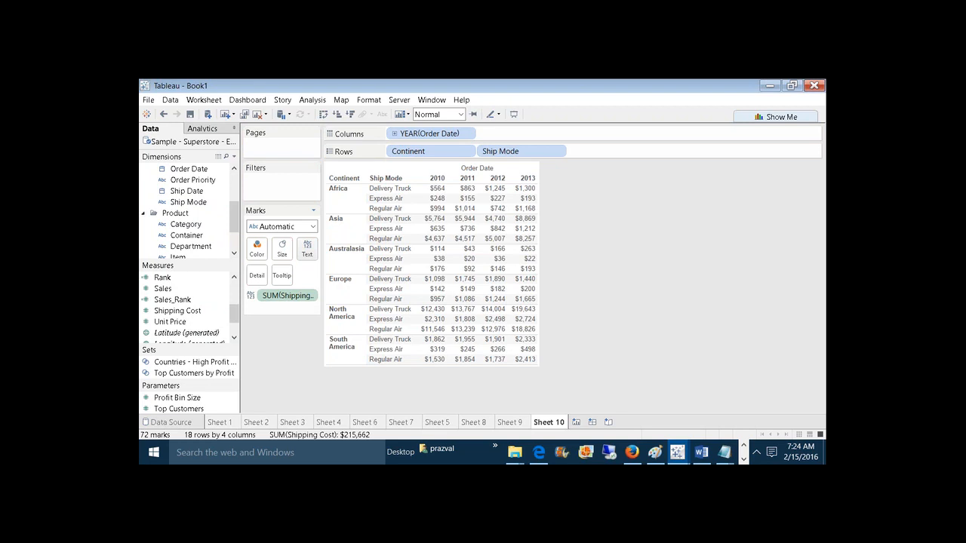
# Highlight the Africa pane, inspect its 2012 Delivery Truck shipping cost, and clear the selection
pyautogui.click(347, 204)
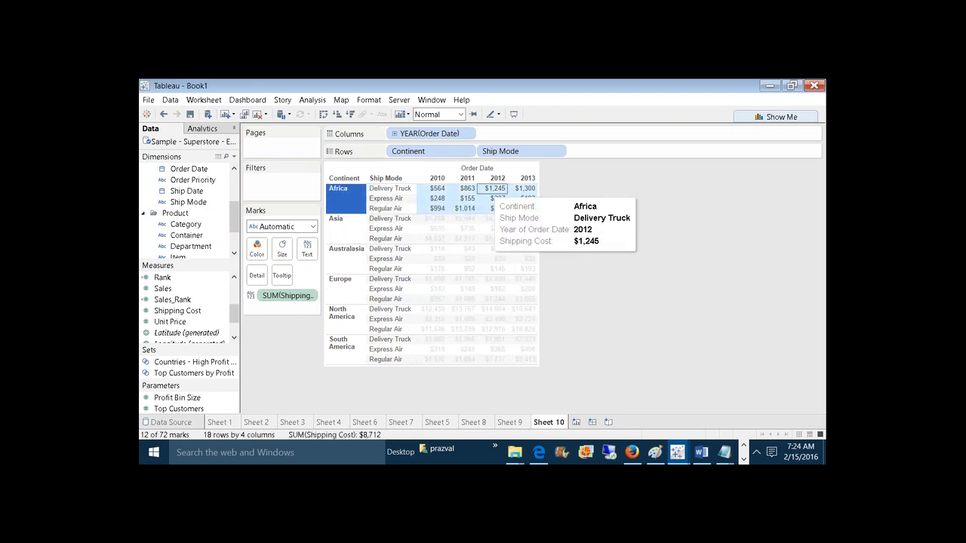
pyautogui.moveTo(481, 193)
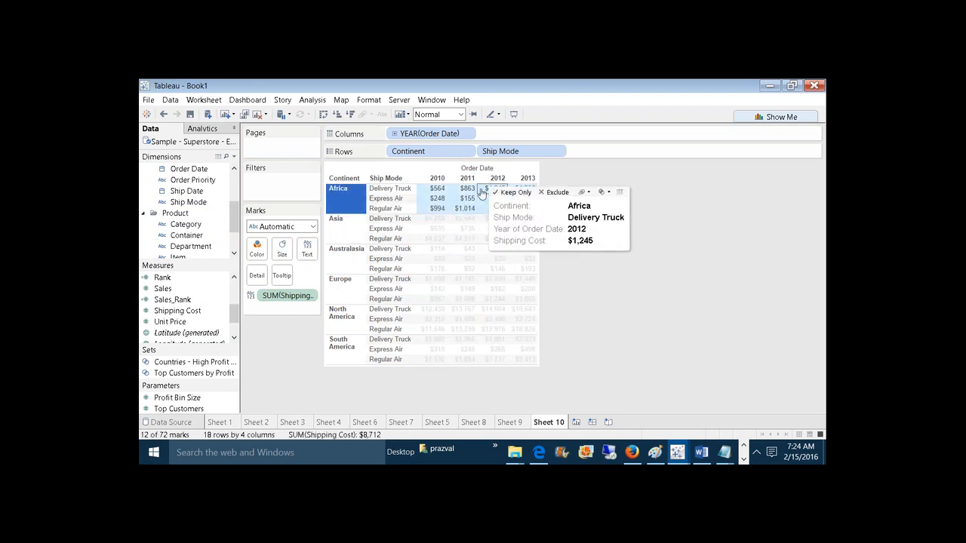
pyautogui.click(589, 212)
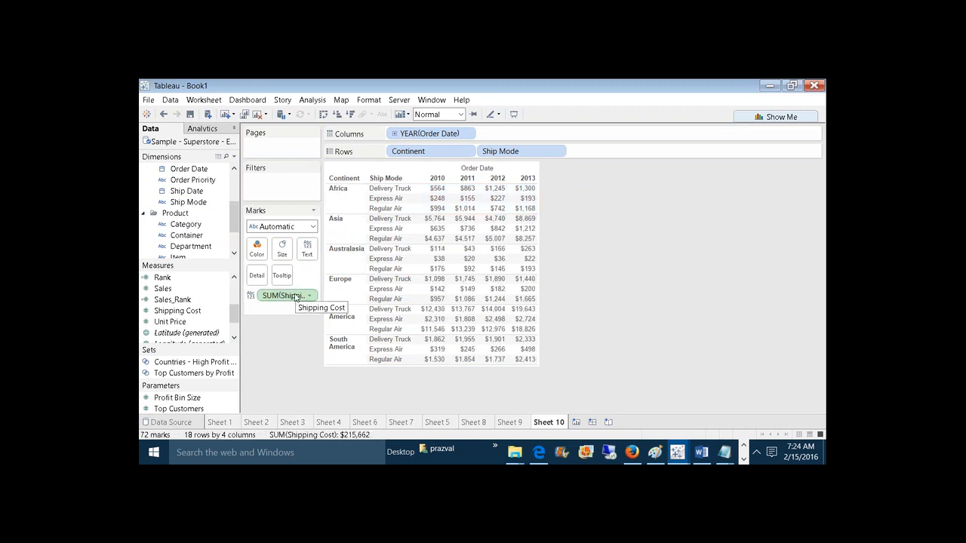
# Create a new calculated field named Shipping_Cost%
pyautogui.click(234, 156)
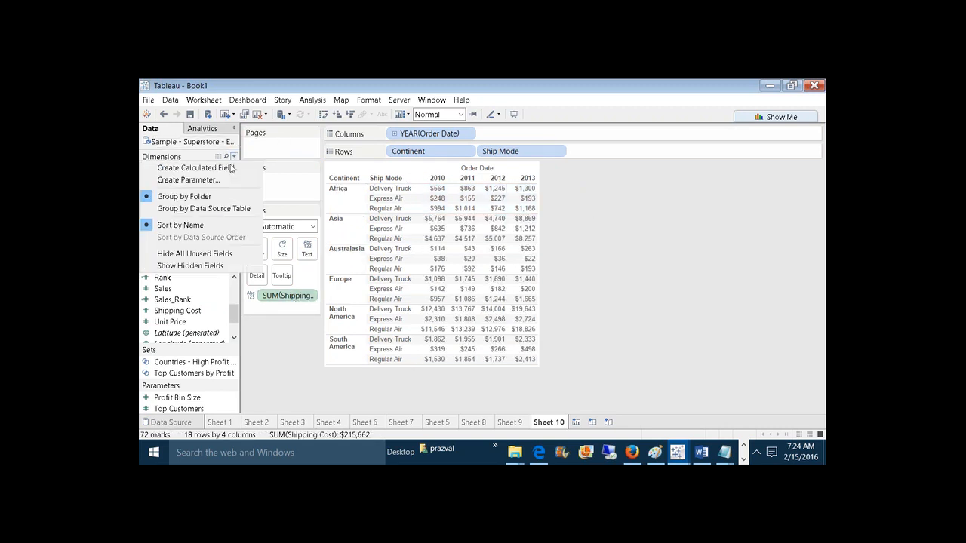
pyautogui.click(231, 168)
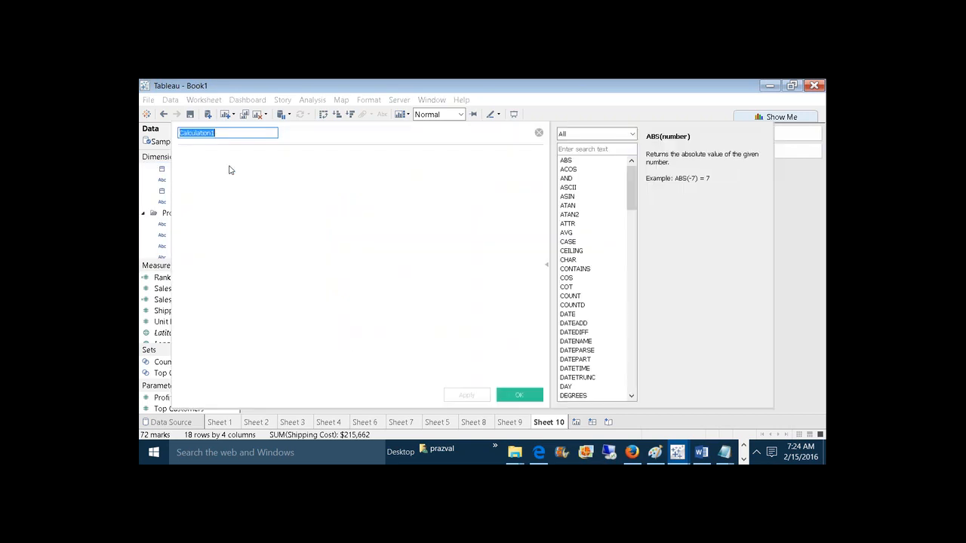
pyautogui.write('Ship')
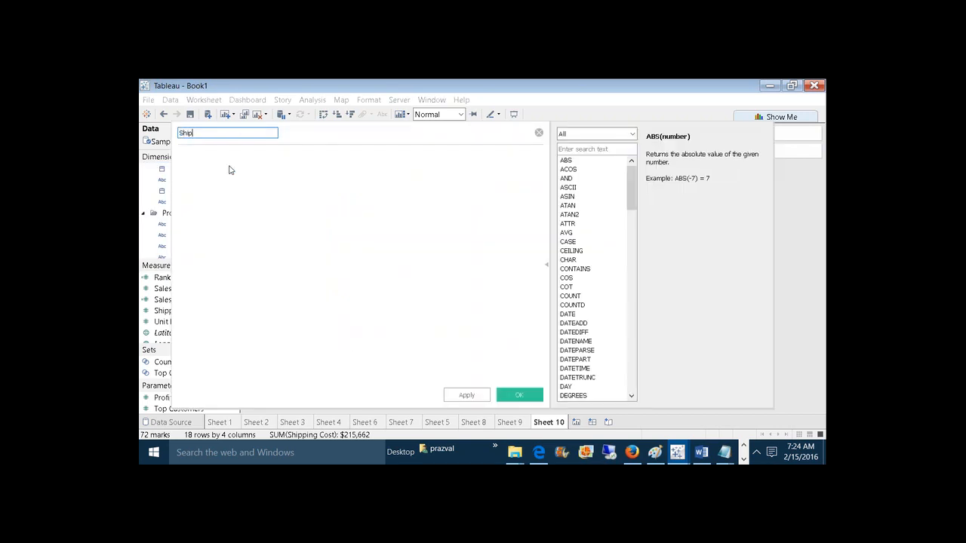
pyautogui.write('ping_Cost%')
# Define the calculated field's formula as RANK_PERCENTILE(SUM([Shipping Cost]))
pyautogui.click(234, 166)
pyautogui.write('RANK_')
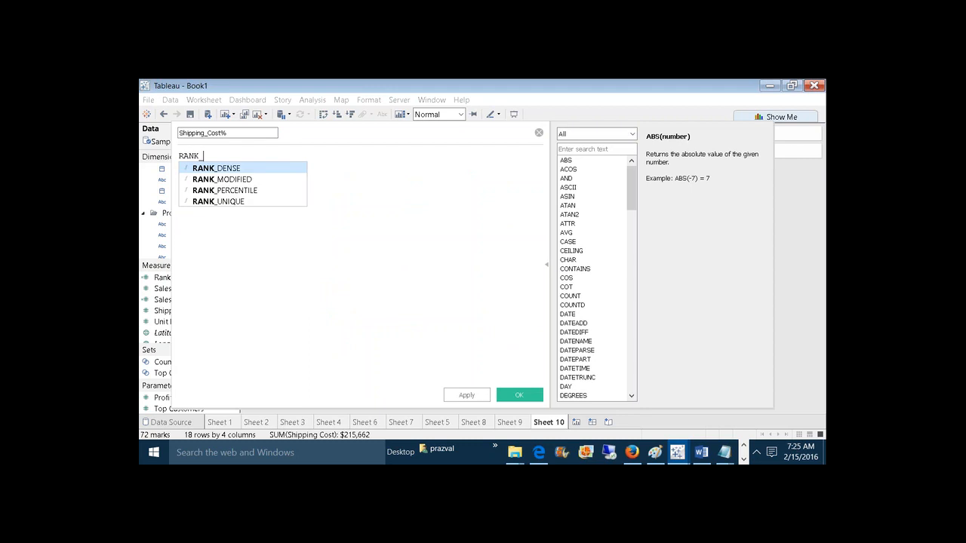
pyautogui.write('PERCE')
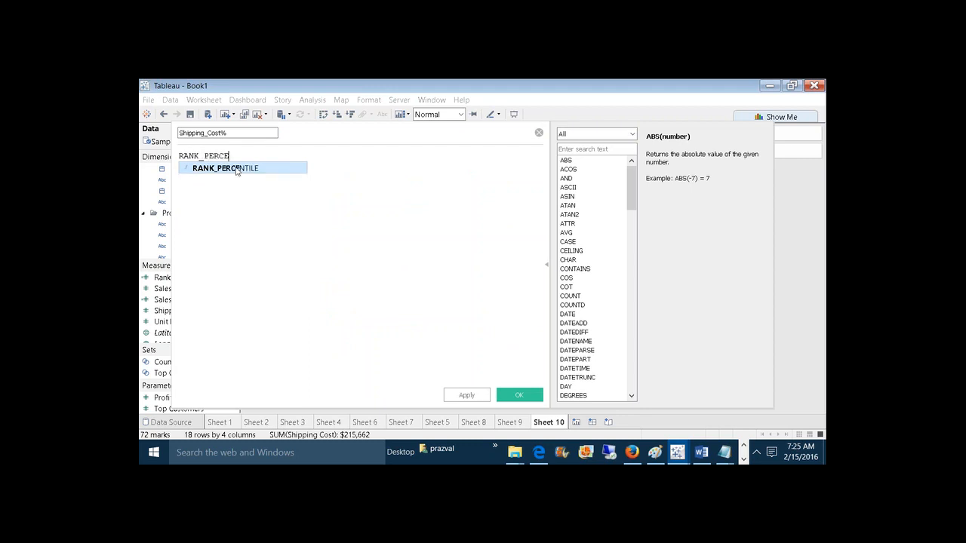
pyautogui.click(242, 168)
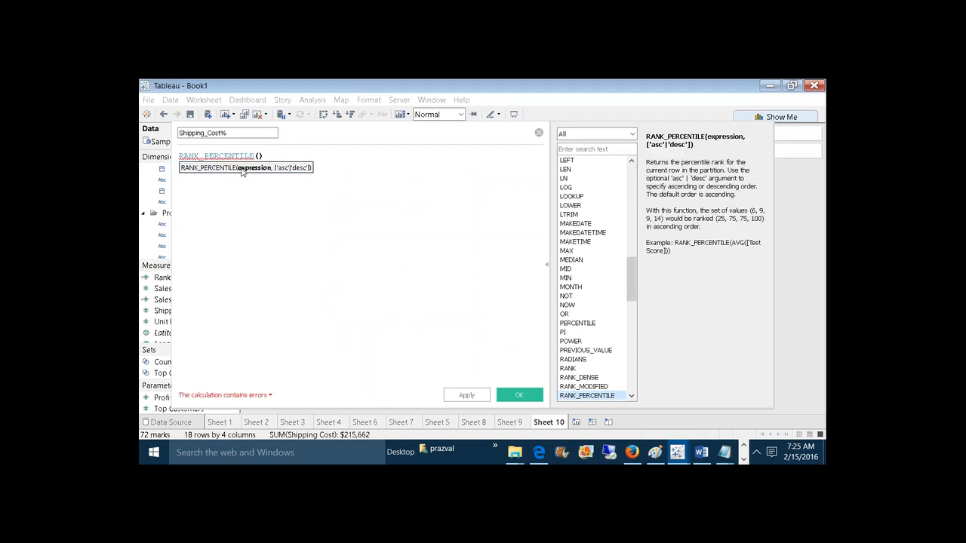
pyautogui.write('SUM')
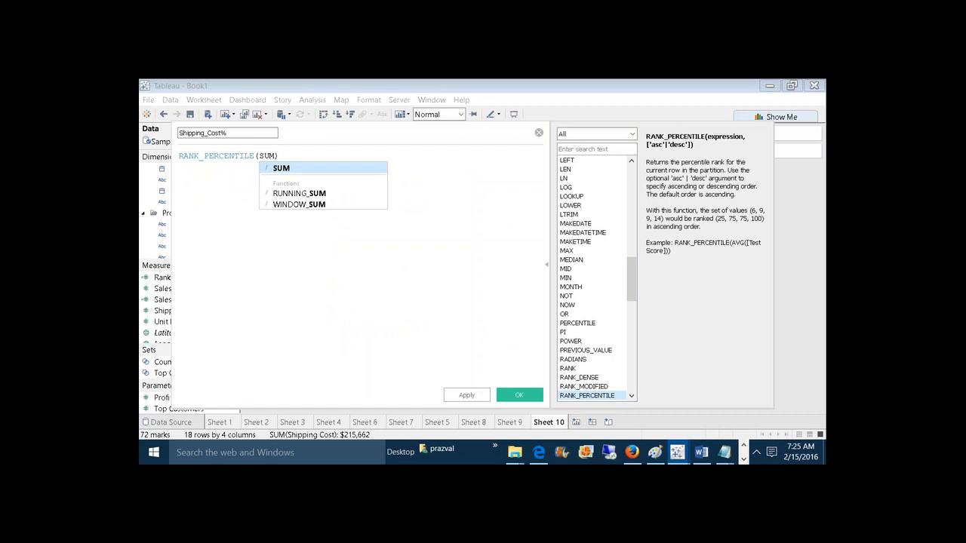
pyautogui.write('(S')
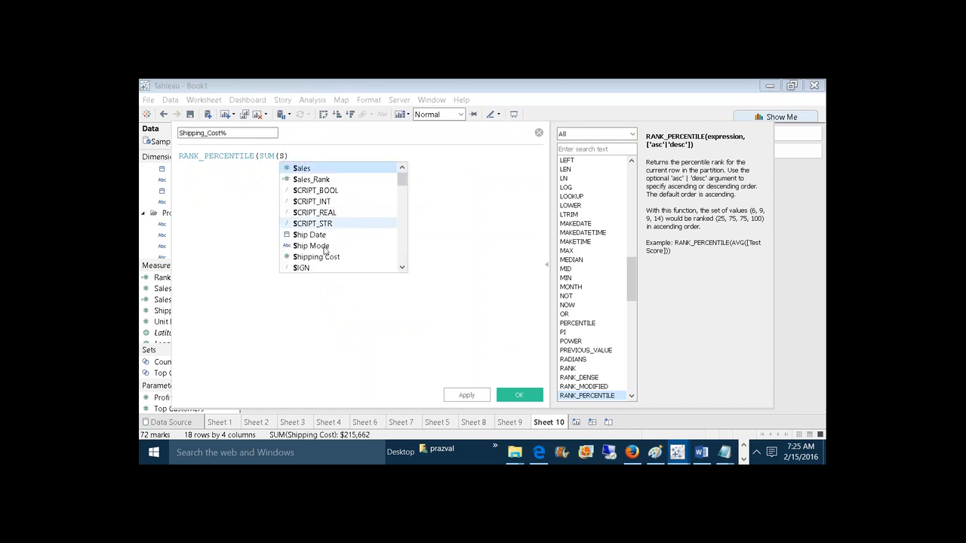
pyautogui.doubleClick(317, 257)
pyautogui.write(',')
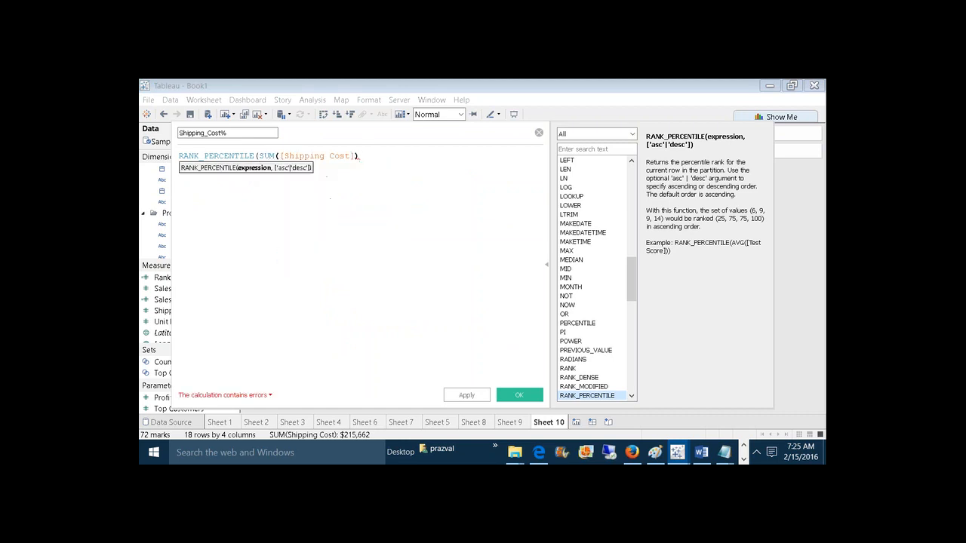
pyautogui.press('BackSpace')
pyautogui.write(')')
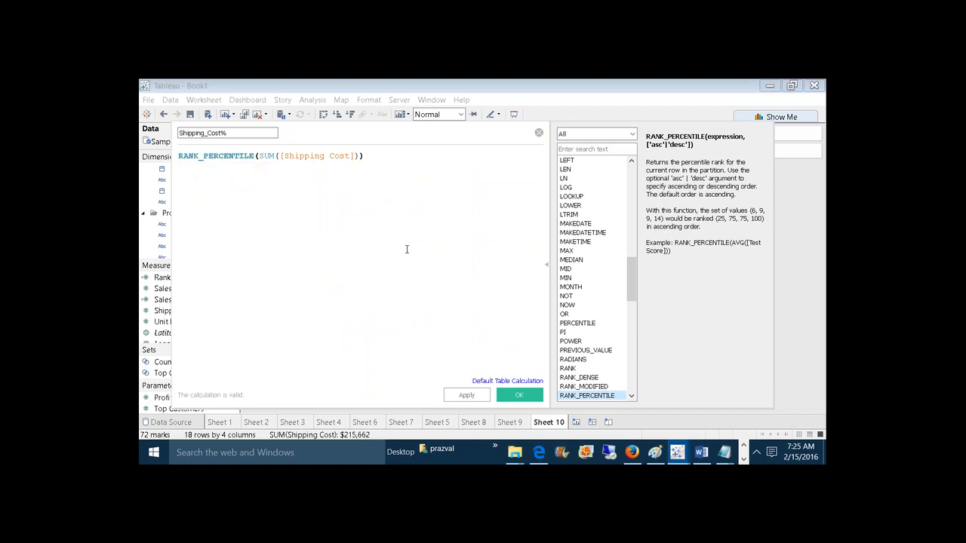
# Apply and save the calculated field, and add Shipping_Cost% to the table alongside Shipping Cost
pyautogui.moveTo(394, 136); pyautogui.dragTo(443, 135)
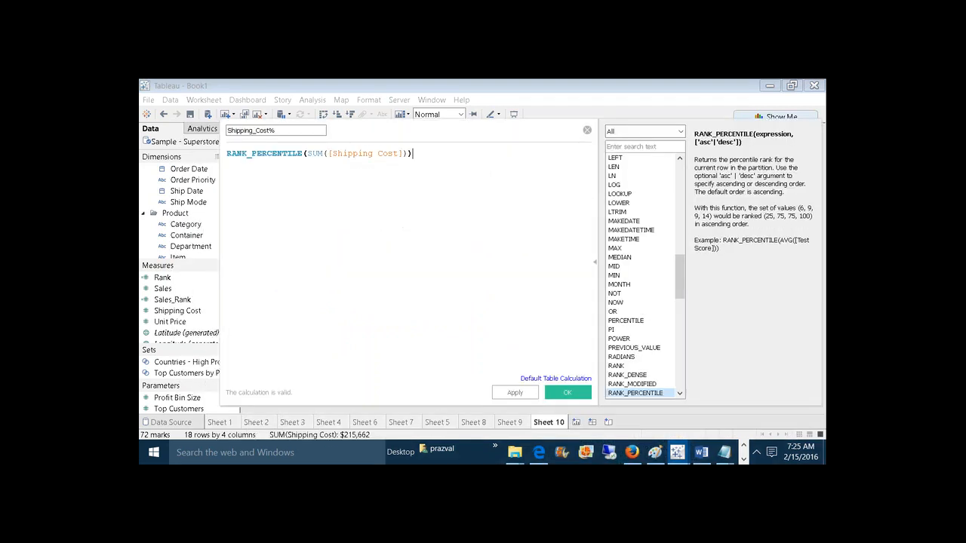
pyautogui.click(511, 393)
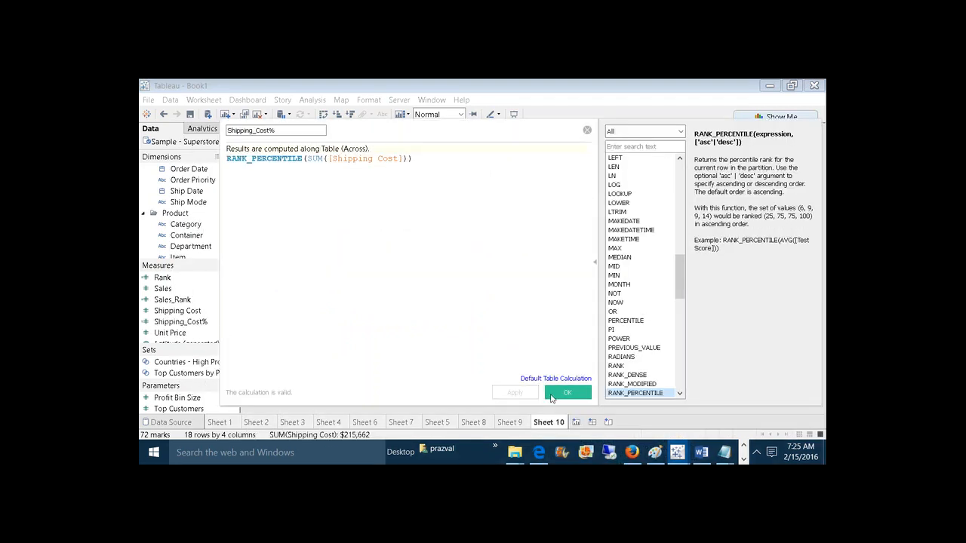
pyautogui.click(566, 393)
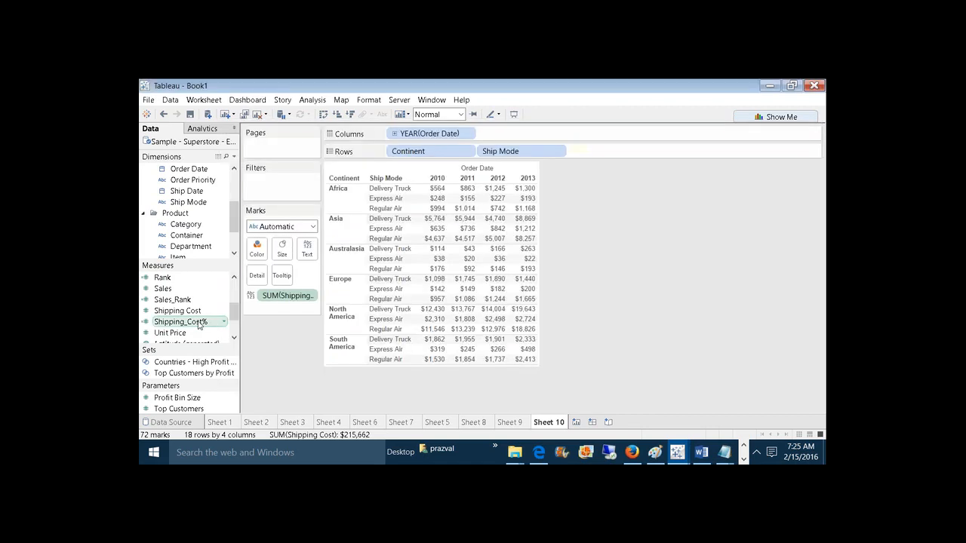
pyautogui.moveTo(200, 325); pyautogui.dragTo(491, 286)
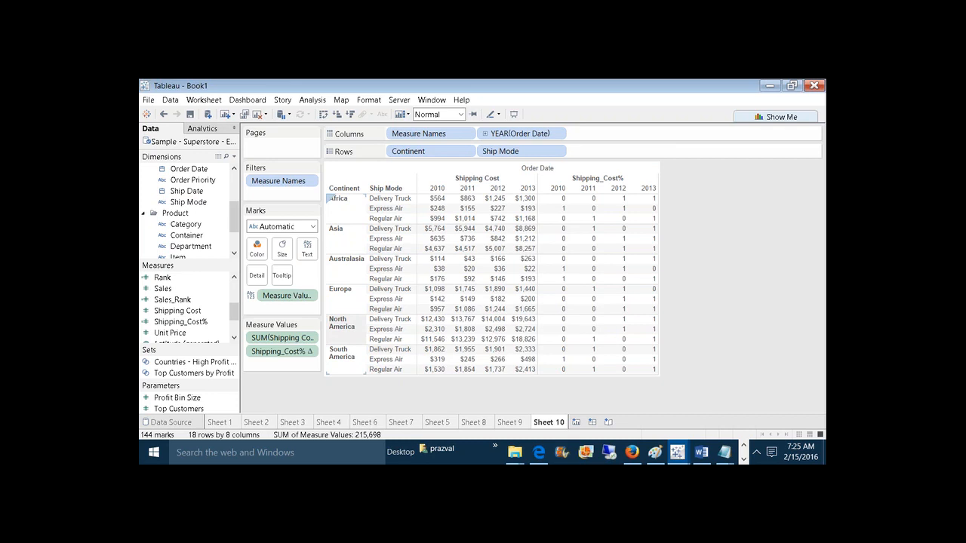
# Format the Shipping_Cost% values in the table as percentages with 2 decimal places
pyautogui.rightClick(286, 353)
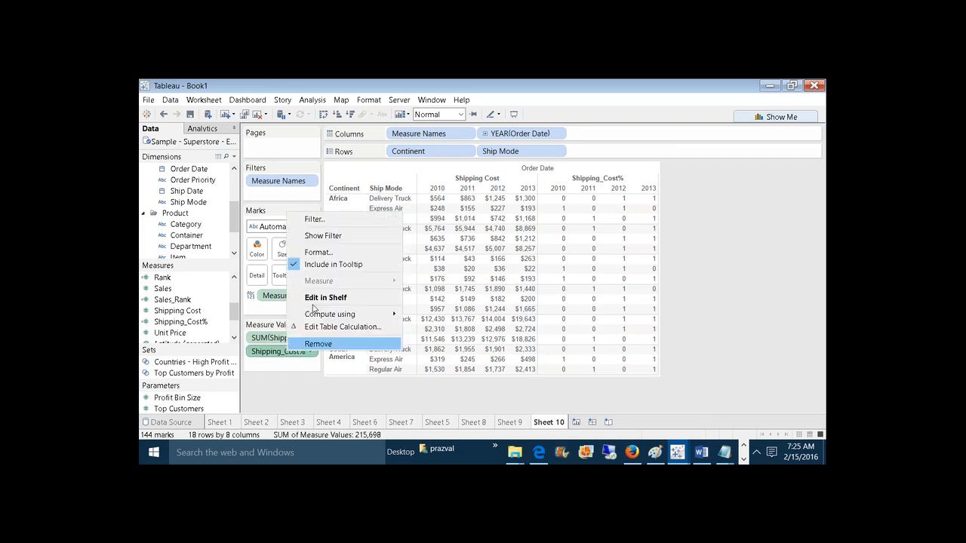
pyautogui.click(315, 252)
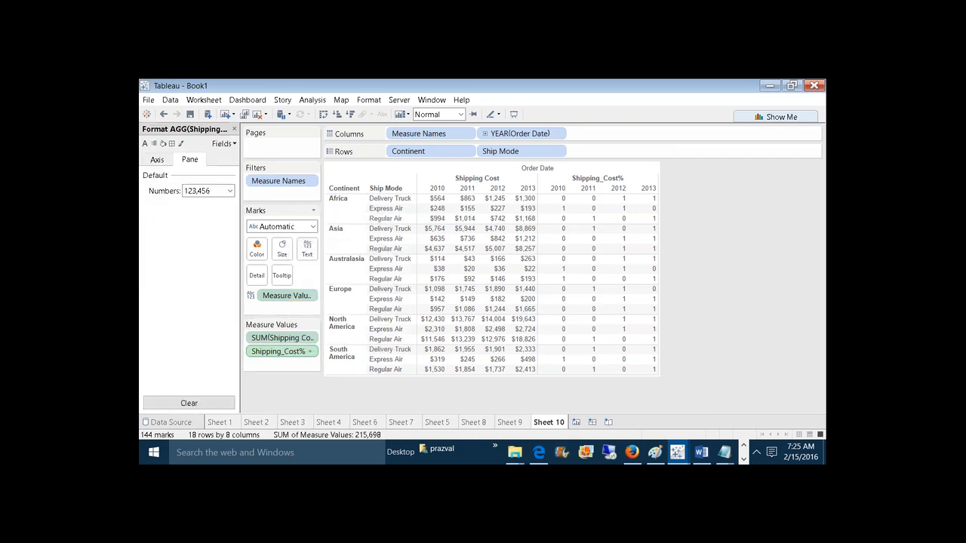
pyautogui.click(221, 194)
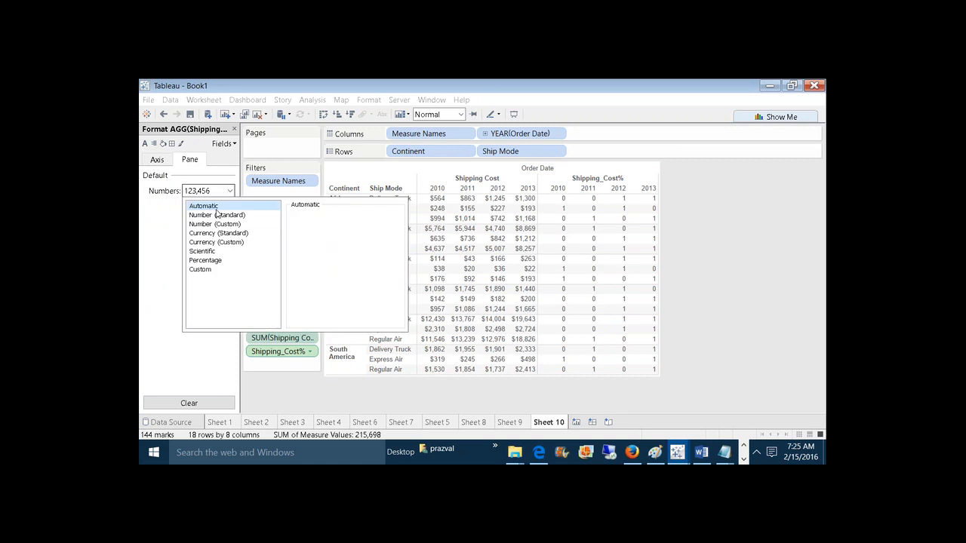
pyautogui.click(205, 260)
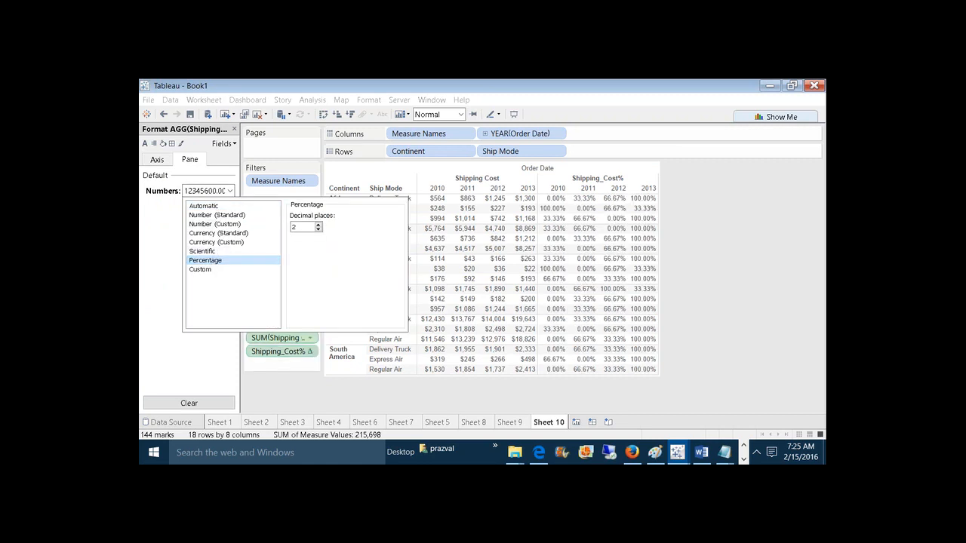
pyautogui.click(692, 293)
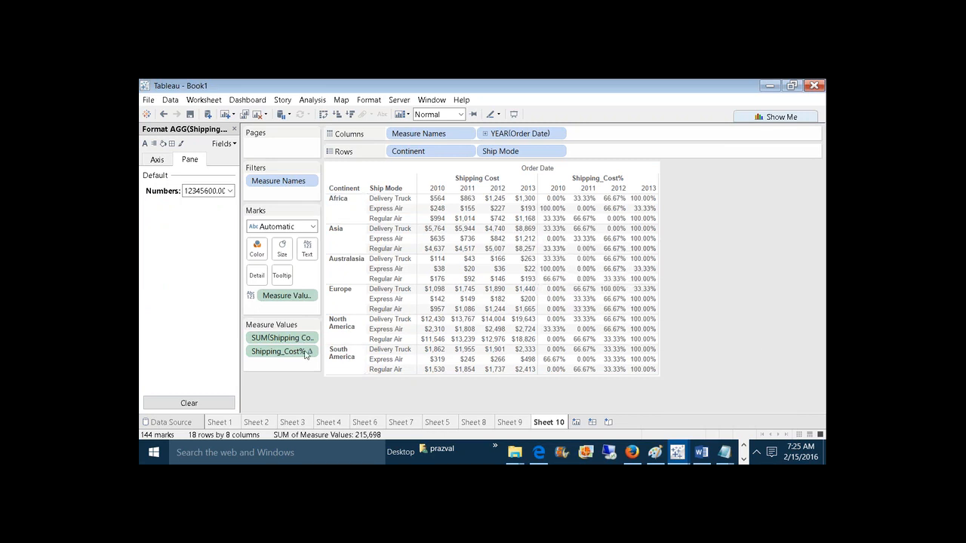
# Highlight the Africa pane and set Shipping_Cost% to compute using Pane (Across then Down)
pyautogui.click(332, 199)
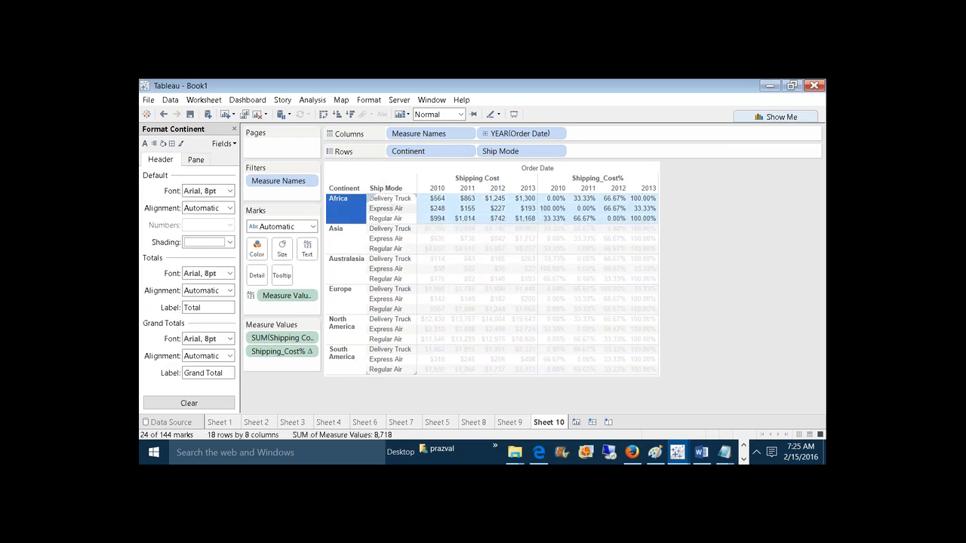
pyautogui.click(310, 352)
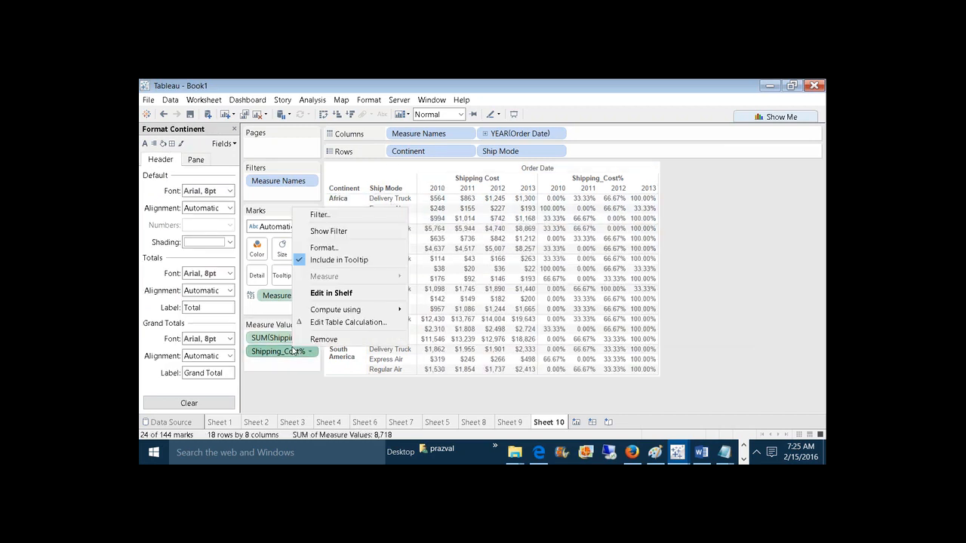
pyautogui.moveTo(367, 310)
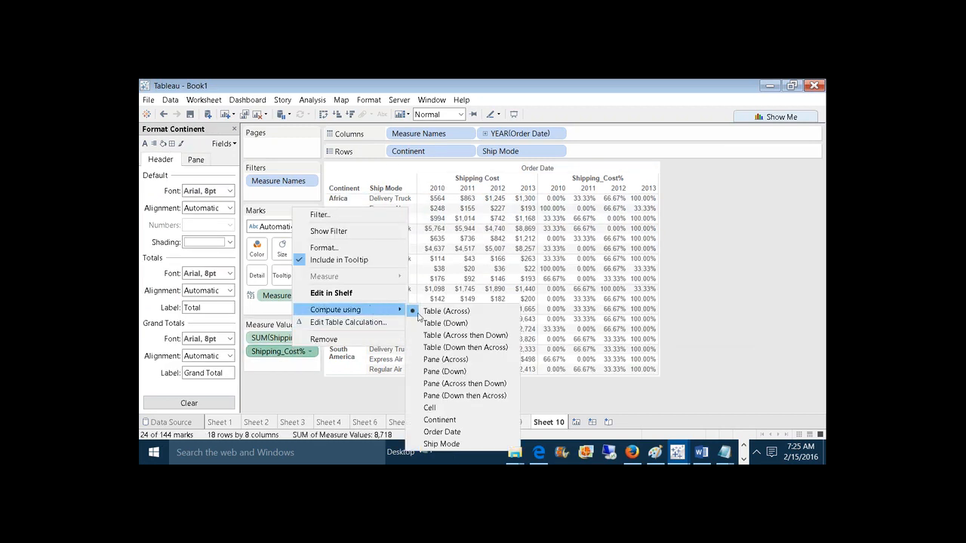
pyautogui.click(436, 386)
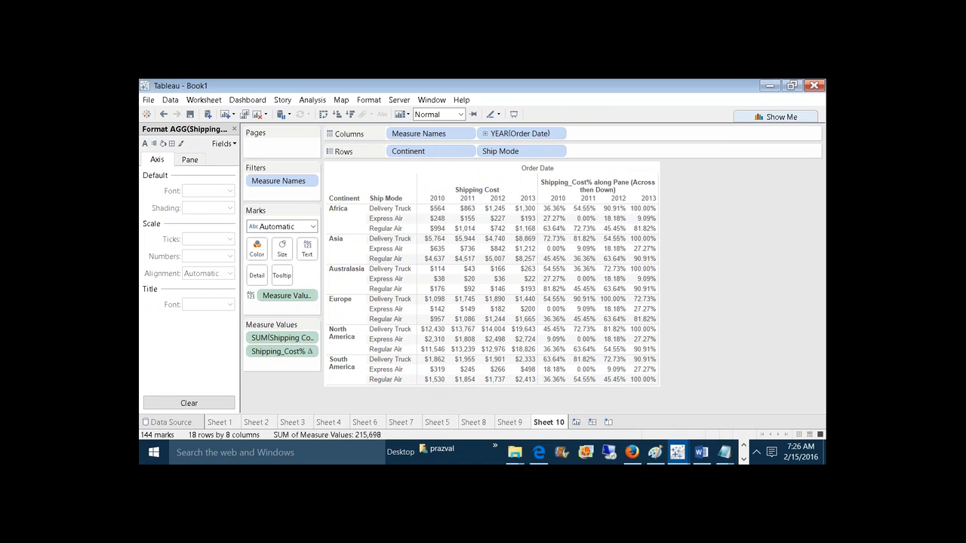
pyautogui.moveTo(645, 216)
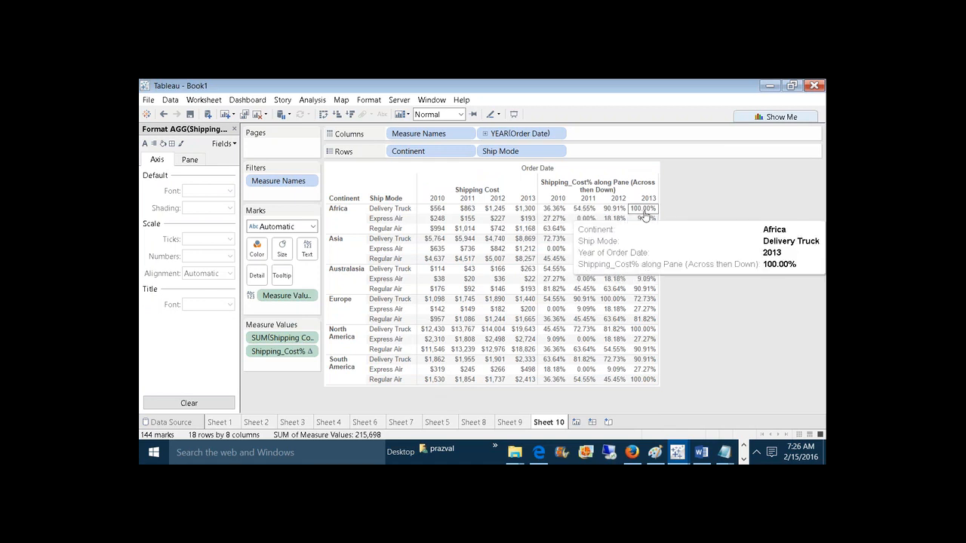
# Examine the highest Shipping_Cost% values in the Africa, Europe and South America panes, and close the formatting pane
pyautogui.click(644, 215)
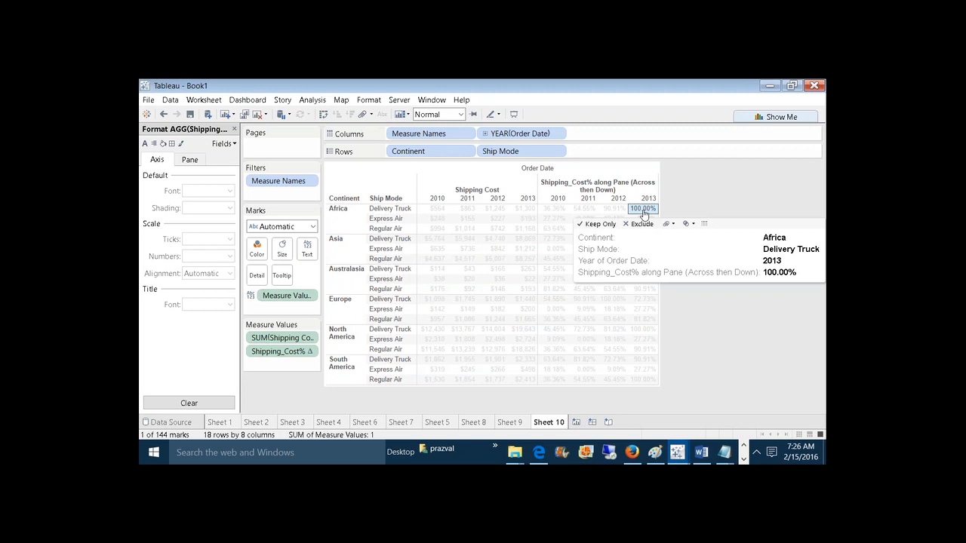
pyautogui.click(723, 334)
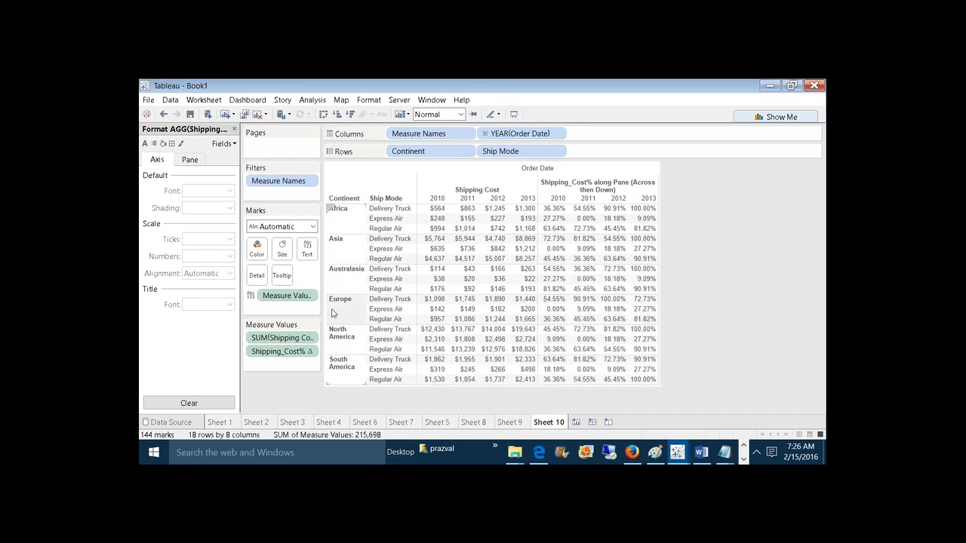
pyautogui.click(613, 301)
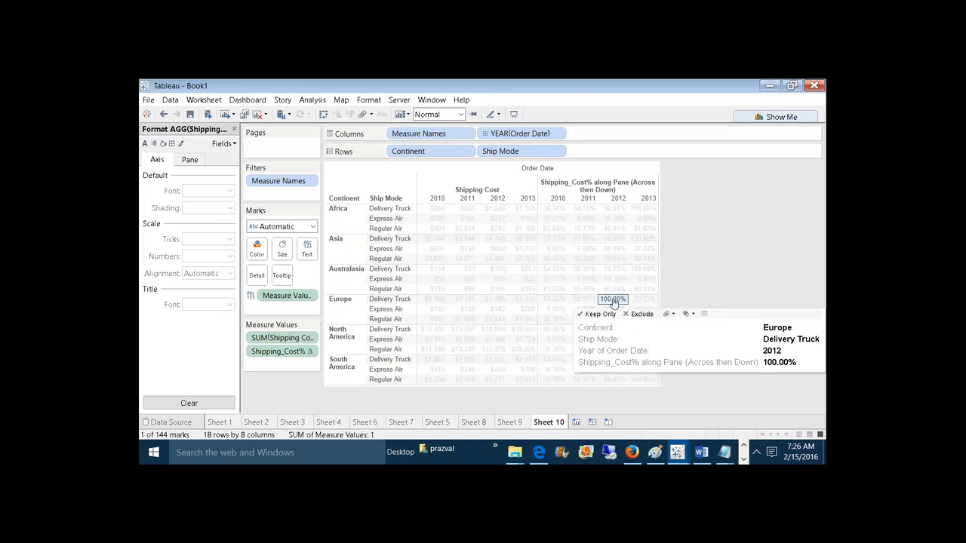
pyautogui.click(717, 272)
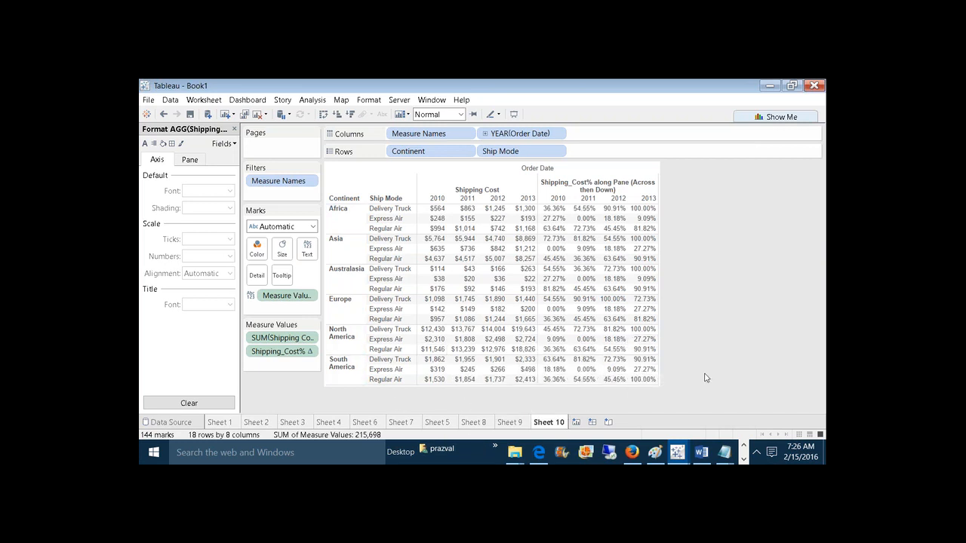
pyautogui.click(649, 381)
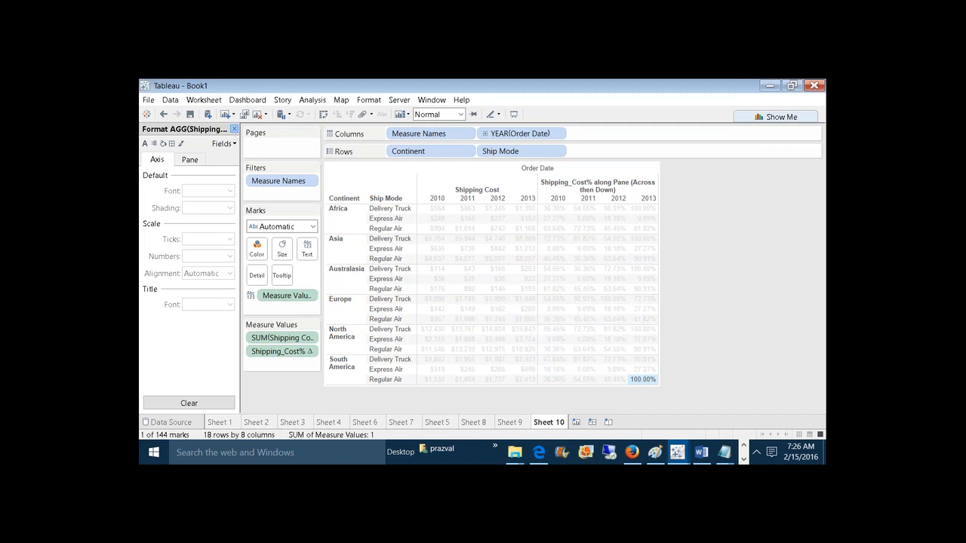
pyautogui.click(234, 129)
# Switch to the Notepad notes and add a dashed separator line with the heading "3)RUNNING_TOTALS:-" below the percentile section
pyautogui.moveTo(723, 452)
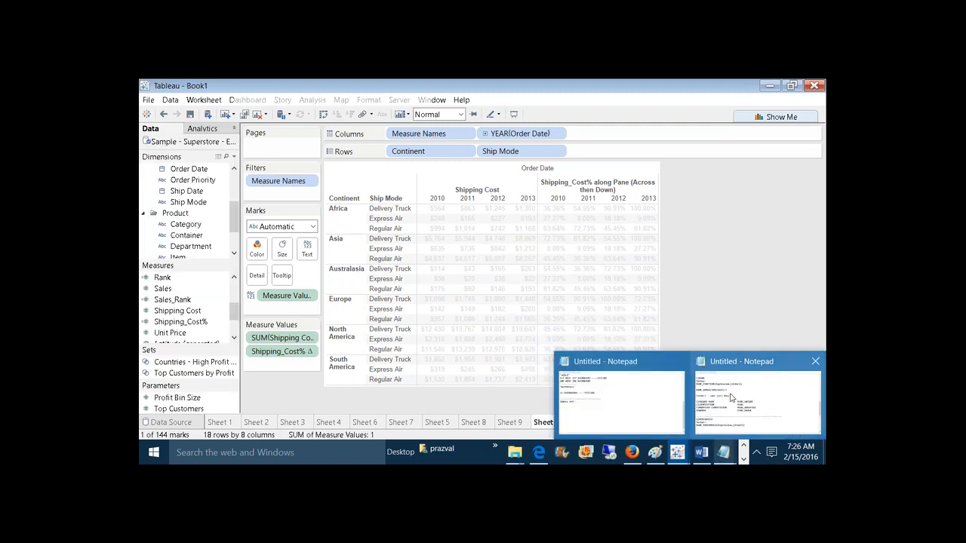
pyautogui.click(730, 398)
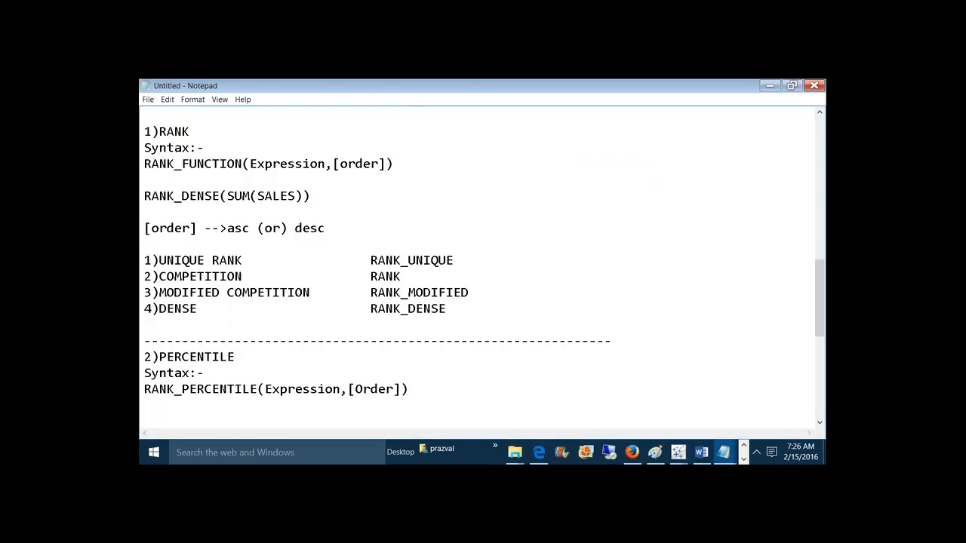
pyautogui.press('Return')
pyautogui.write('--------------------------------------------------------')
pyautogui.press('Return')
pyautogui.write('3')
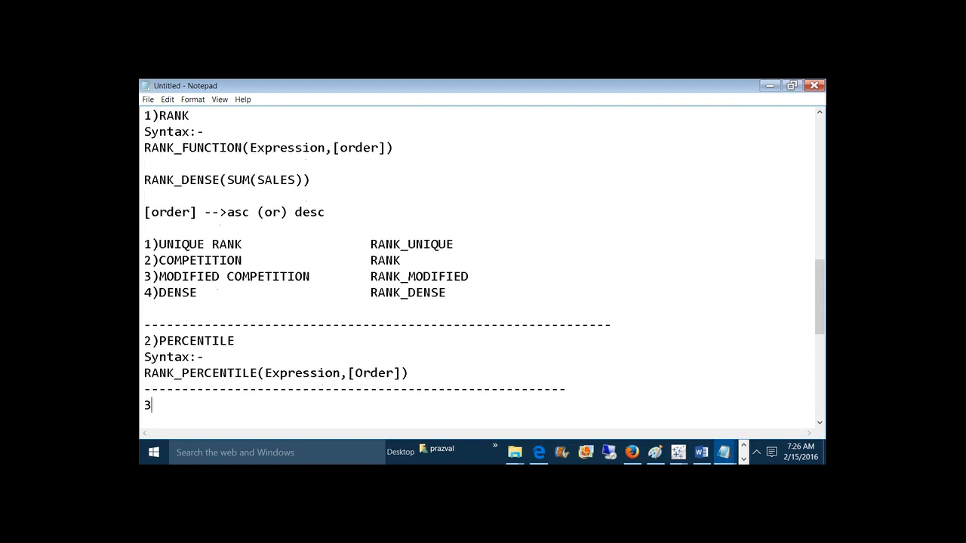
pyautogui.write(')RUNNING_TO')
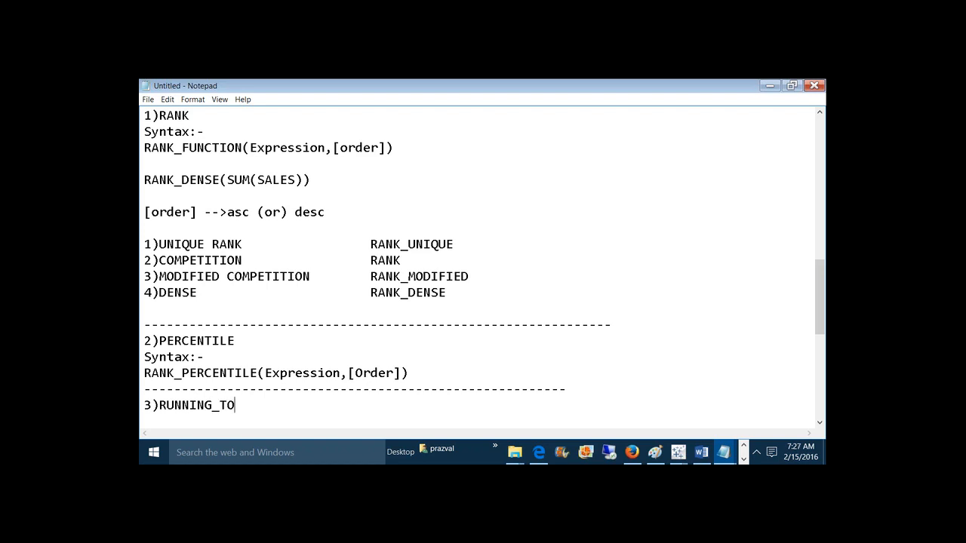
pyautogui.write('TALS:-')
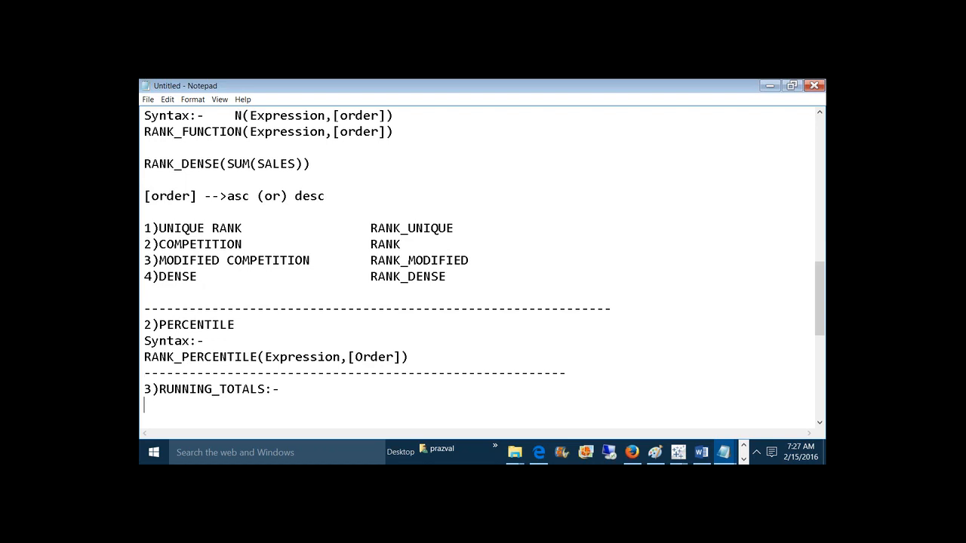
# Add a "Syntax:-" entry under the running totals heading, reading RUNNING_FUNCTION(Expression)
pyautogui.press('Return')
pyautogui.write('Synta')
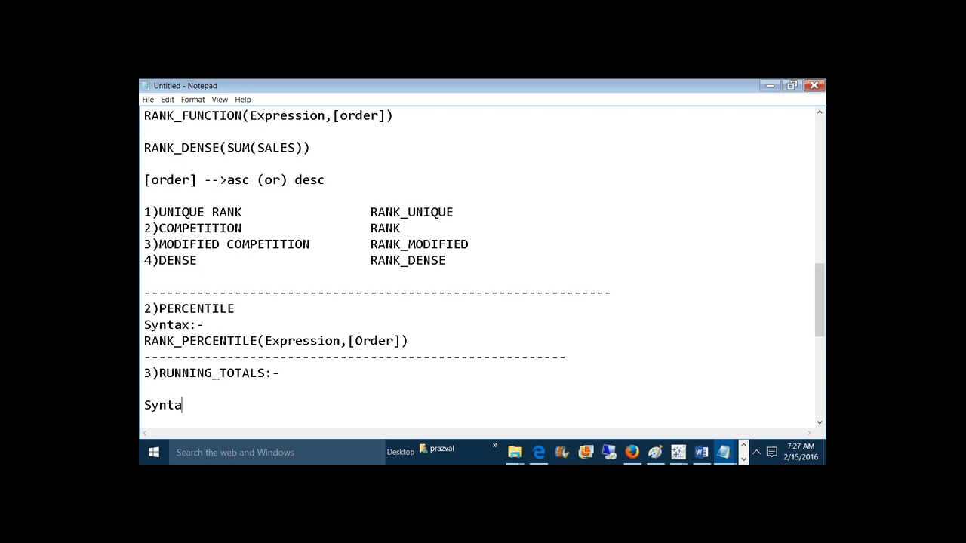
pyautogui.write('x:-')
pyautogui.press('Return')
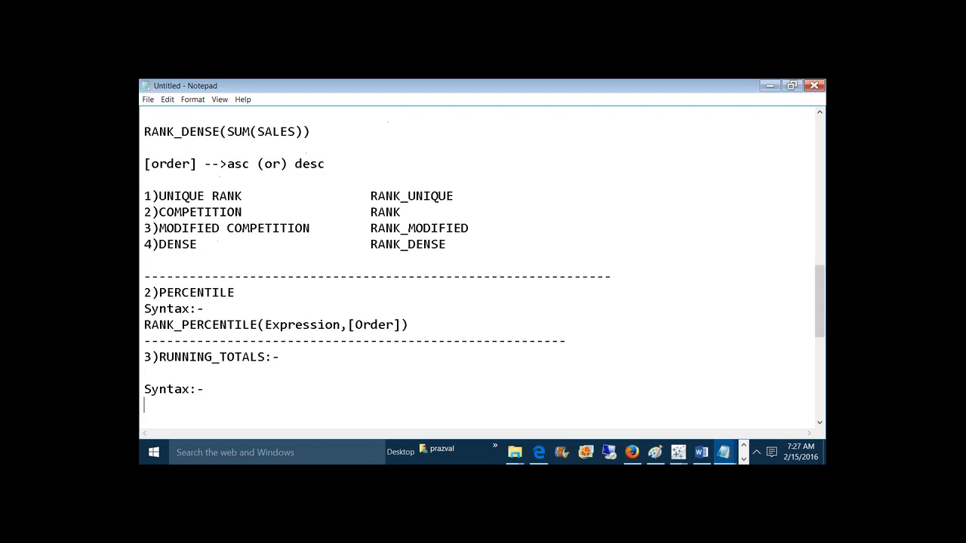
pyautogui.write('RUNNING_FU')
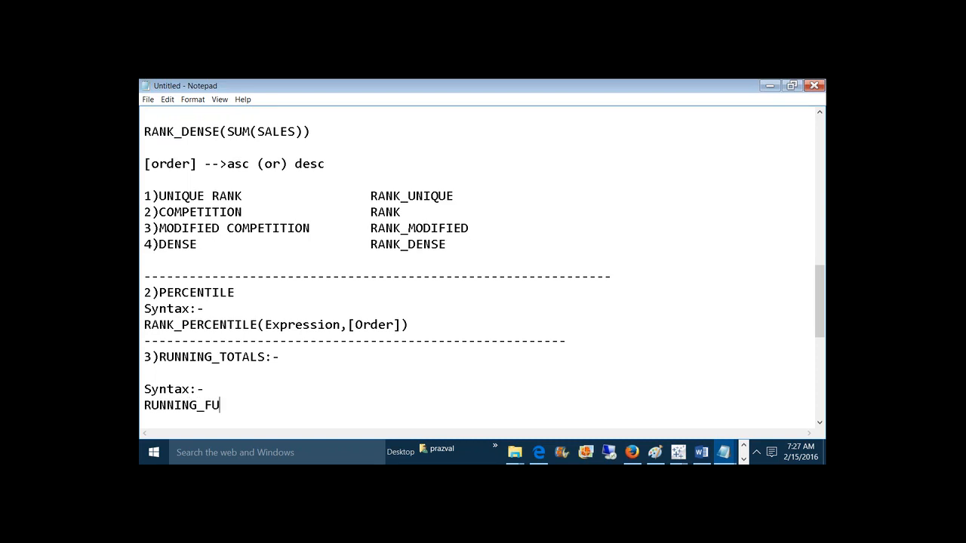
pyautogui.write('NCTION(Expr')
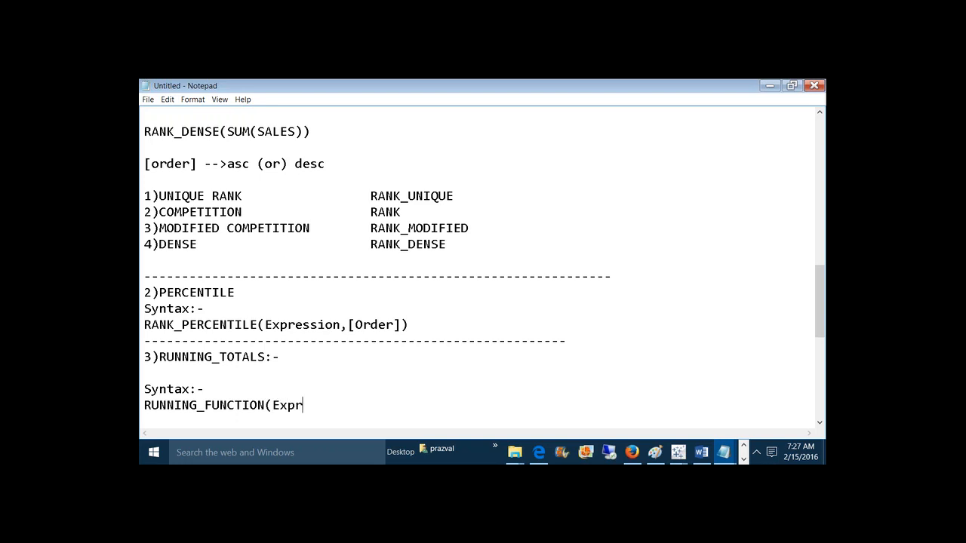
pyautogui.write('ession)')
pyautogui.press('Return')
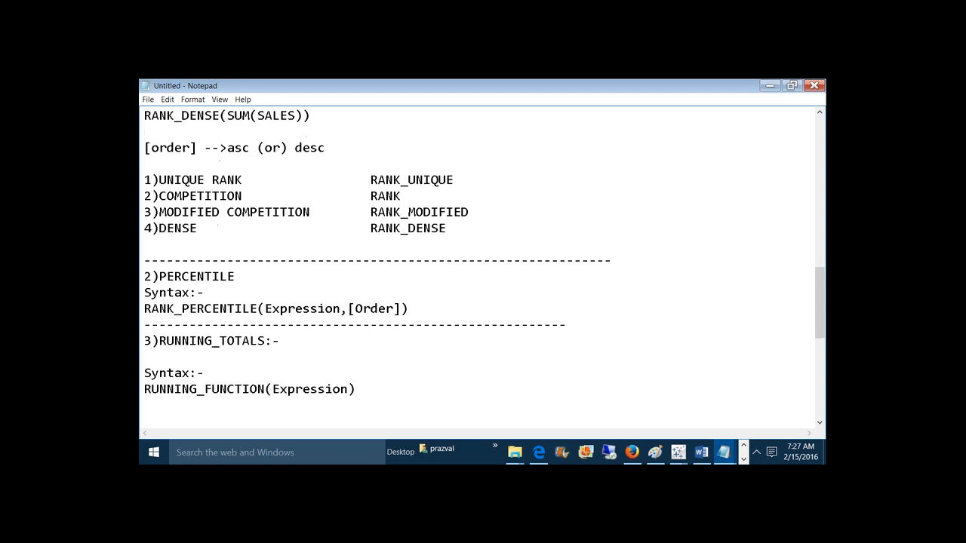
# Add an "Ex:-" line below the running totals syntax with the example RUNNING_SUM(SUM(SALES))
pyautogui.write('Ex:-')
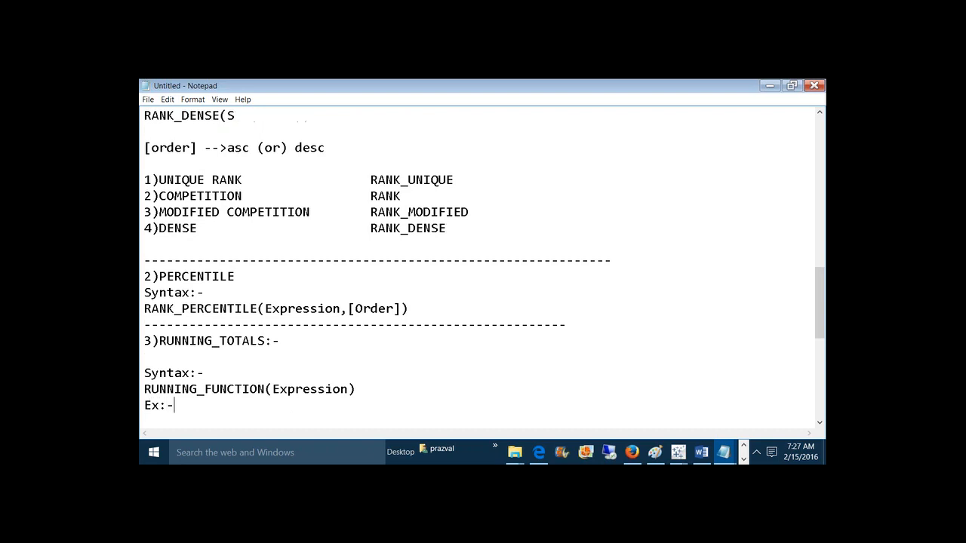
pyautogui.press('Return')
pyautogui.write('RUNNIN')
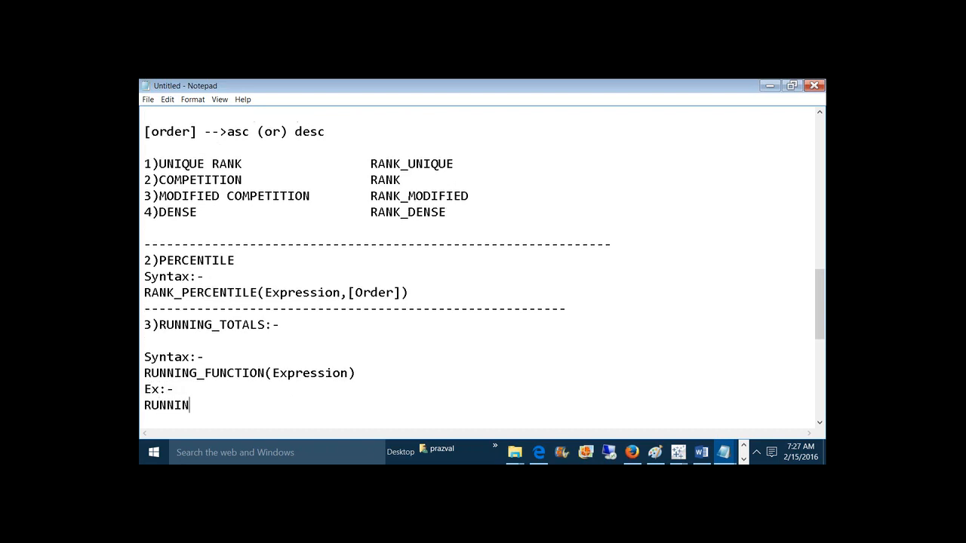
pyautogui.write('G_SUM(SUM(SAL')
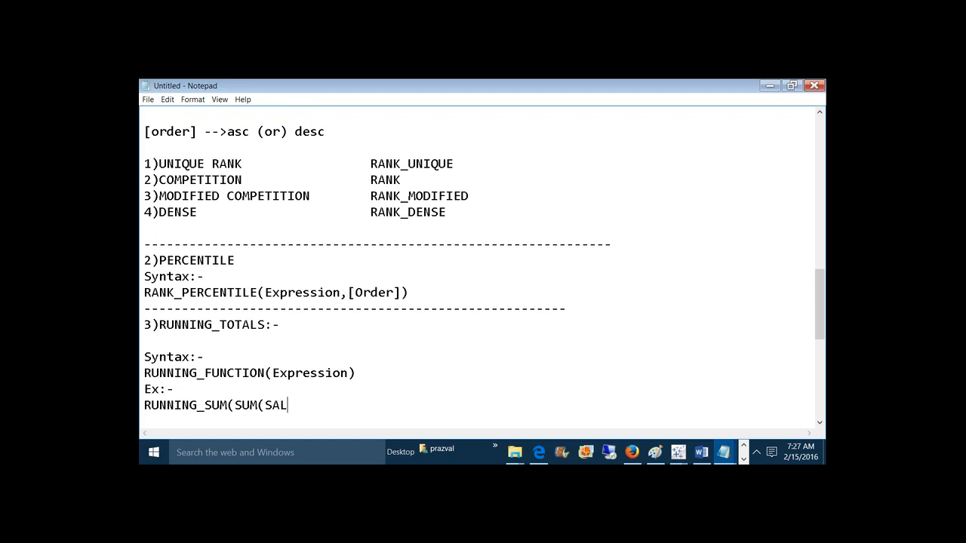
pyautogui.write('ES))')
# Switch to the Tableau workbook Book1 and build a new worksheet listing Sales as text for each Continent in rows
pyautogui.moveTo(684, 451)
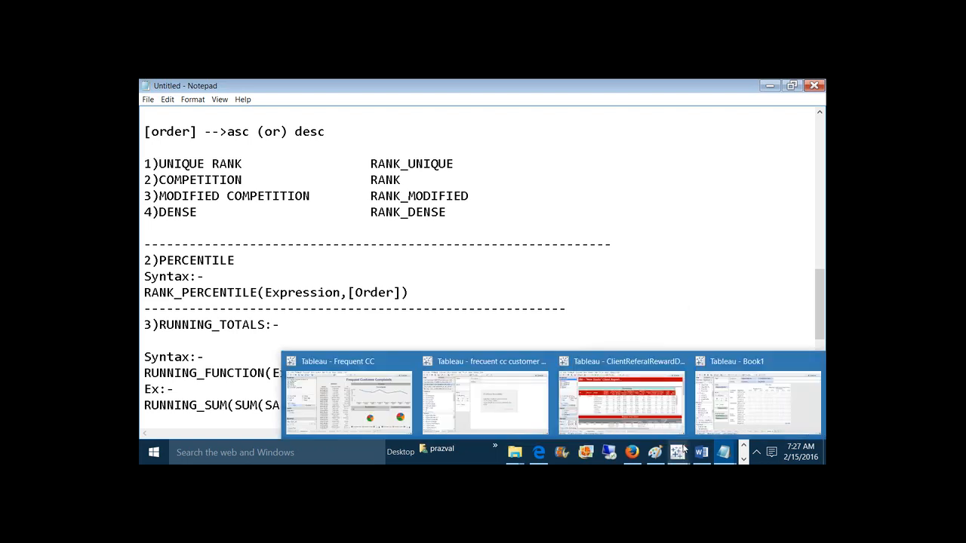
pyautogui.click(758, 402)
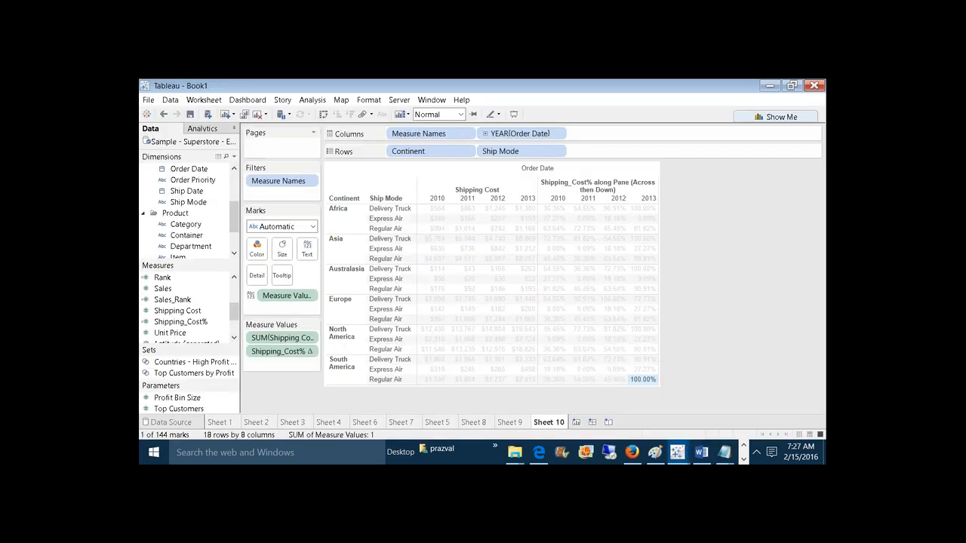
pyautogui.click(226, 114)
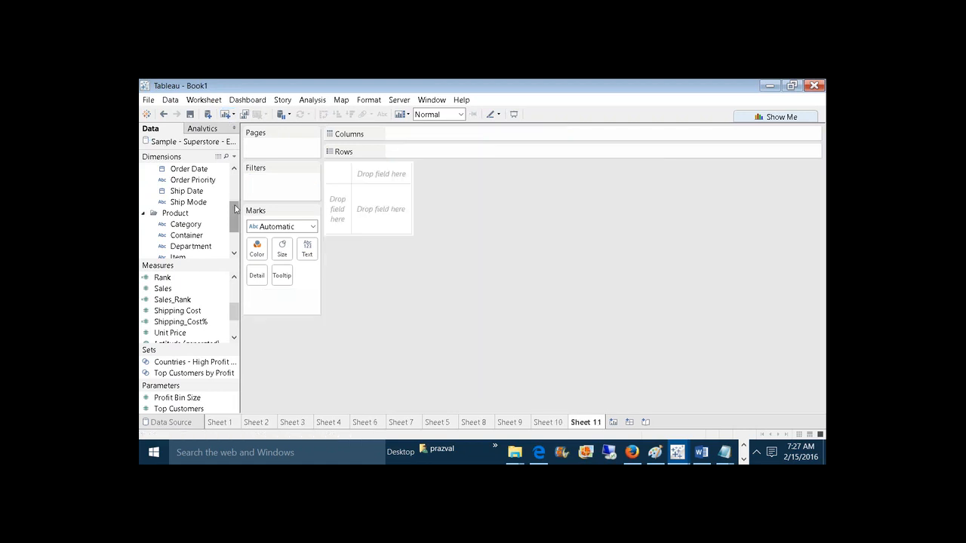
pyautogui.moveTo(235, 208); pyautogui.dragTo(408, 151)
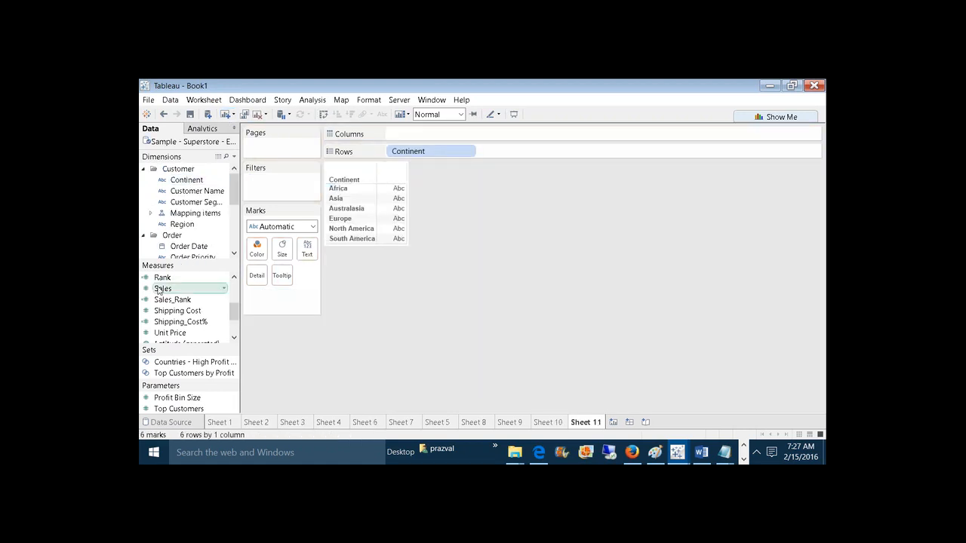
pyautogui.moveTo(159, 291); pyautogui.dragTo(308, 254)
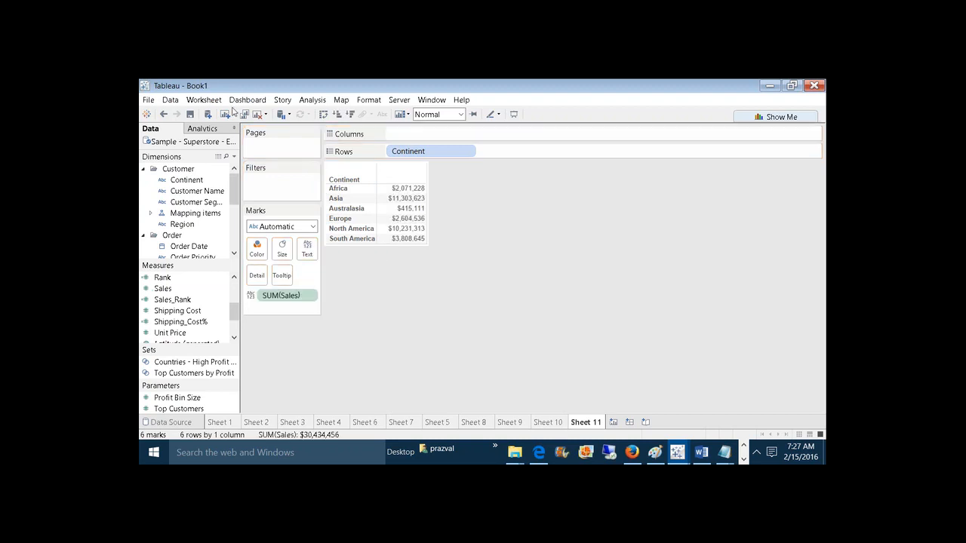
# Create and save a calculated field named RS(S) with the formula RUNNING_SUM(SUM([Sales]))
pyautogui.click(234, 157)
pyautogui.click(197, 168)
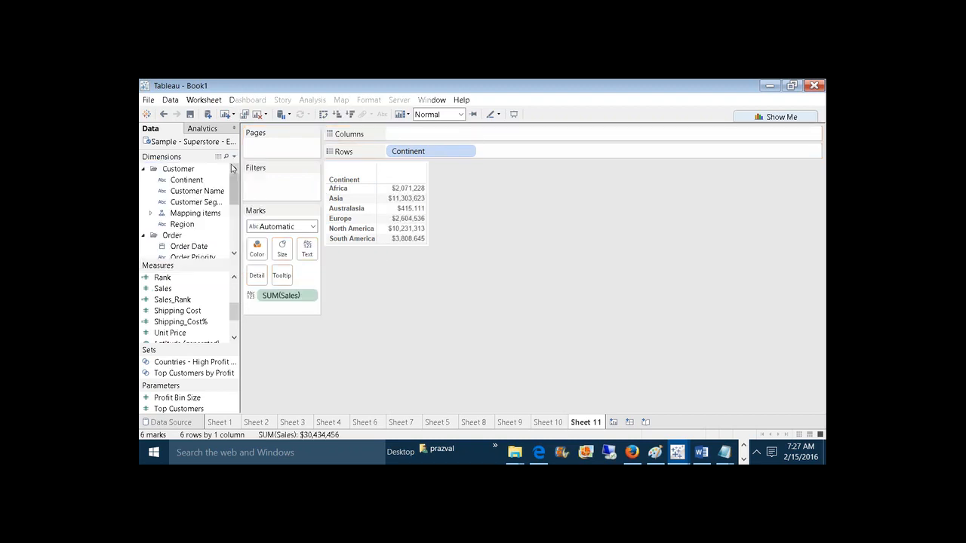
pyautogui.write('RS(S)')
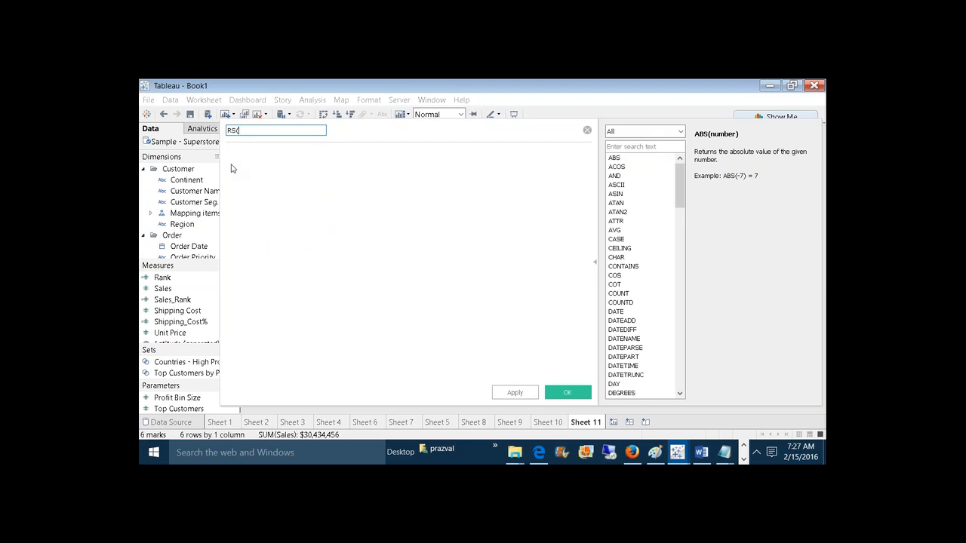
pyautogui.click(254, 167)
pyautogui.write('RUNNING')
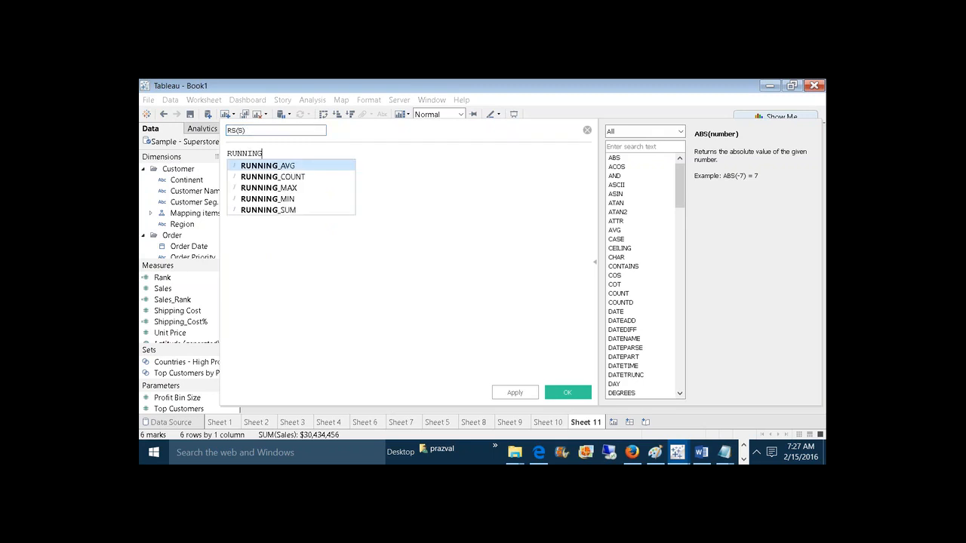
pyautogui.write('_SUM(')
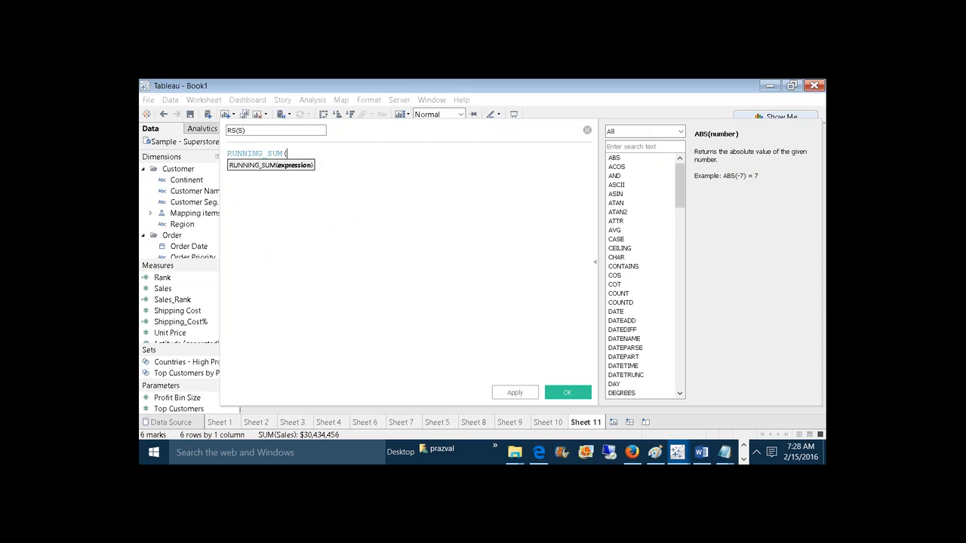
pyautogui.write('SUM(S')
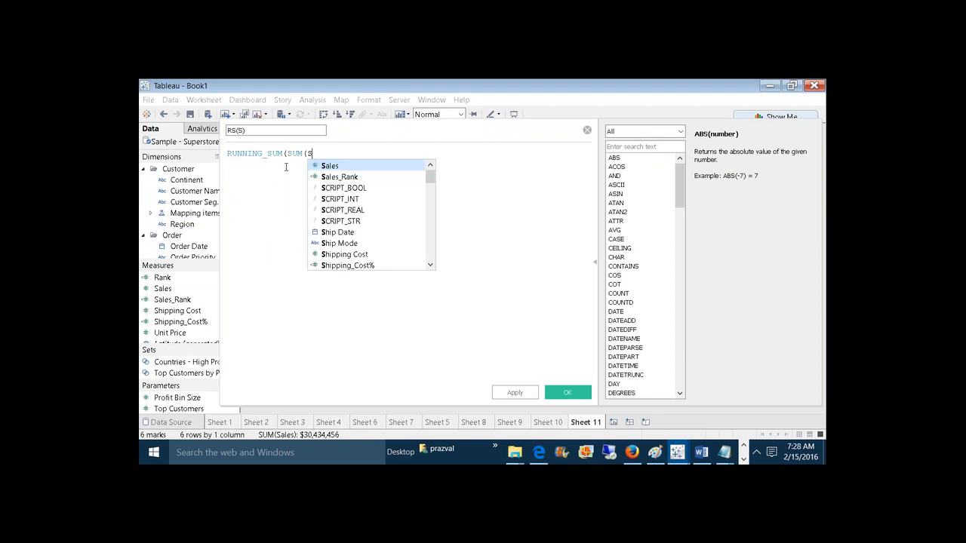
pyautogui.click(317, 168)
pyautogui.write('))')
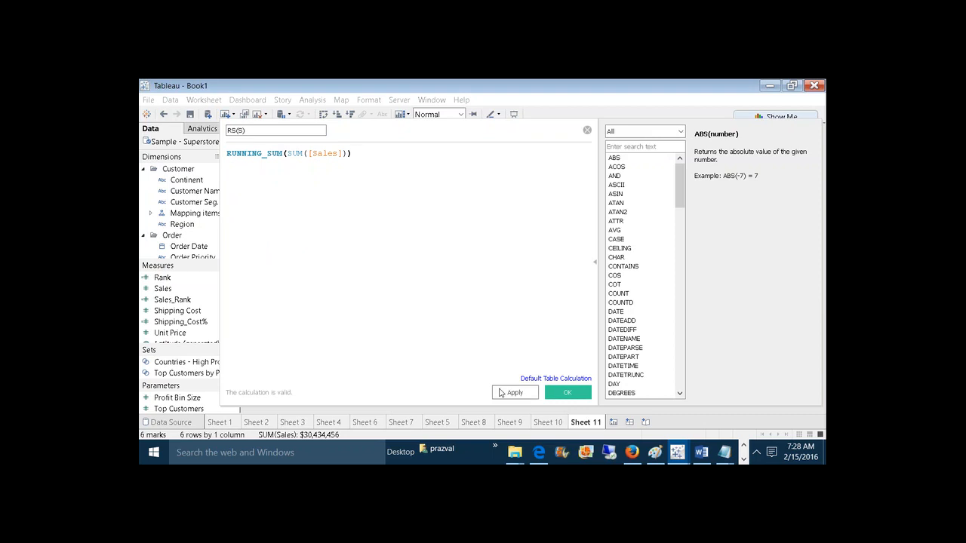
pyautogui.click(528, 393)
pyautogui.click(562, 394)
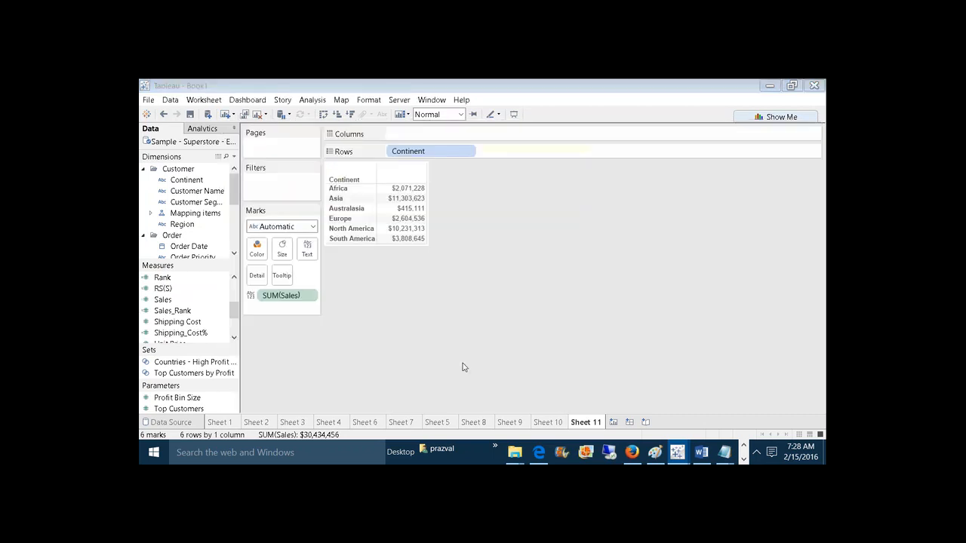
# Add RS(S) to the continent table and order the measures so that it follows Sales
pyautogui.moveTo(166, 288); pyautogui.dragTo(415, 224)
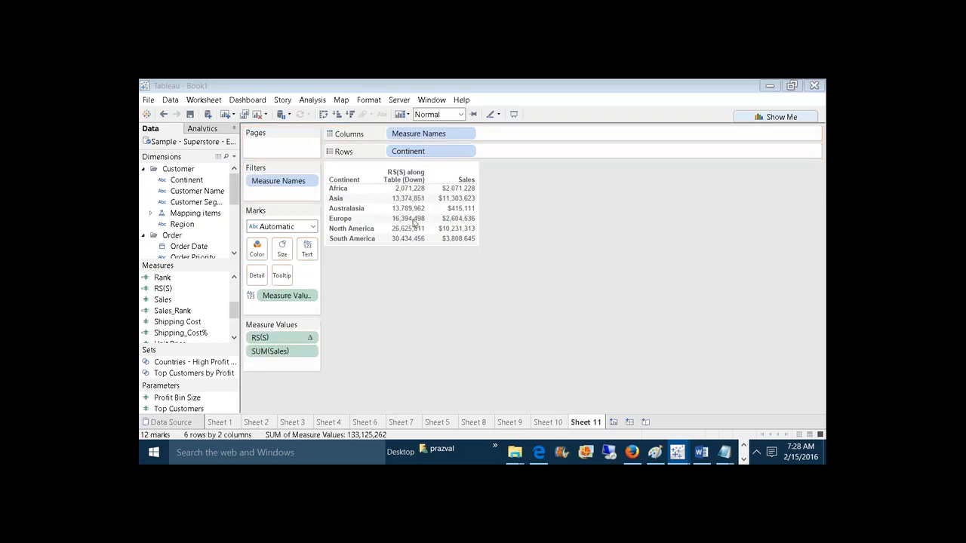
pyautogui.moveTo(270, 338); pyautogui.dragTo(280, 362)
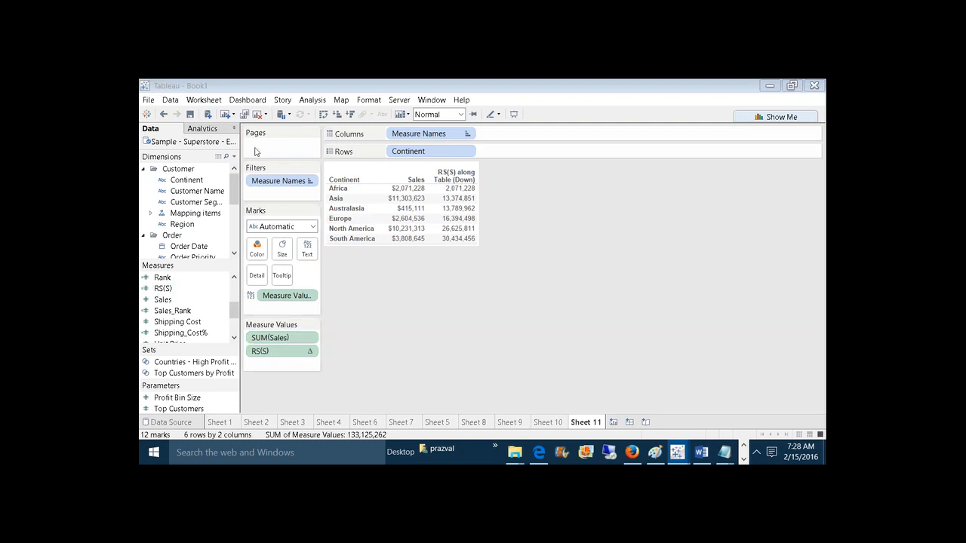
# Duplicate the RS(S) calculated field, open the copy for editing and rename it RA(S)
pyautogui.rightClick(181, 293)
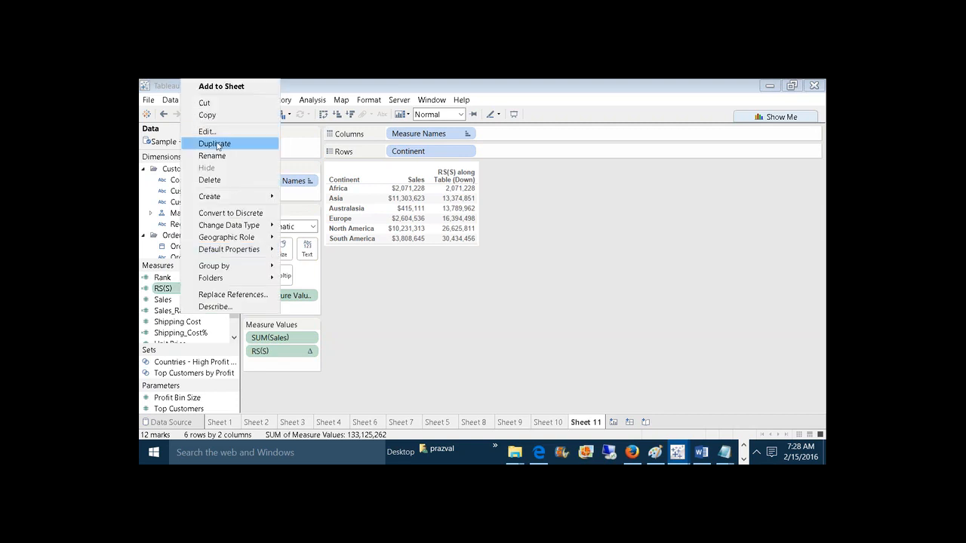
pyautogui.click(216, 145)
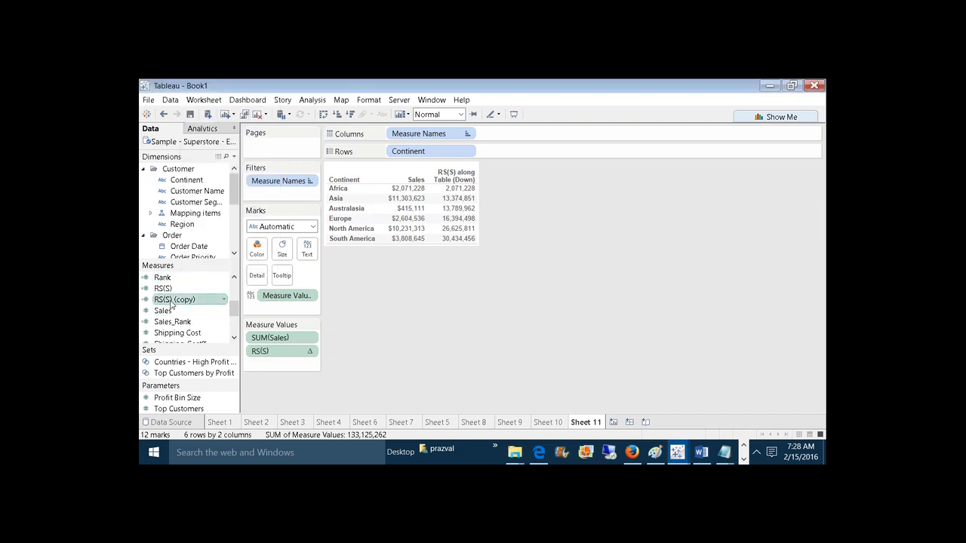
pyautogui.rightClick(172, 300)
pyautogui.click(215, 132)
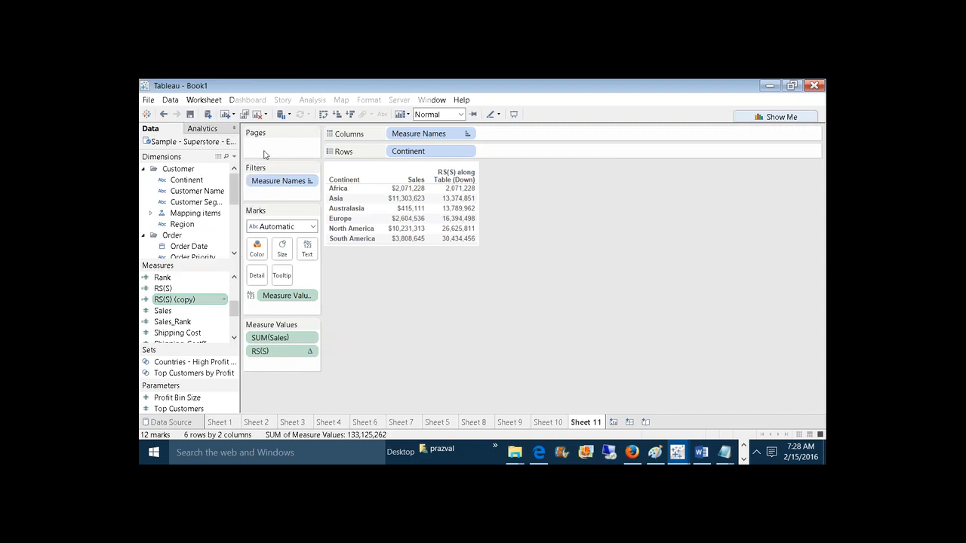
pyautogui.press('BackSpace')
pyautogui.press('BackSpace')
pyautogui.press('BackSpace')
pyautogui.press('BackSpace')
pyautogui.press('BackSpace')
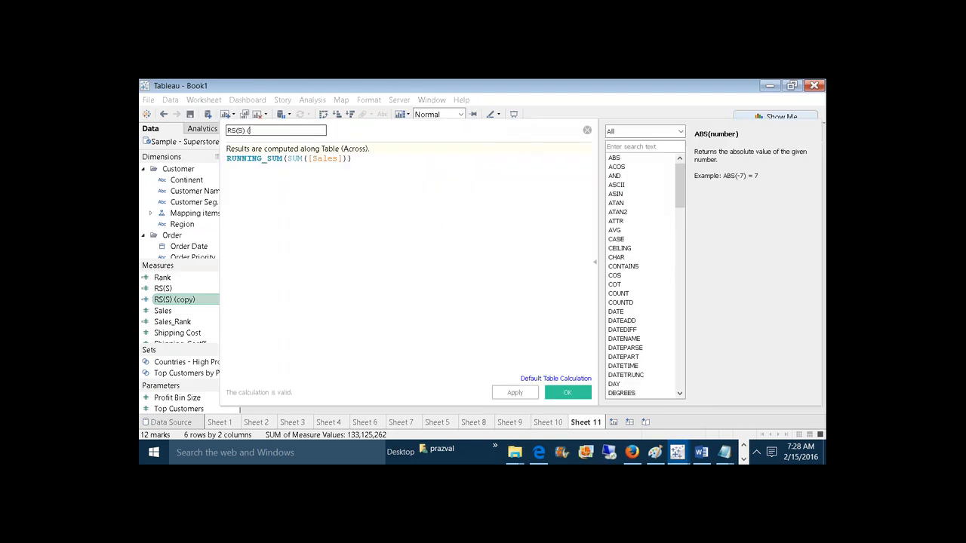
pyautogui.press('BackSpace')
pyautogui.press('BackSpace')
pyautogui.press('BackSpace')
pyautogui.write('A')
# Change the RA(S) formula to RUNNING_AVG(SUM([Sales])), save it and add the field to the continent table after RS(S)
pyautogui.click(283, 161)
pyautogui.press('BackSpace')
pyautogui.press('BackSpace')
pyautogui.press('BackSpace')
pyautogui.write('AVG')
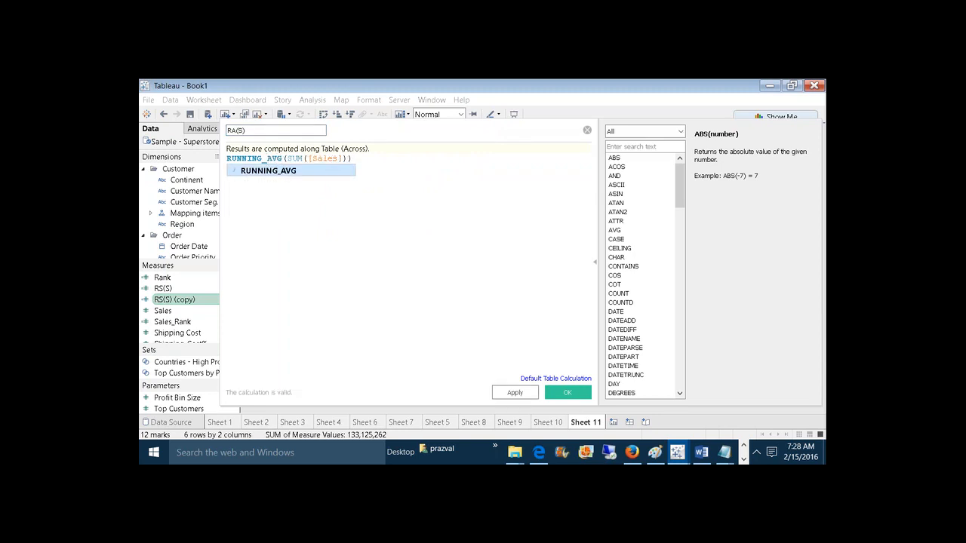
pyautogui.click(567, 393)
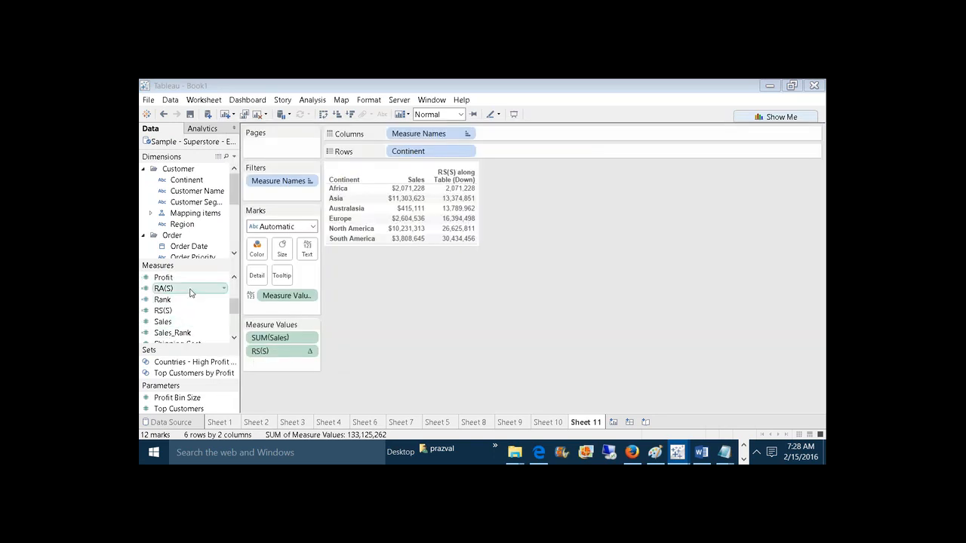
pyautogui.moveTo(164, 288); pyautogui.dragTo(273, 365)
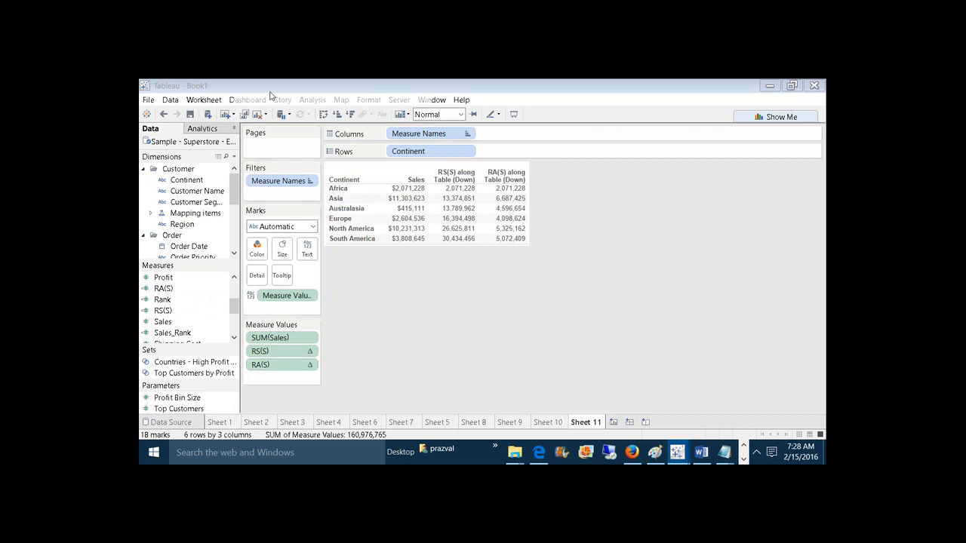
# Start a new calculated field and restrict its function list to the Table Calculation category
pyautogui.click(312, 100)
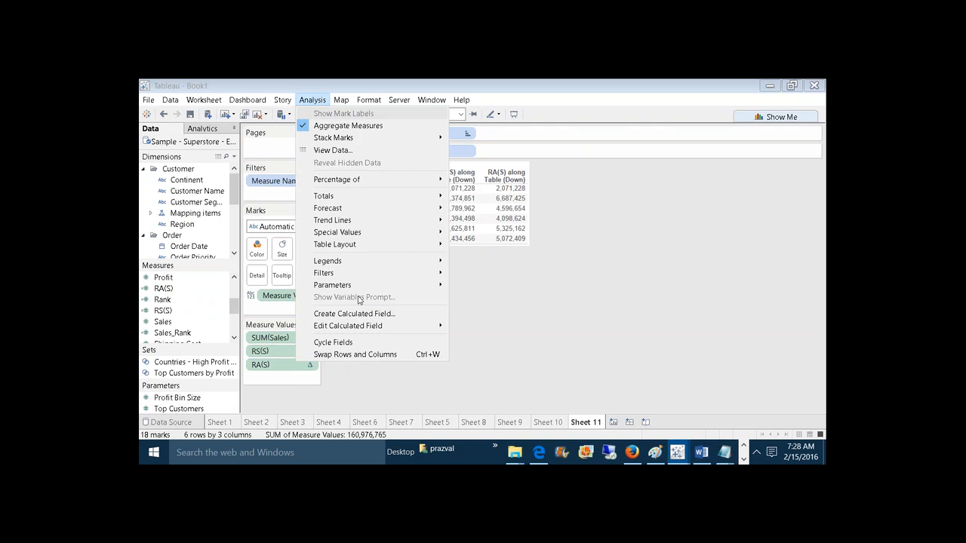
pyautogui.click(354, 313)
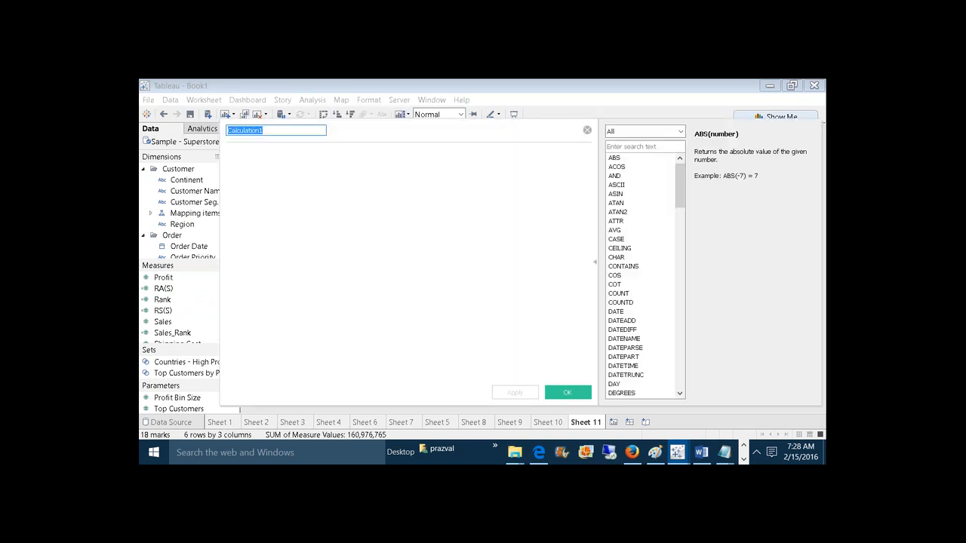
pyautogui.click(650, 131)
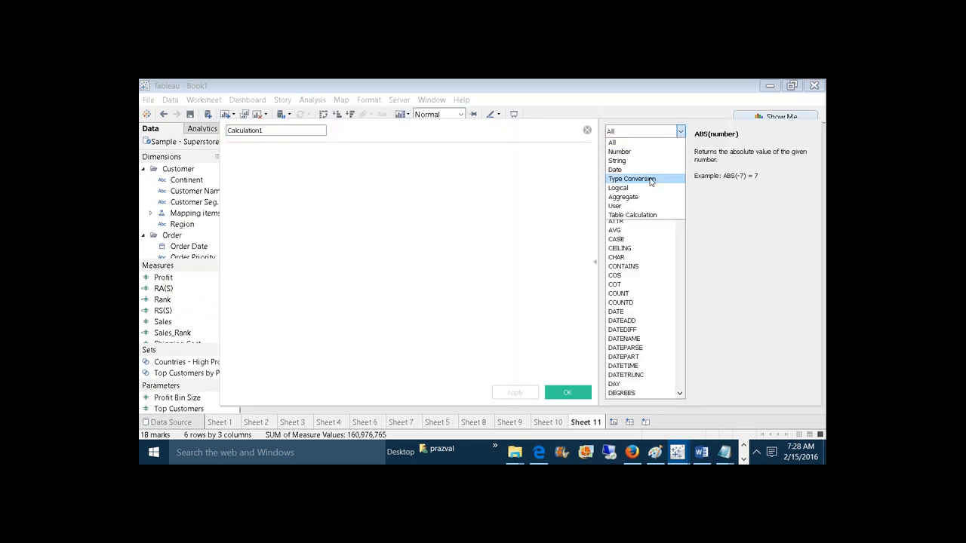
pyautogui.click(633, 216)
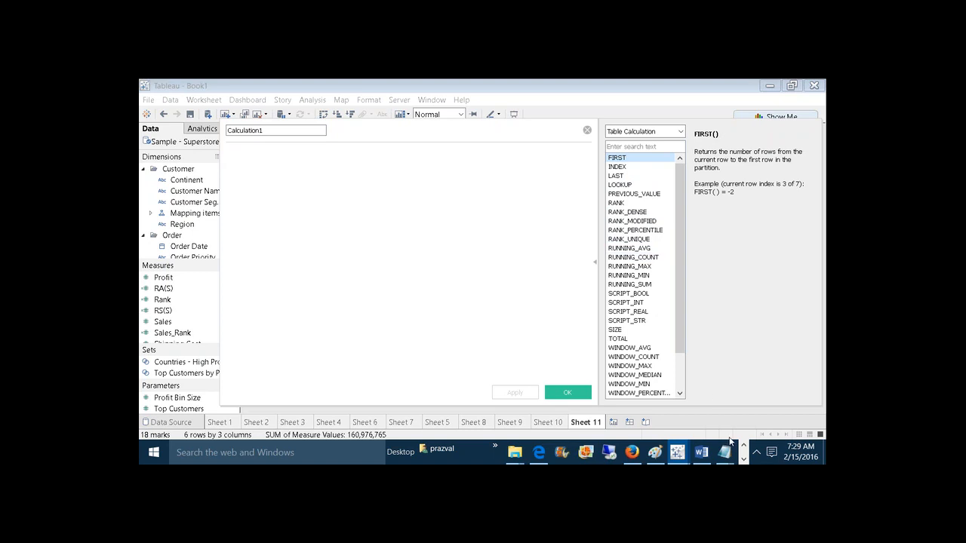
# Switch to the Notepad notes and begin another example, RUNNING_COUNT(, below the RUNNING_SUM example after a blank line
pyautogui.moveTo(726, 452)
pyautogui.click(594, 364)
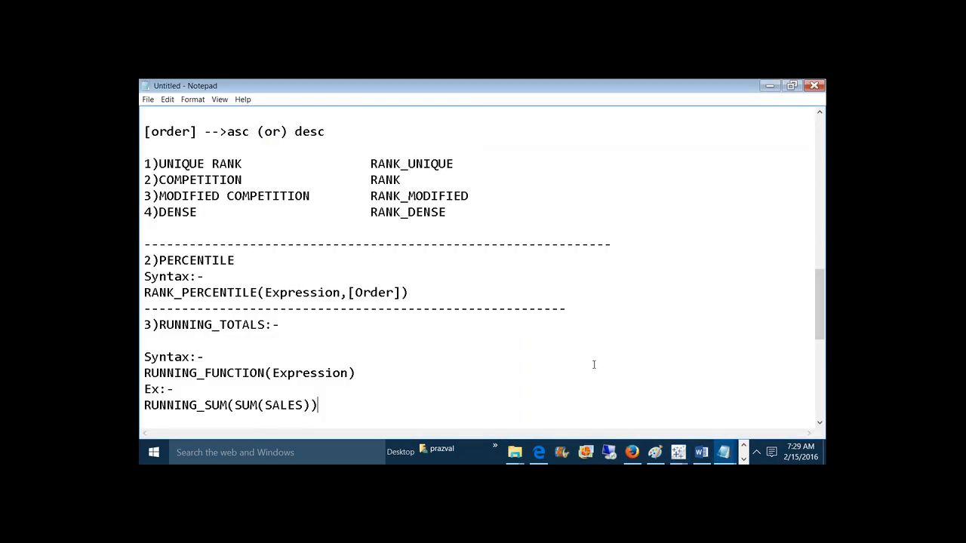
pyautogui.press('Return')
pyautogui.press('Return')
pyautogui.write('RUNN')
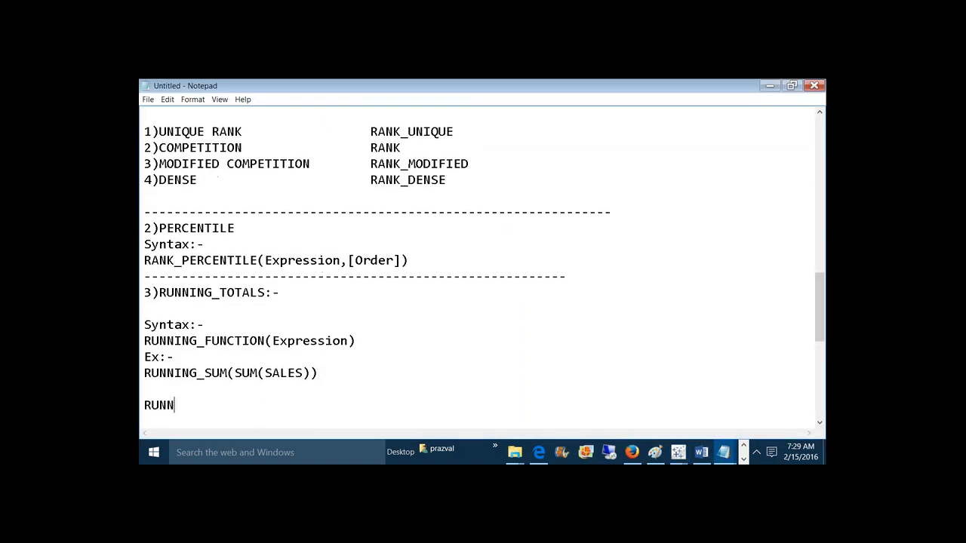
pyautogui.write('ING_COUNT(')
# Return to the Tableau workbook and name the new calculated field RC(S)
pyautogui.click(678, 453)
pyautogui.click(736, 401)
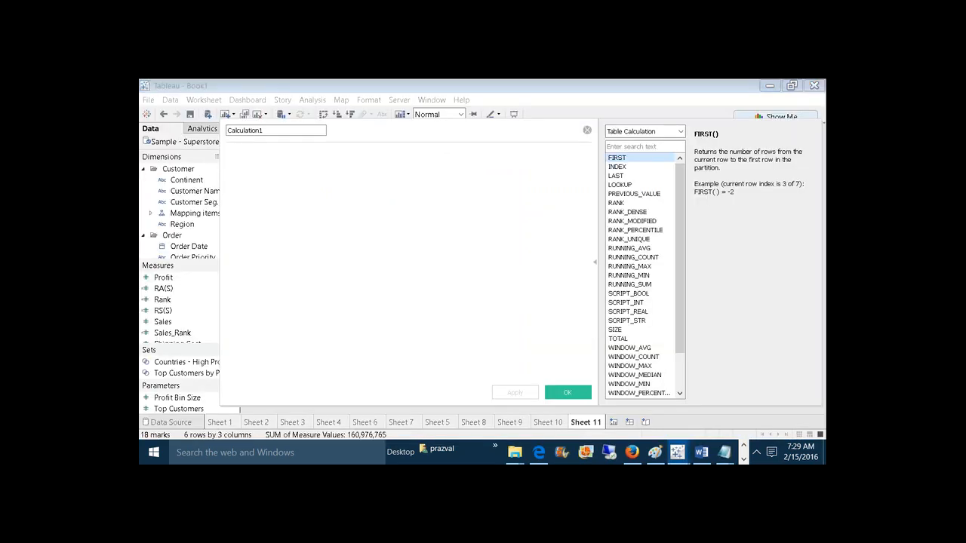
pyautogui.press('BackSpace')
pyautogui.press('BackSpace')
pyautogui.press('BackSpace')
pyautogui.press('BackSpace')
pyautogui.press('BackSpace')
pyautogui.press('BackSpace')
pyautogui.press('BackSpace')
pyautogui.press('BackSpace')
pyautogui.press('BackSpace')
pyautogui.press('BackSpace')
pyautogui.press('BackSpace')
pyautogui.press('BackSpace')
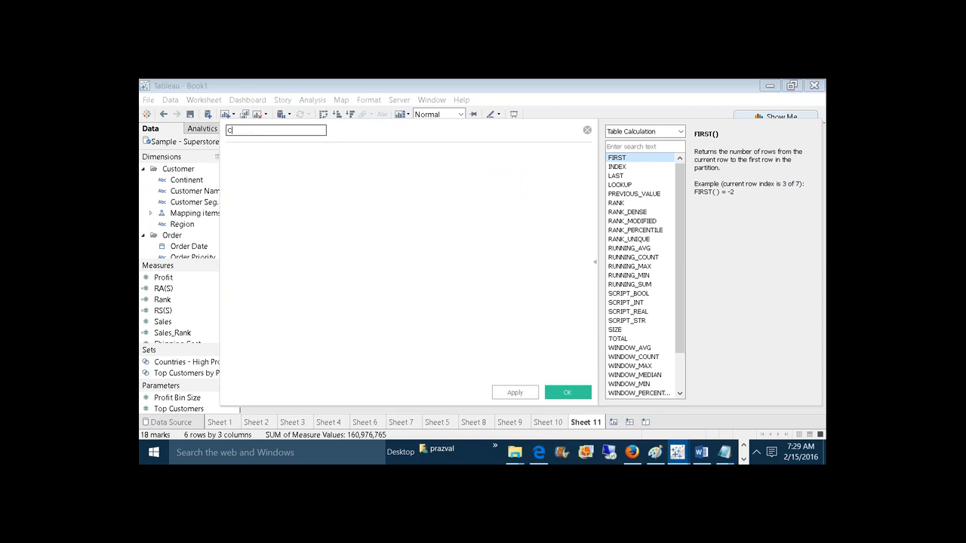
pyautogui.write('RC(S)')
# Save RC(S) with the formula RUNNING_COUNT(SUM([Sales])) and add it to the continent table after RA(S)
pyautogui.click(267, 185)
pyautogui.write('RUNNING_')
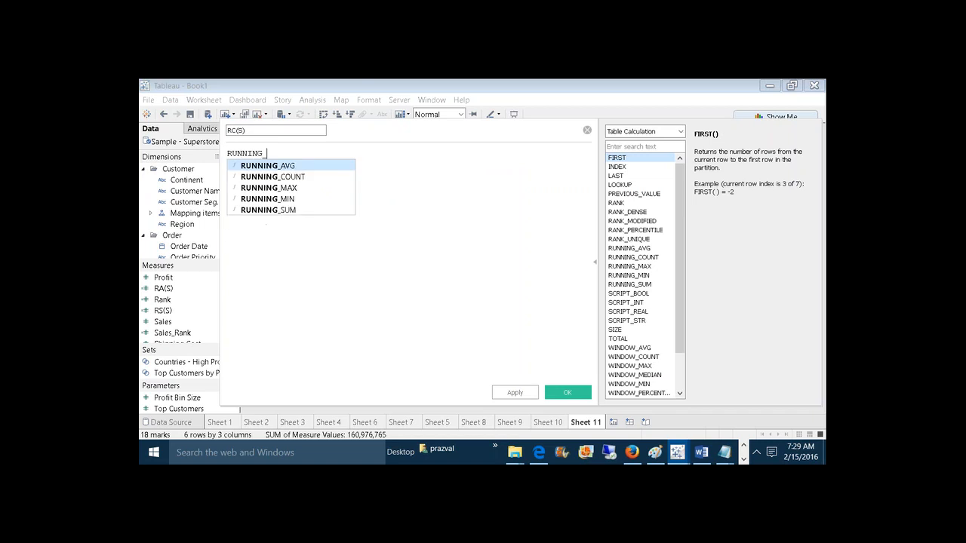
pyautogui.write('COUNT')
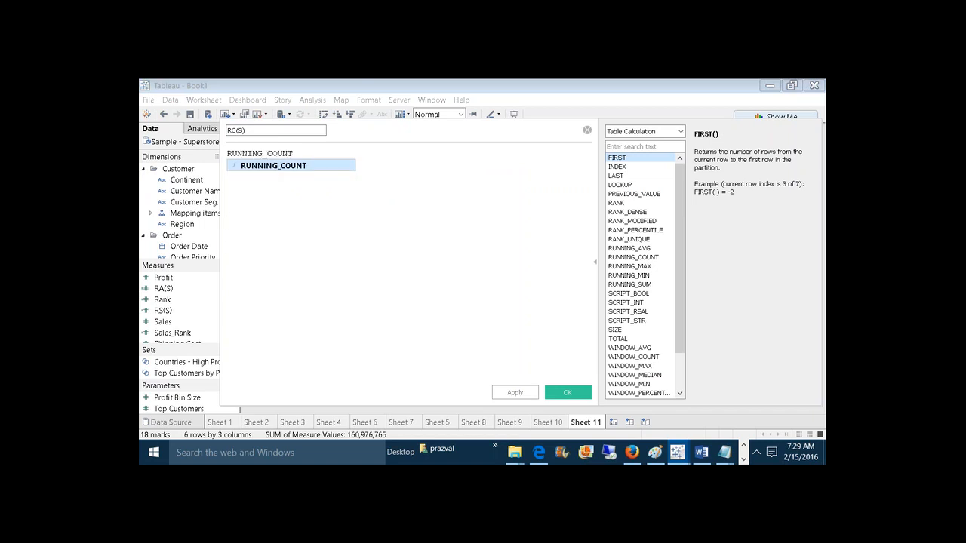
pyautogui.write('(SUM(')
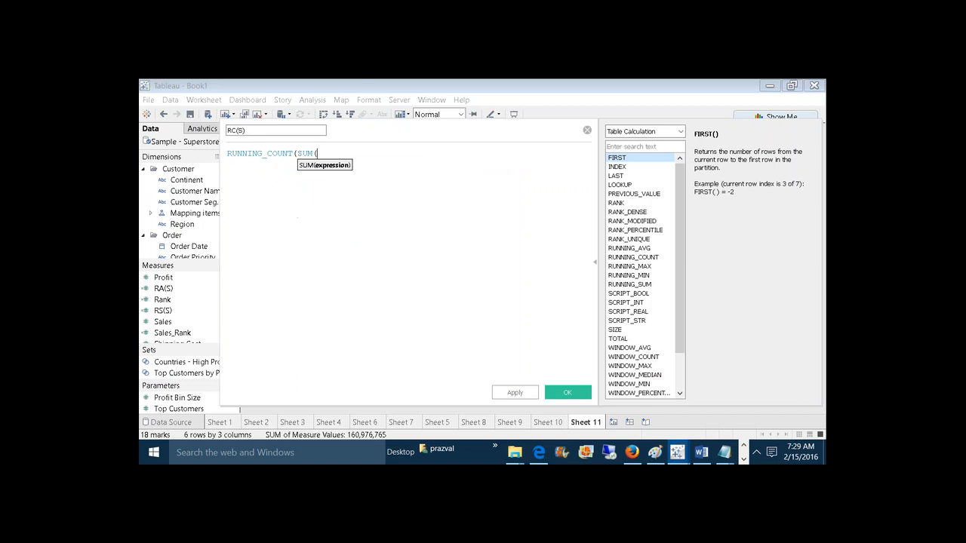
pyautogui.write('[S')
pyautogui.click(328, 169)
pyautogui.write('))')
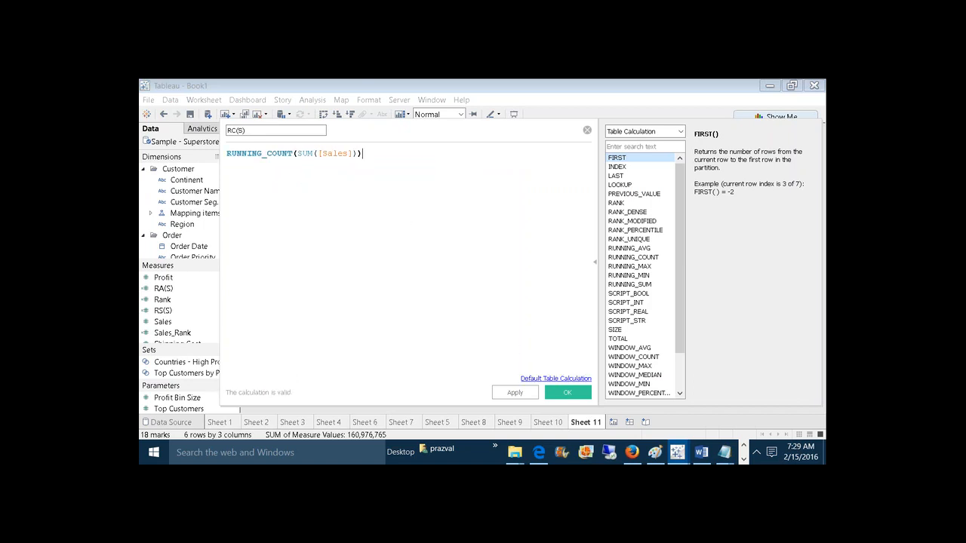
pyautogui.click(555, 393)
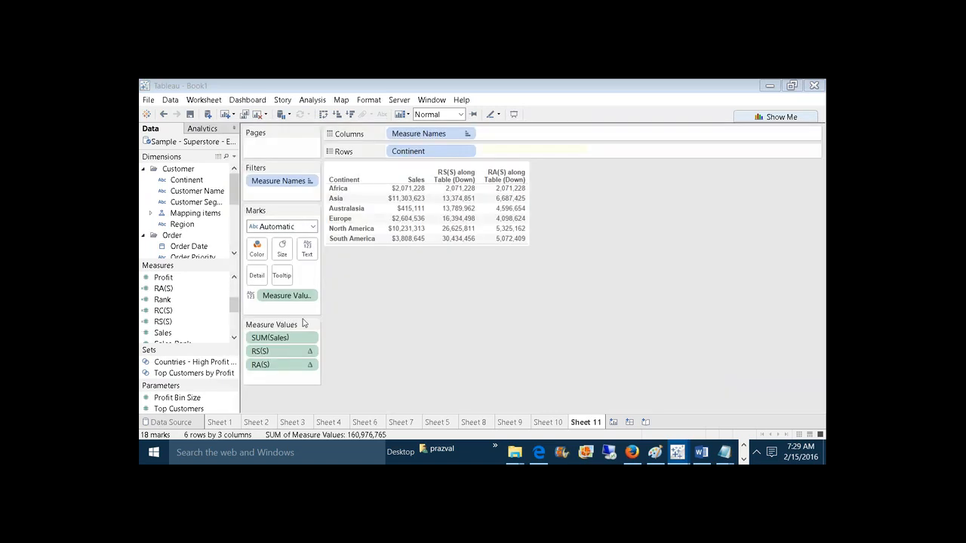
pyautogui.moveTo(178, 315); pyautogui.dragTo(271, 379)
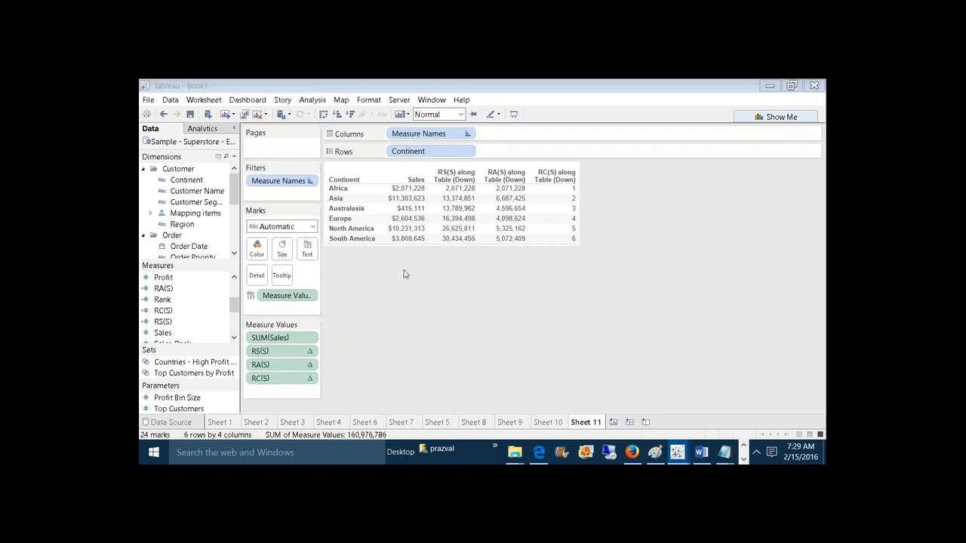
pyautogui.moveTo(423, 202)
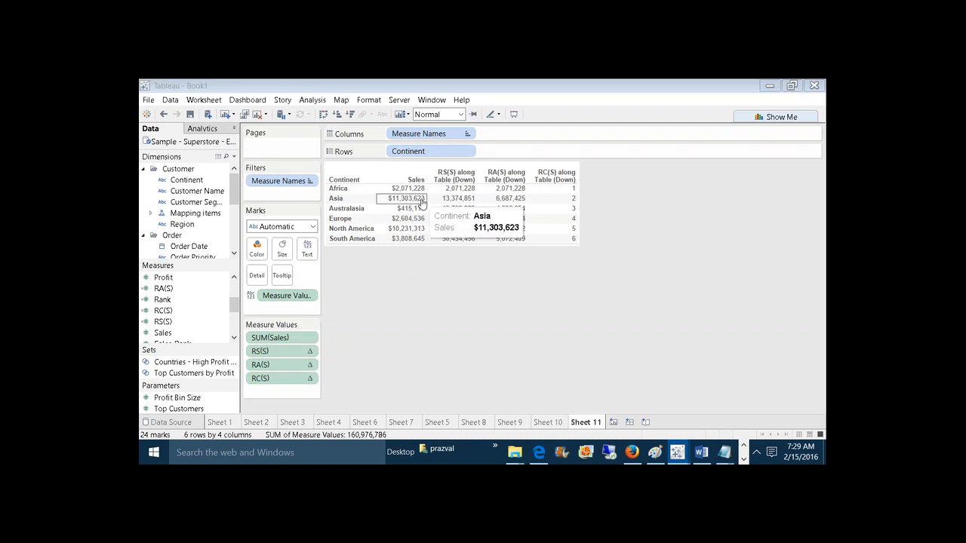